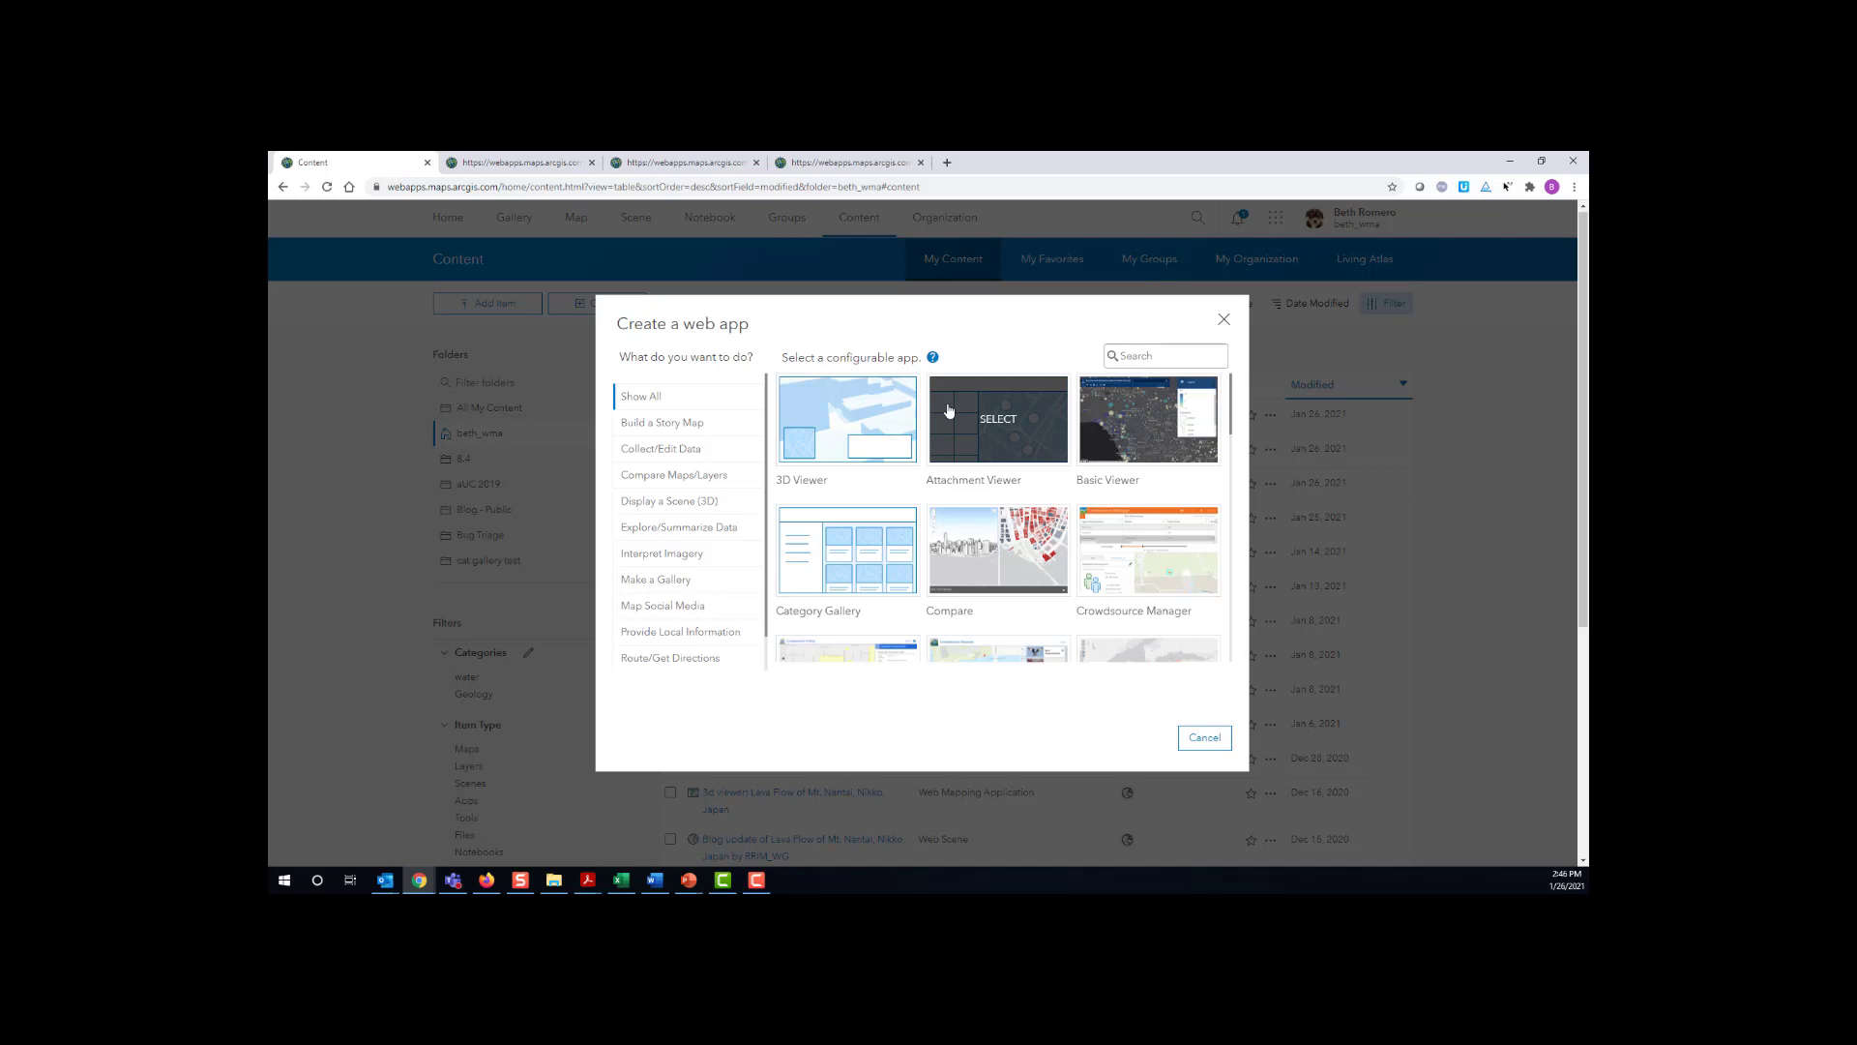
- Create a Zone Lookup web app titled "school district" with the tag "info lookup"
scroll(1035, 486, down, 15)
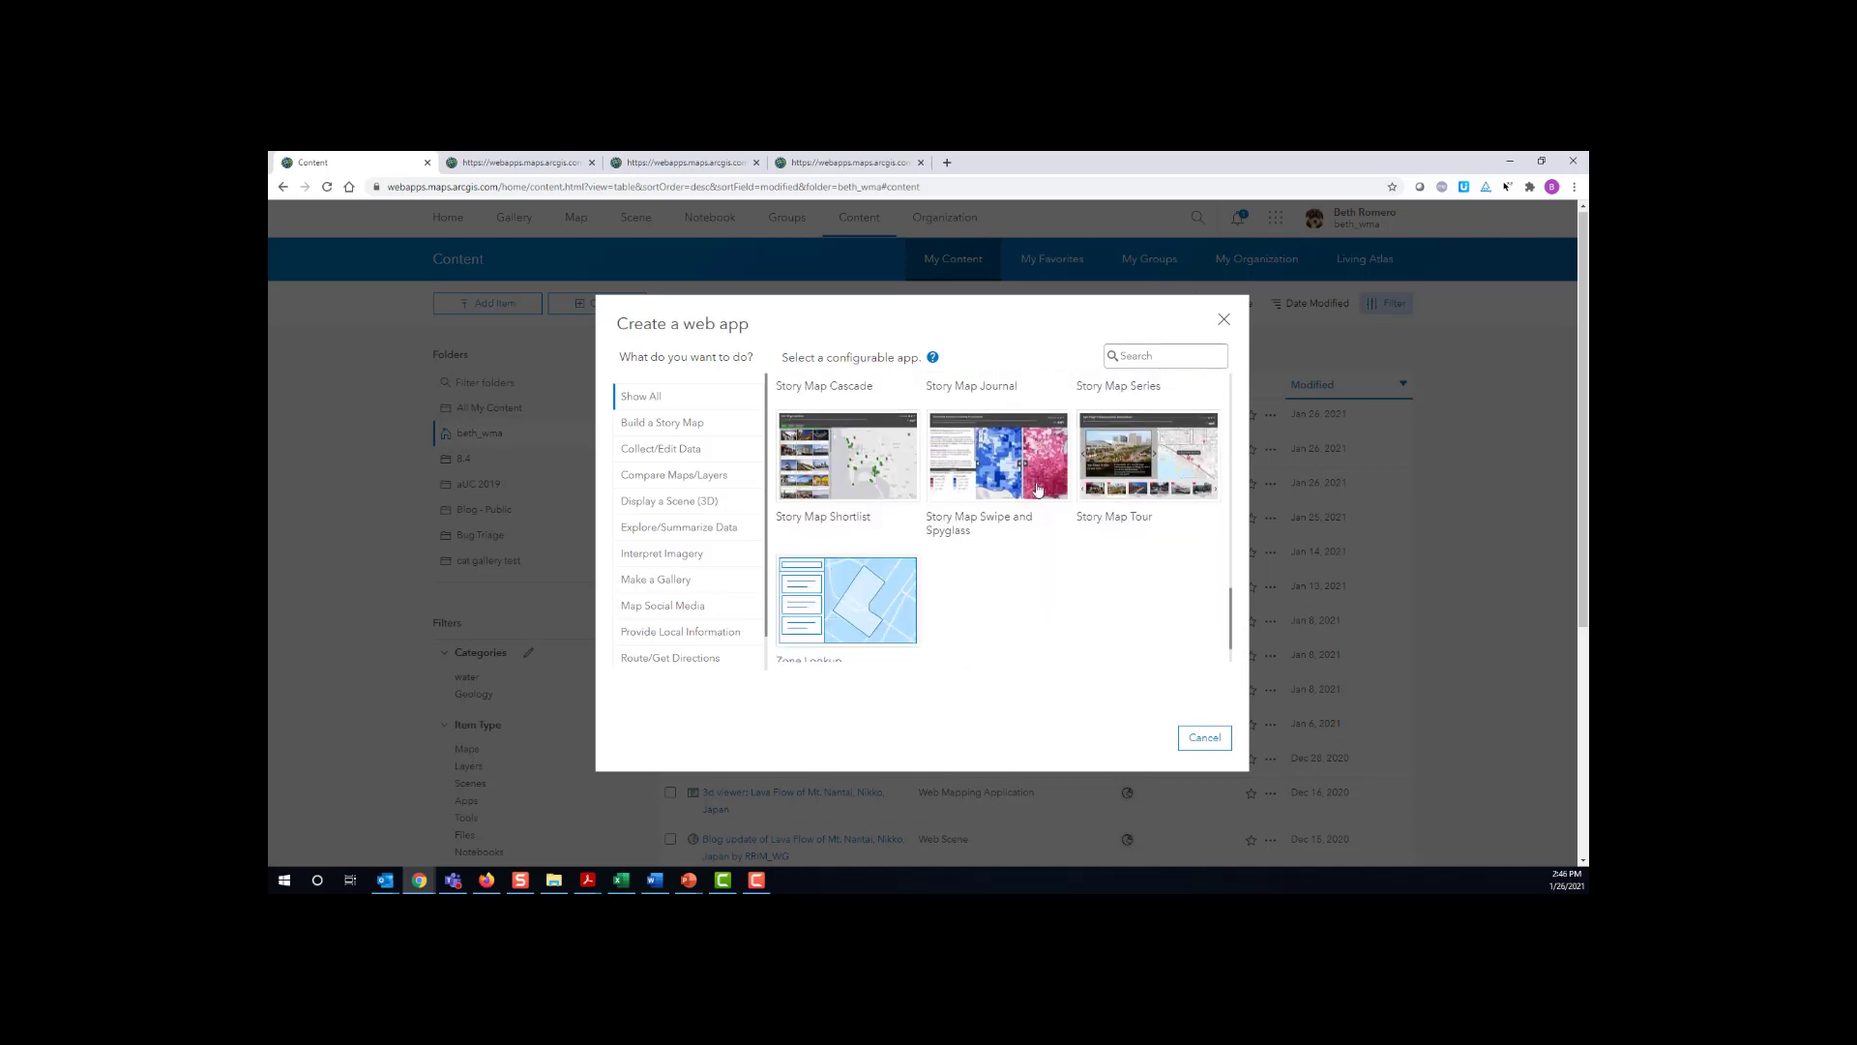
click(851, 571)
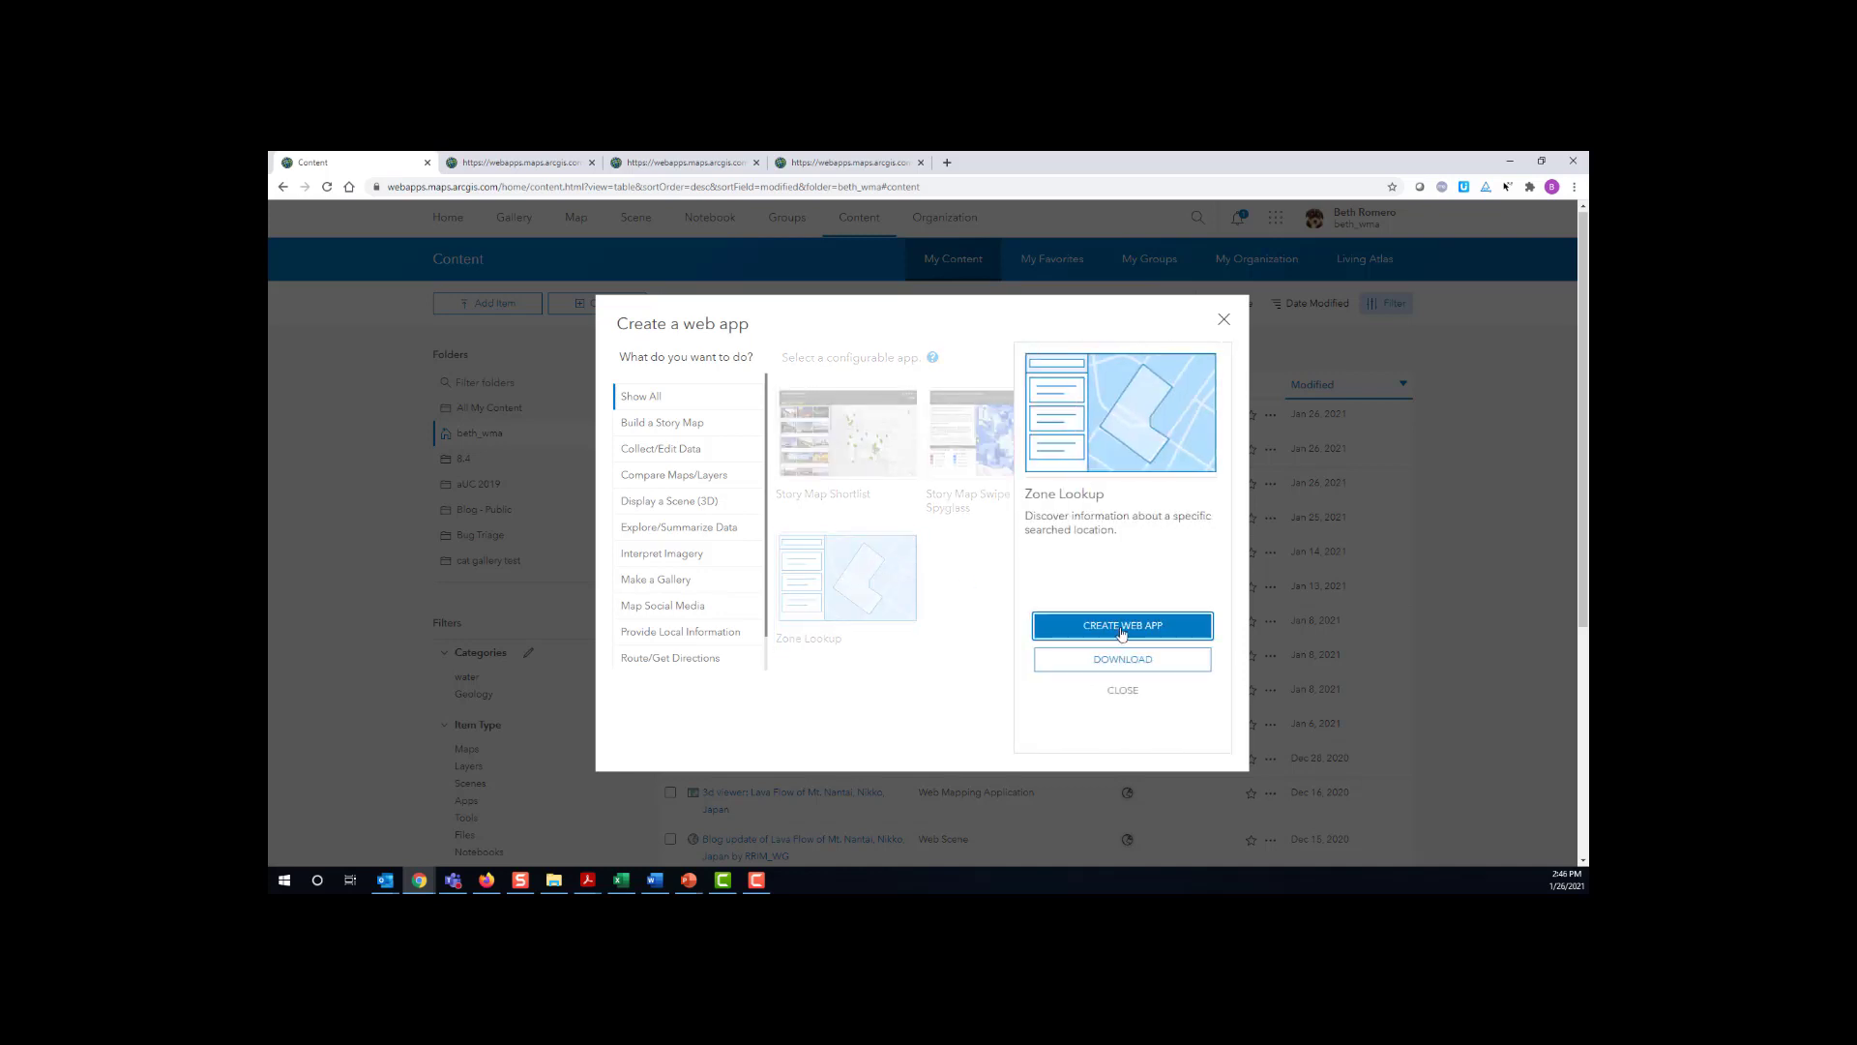
click(1122, 626)
text(scho)
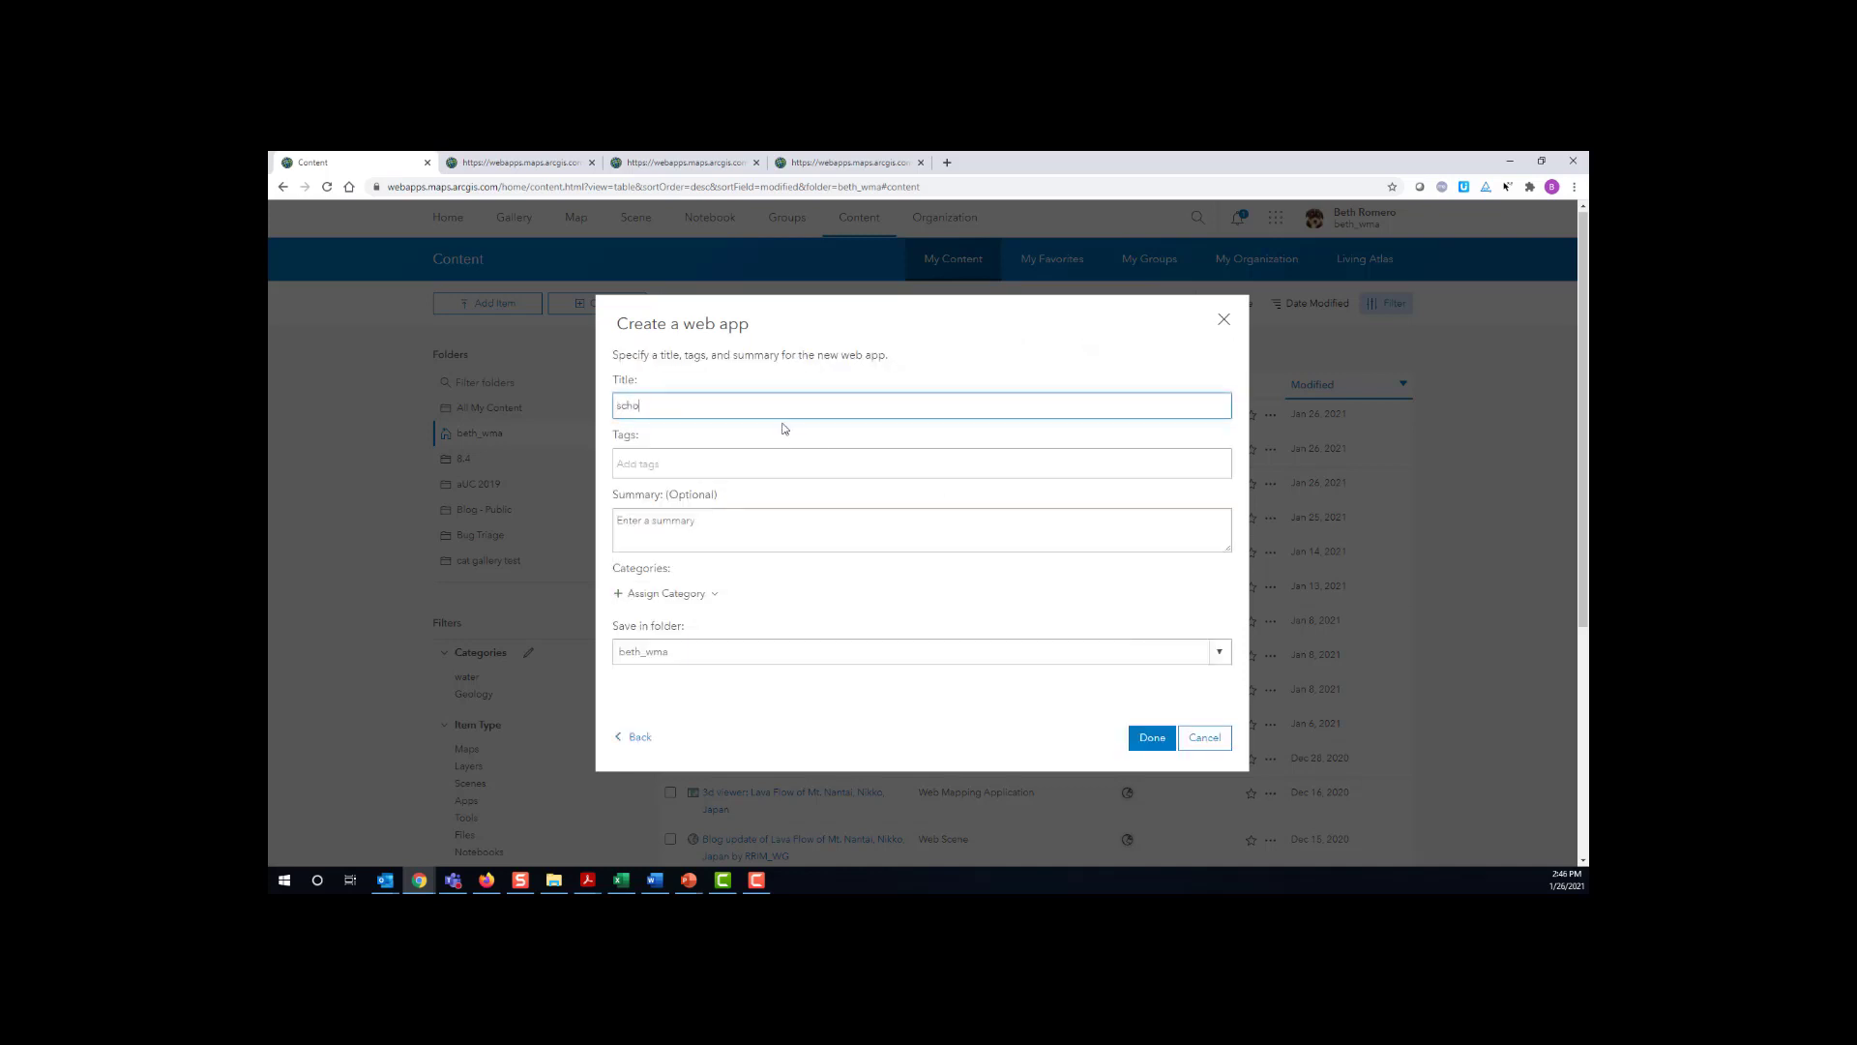
text(ol district)
key(Tab)
text(info lookup)
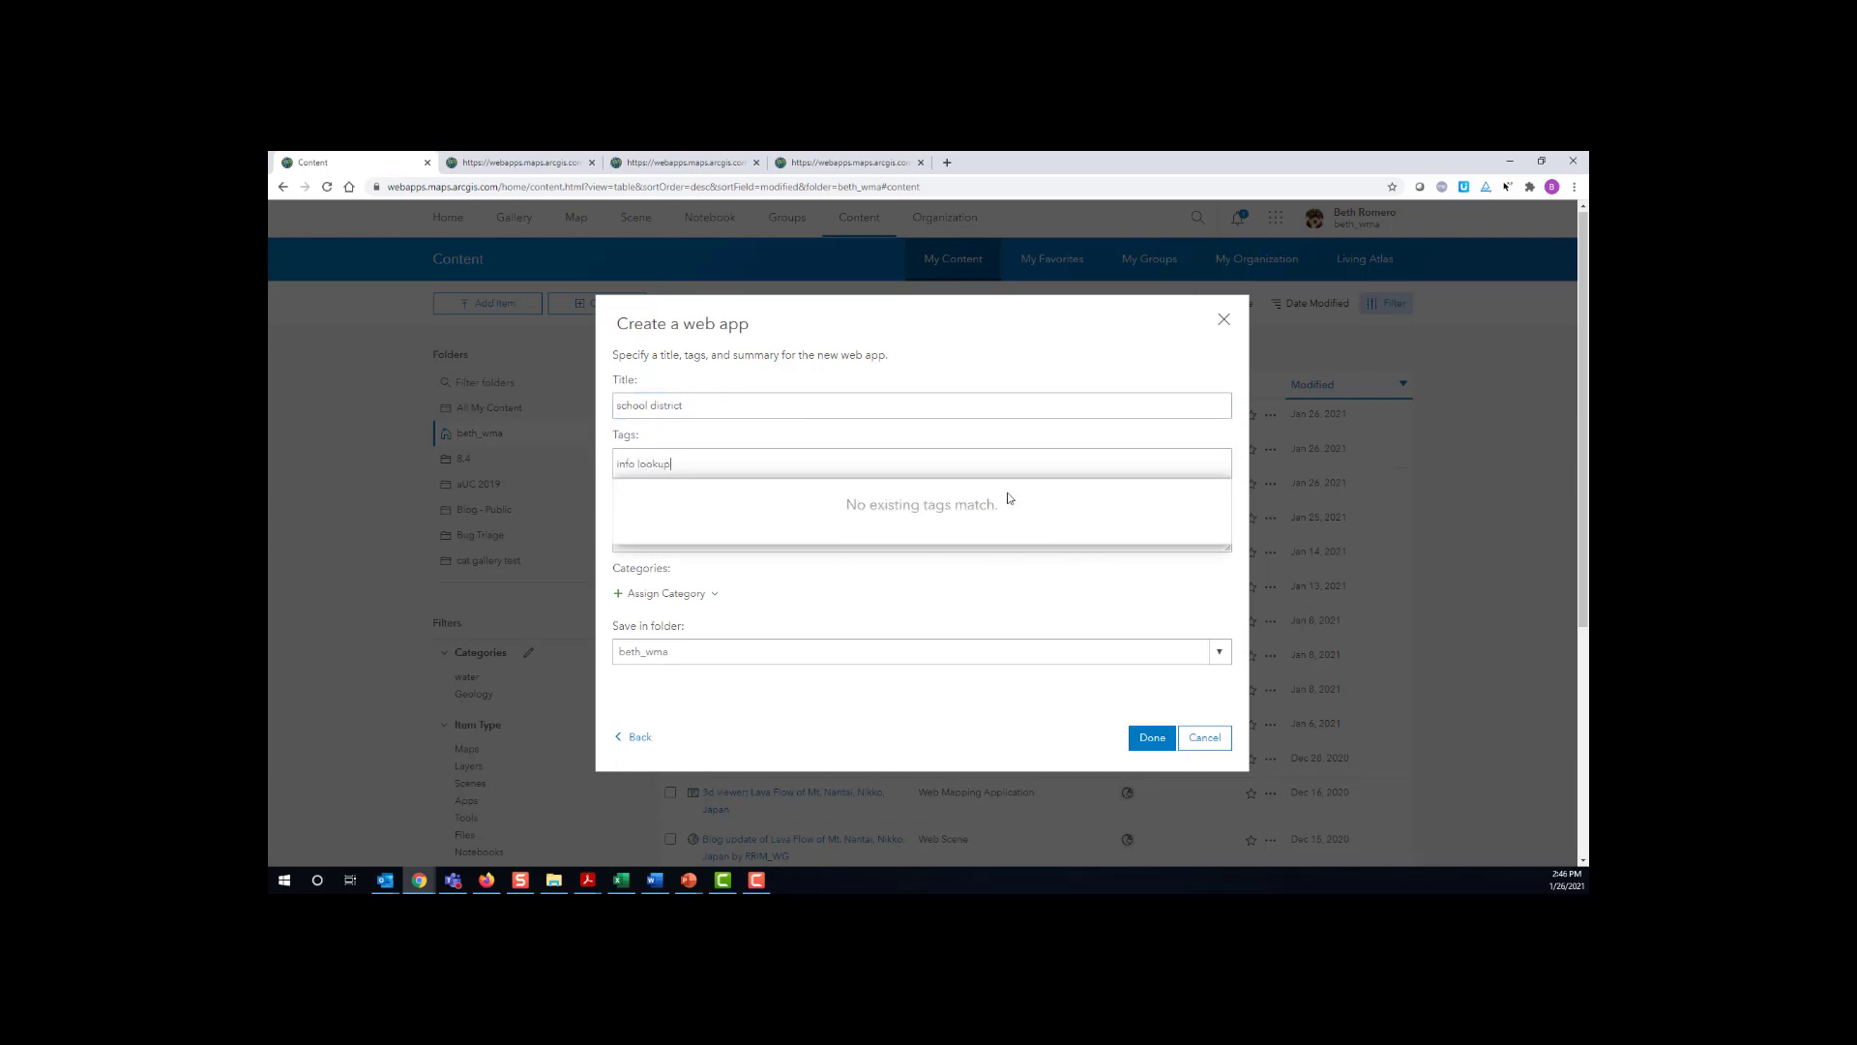
click(1152, 730)
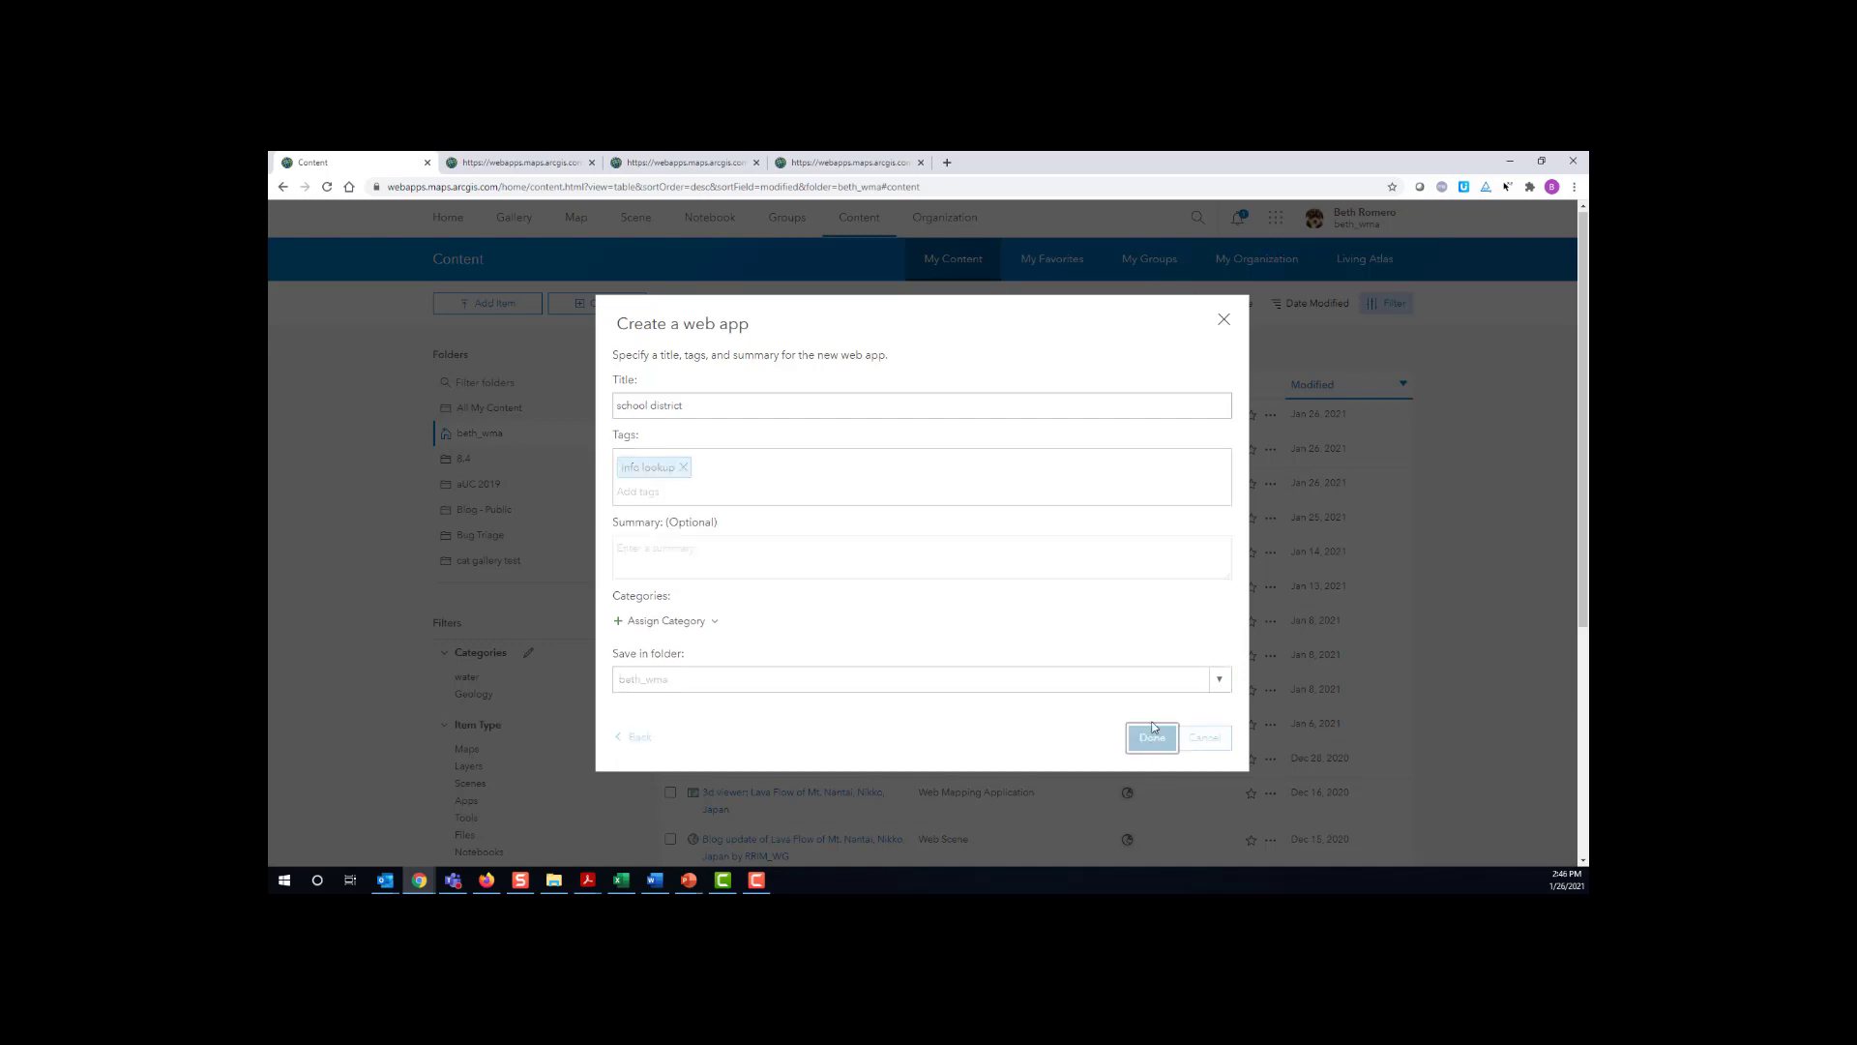
- Go to the Interactivity step of the Zone Lookup-Maimi Dev Summit 21 app's setup and review the search sources offered in its preview
click(534, 167)
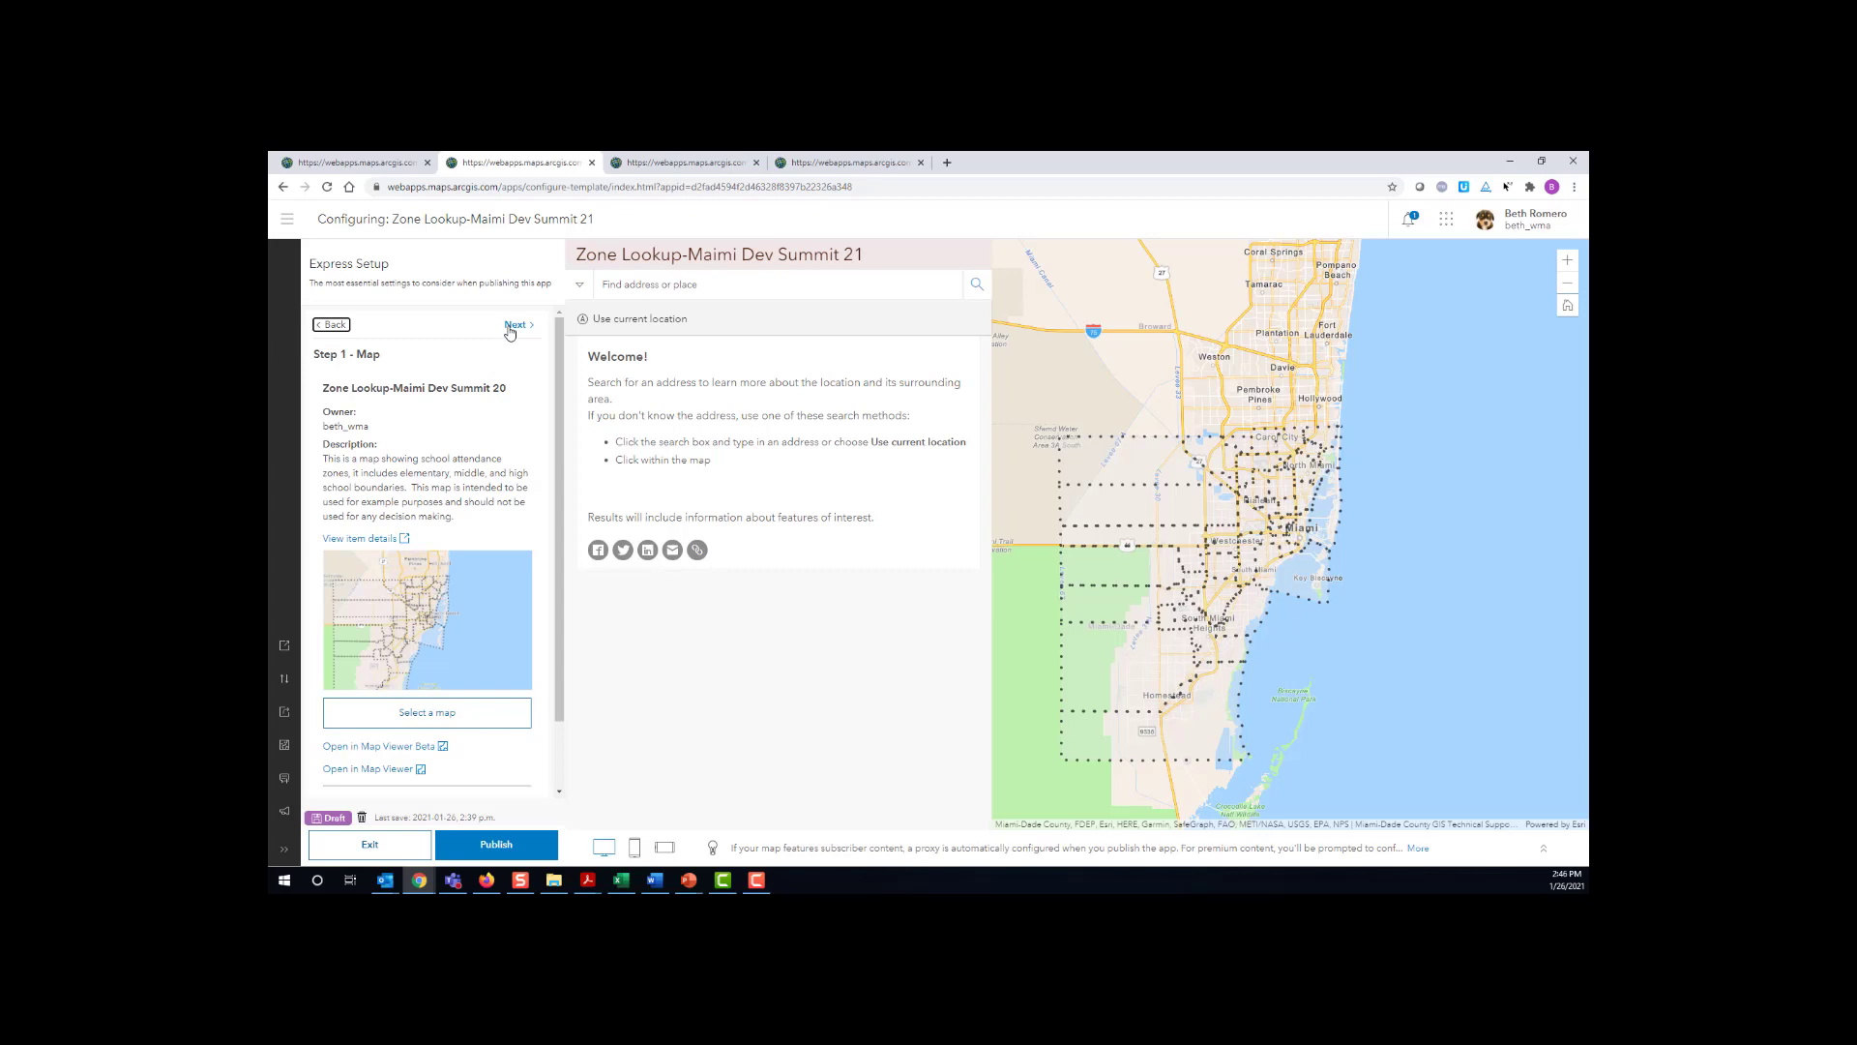
click(512, 325)
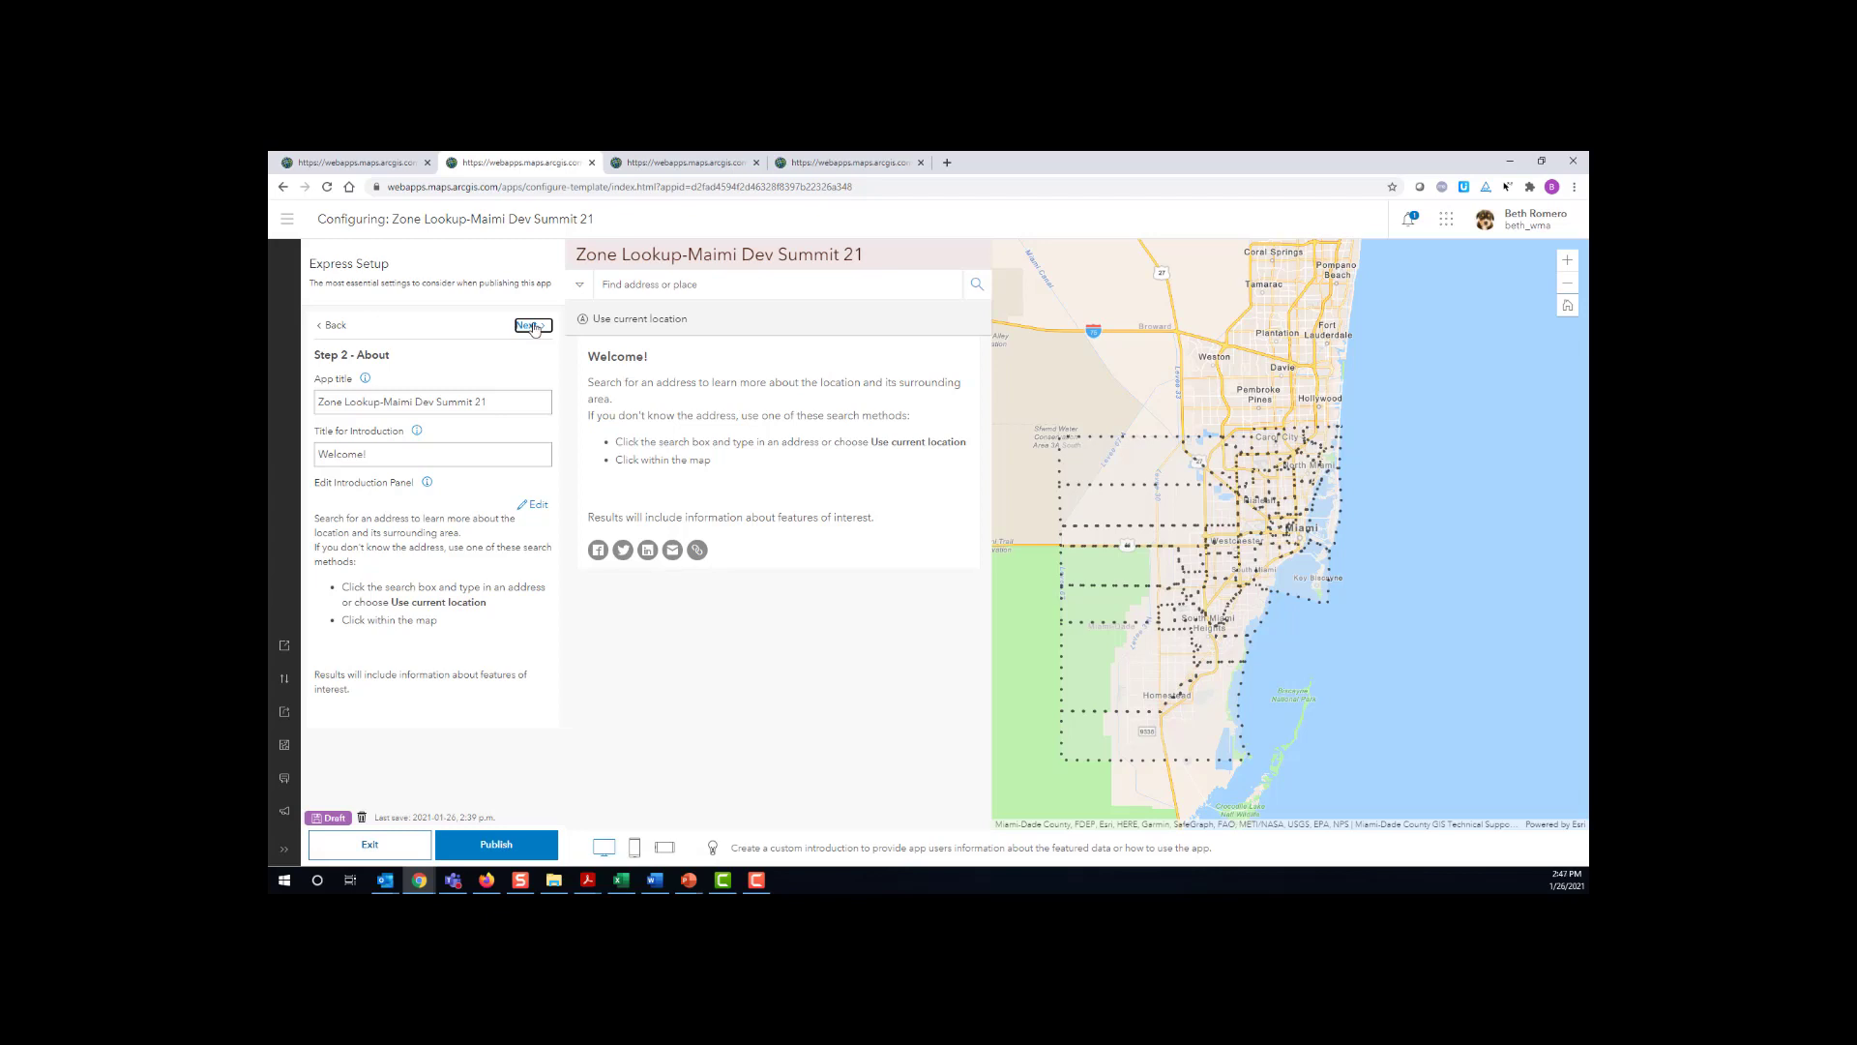
click(534, 327)
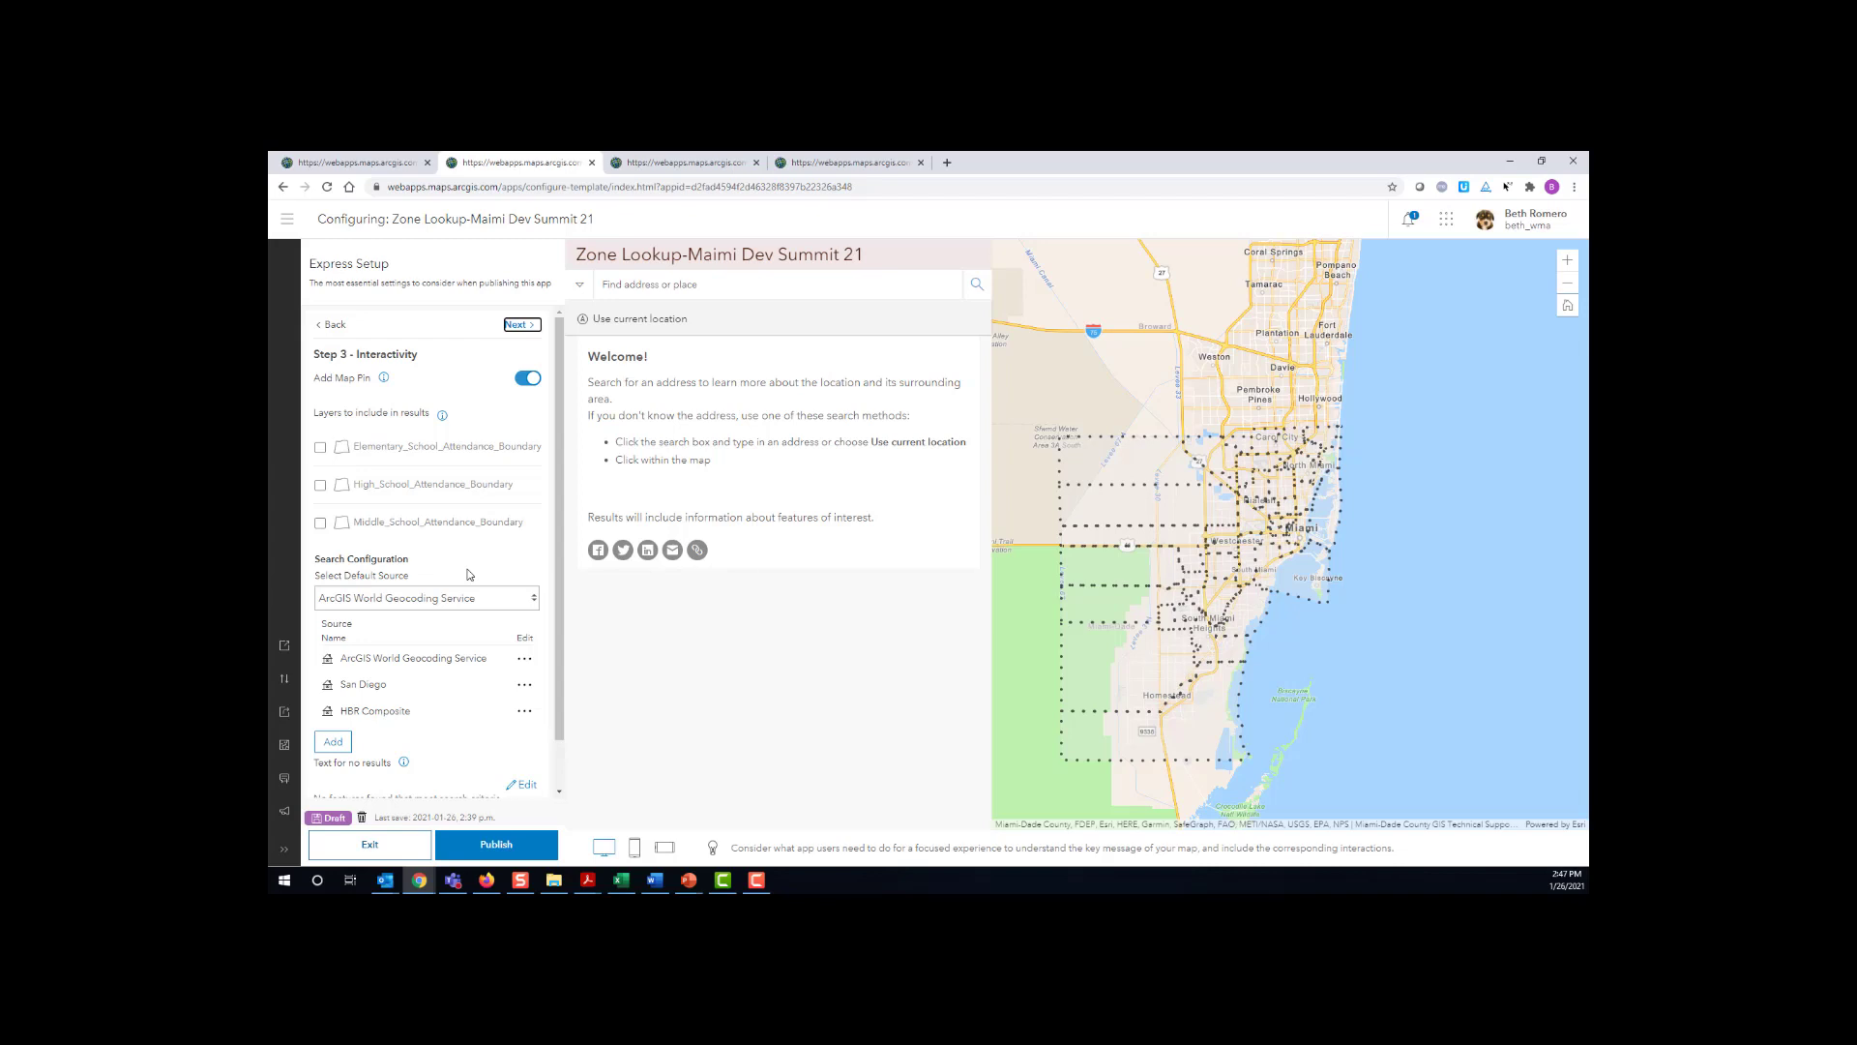
scroll(466, 558, down, 1)
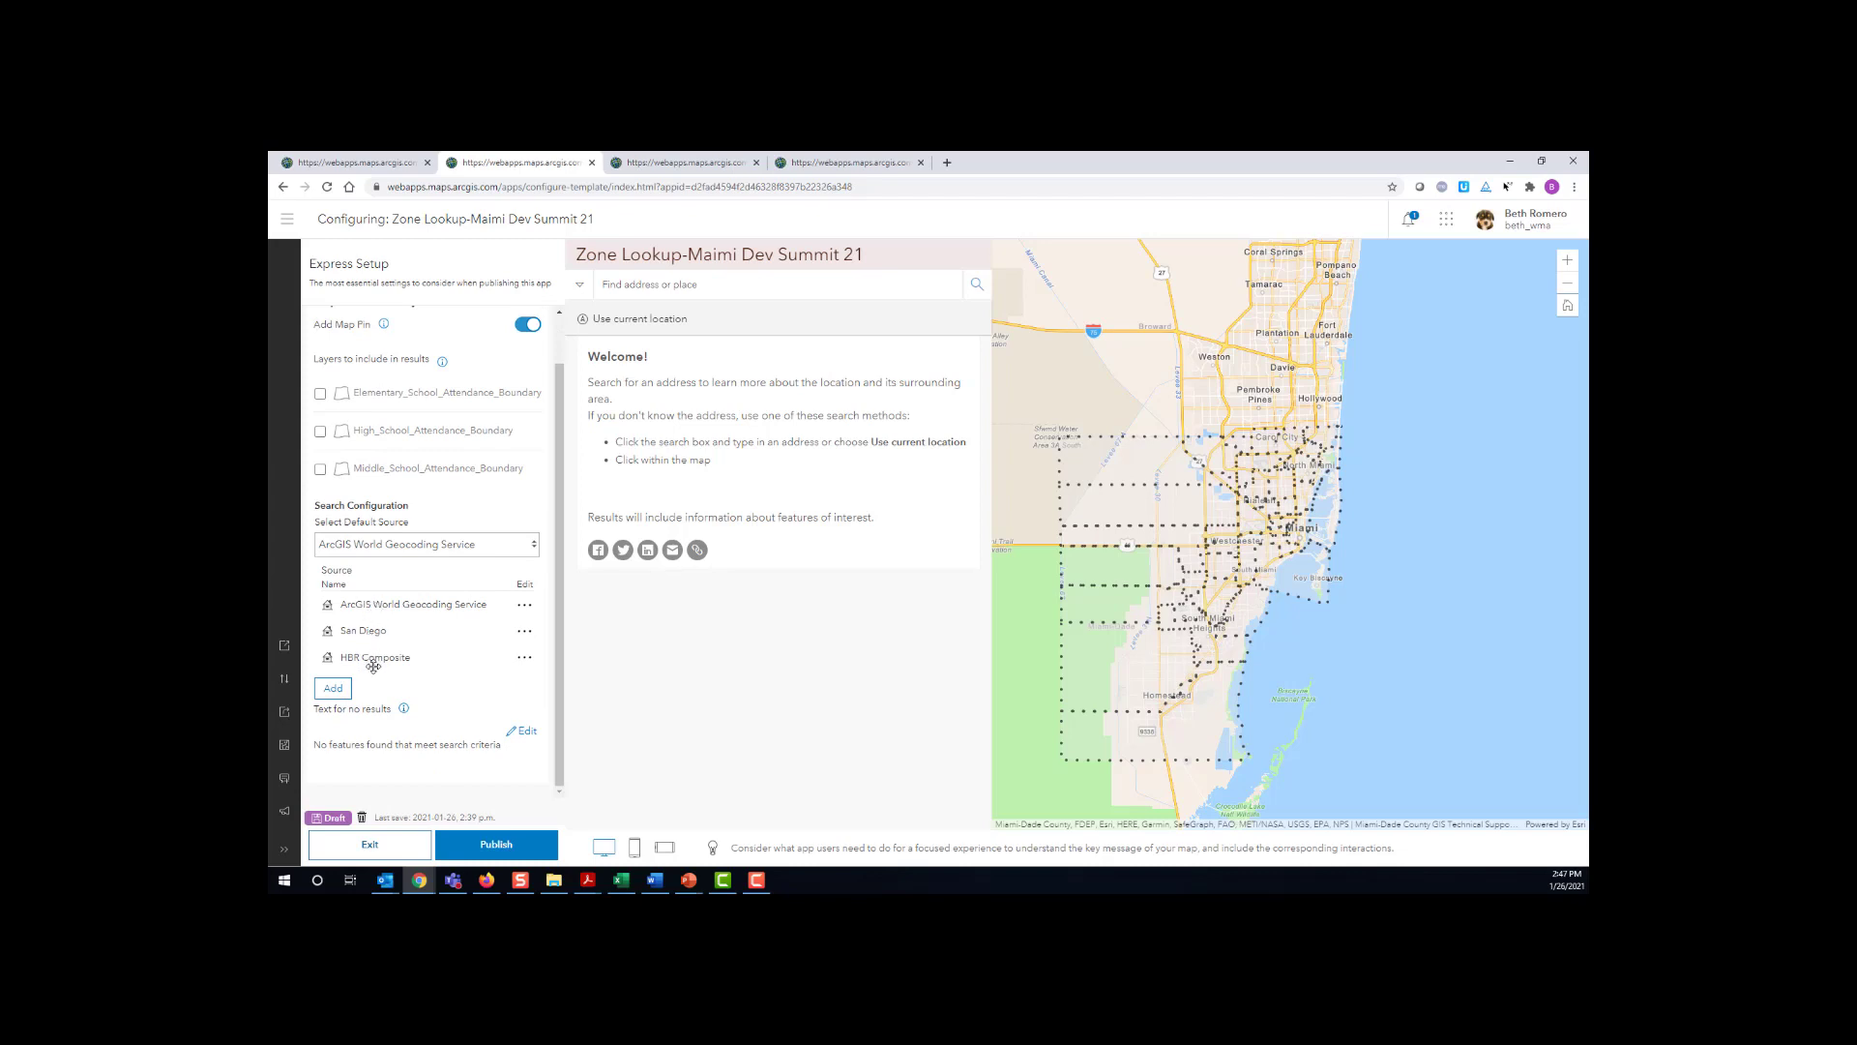
click(583, 286)
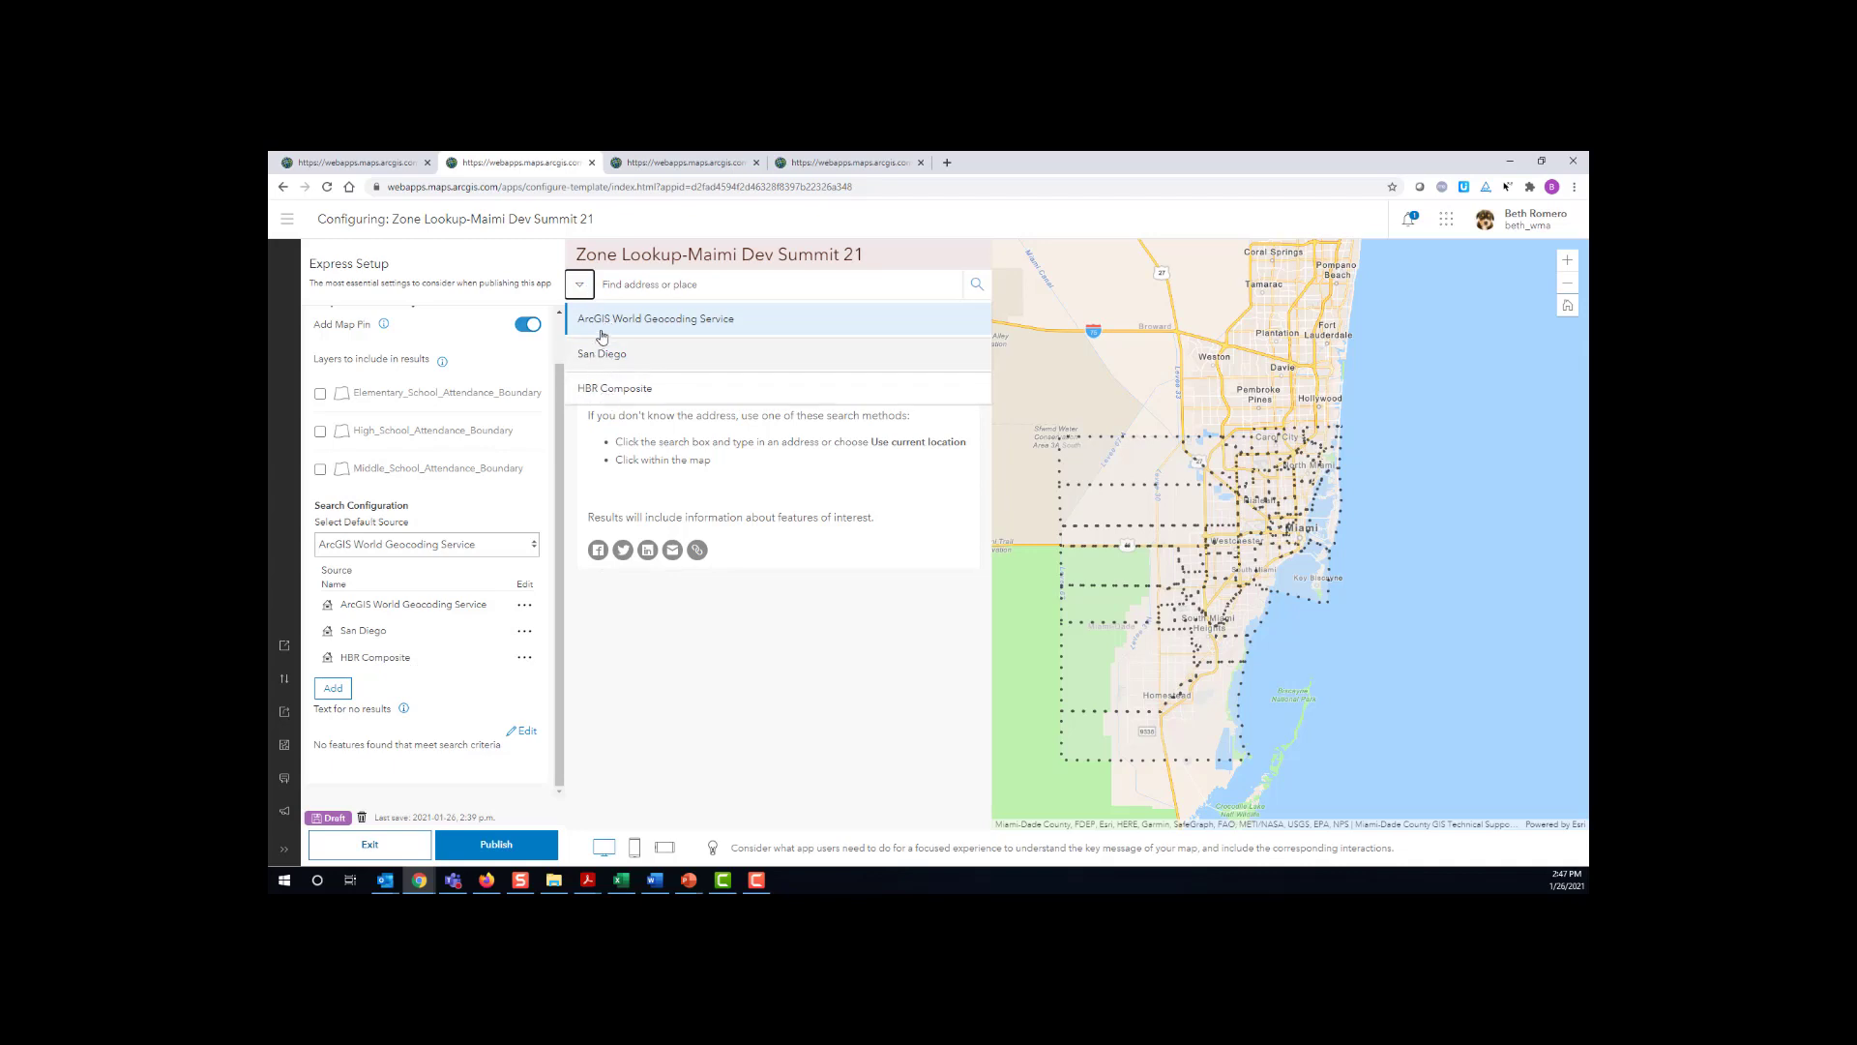
click(627, 284)
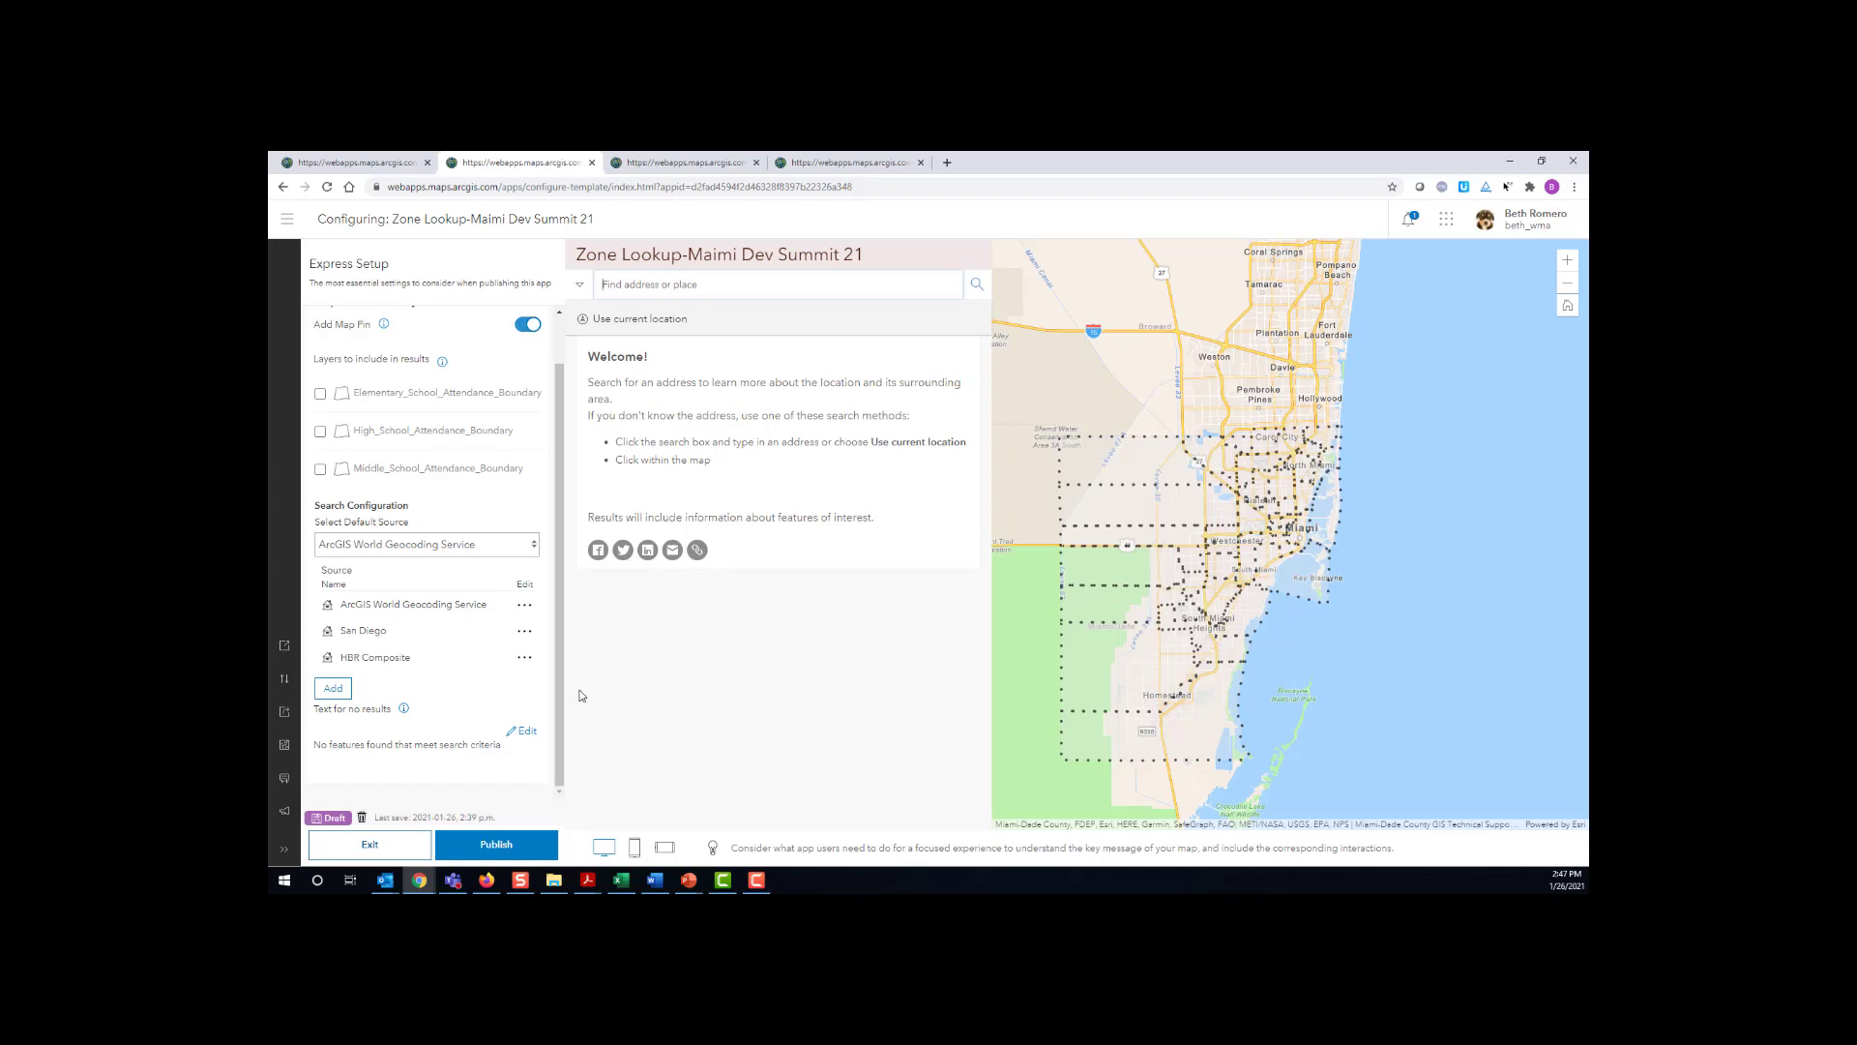
- Delete the San Diego and HBR Composite sources from the app's search configuration
click(524, 637)
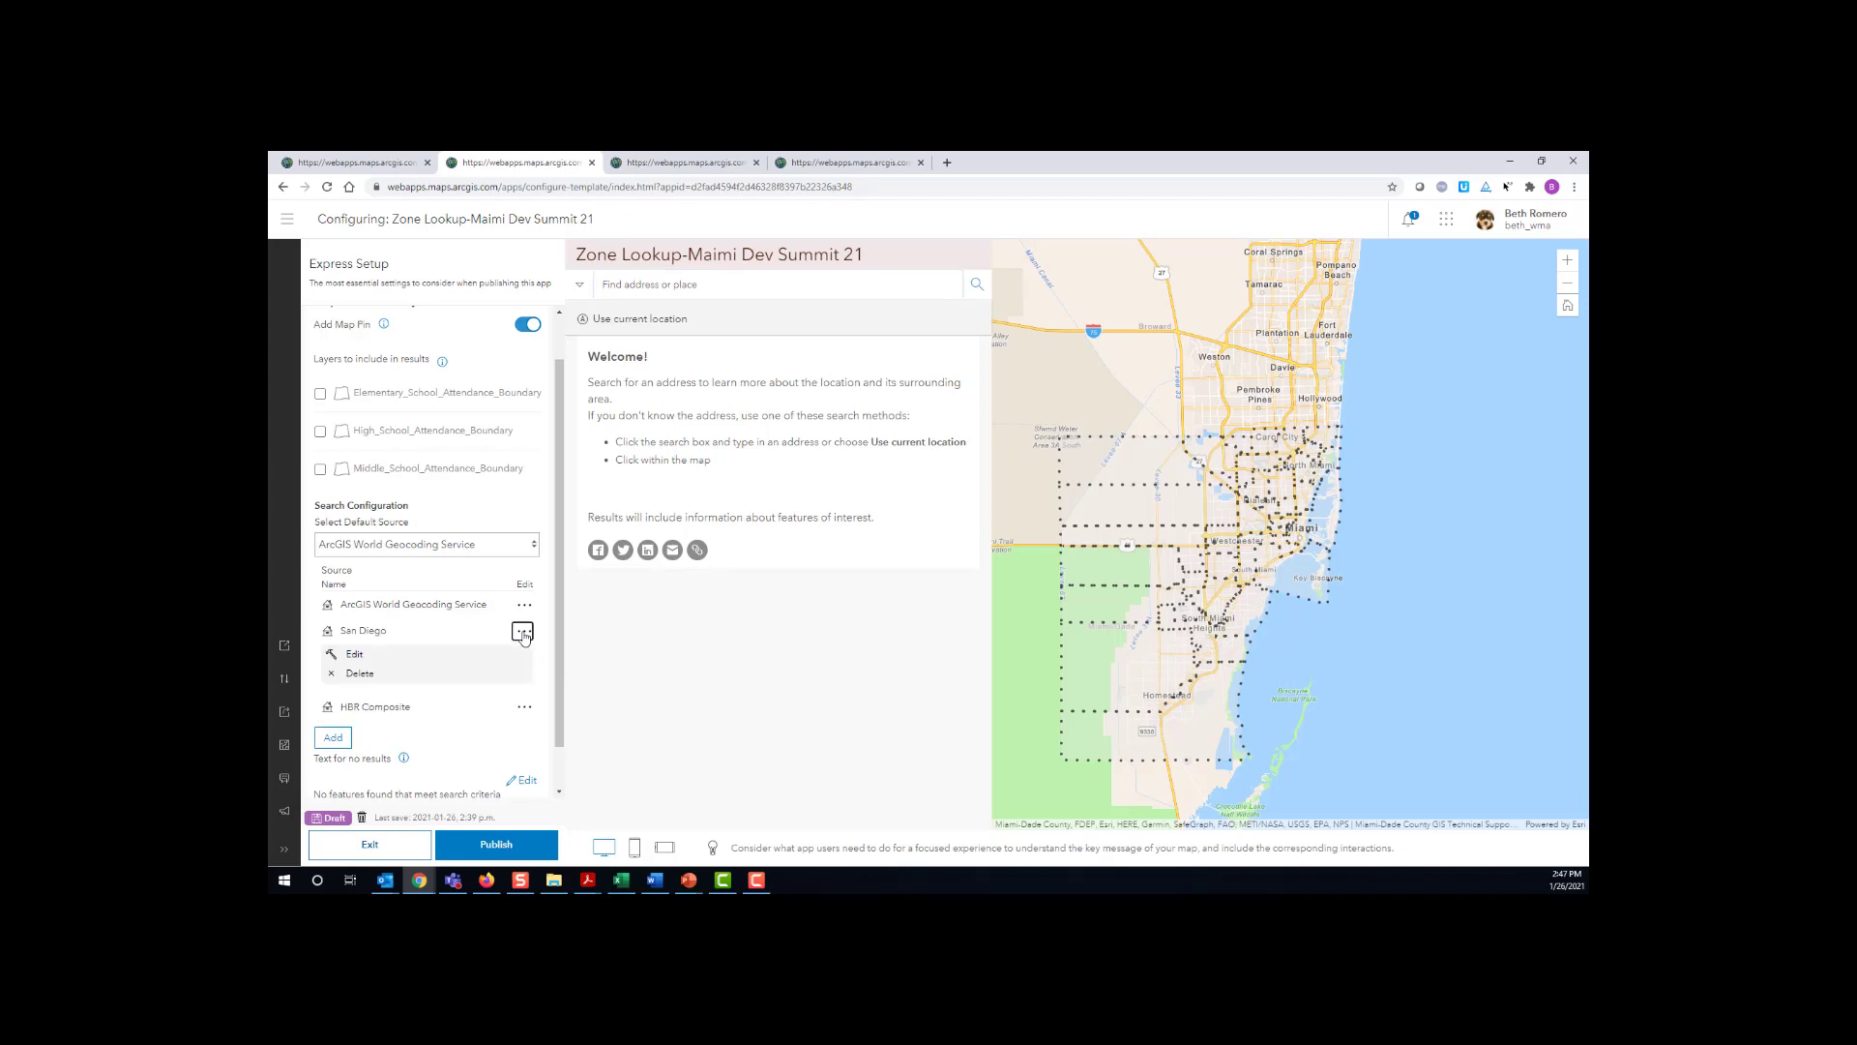
click(382, 674)
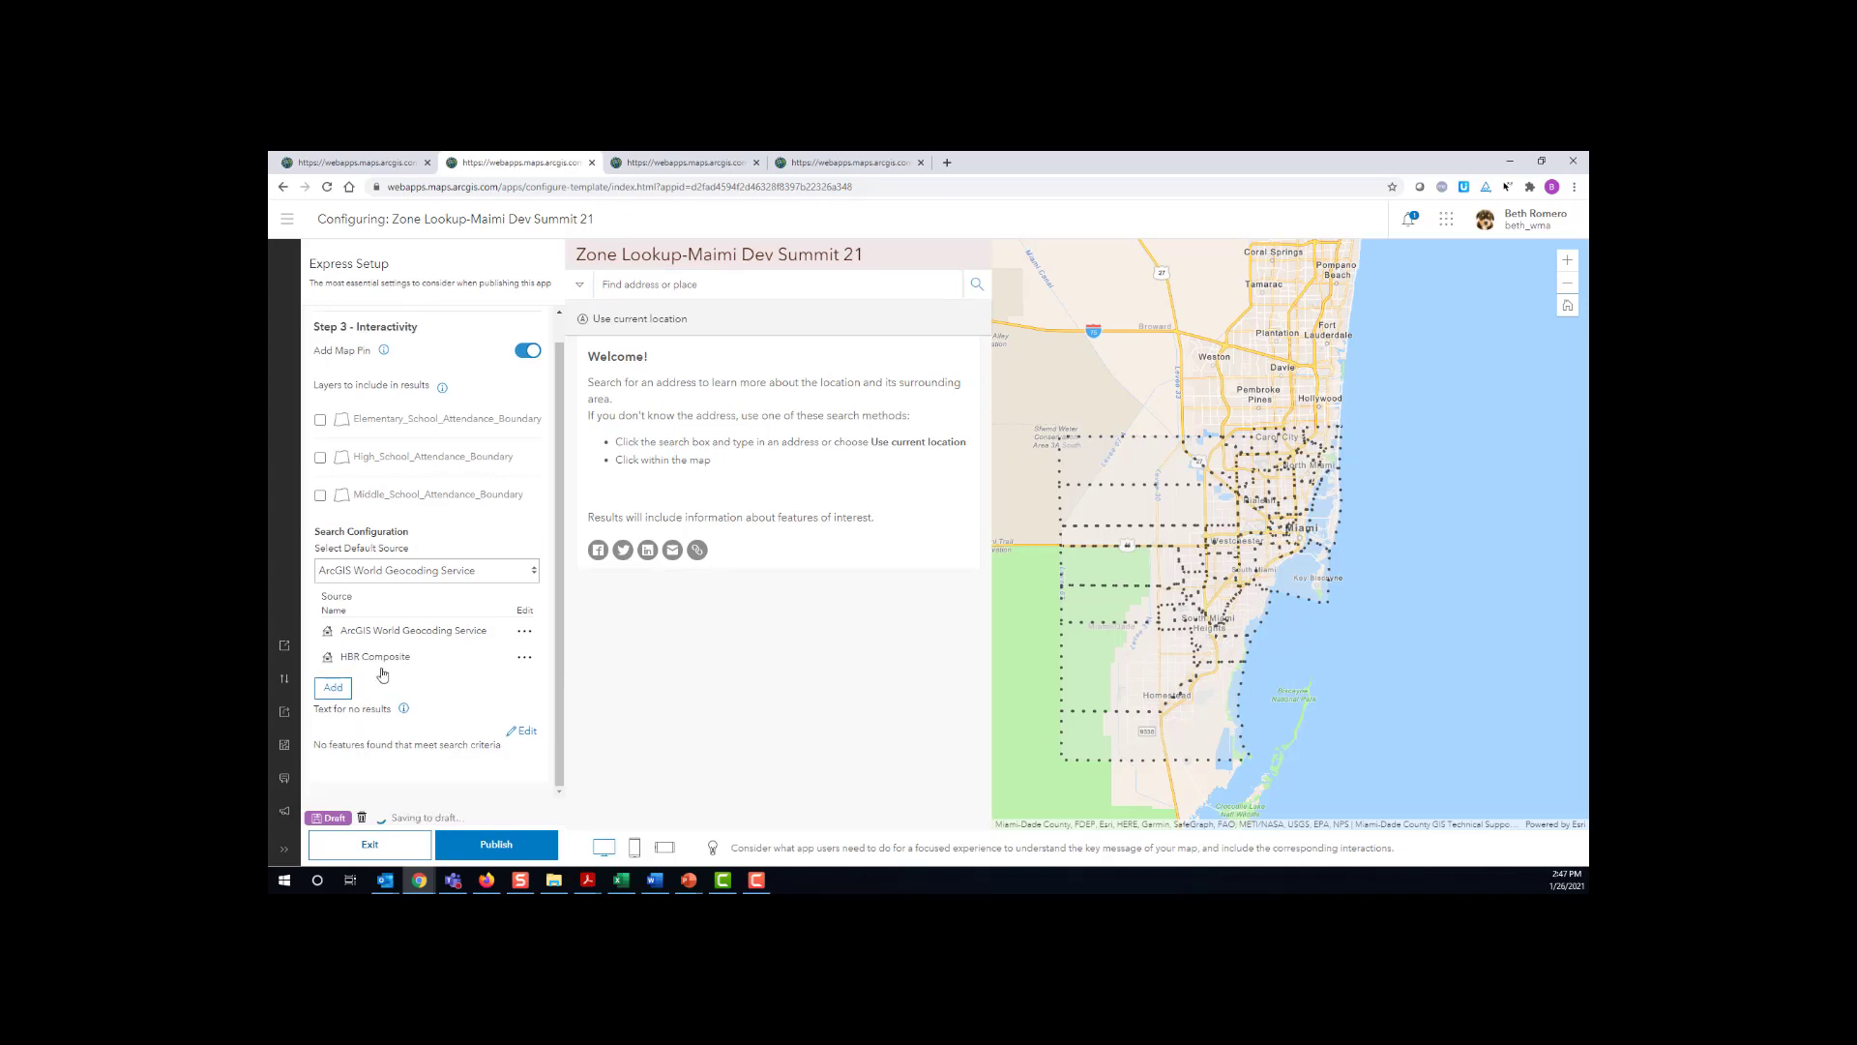
click(524, 658)
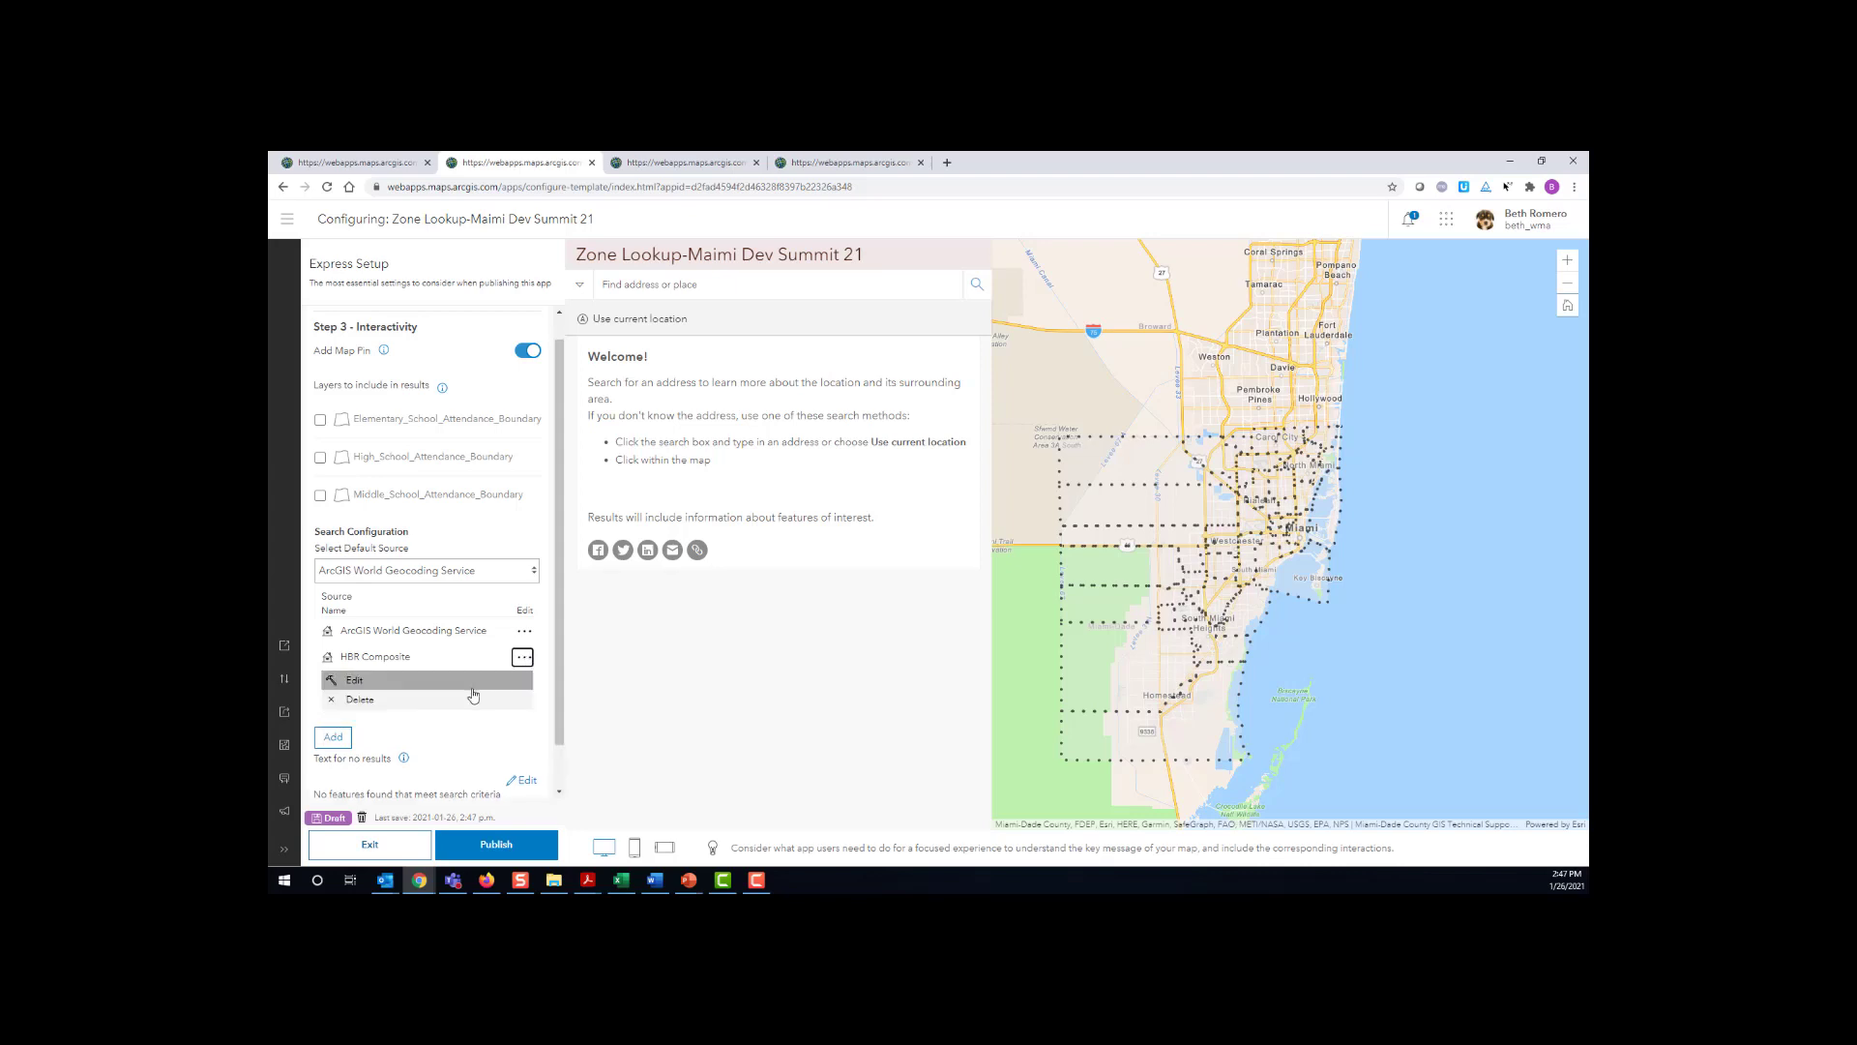
click(455, 701)
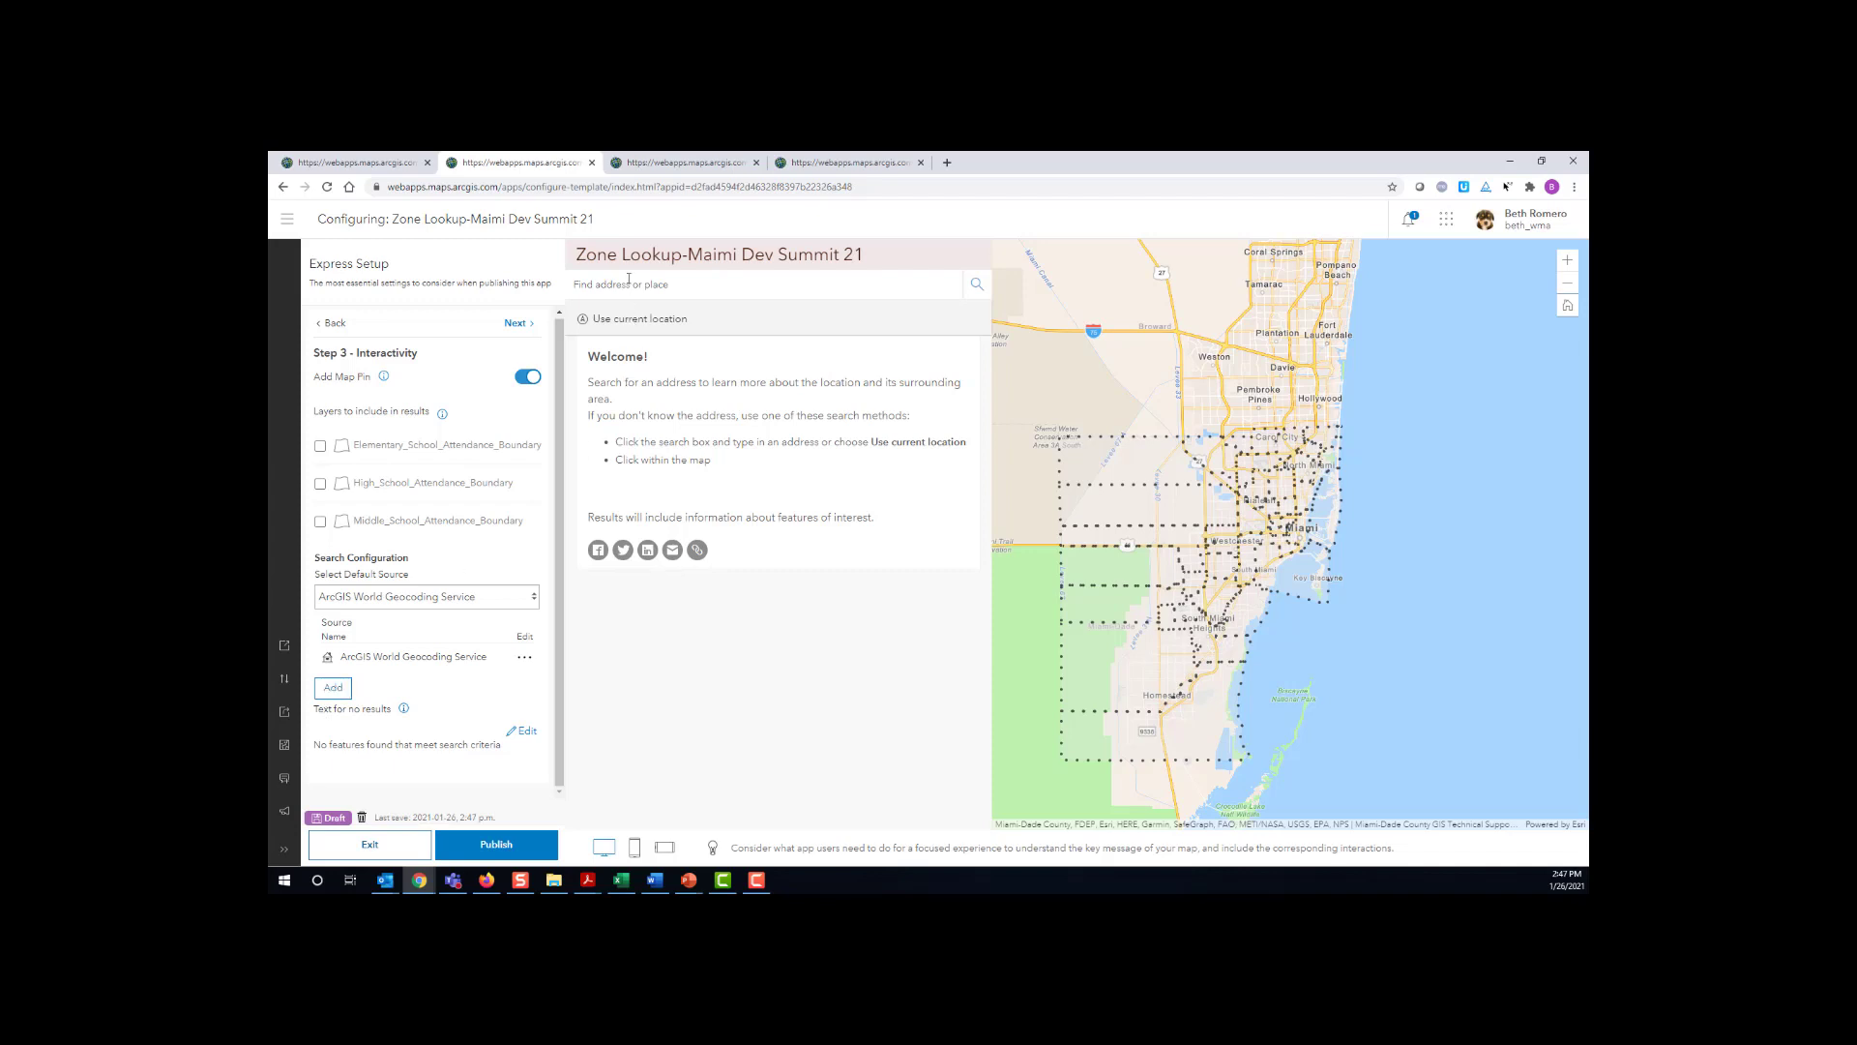
- Test the app's search with the first suggested street address for "78" and clear the search
text(78)
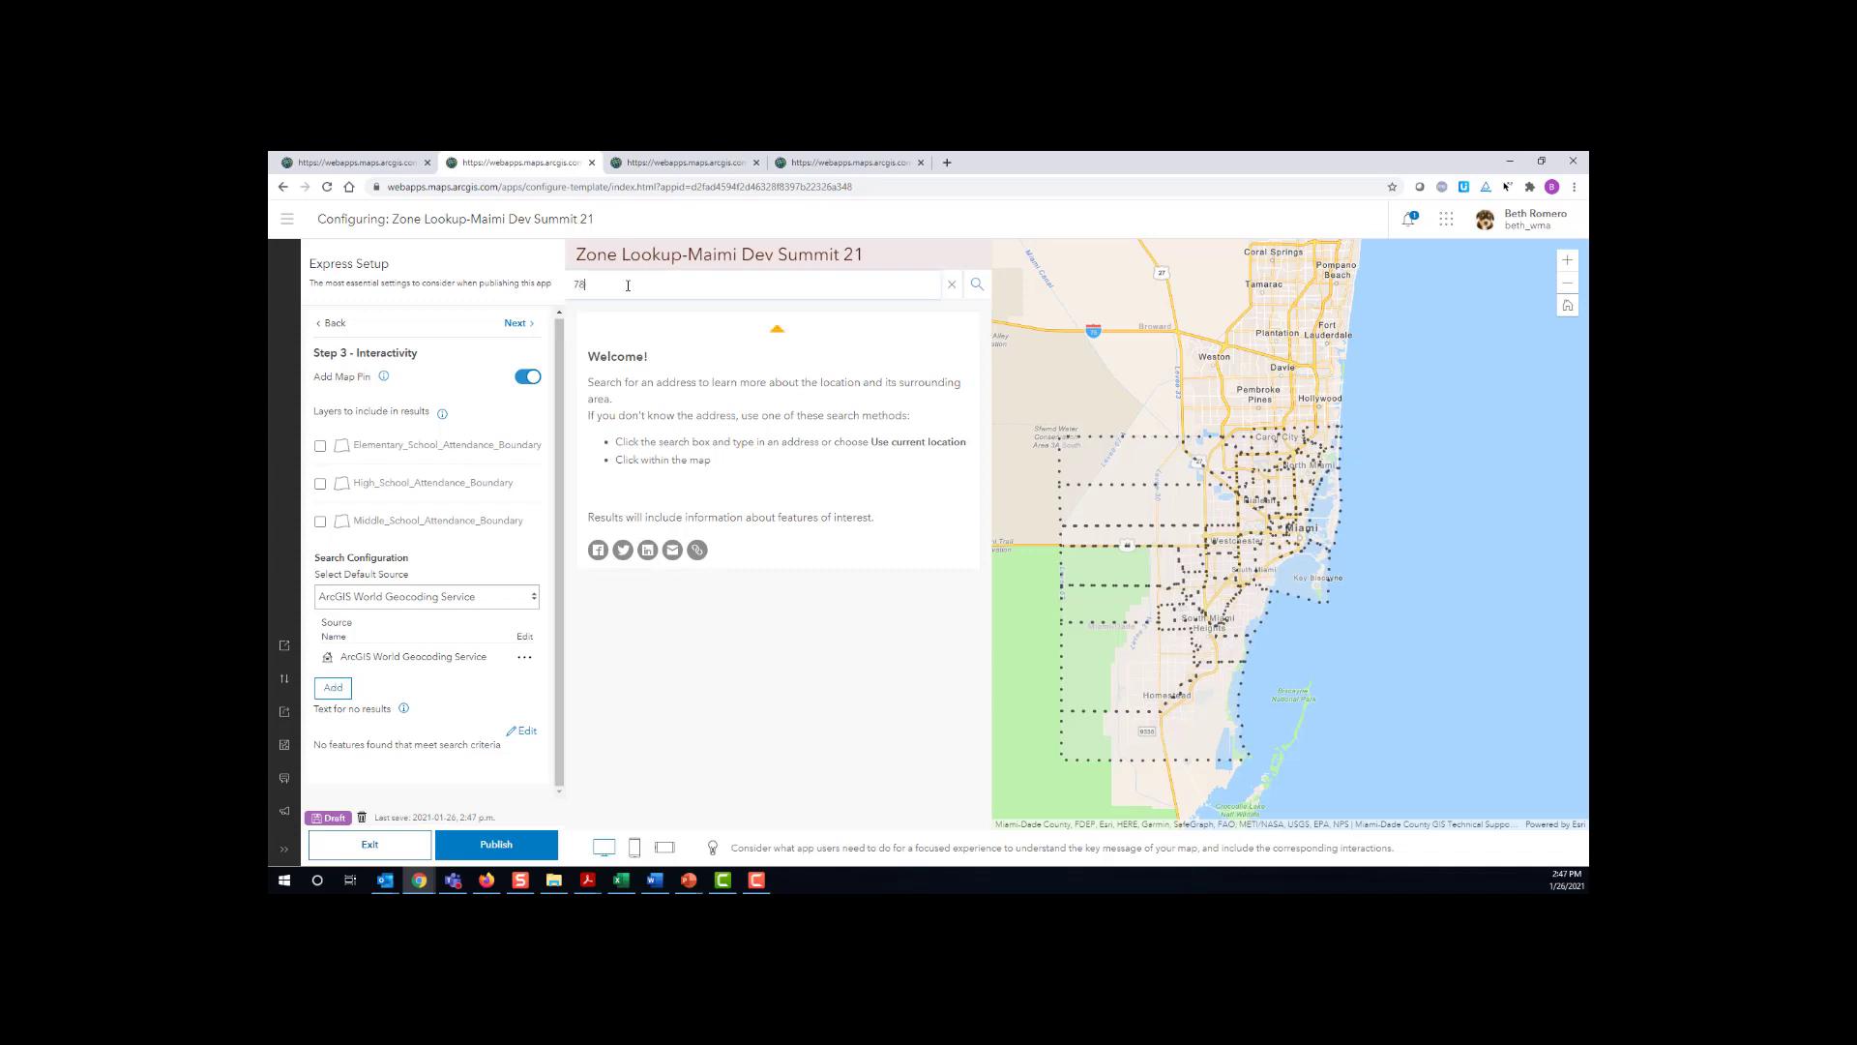
click(630, 320)
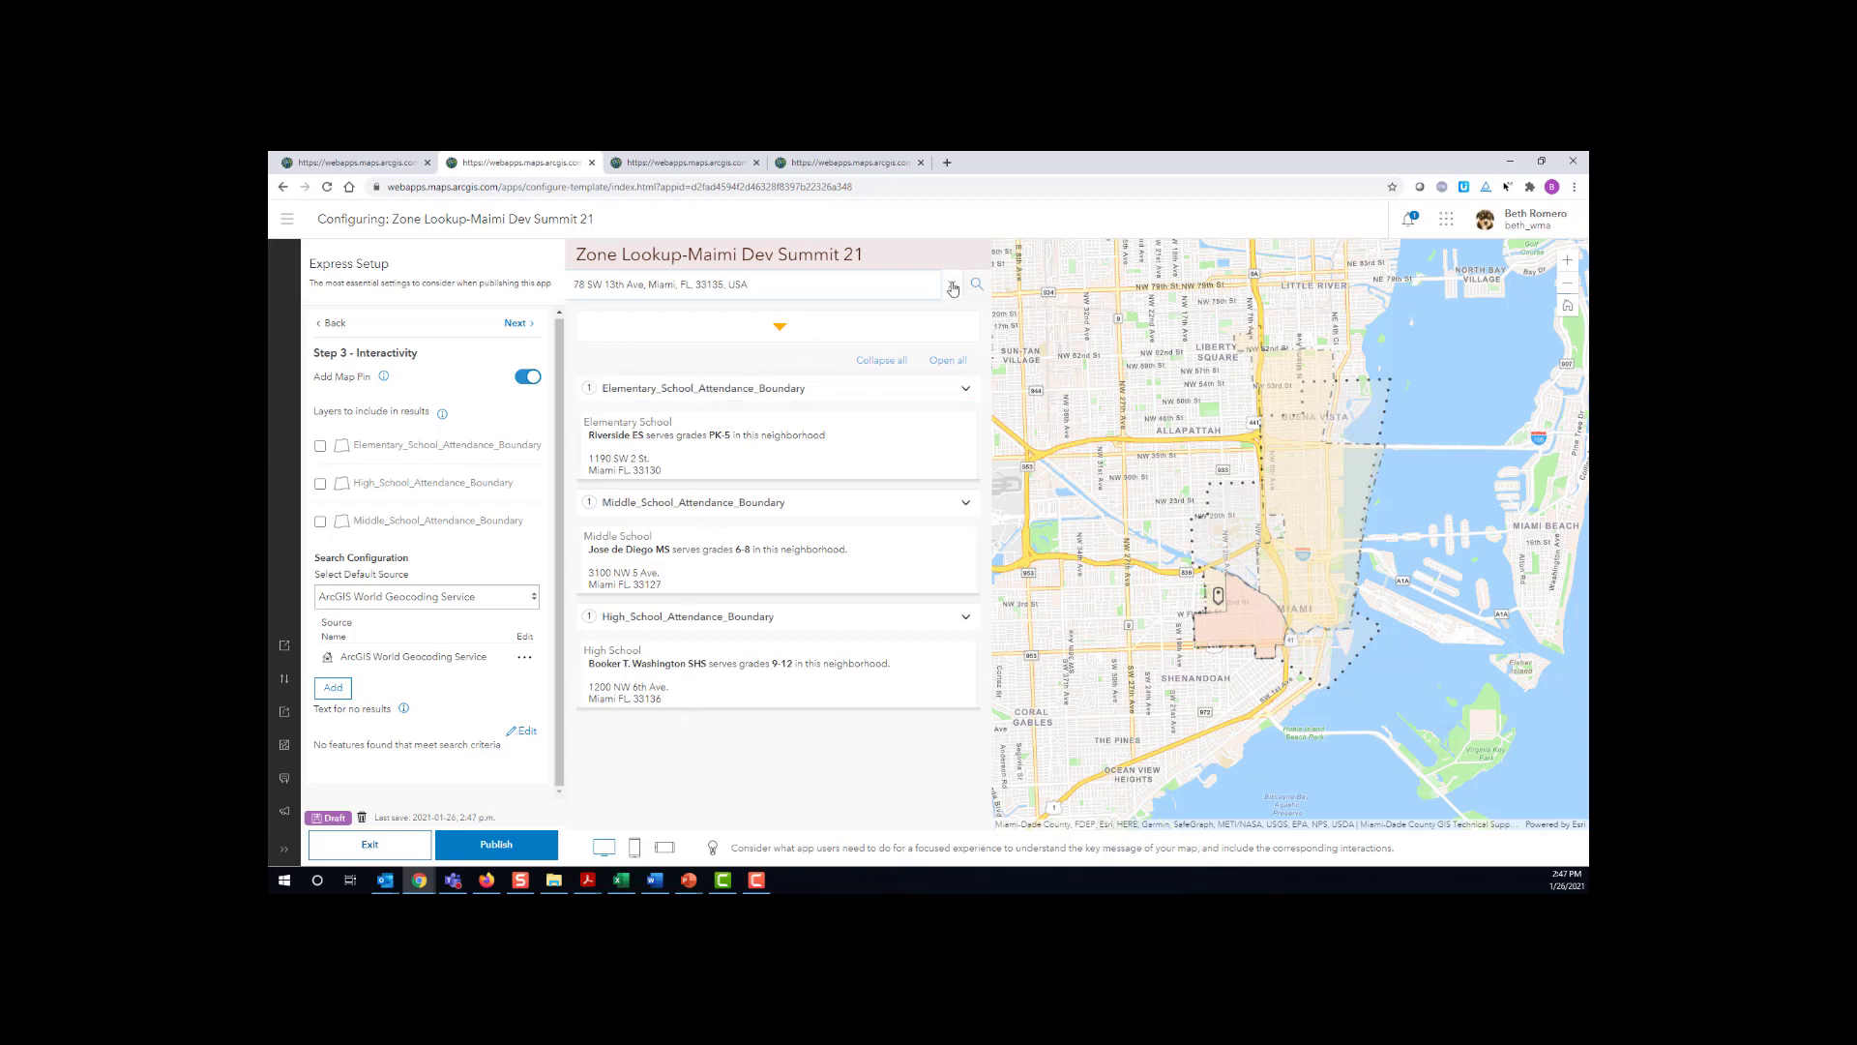
triple_click(676, 279)
key(Delete)
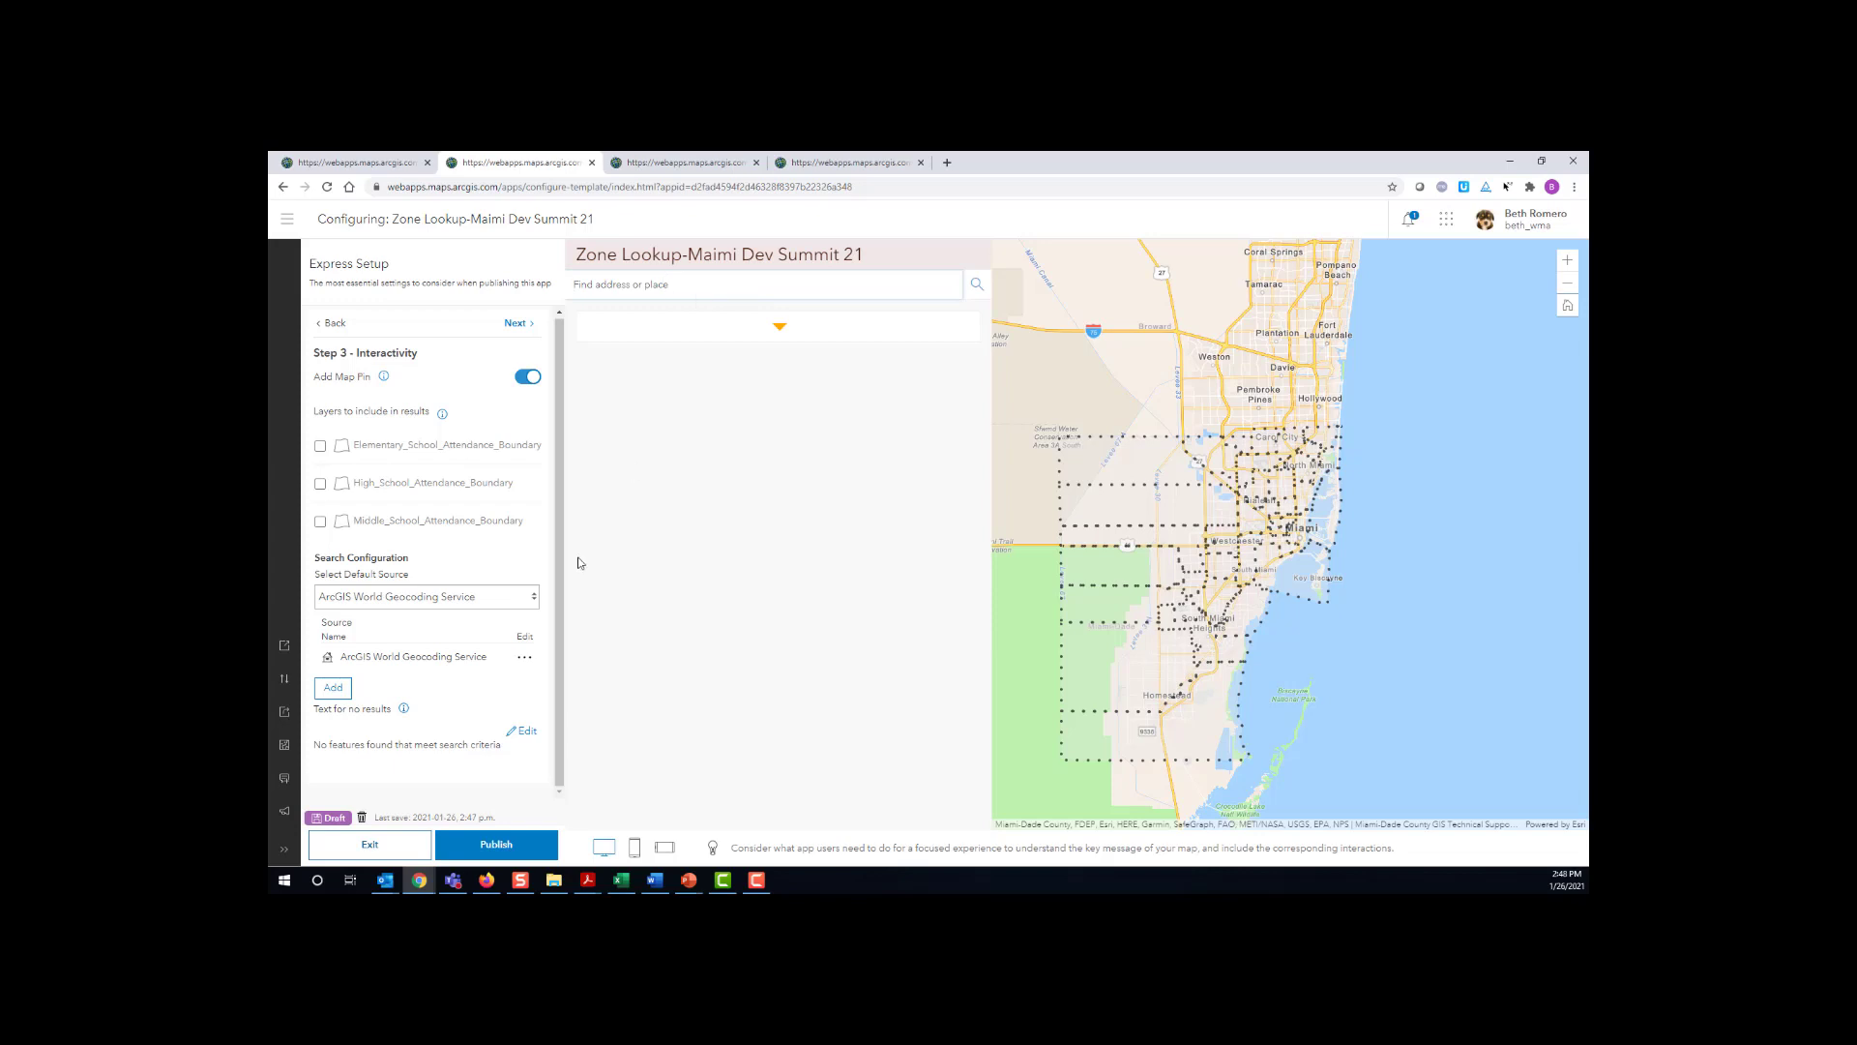
- Set the ArcGIS World Geocoding Service source's placeholder text to "Find address" and constrain its search within the map
click(517, 664)
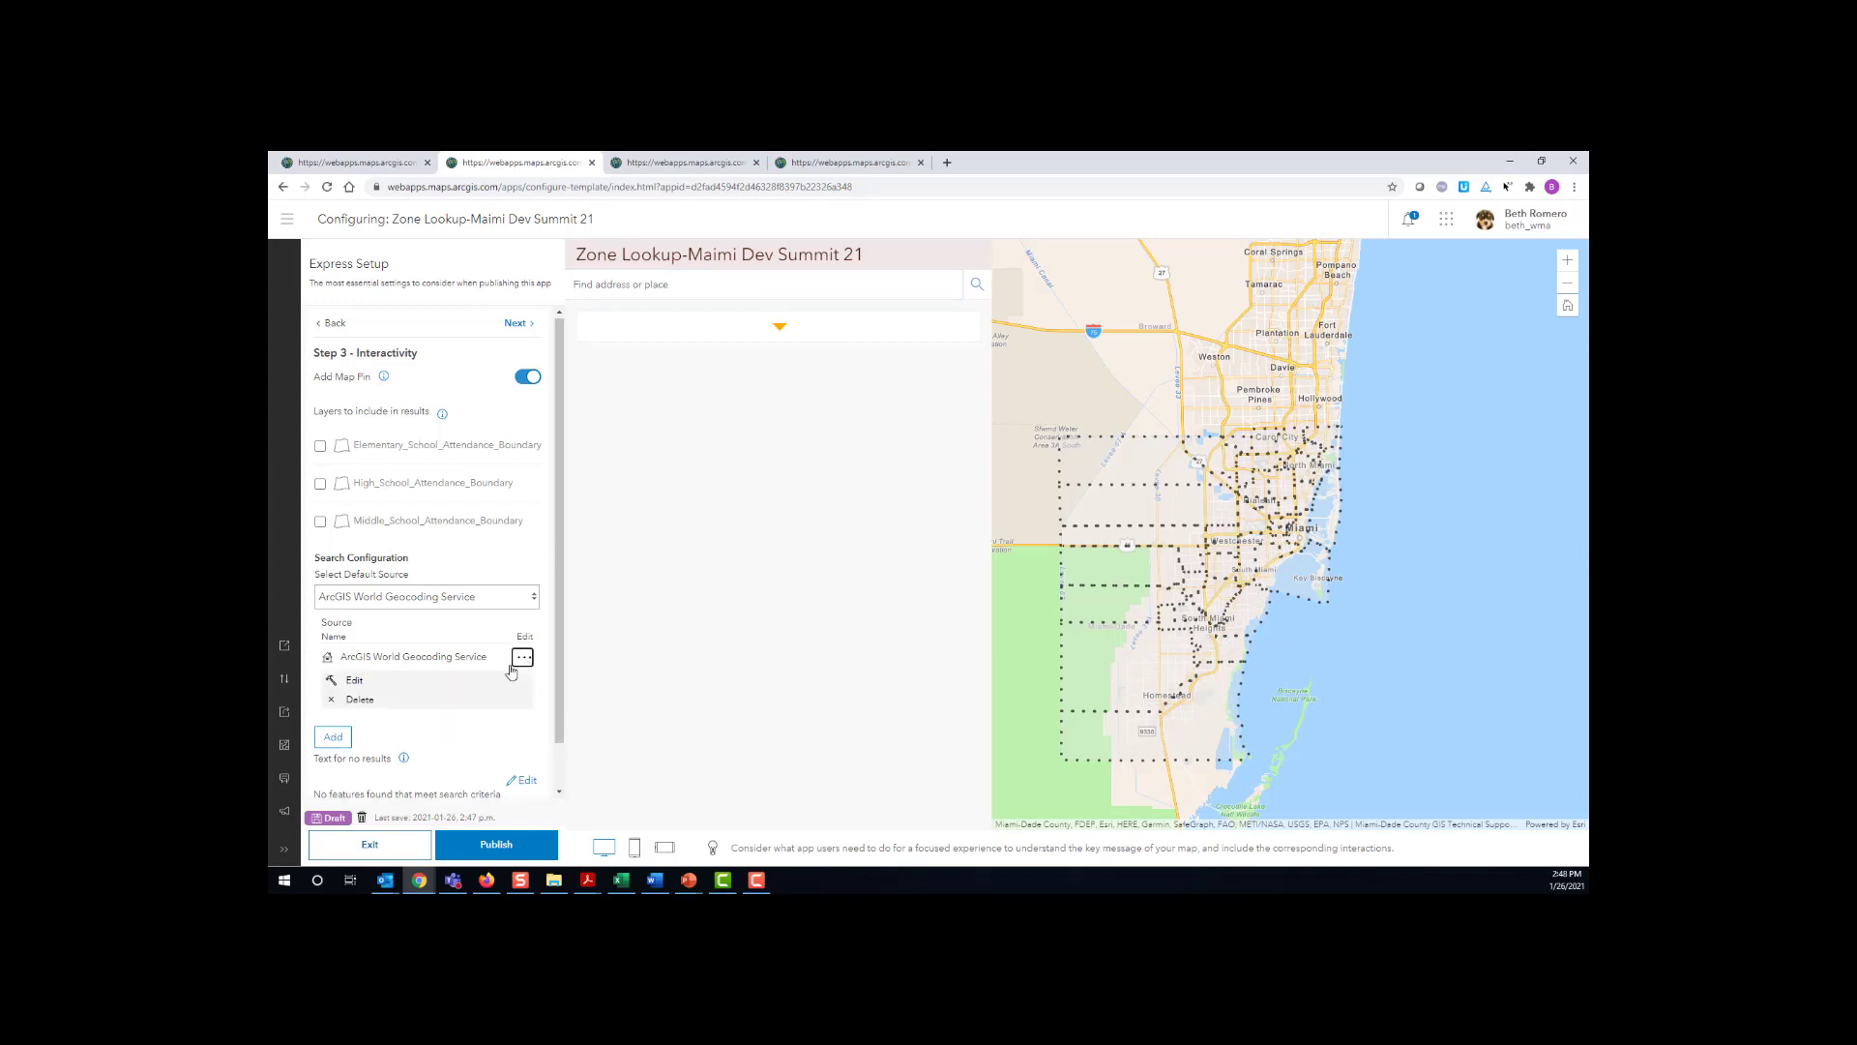
click(453, 678)
drag(555, 560, 551, 650)
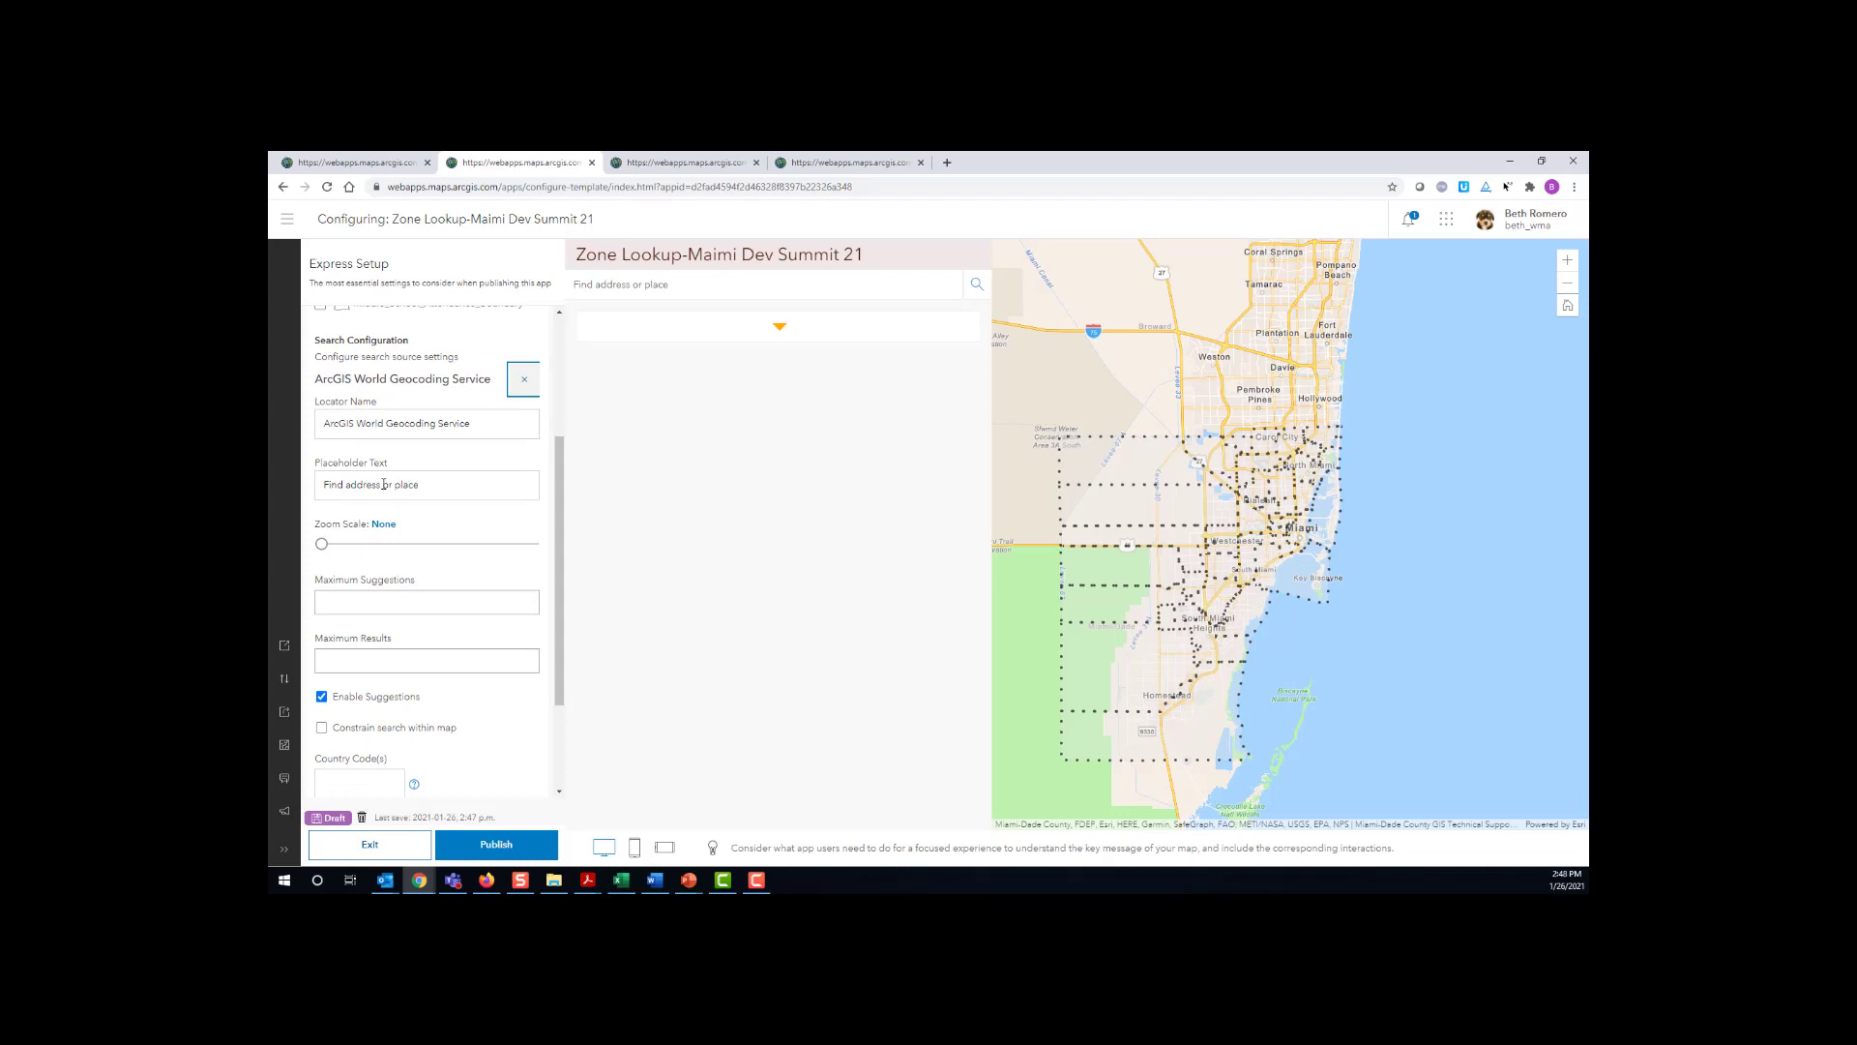
drag(383, 484, 430, 486)
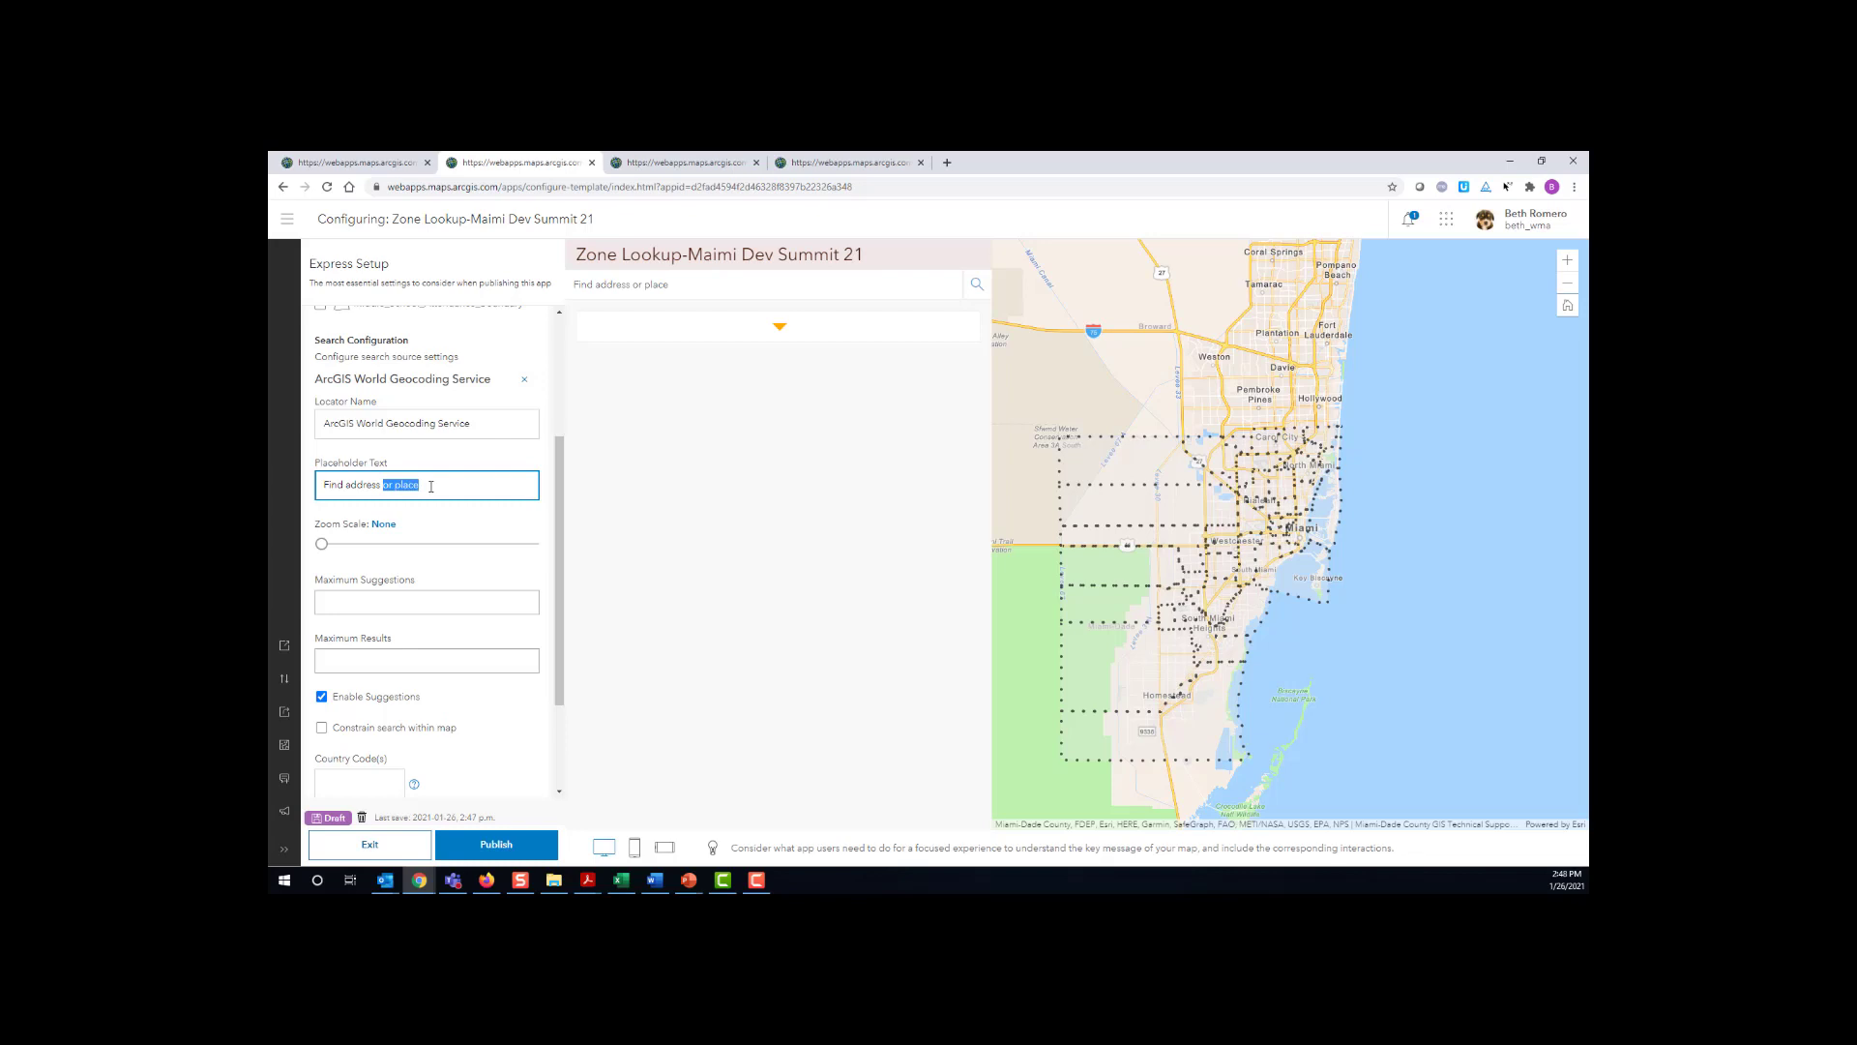
key(BackSpace)
scroll(431, 493, down, 2)
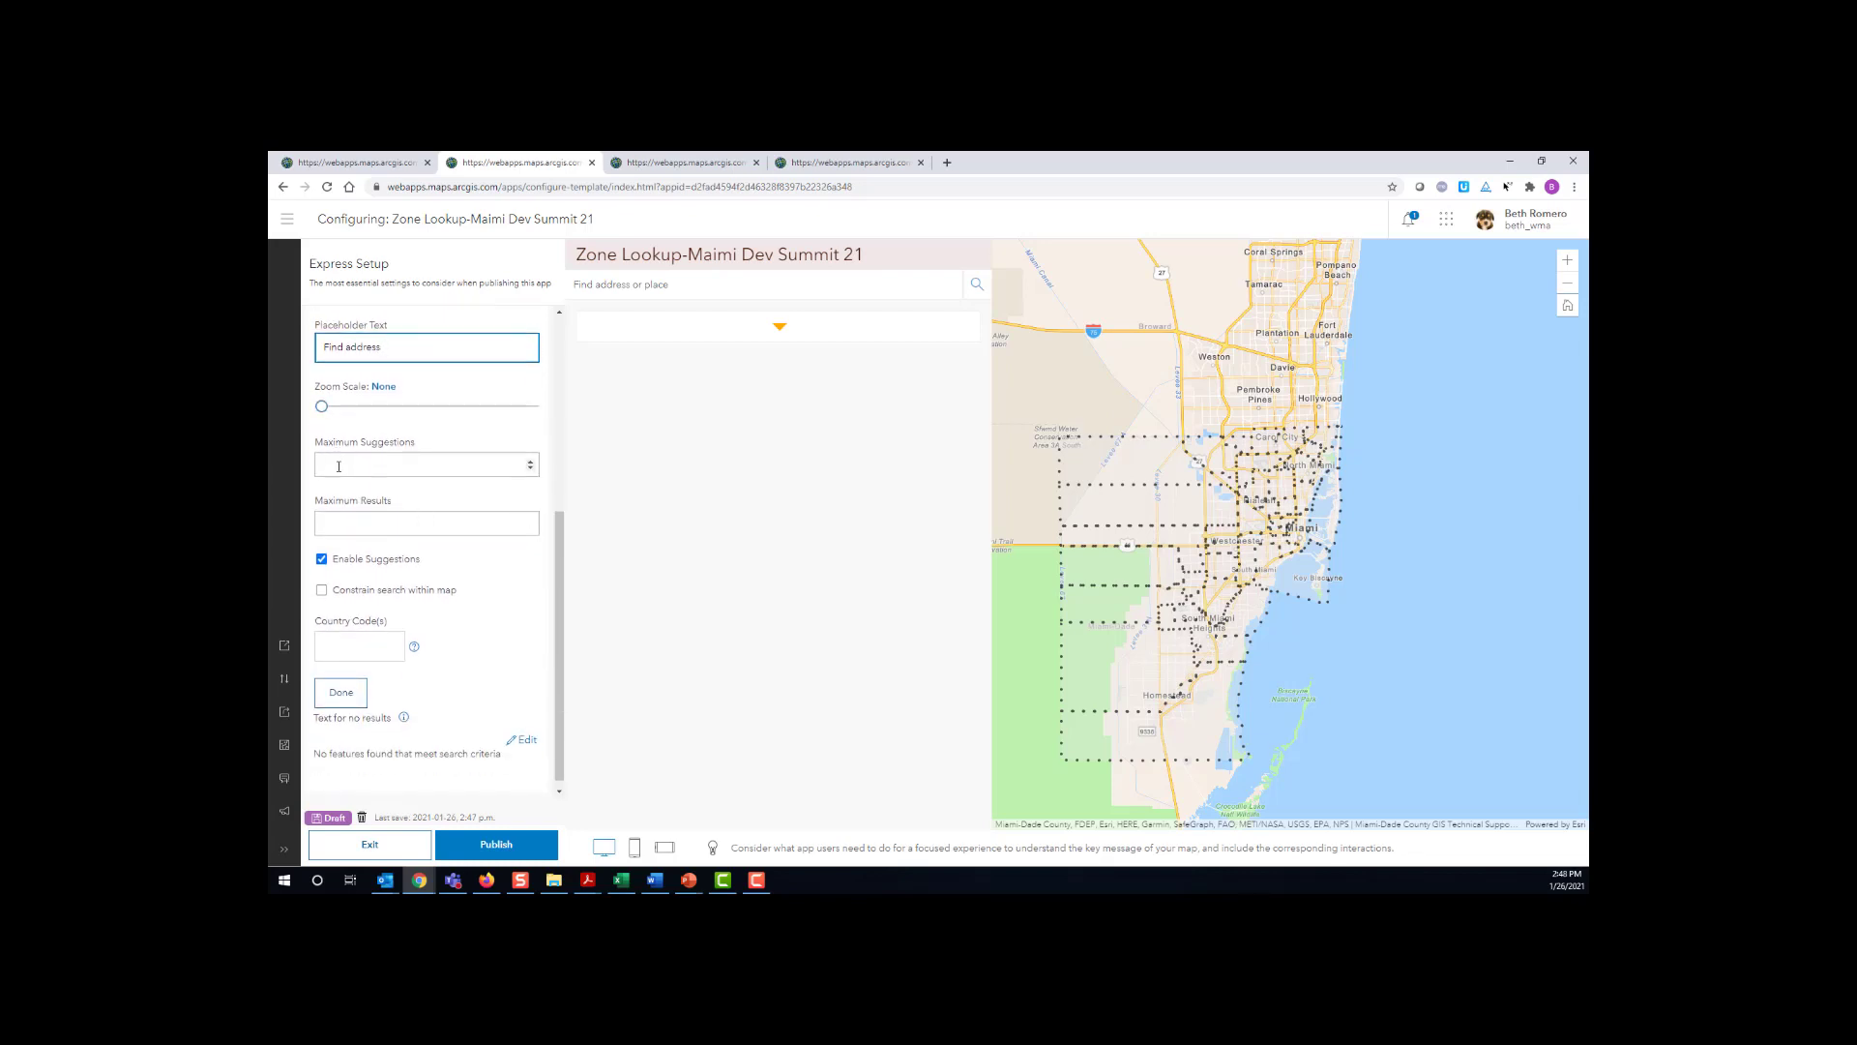
click(323, 592)
click(334, 693)
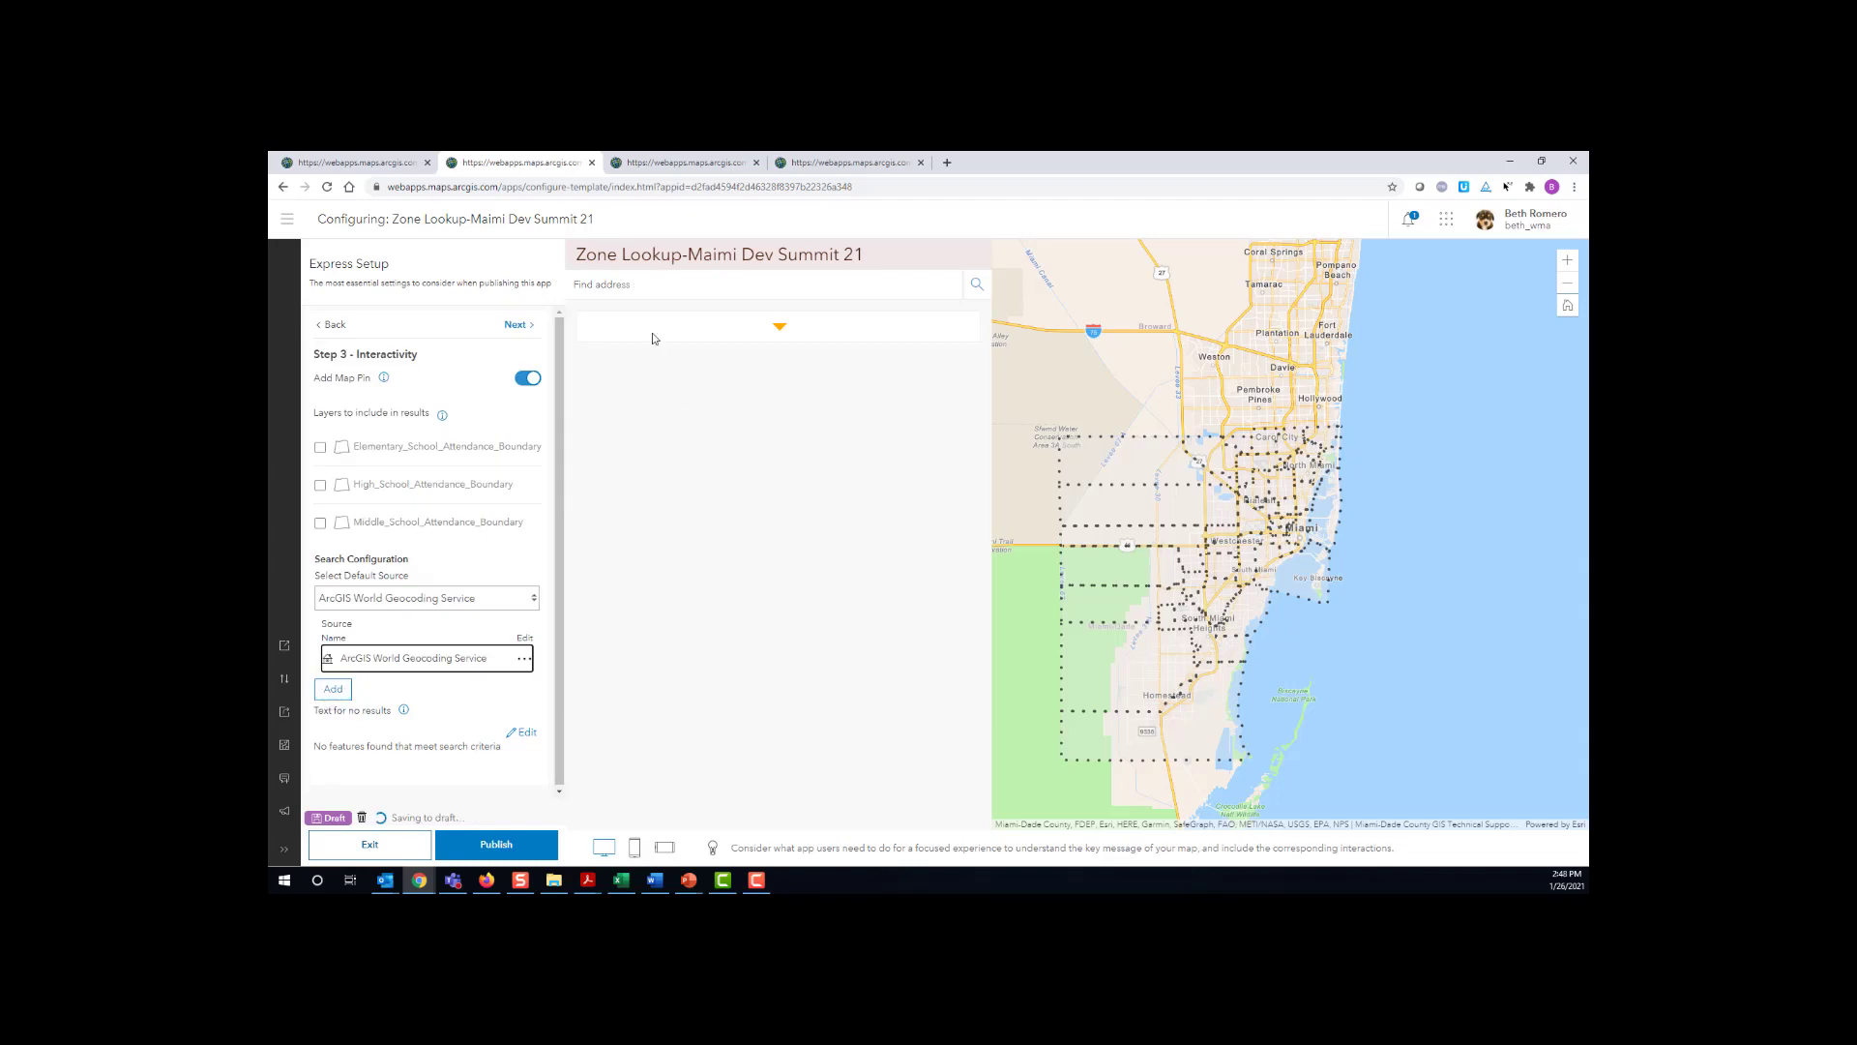
- Test the constrained search in the app preview by entering a New York Street address in Redlands
click(622, 284)
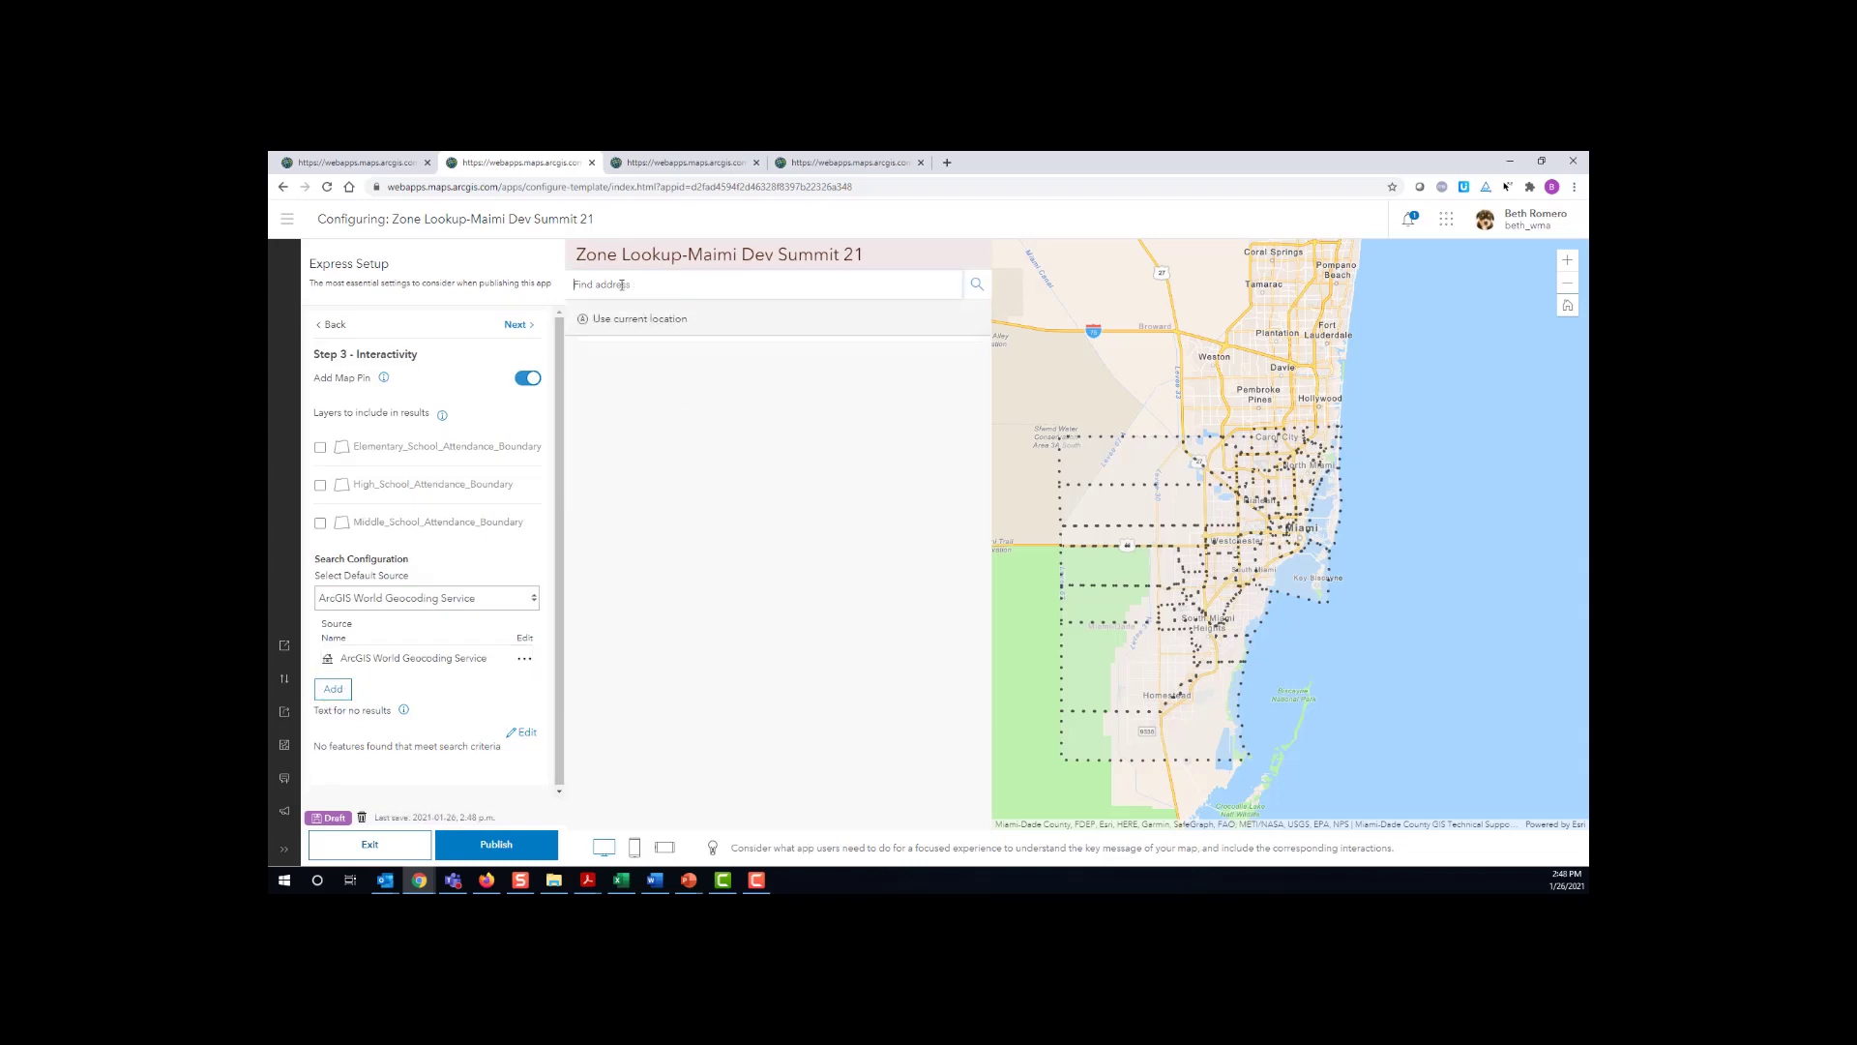
text(380)
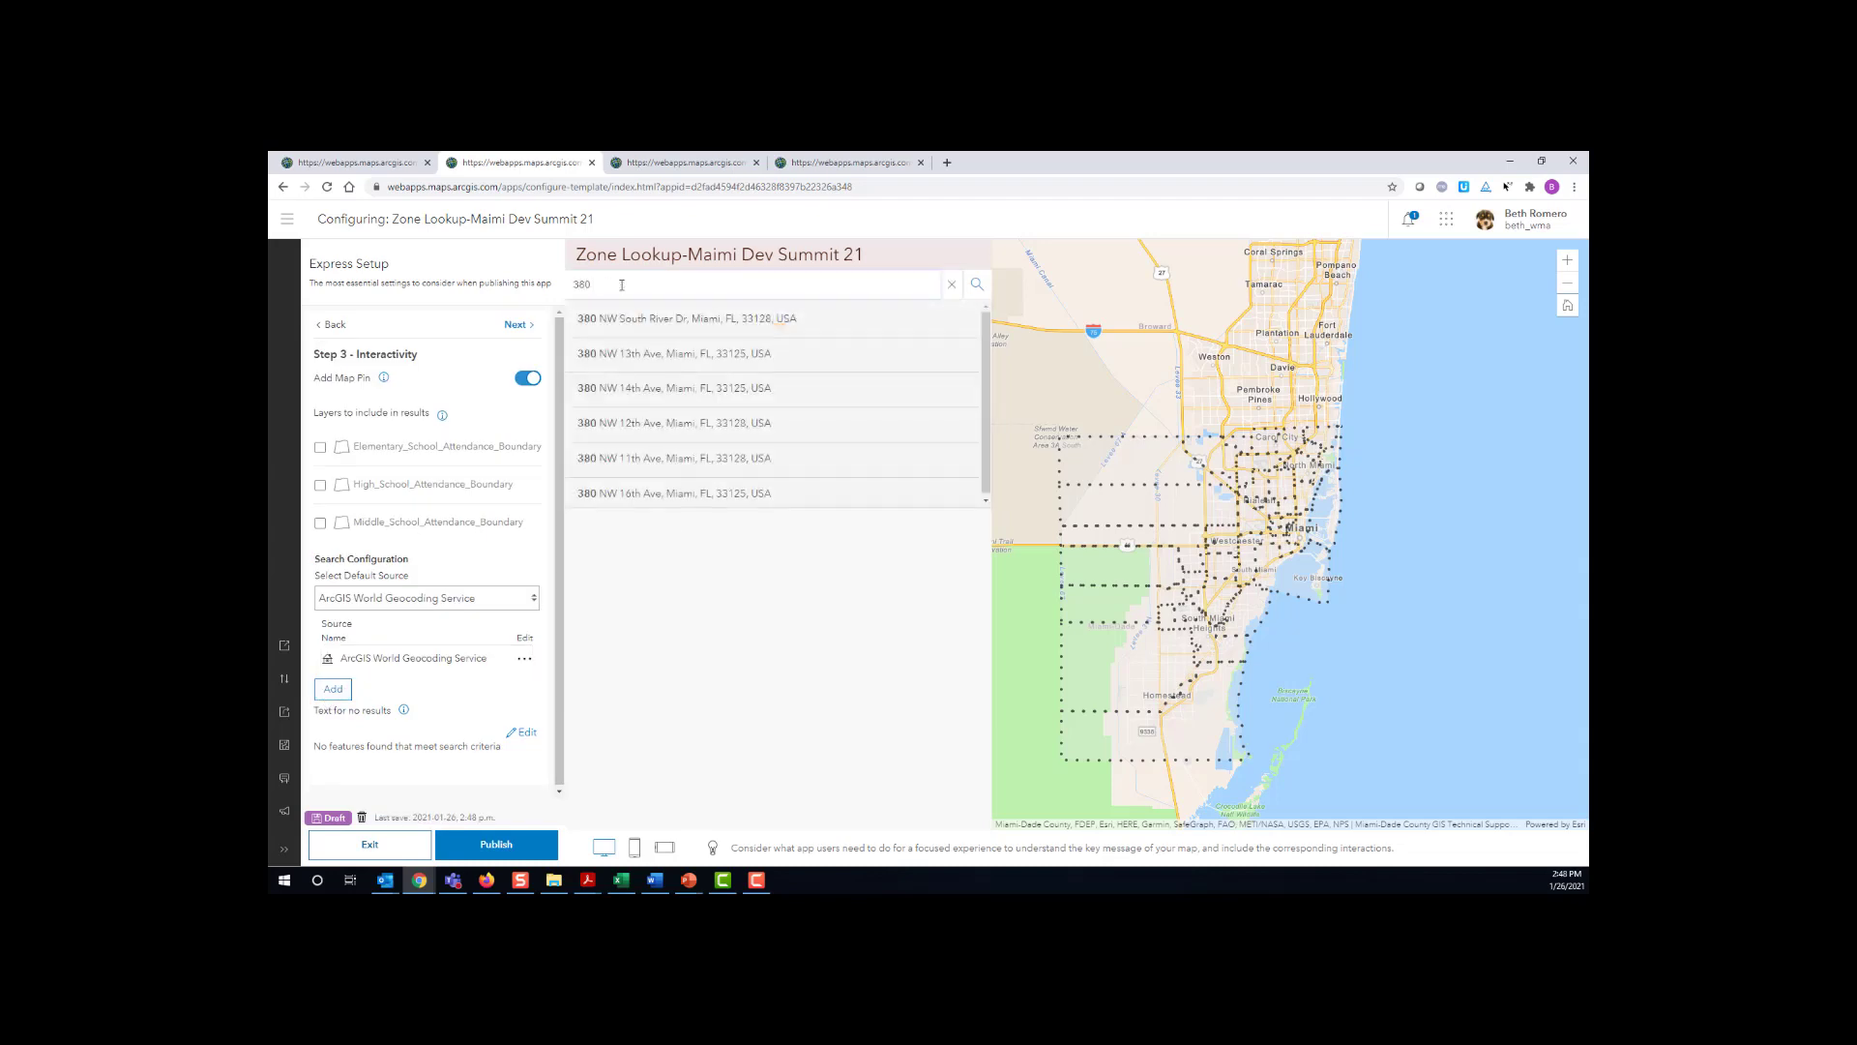
text( New)
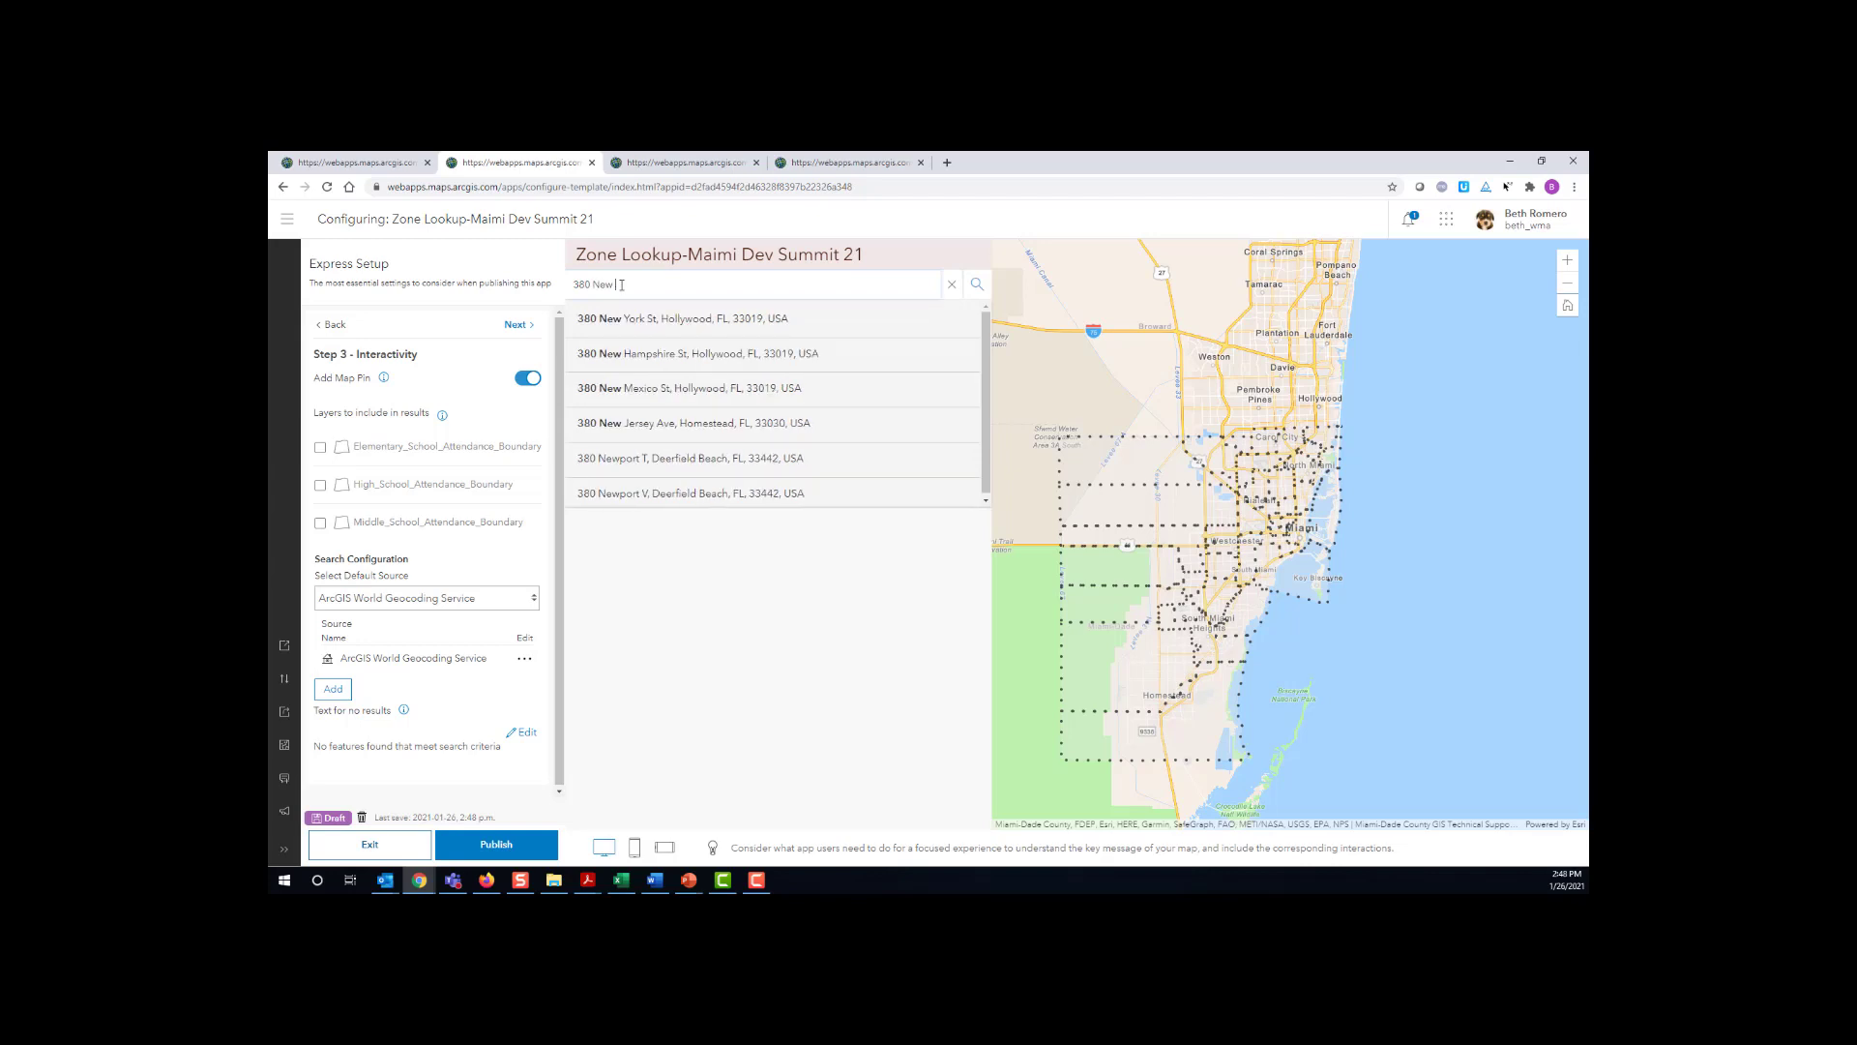
text( York Re)
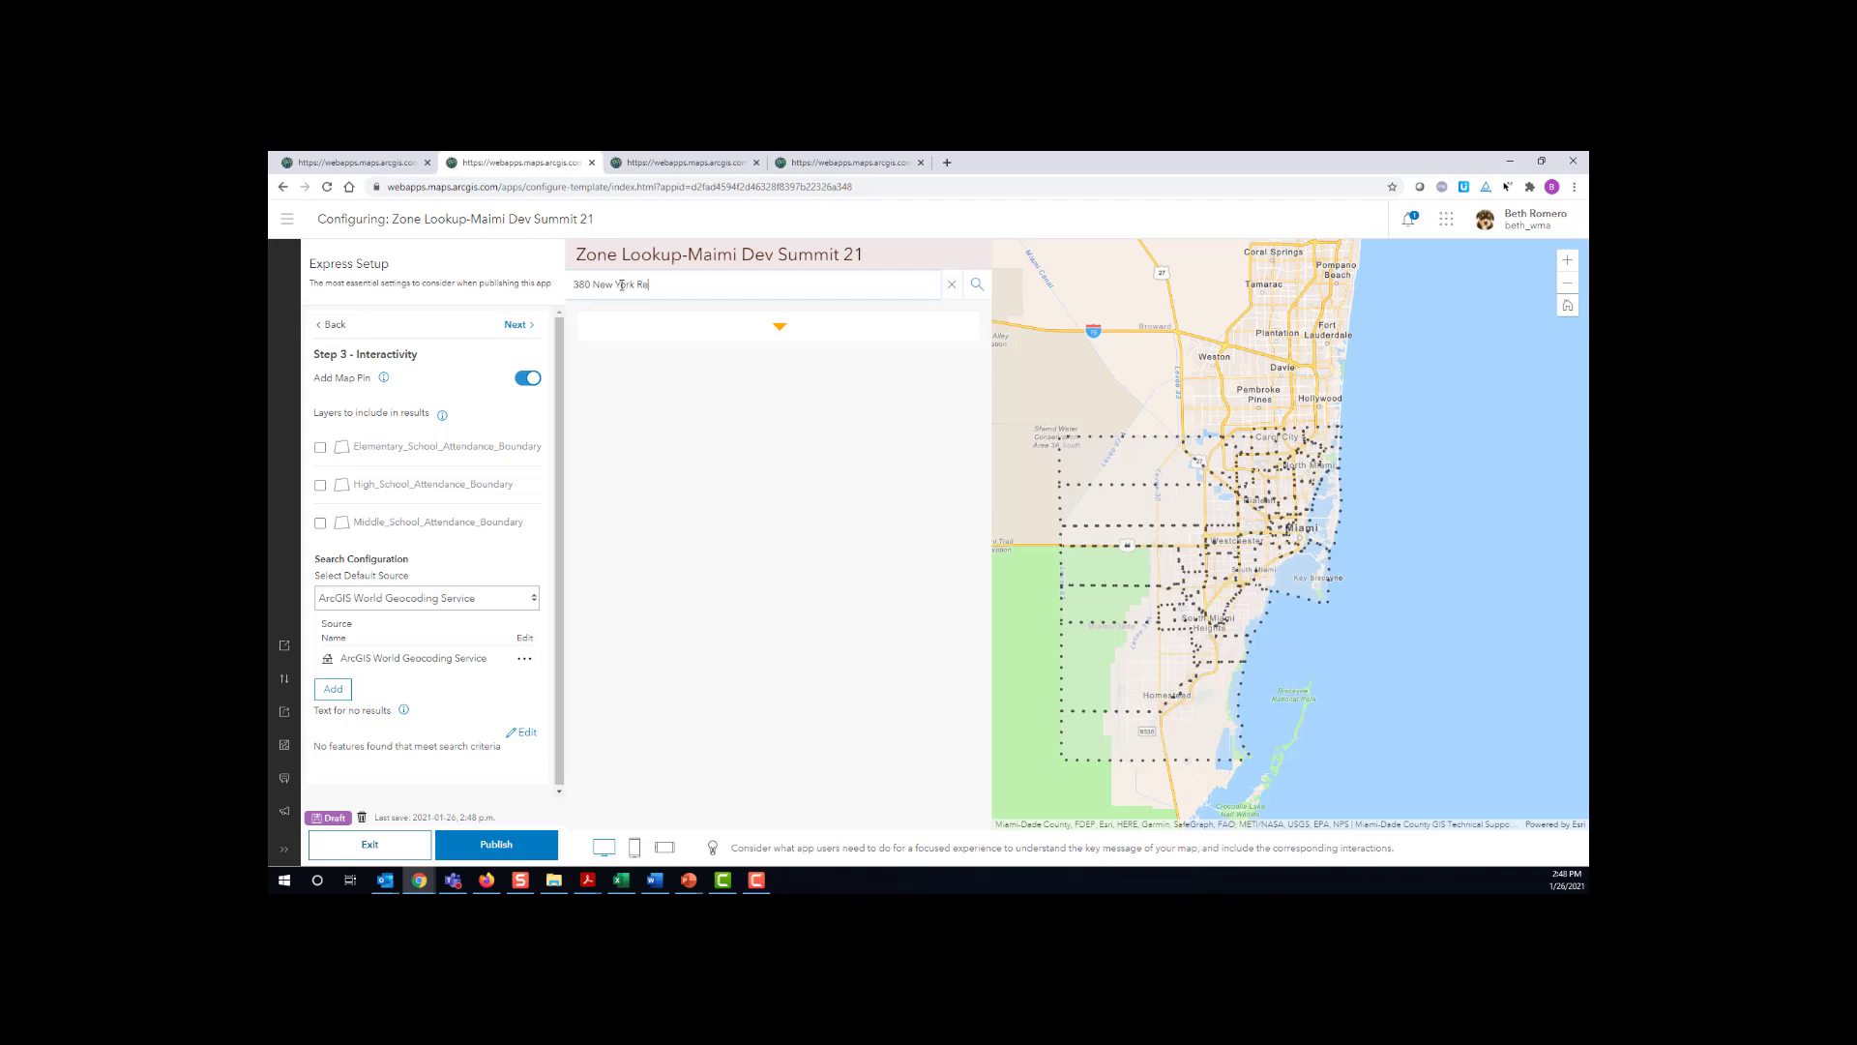
text(dlands,)
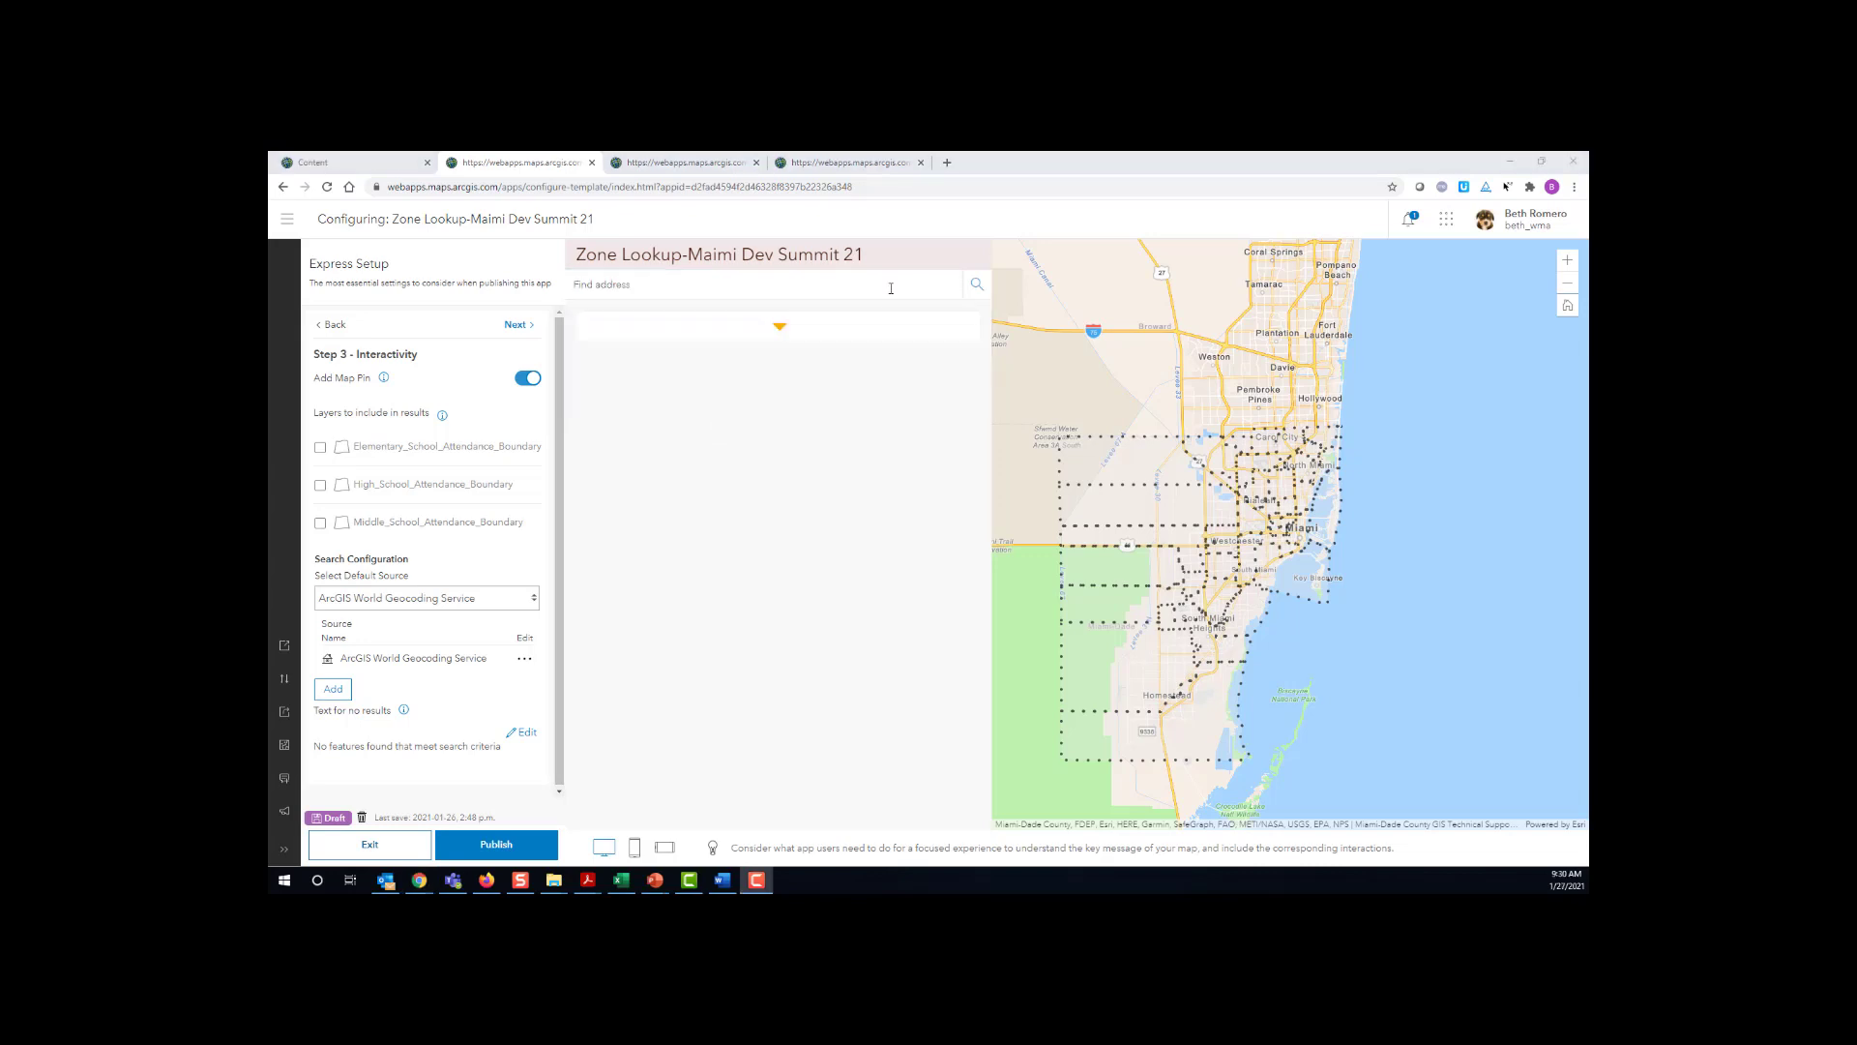
- Check the place suggestions the app's search offers for "ta" and clear the entry
click(889, 287)
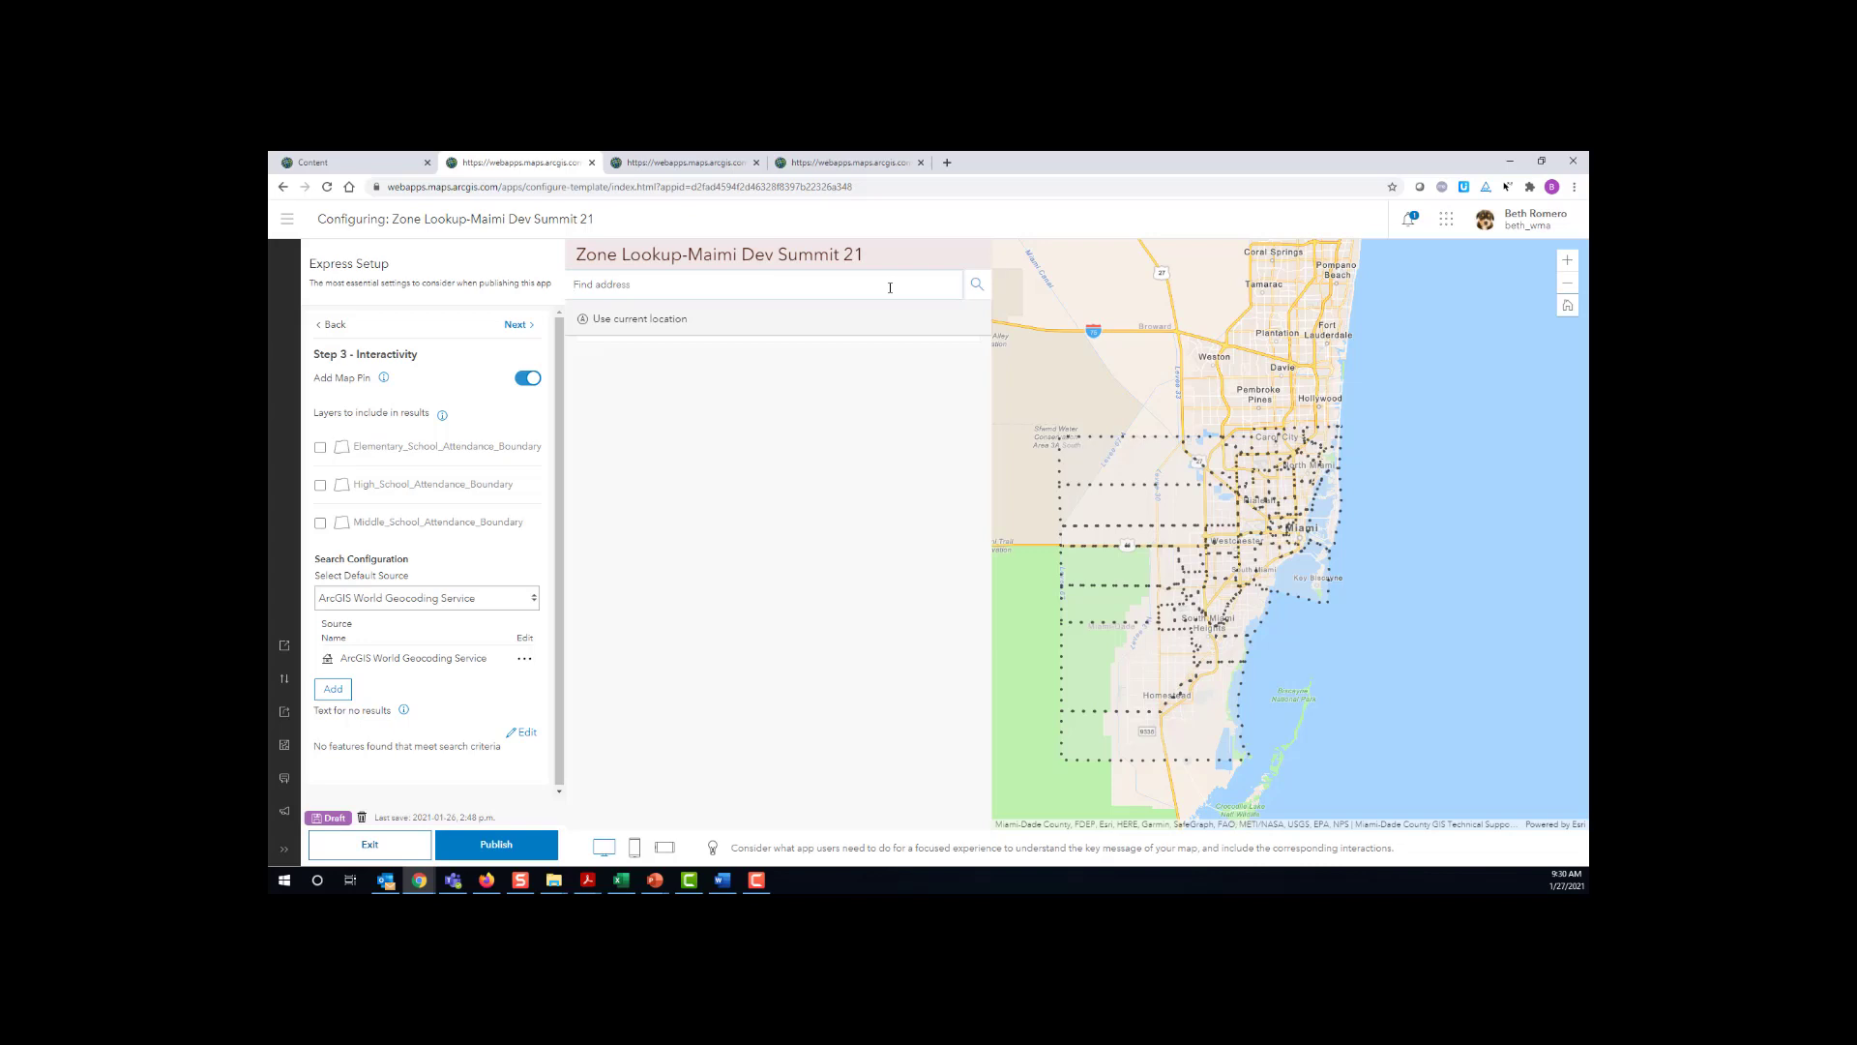
text(ta)
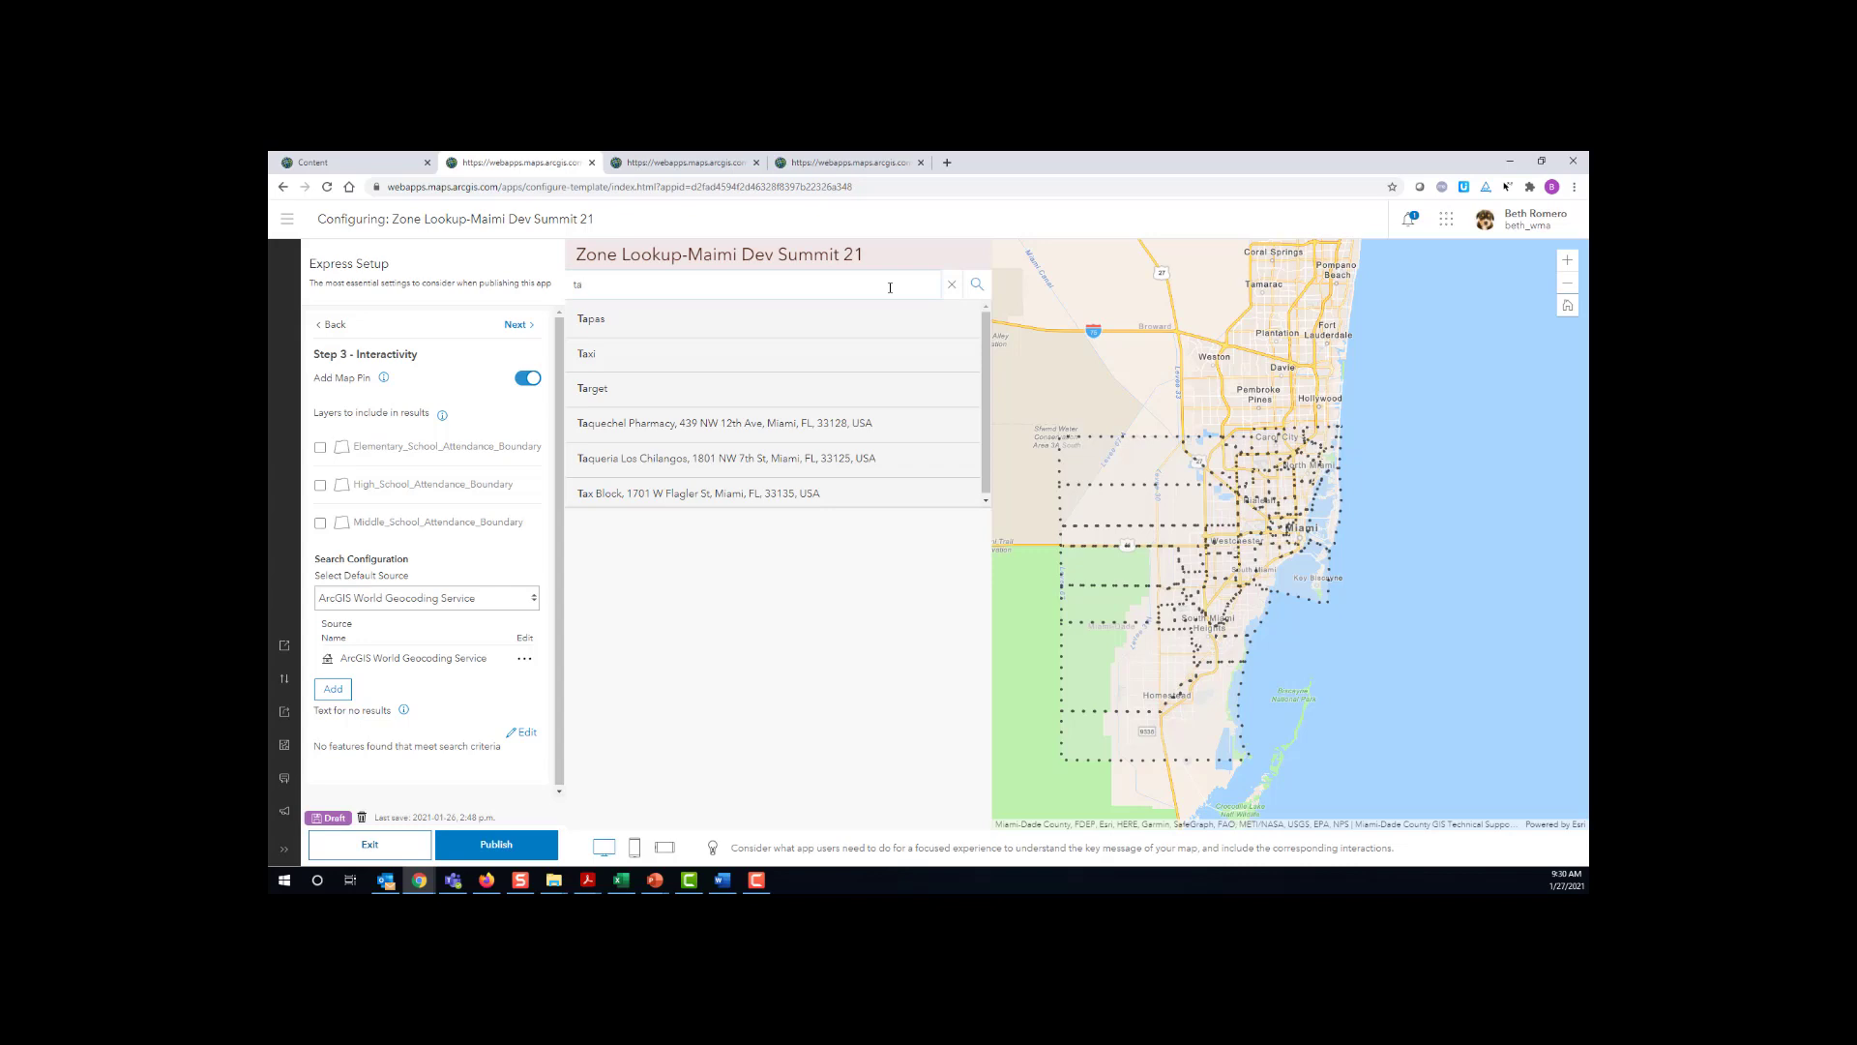
key(BackSpace)
key(BackSpace)
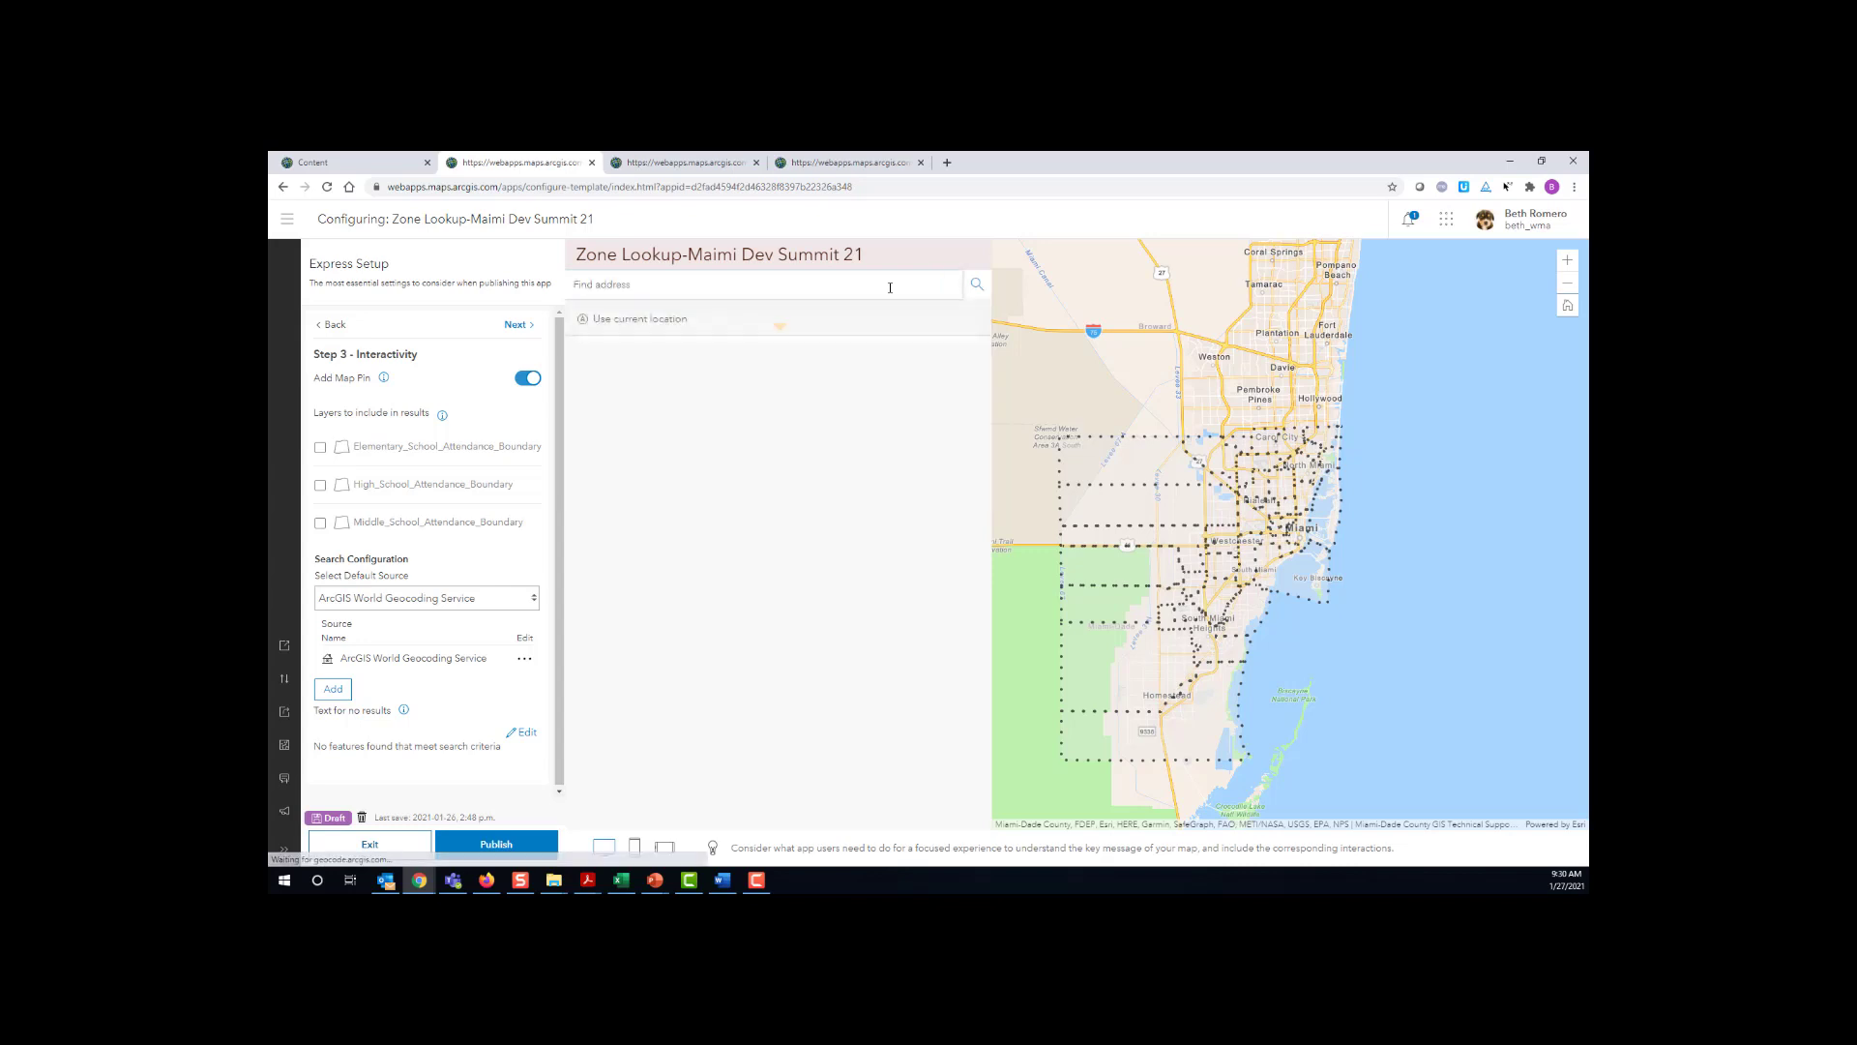
- Create a locator view titled "World Geocoding Service (no POI)" with the tag "locator" from the content page
click(365, 168)
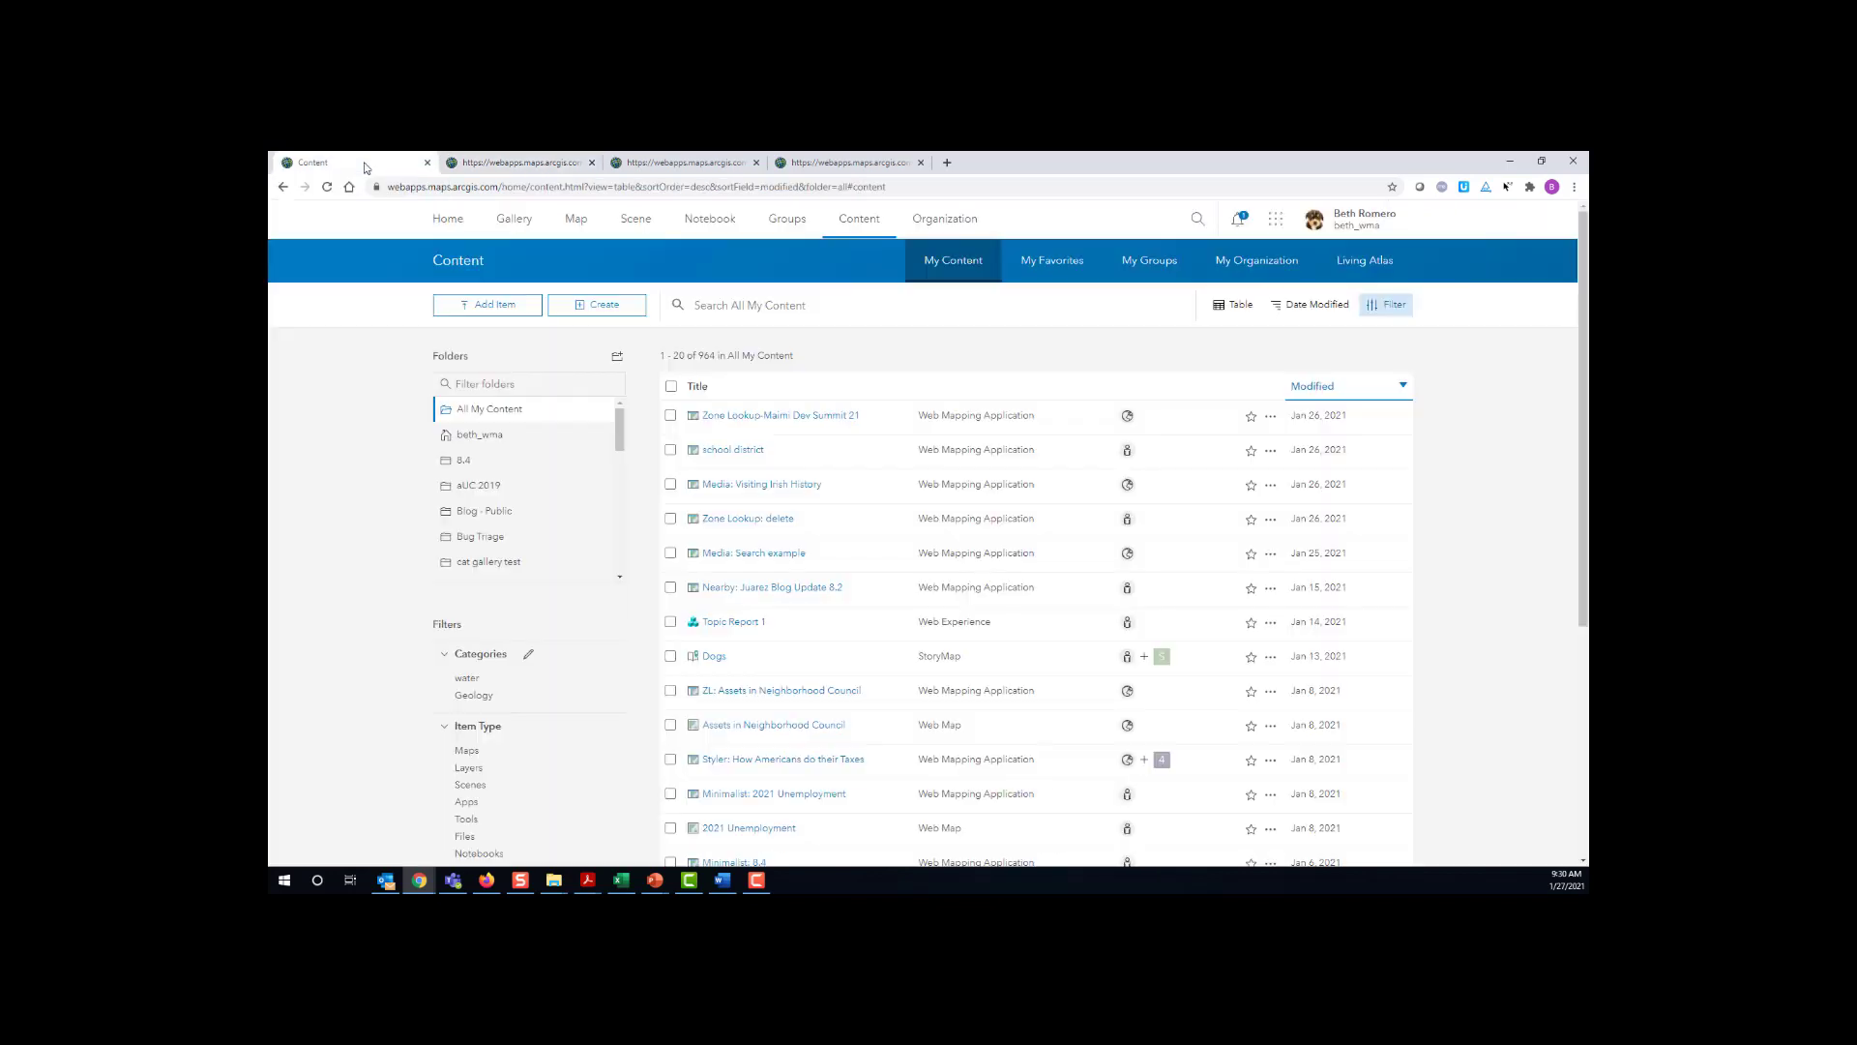
click(595, 306)
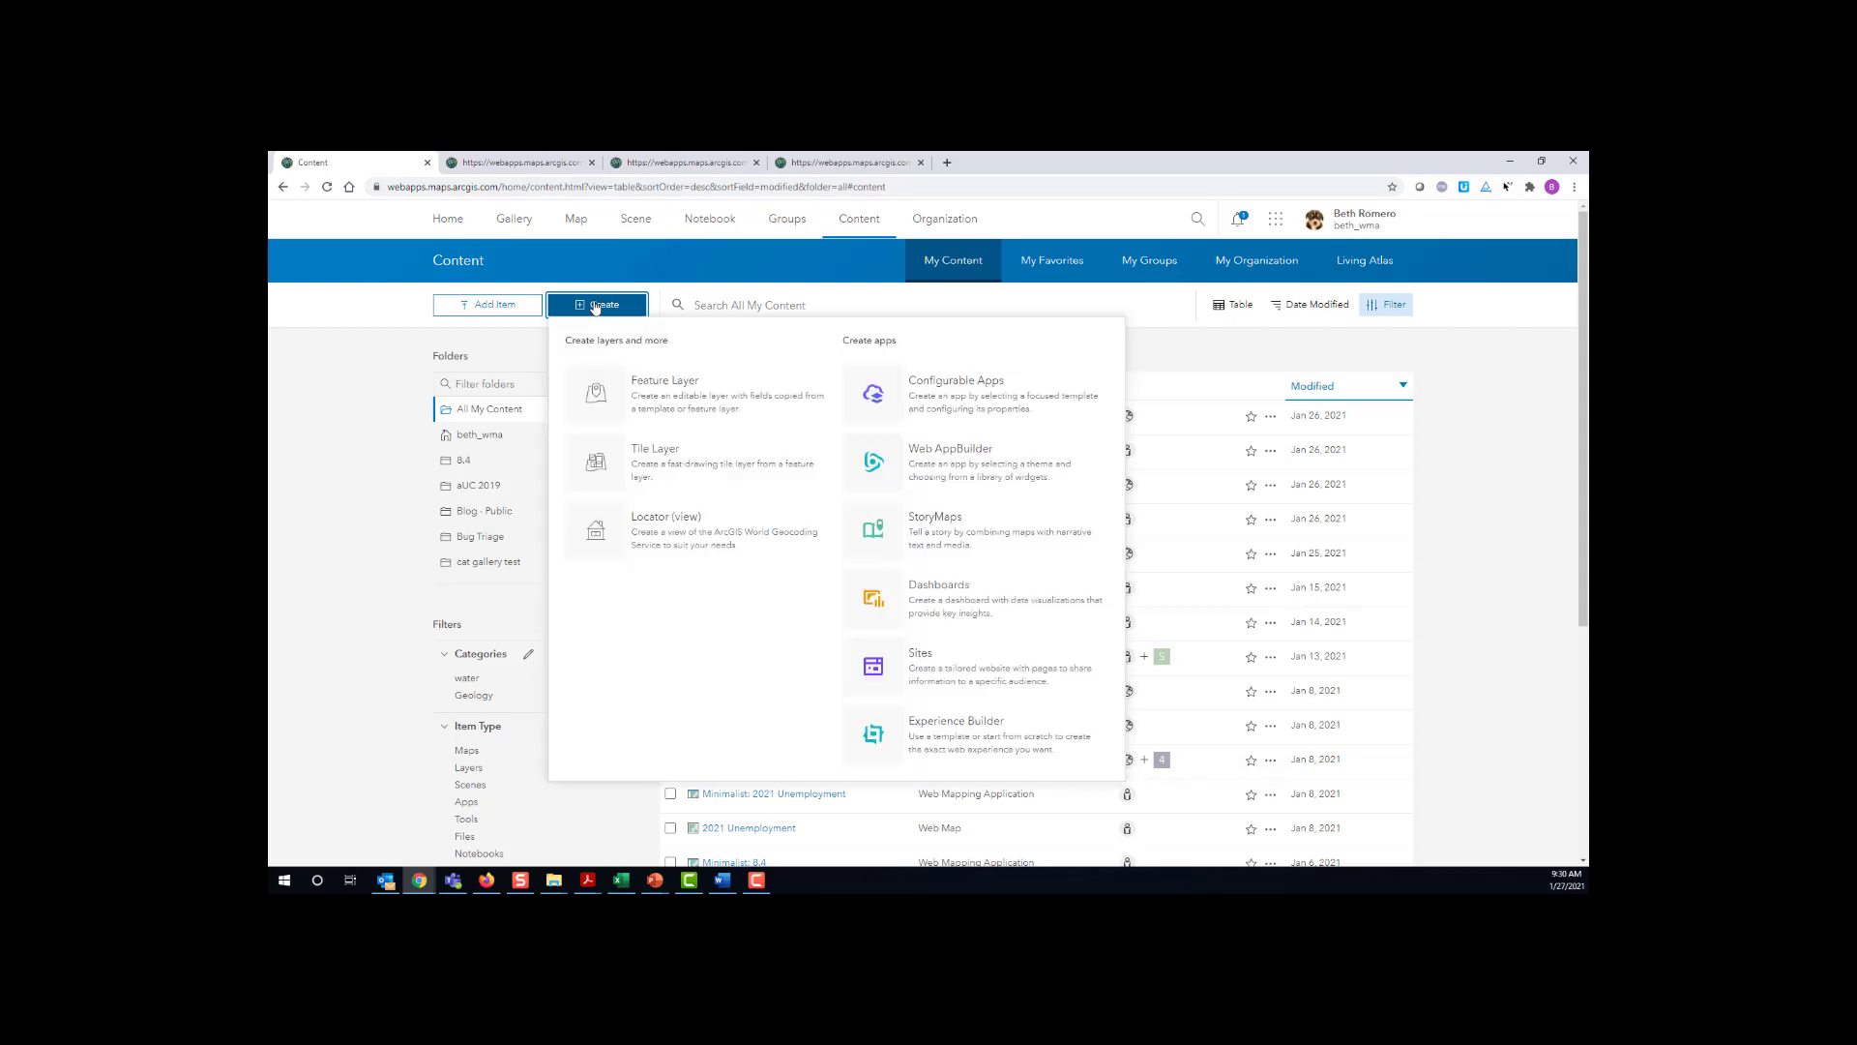
click(719, 546)
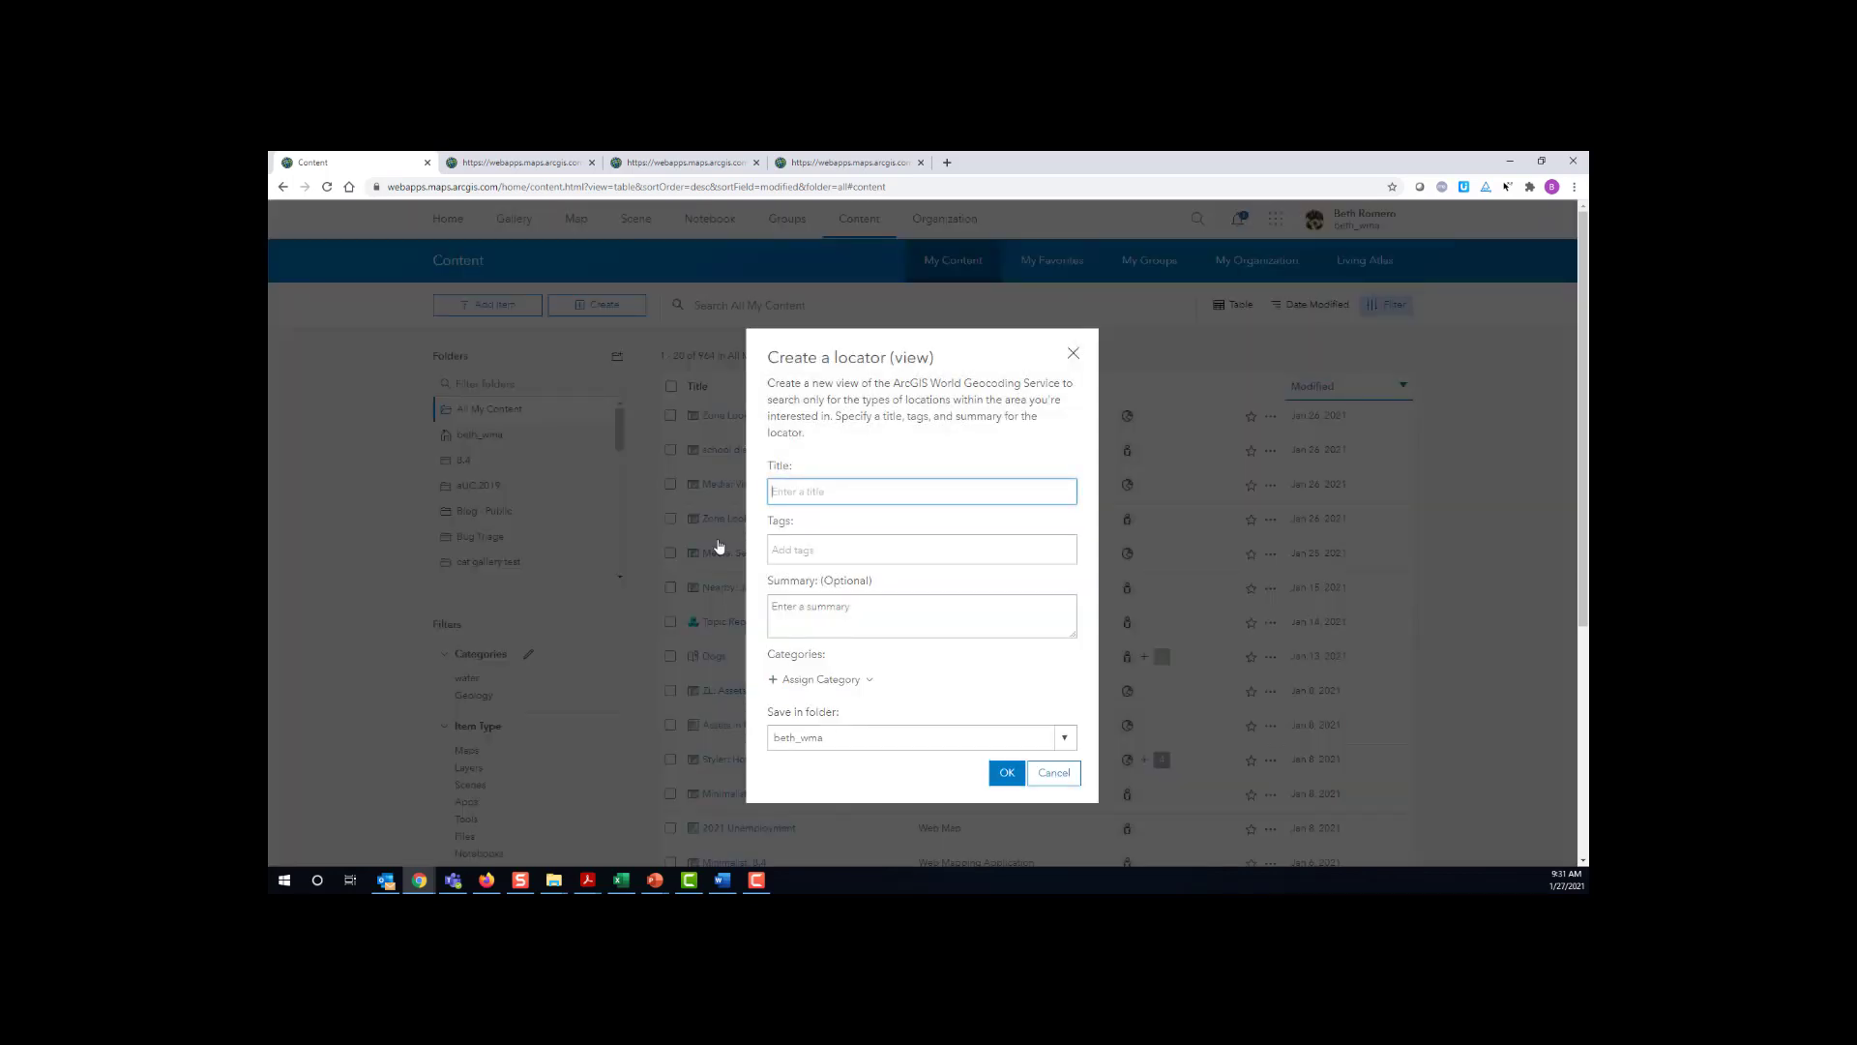
text(World Geoc)
text(oding Service (no POI))
click(793, 552)
text(locat)
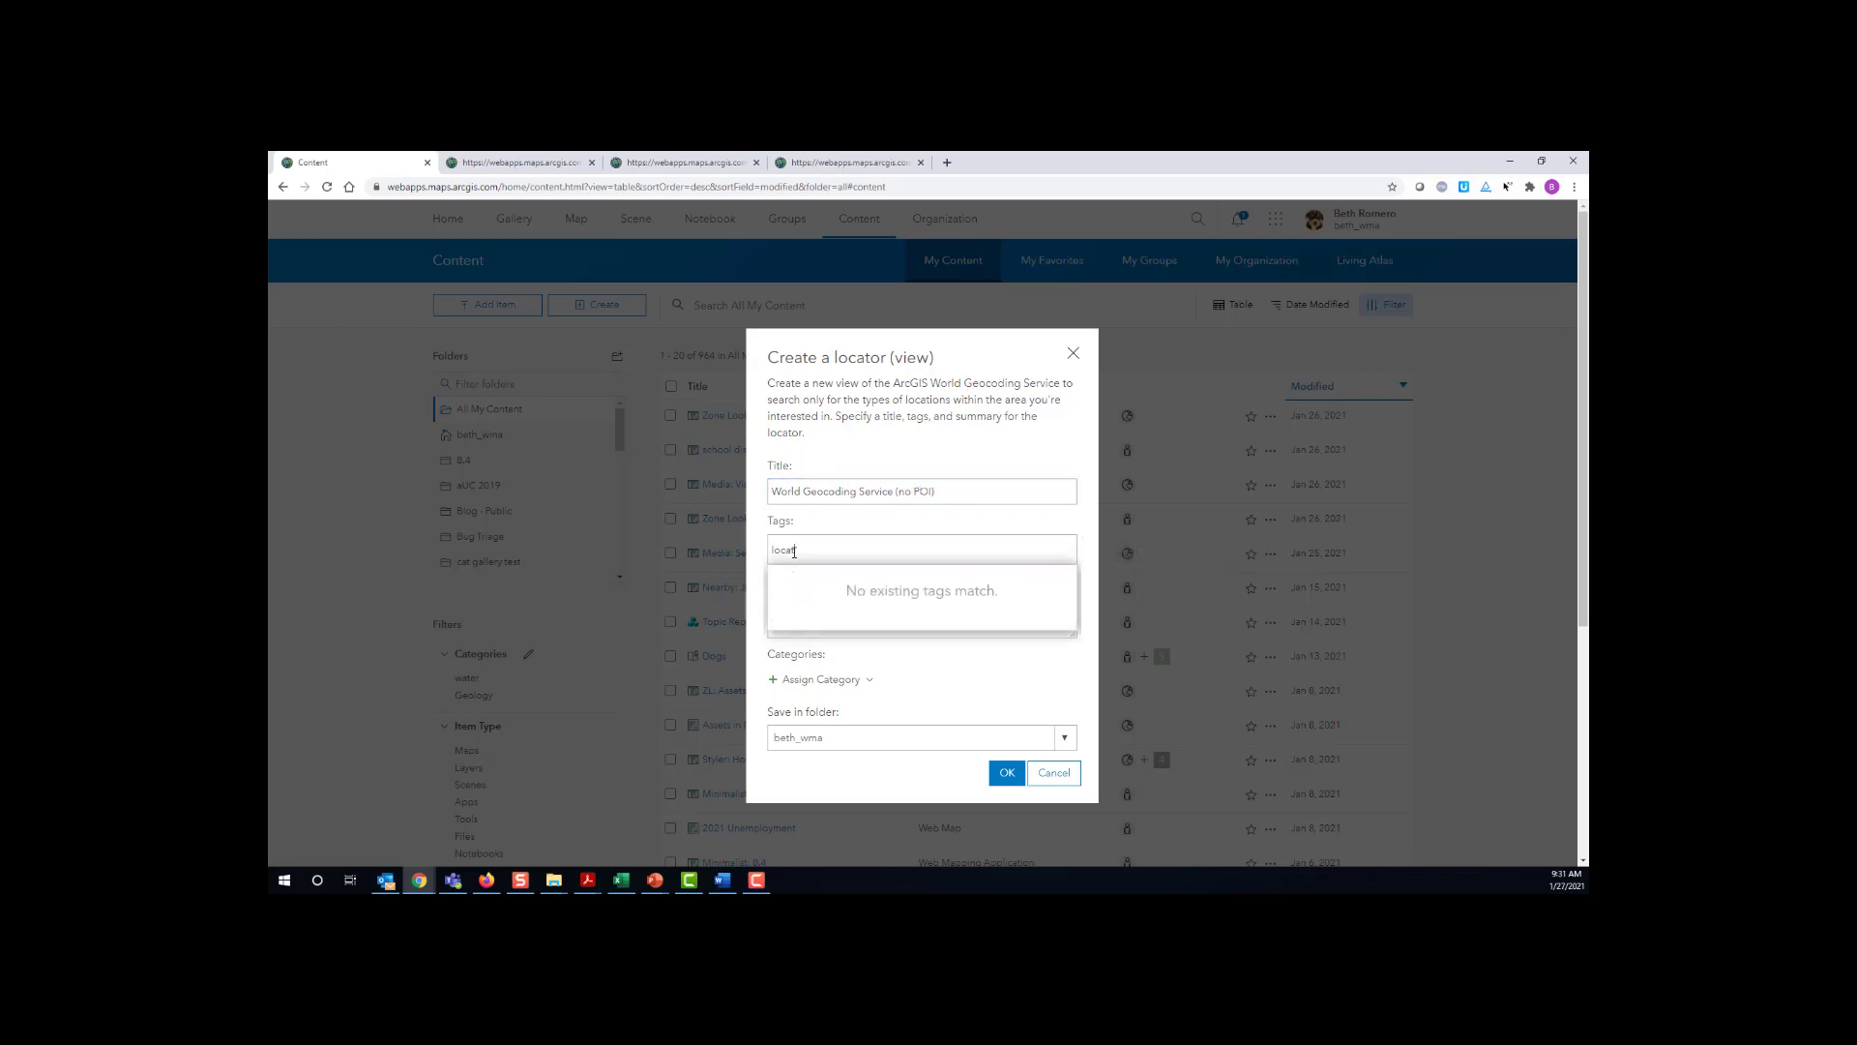
text(or)
key(Return)
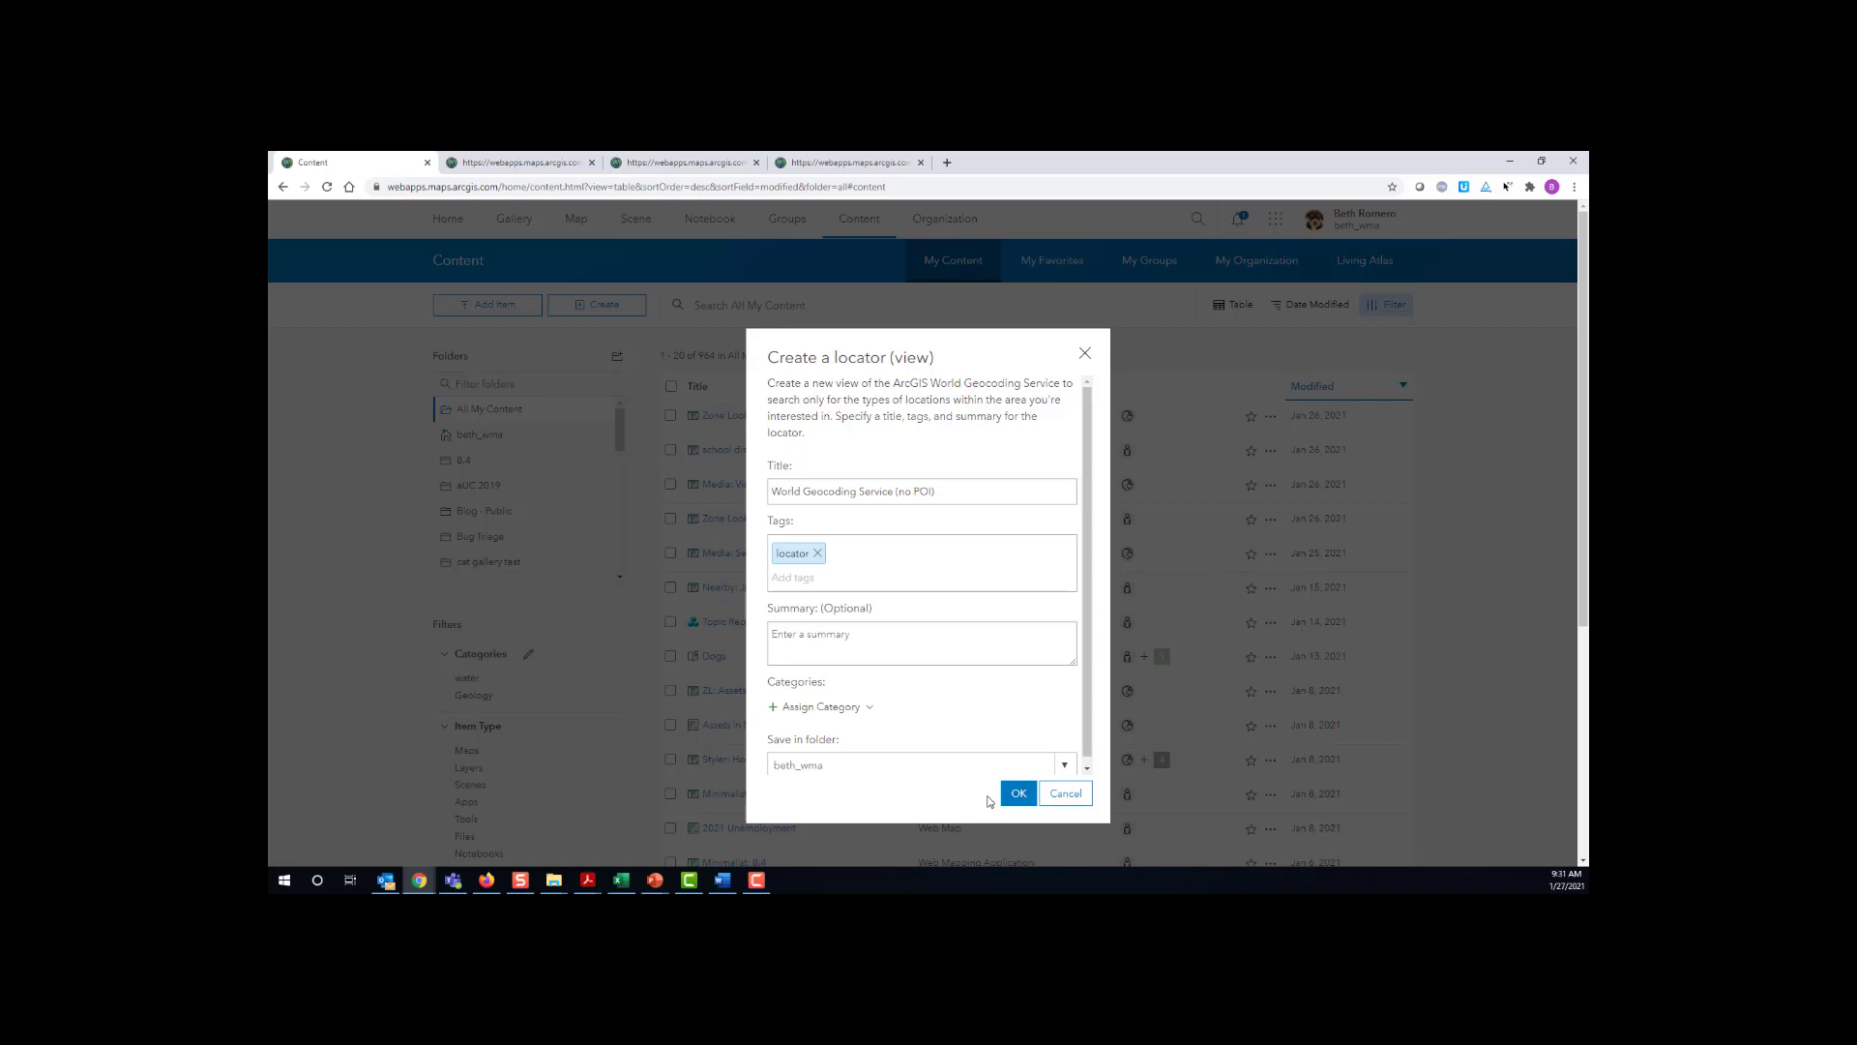
click(1023, 796)
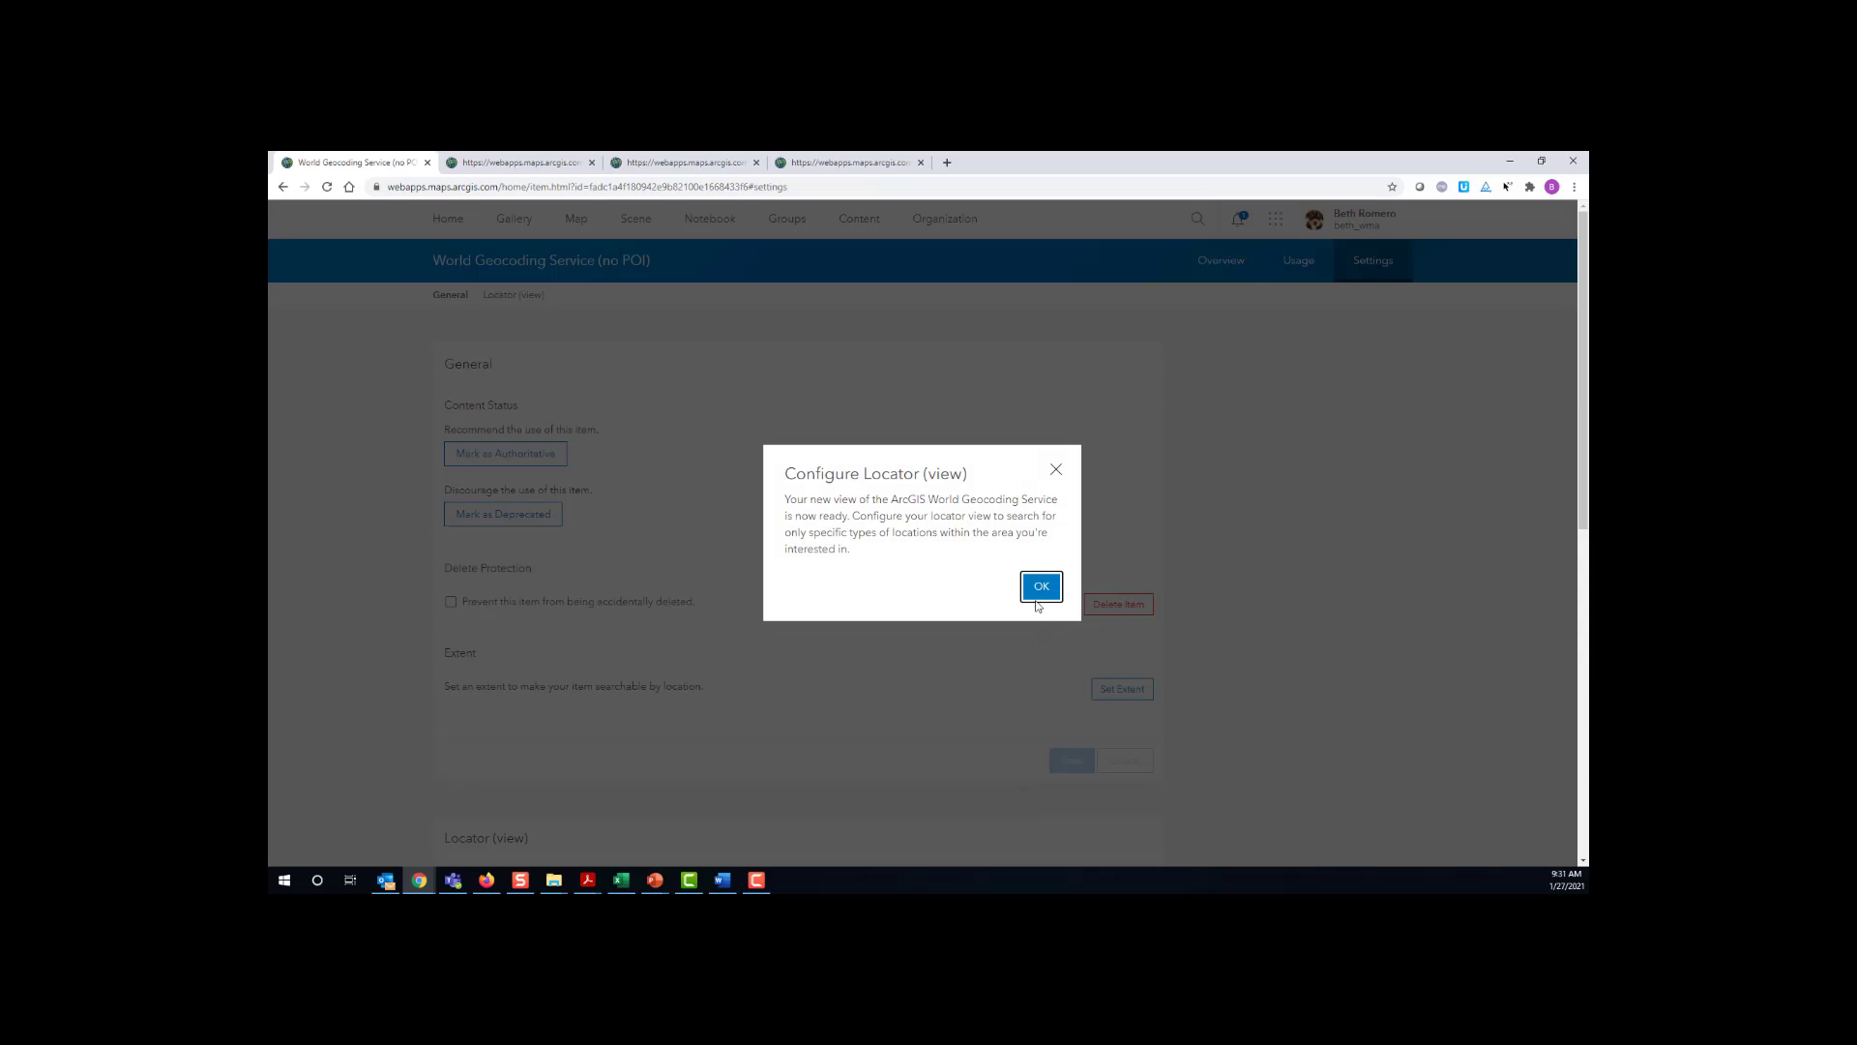
click(1040, 586)
- Set the locator view's location types to Addresses, Postal Codes and Populated Places
scroll(1035, 592, down, 1)
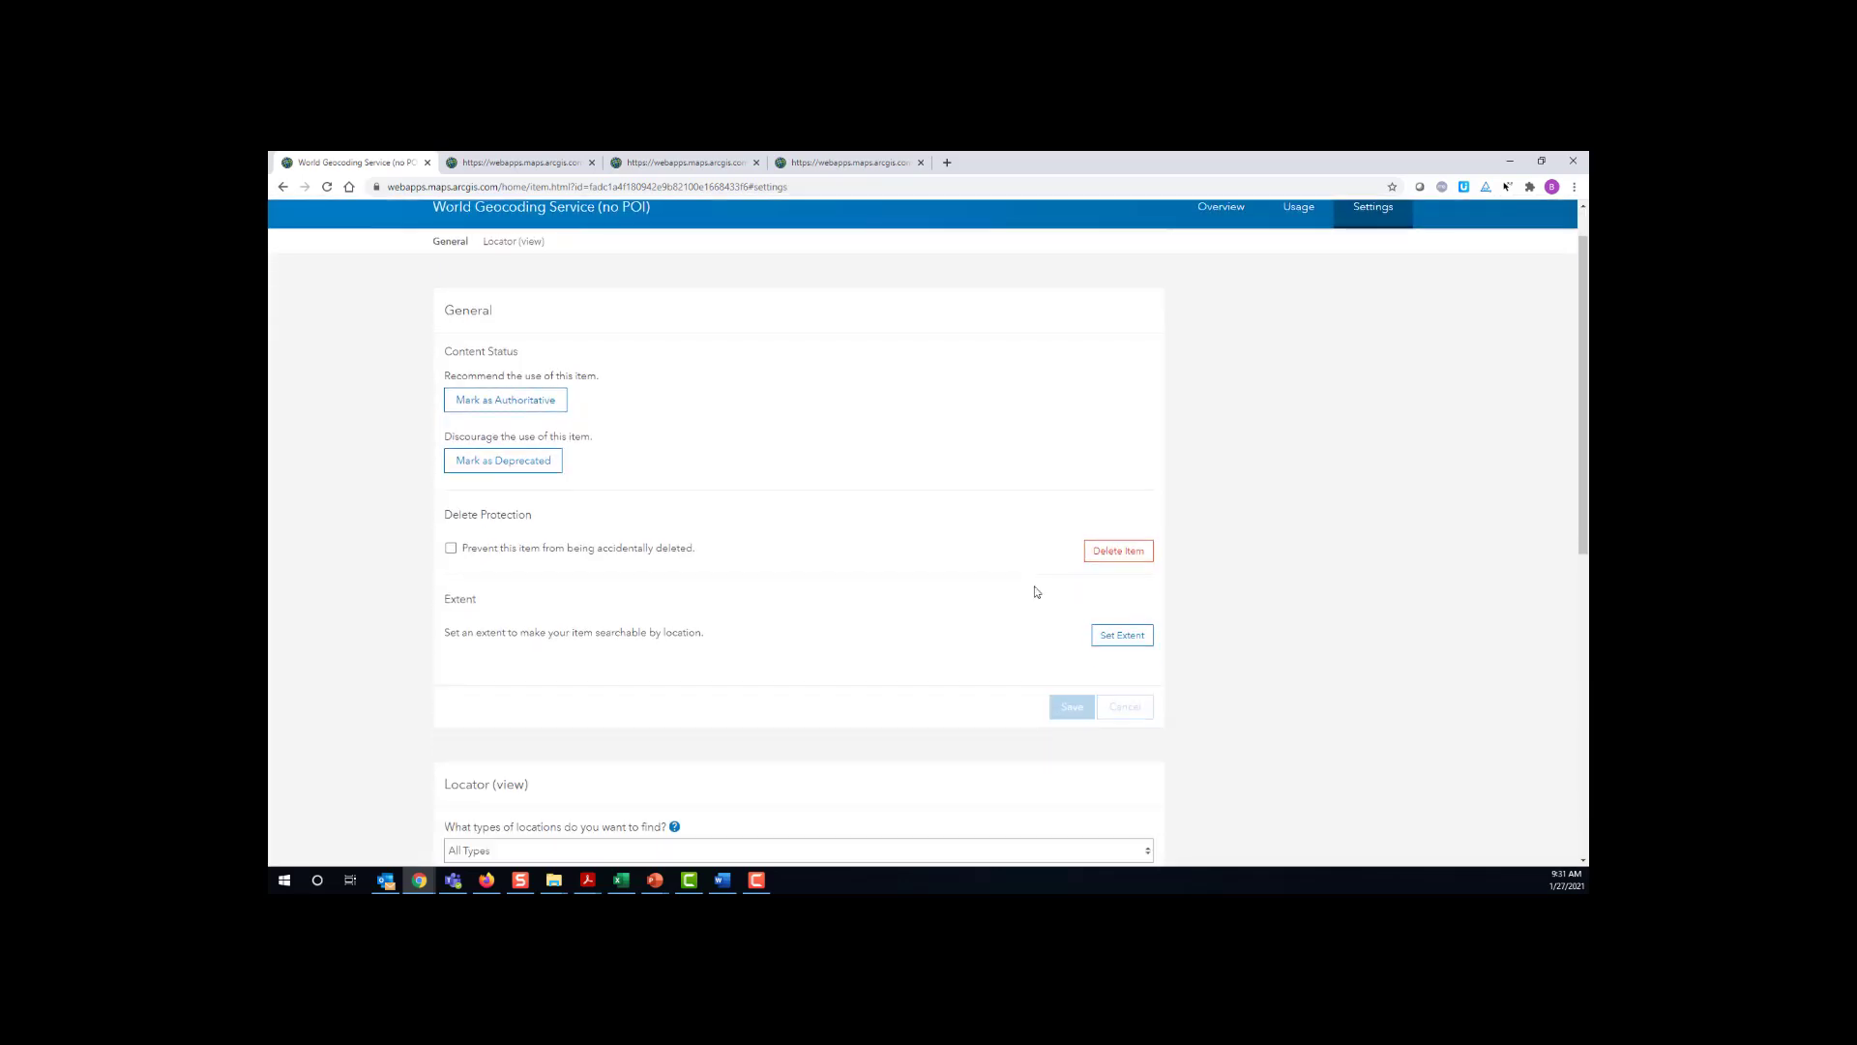
scroll(1035, 592, down, 4)
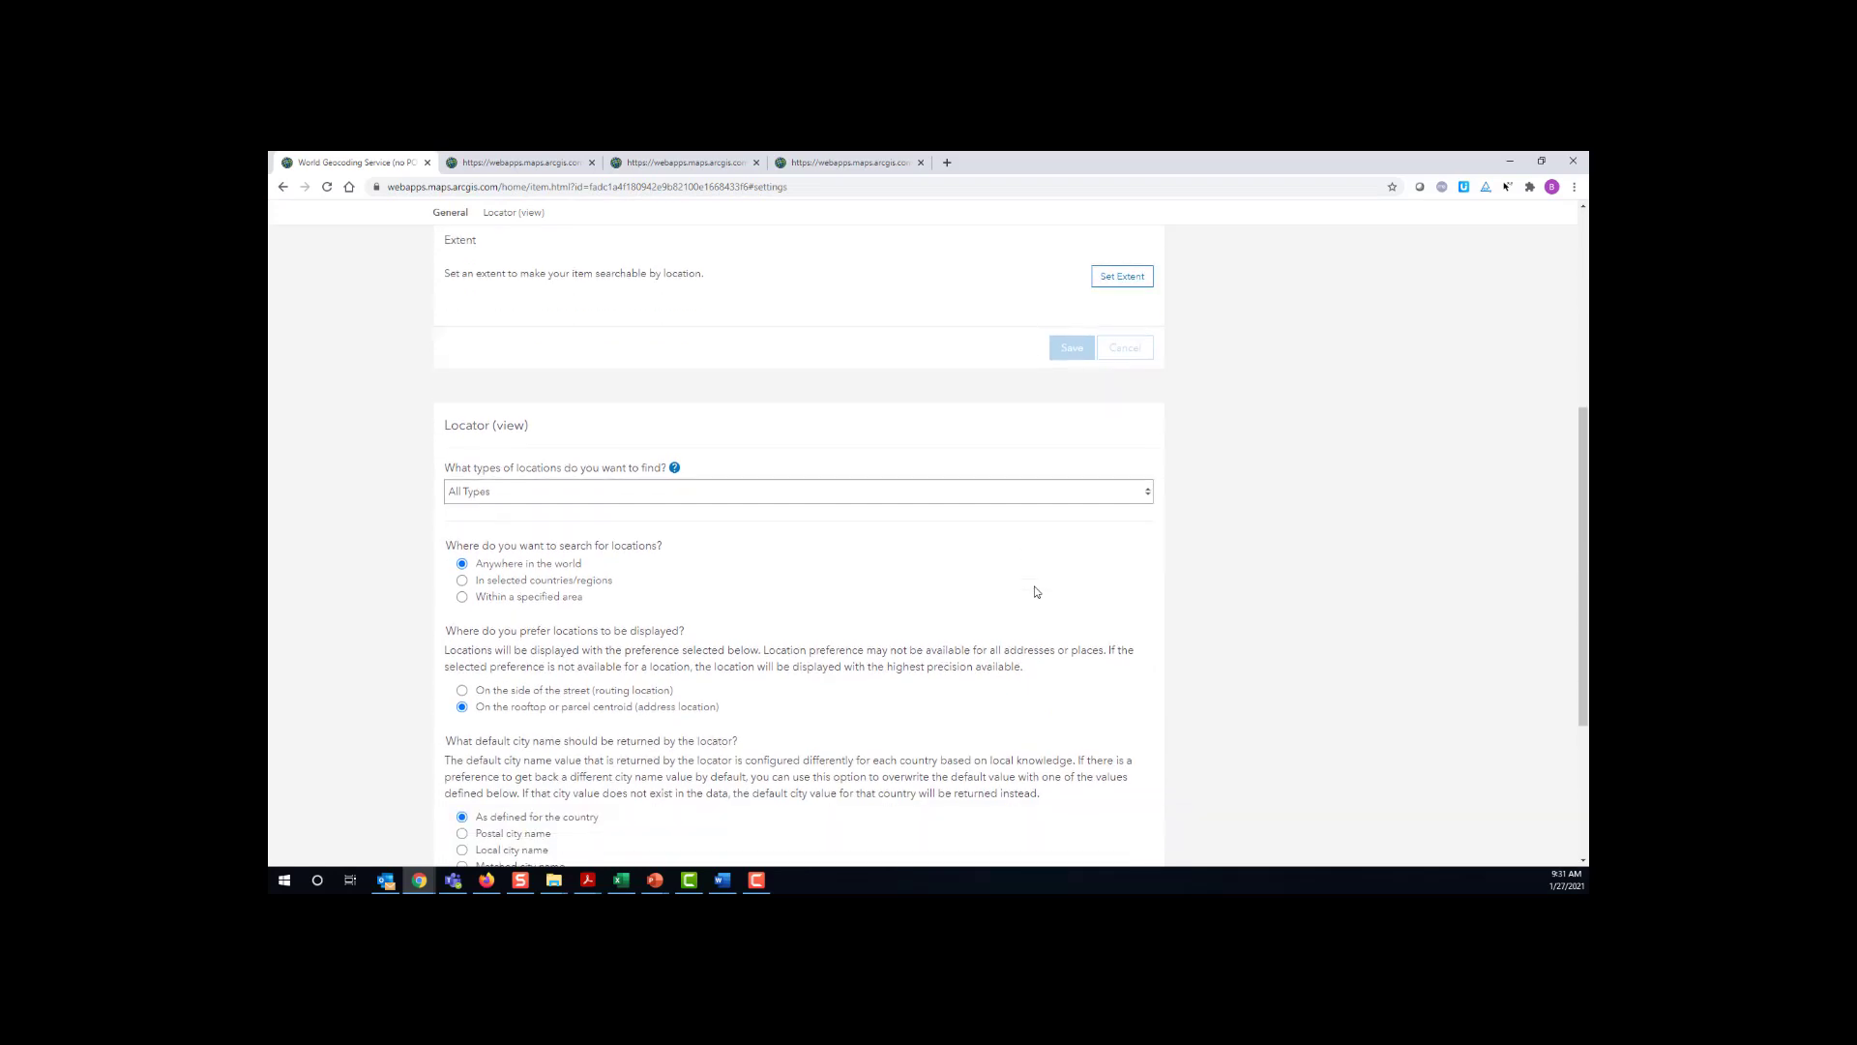
scroll(1035, 592, down, 2)
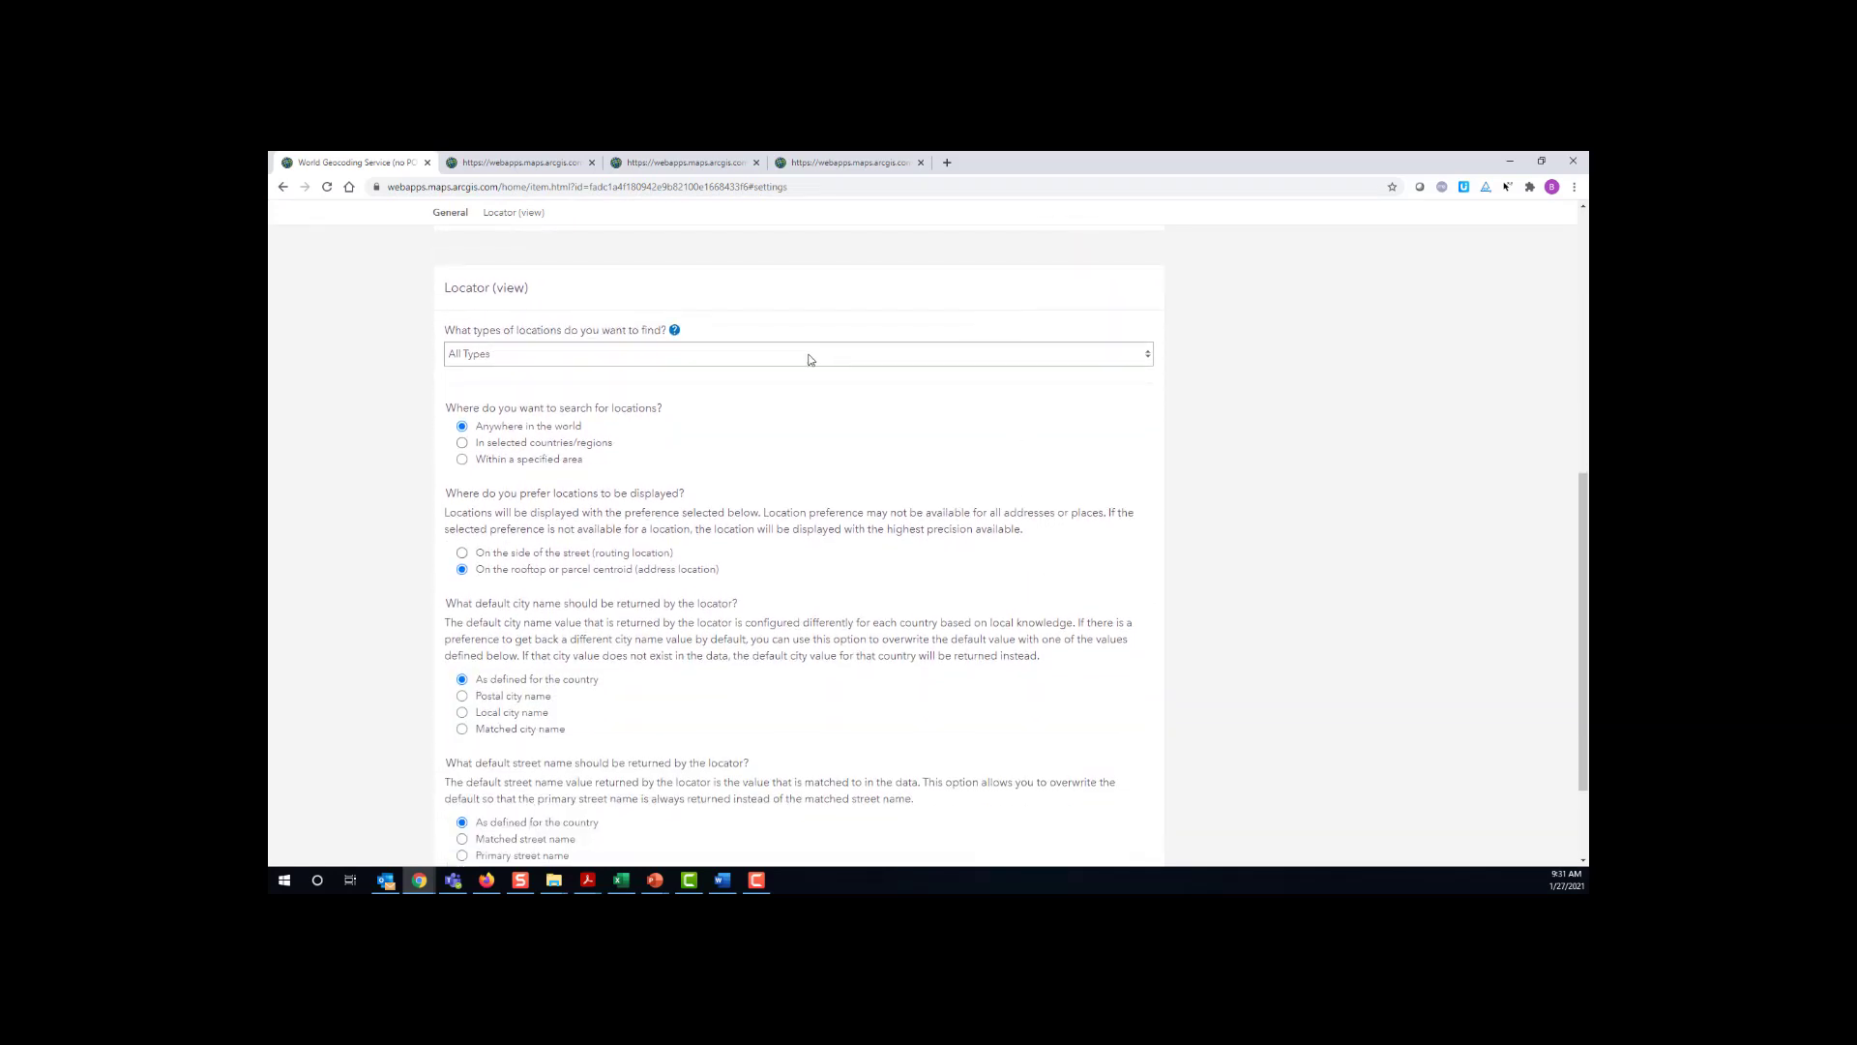
click(810, 359)
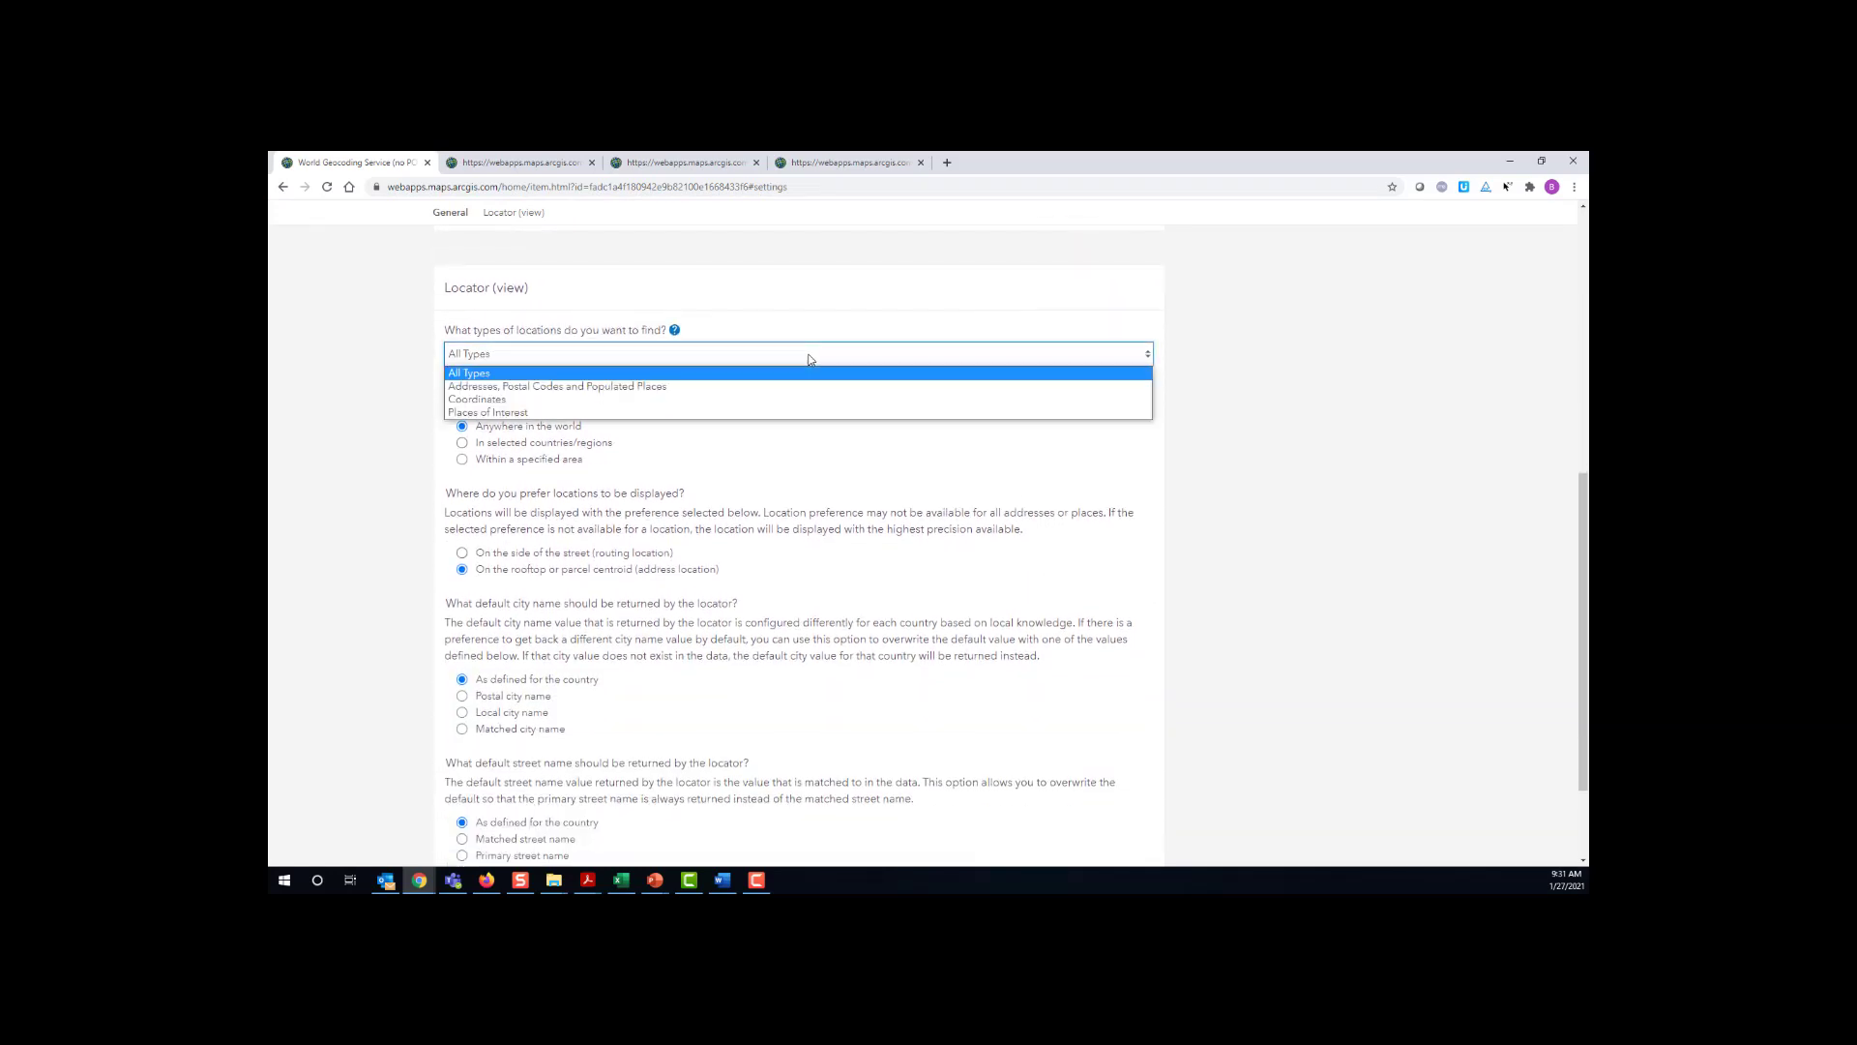
click(580, 387)
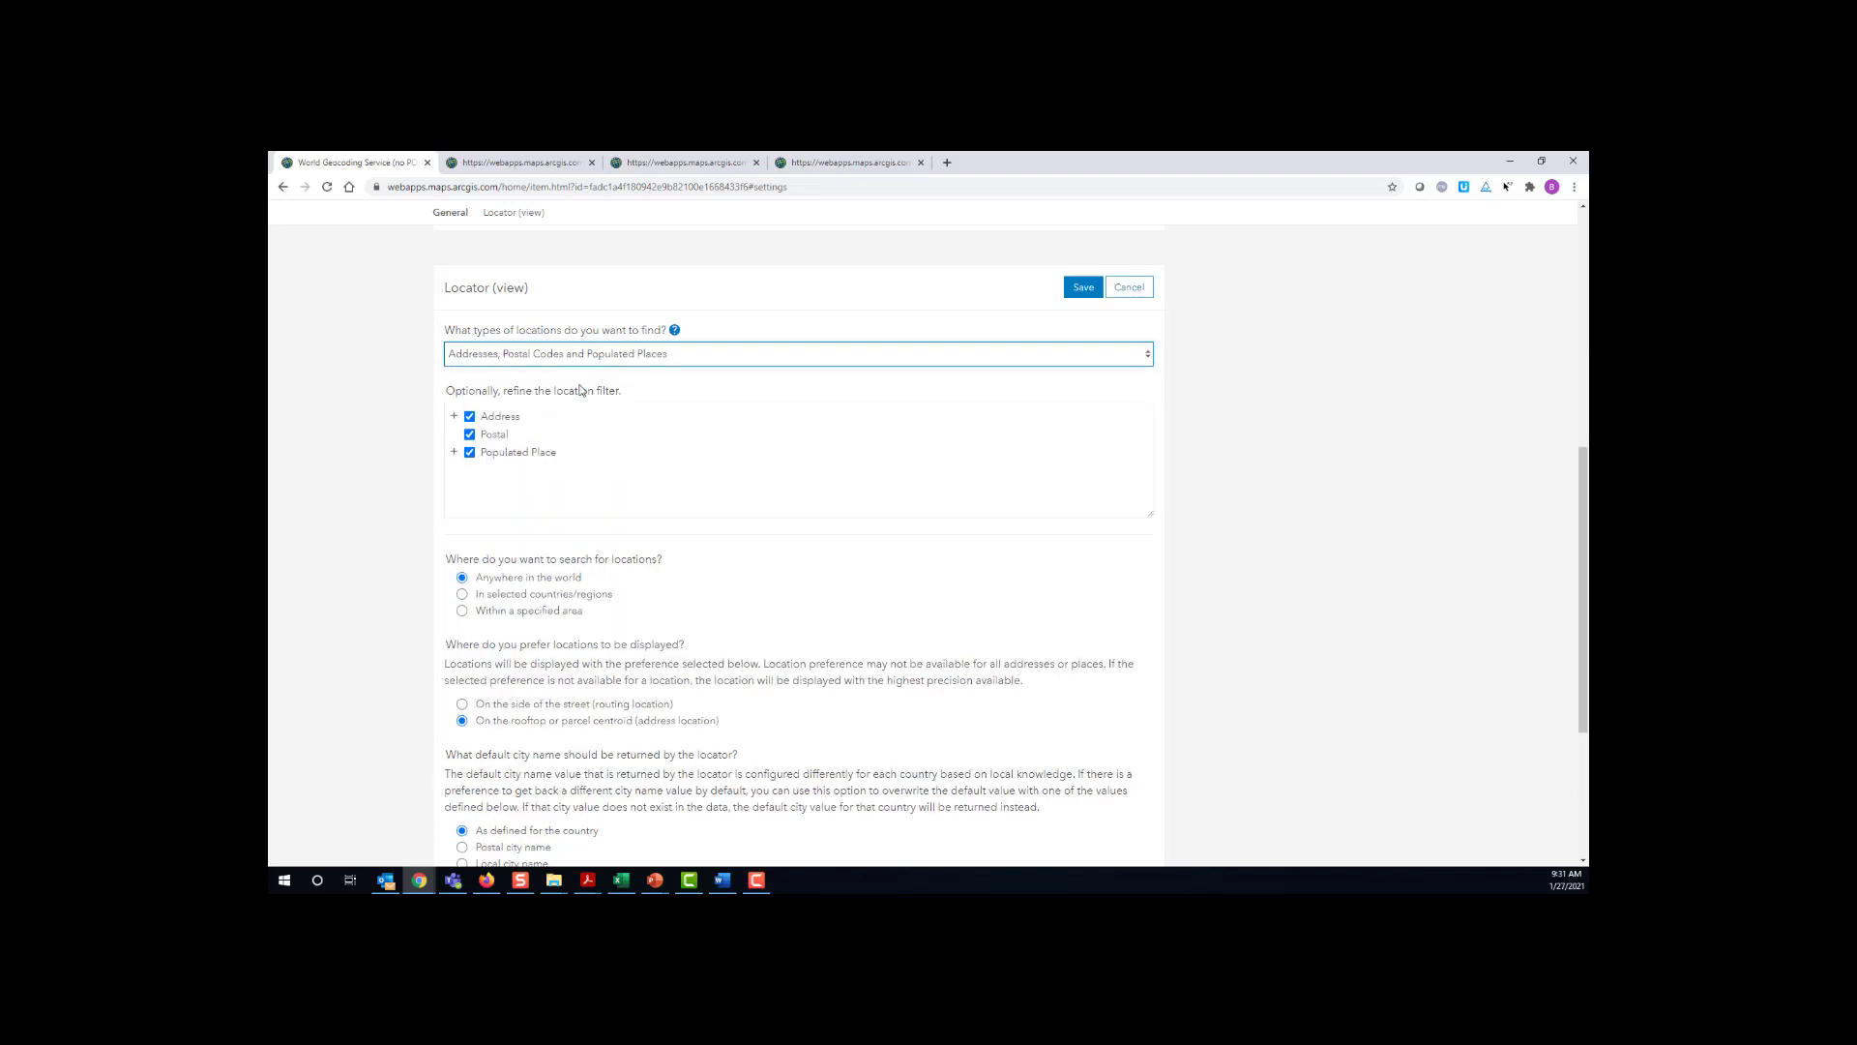
- Limit the locator view to a drawn area over southern Florida, about -82.16 to -78.47 longitude and 24.33 to 28.04 latitude, and save it
scroll(799, 612, down, 1)
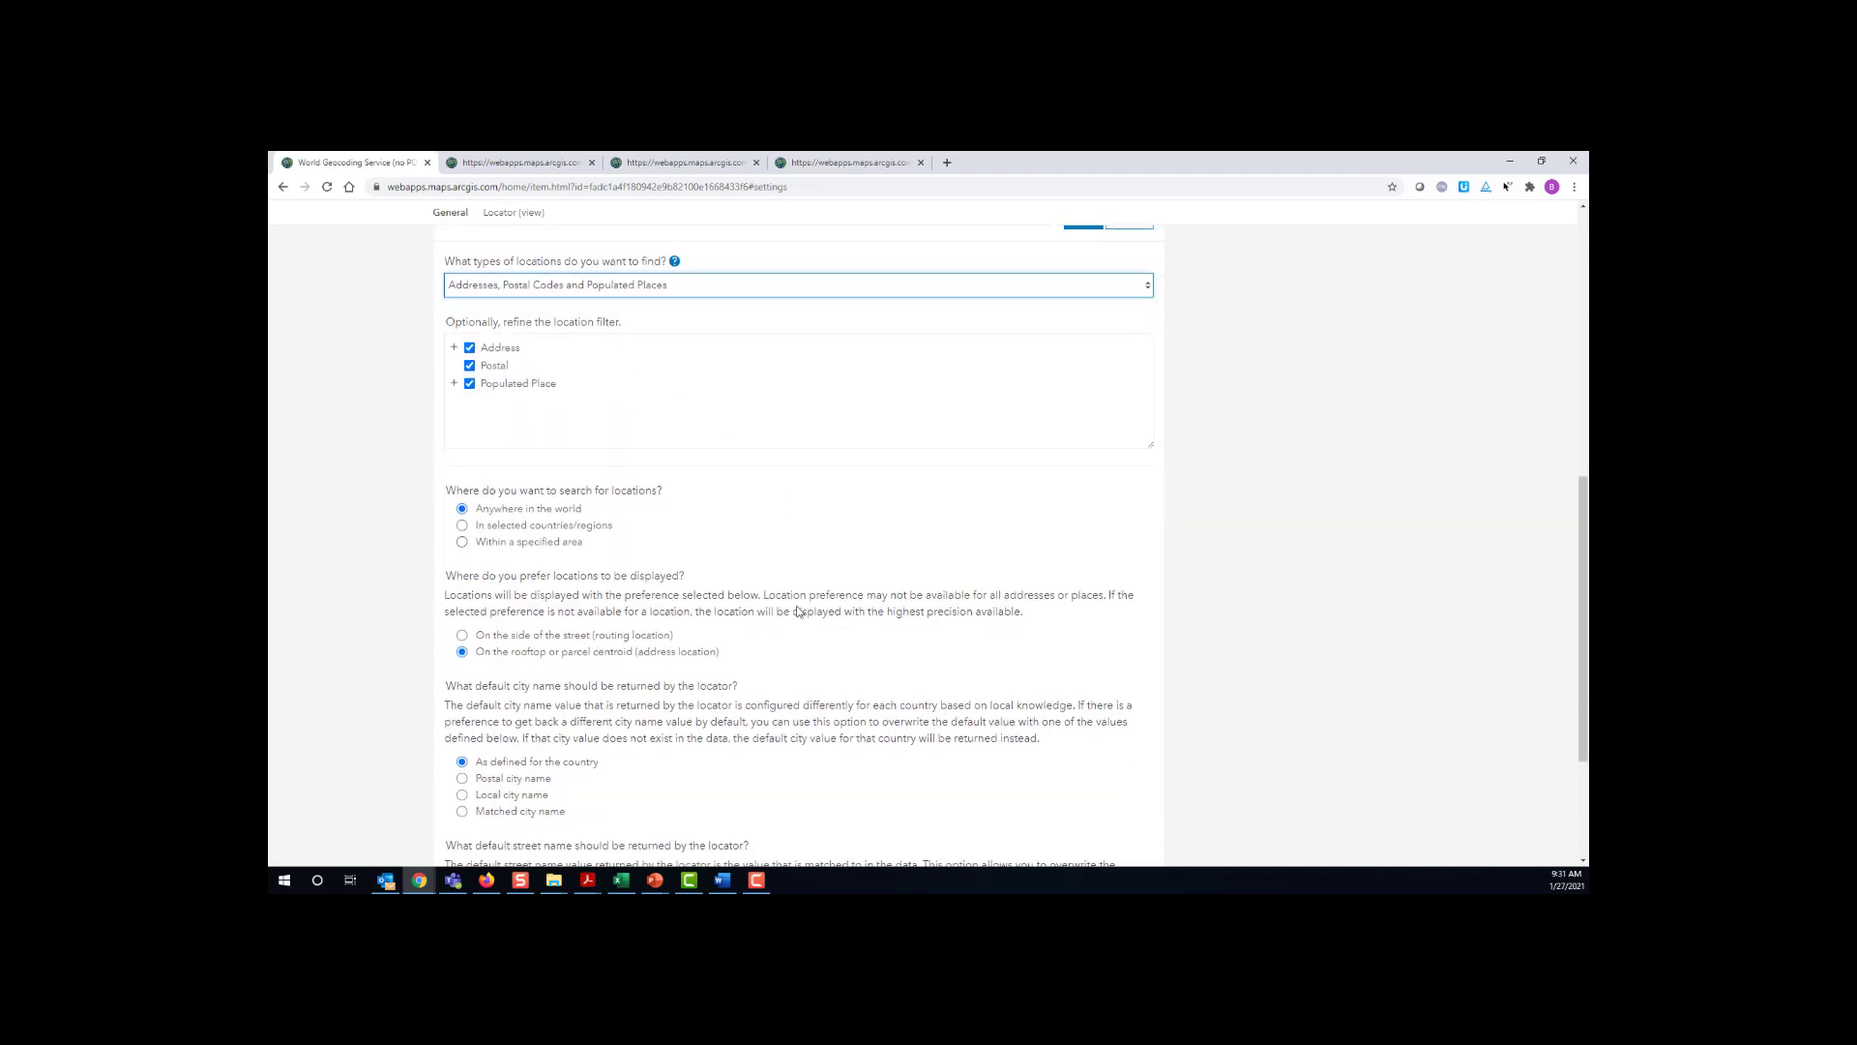
click(462, 543)
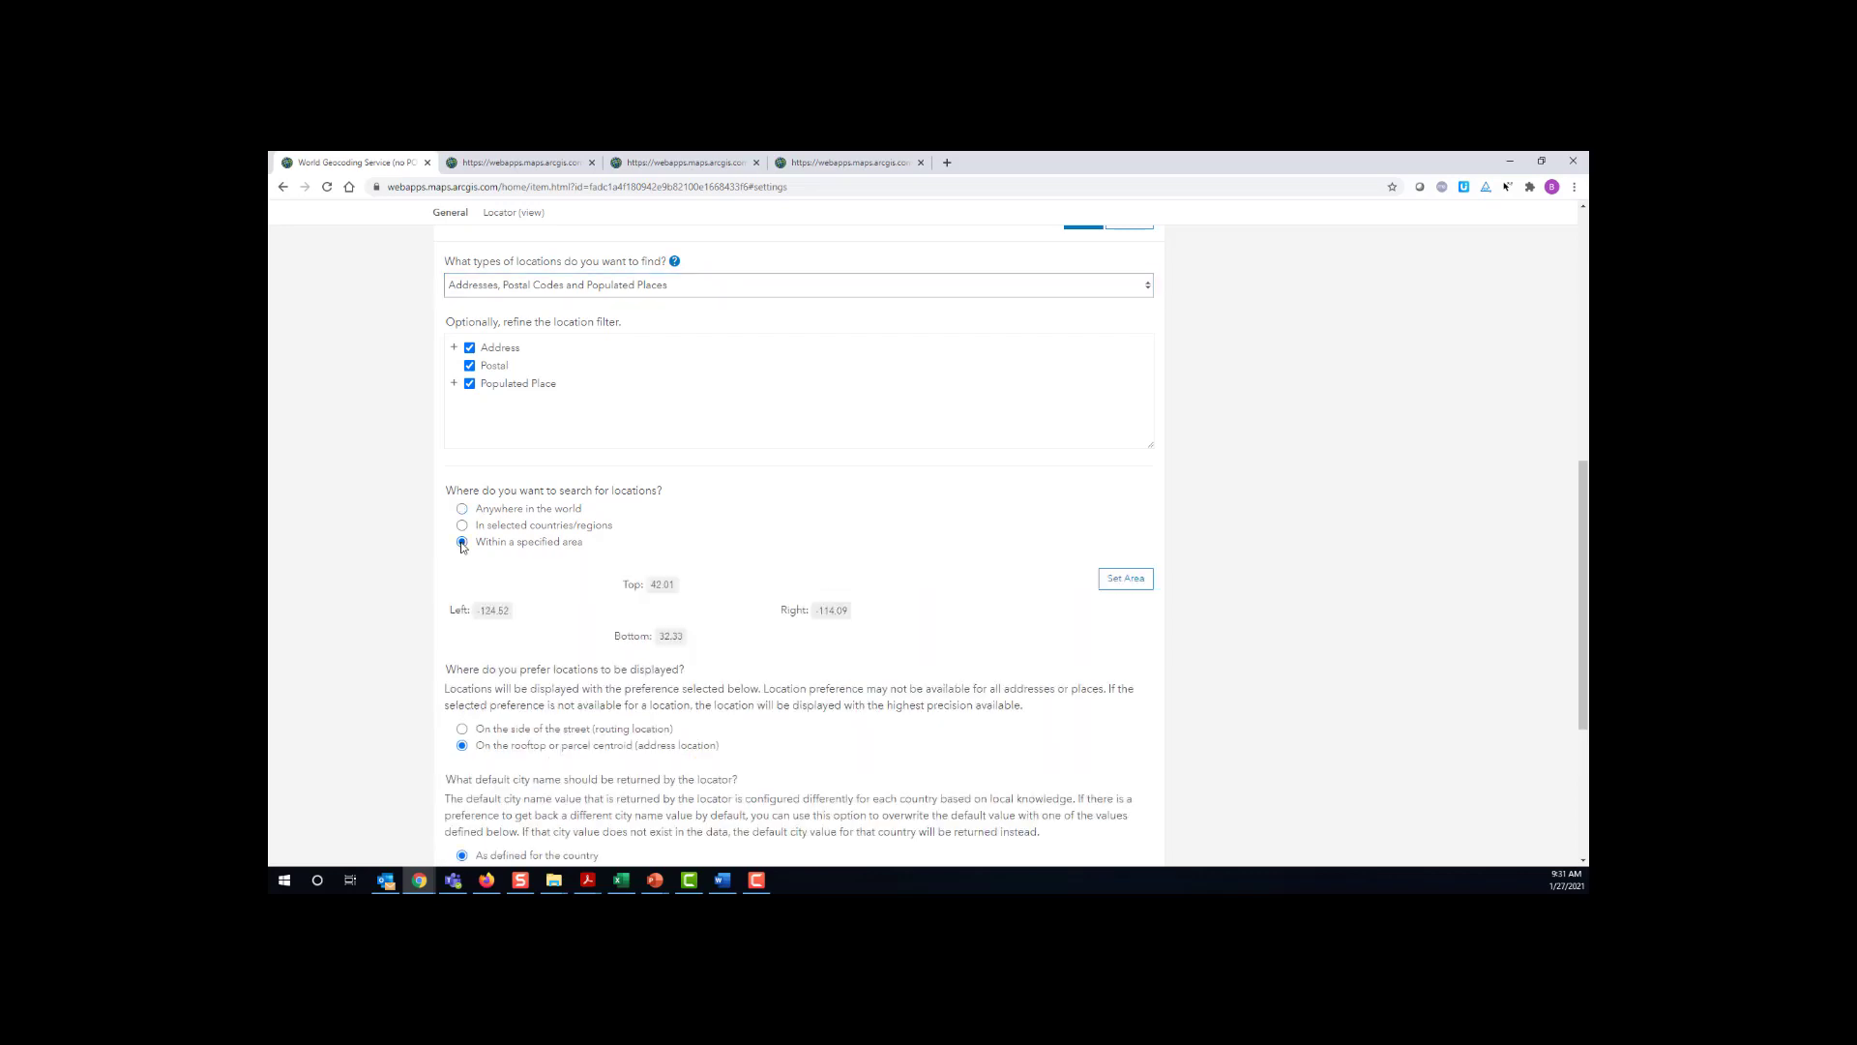
click(1139, 585)
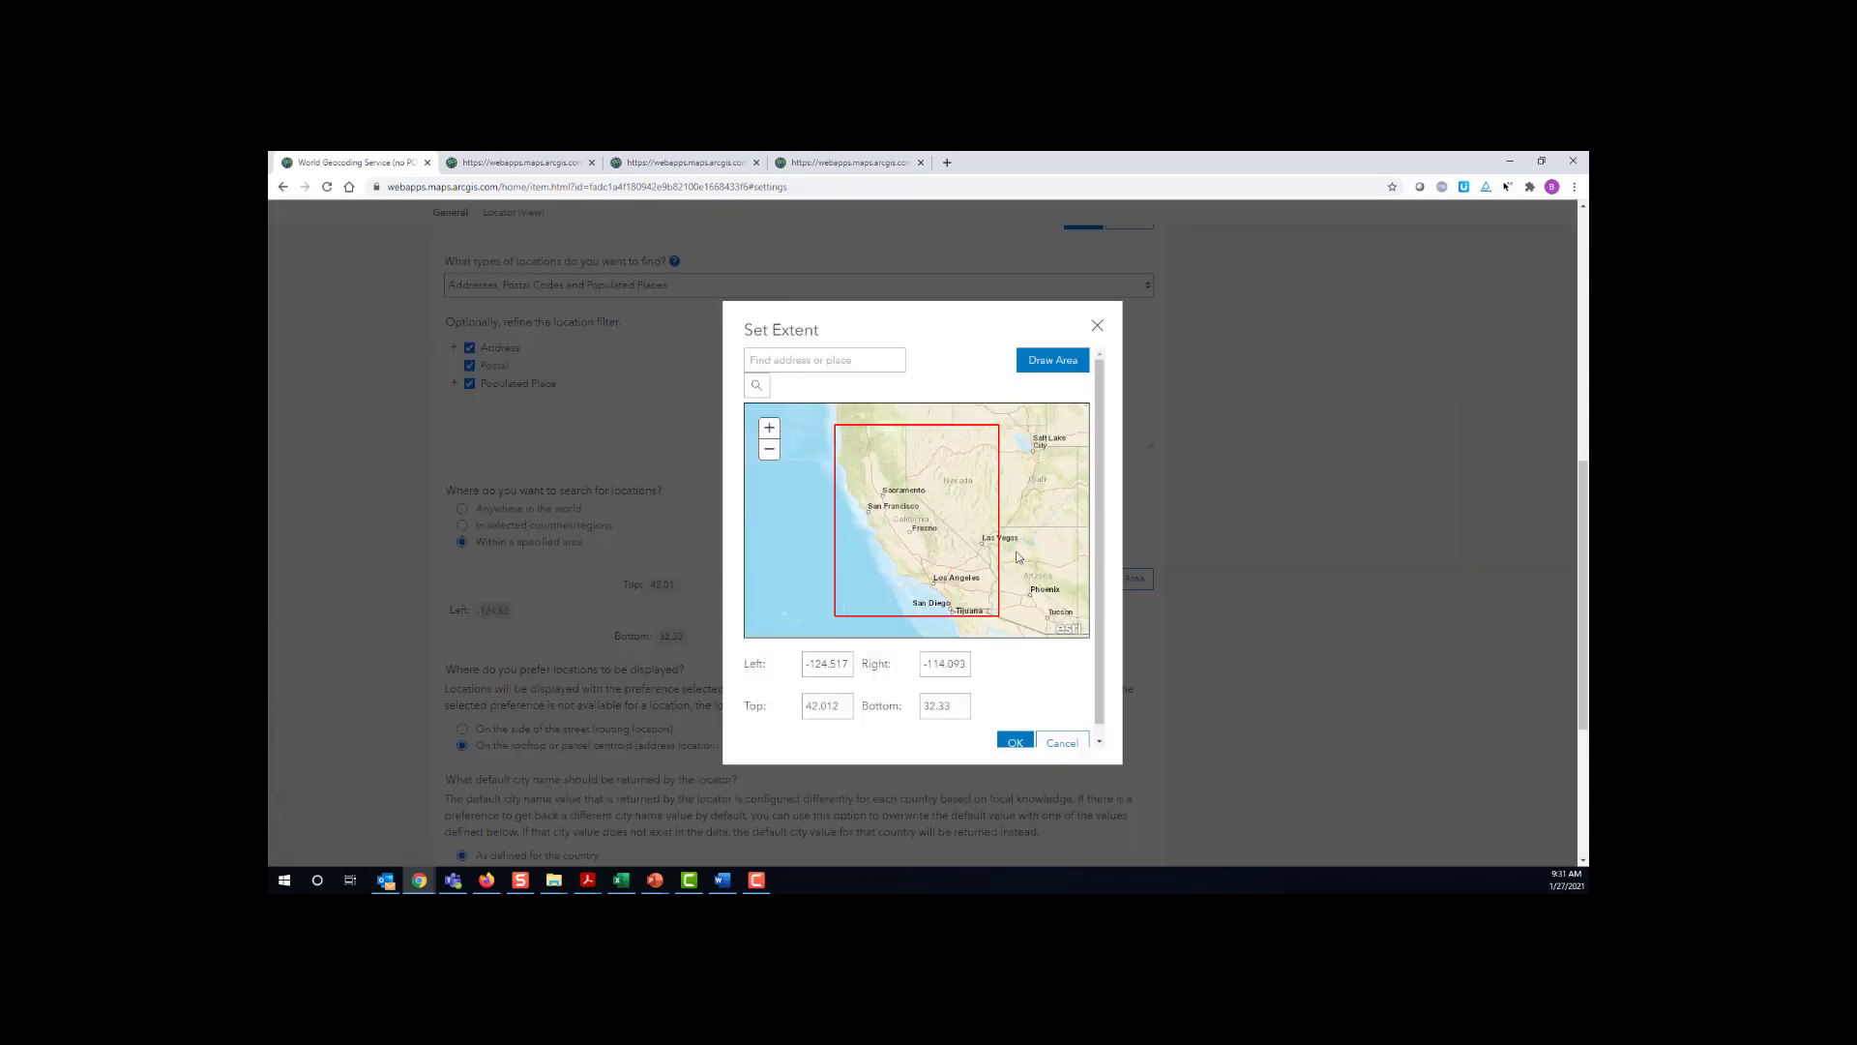
drag(980, 524, 693, 488)
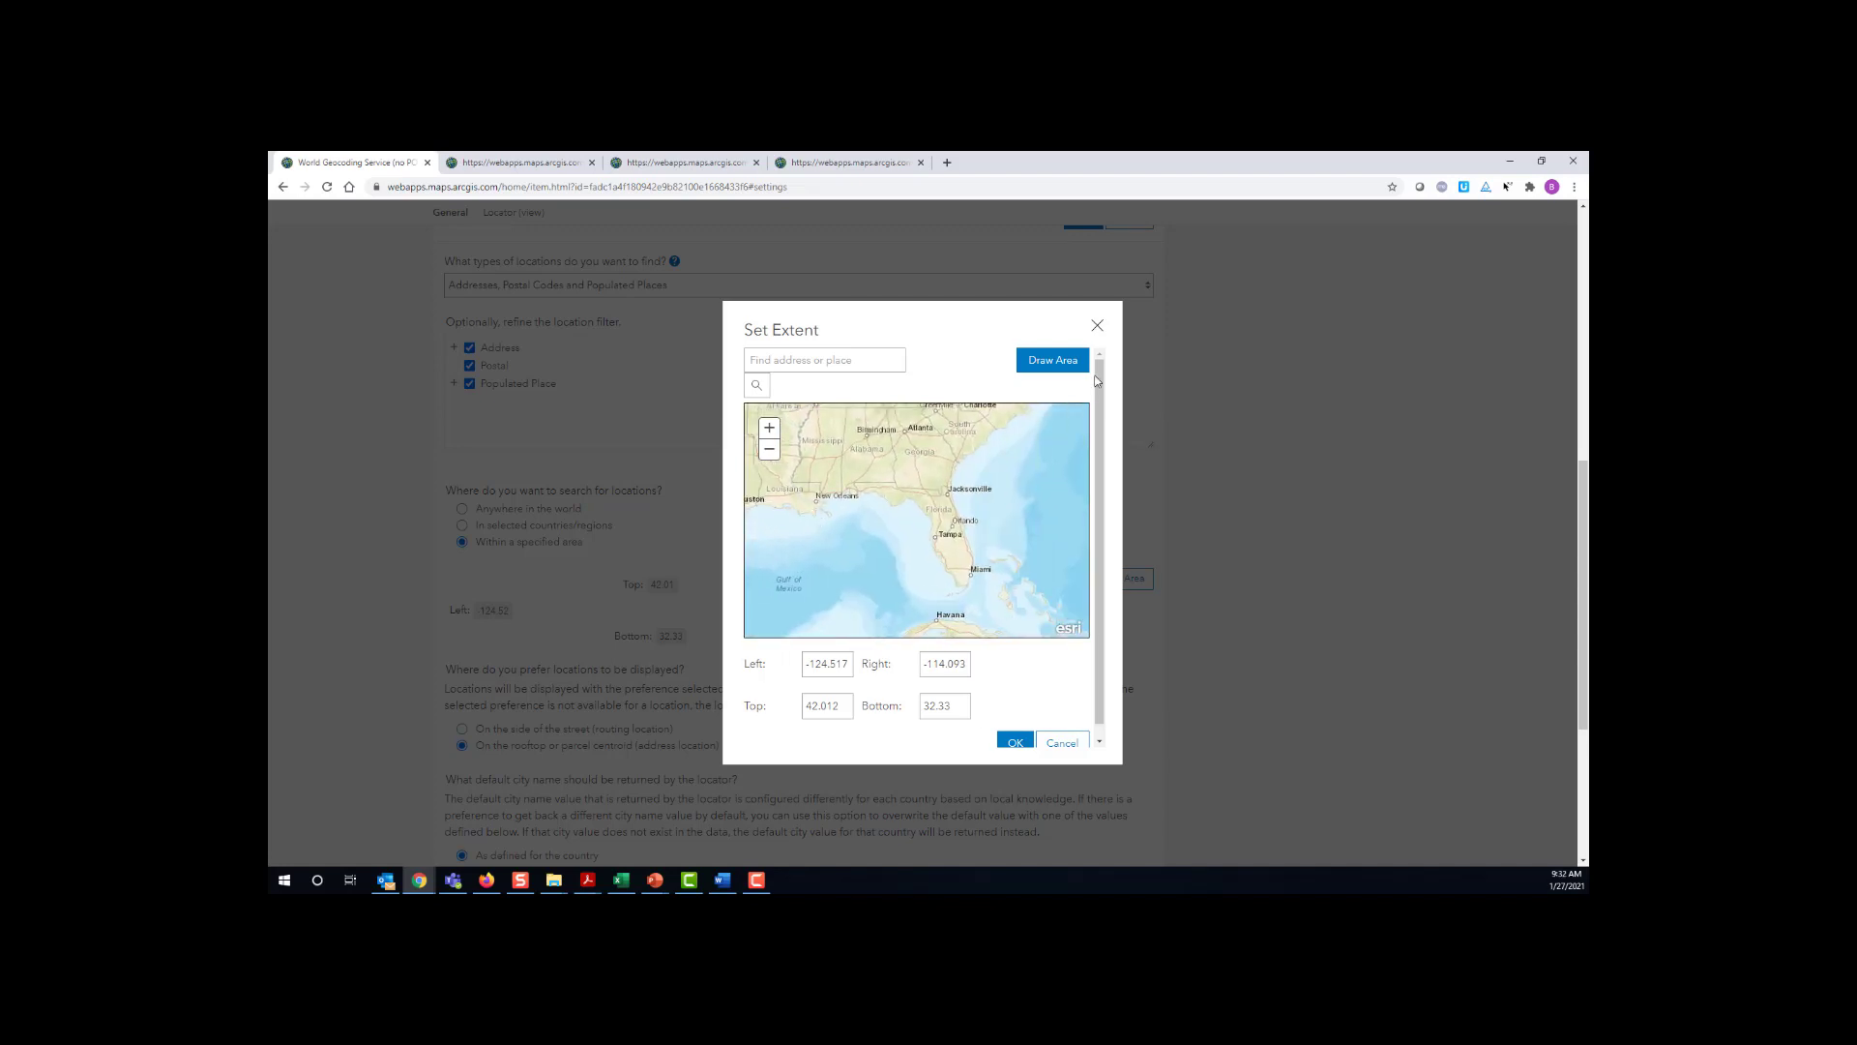
click(1052, 360)
drag(939, 534, 997, 600)
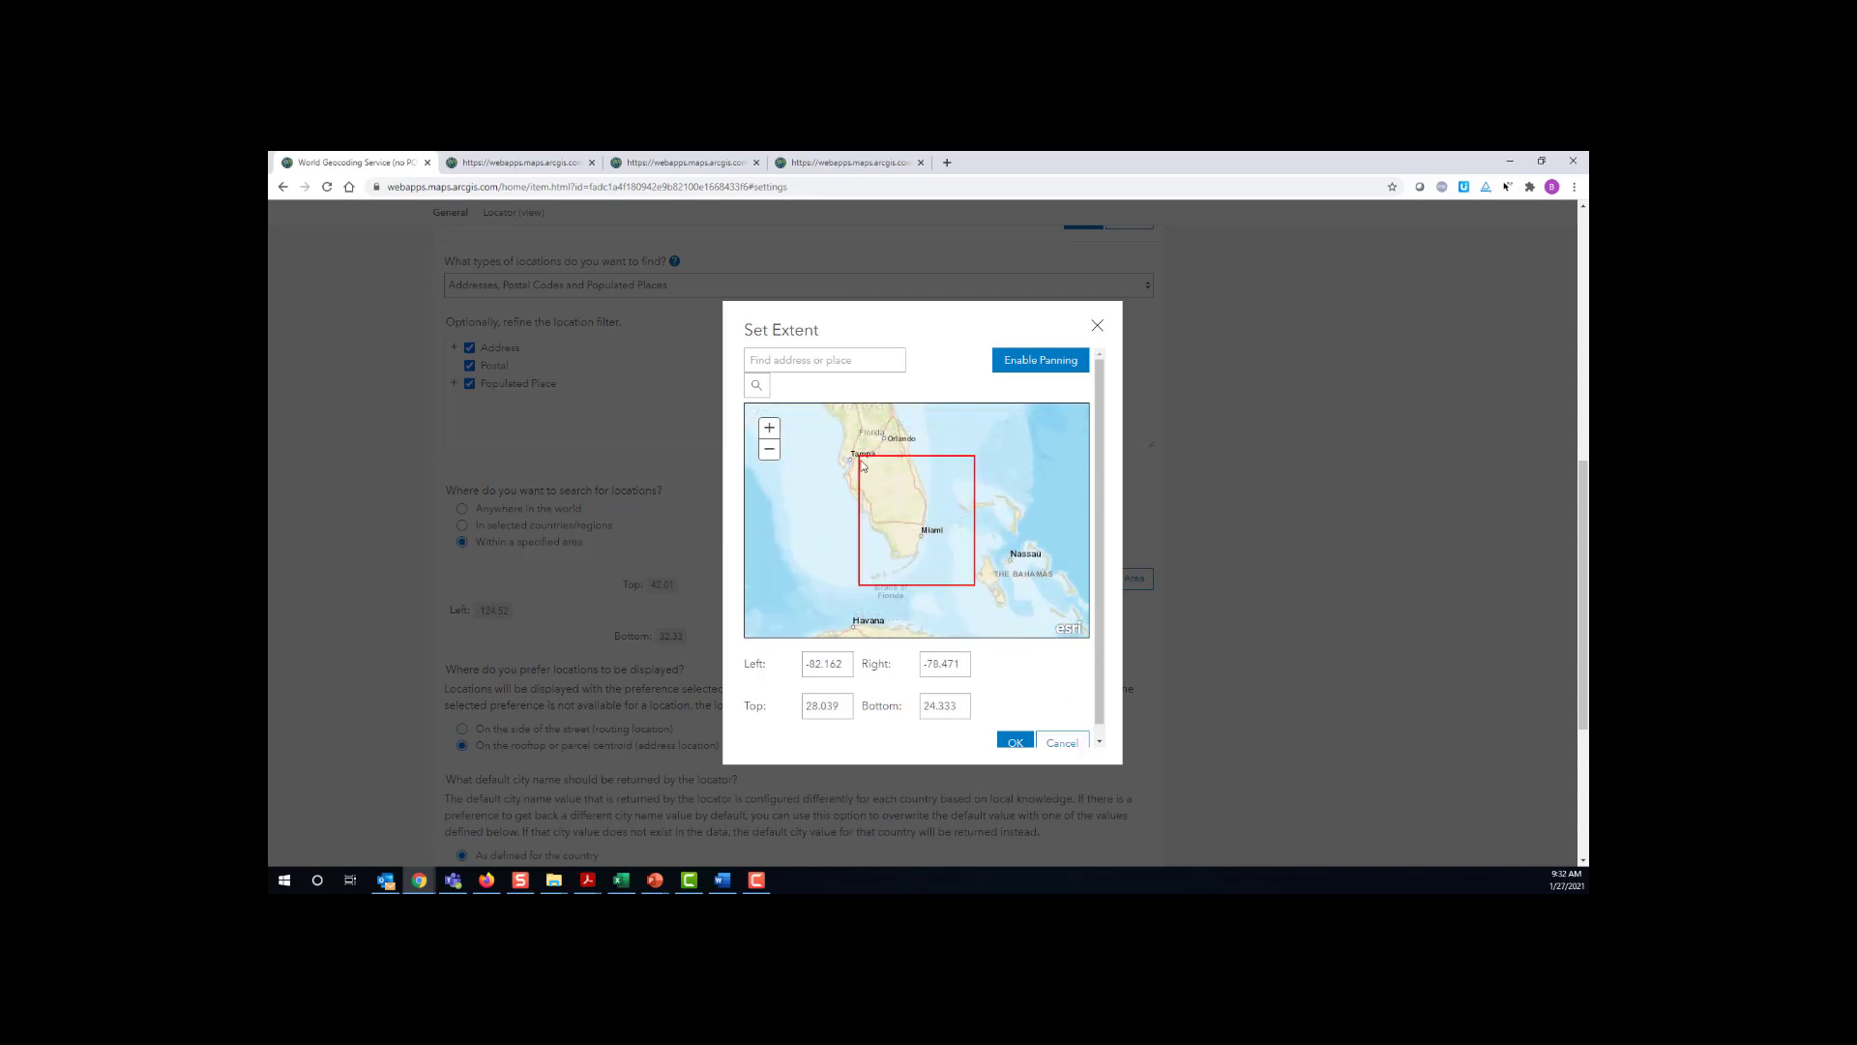
click(1015, 743)
scroll(950, 665, down, 3)
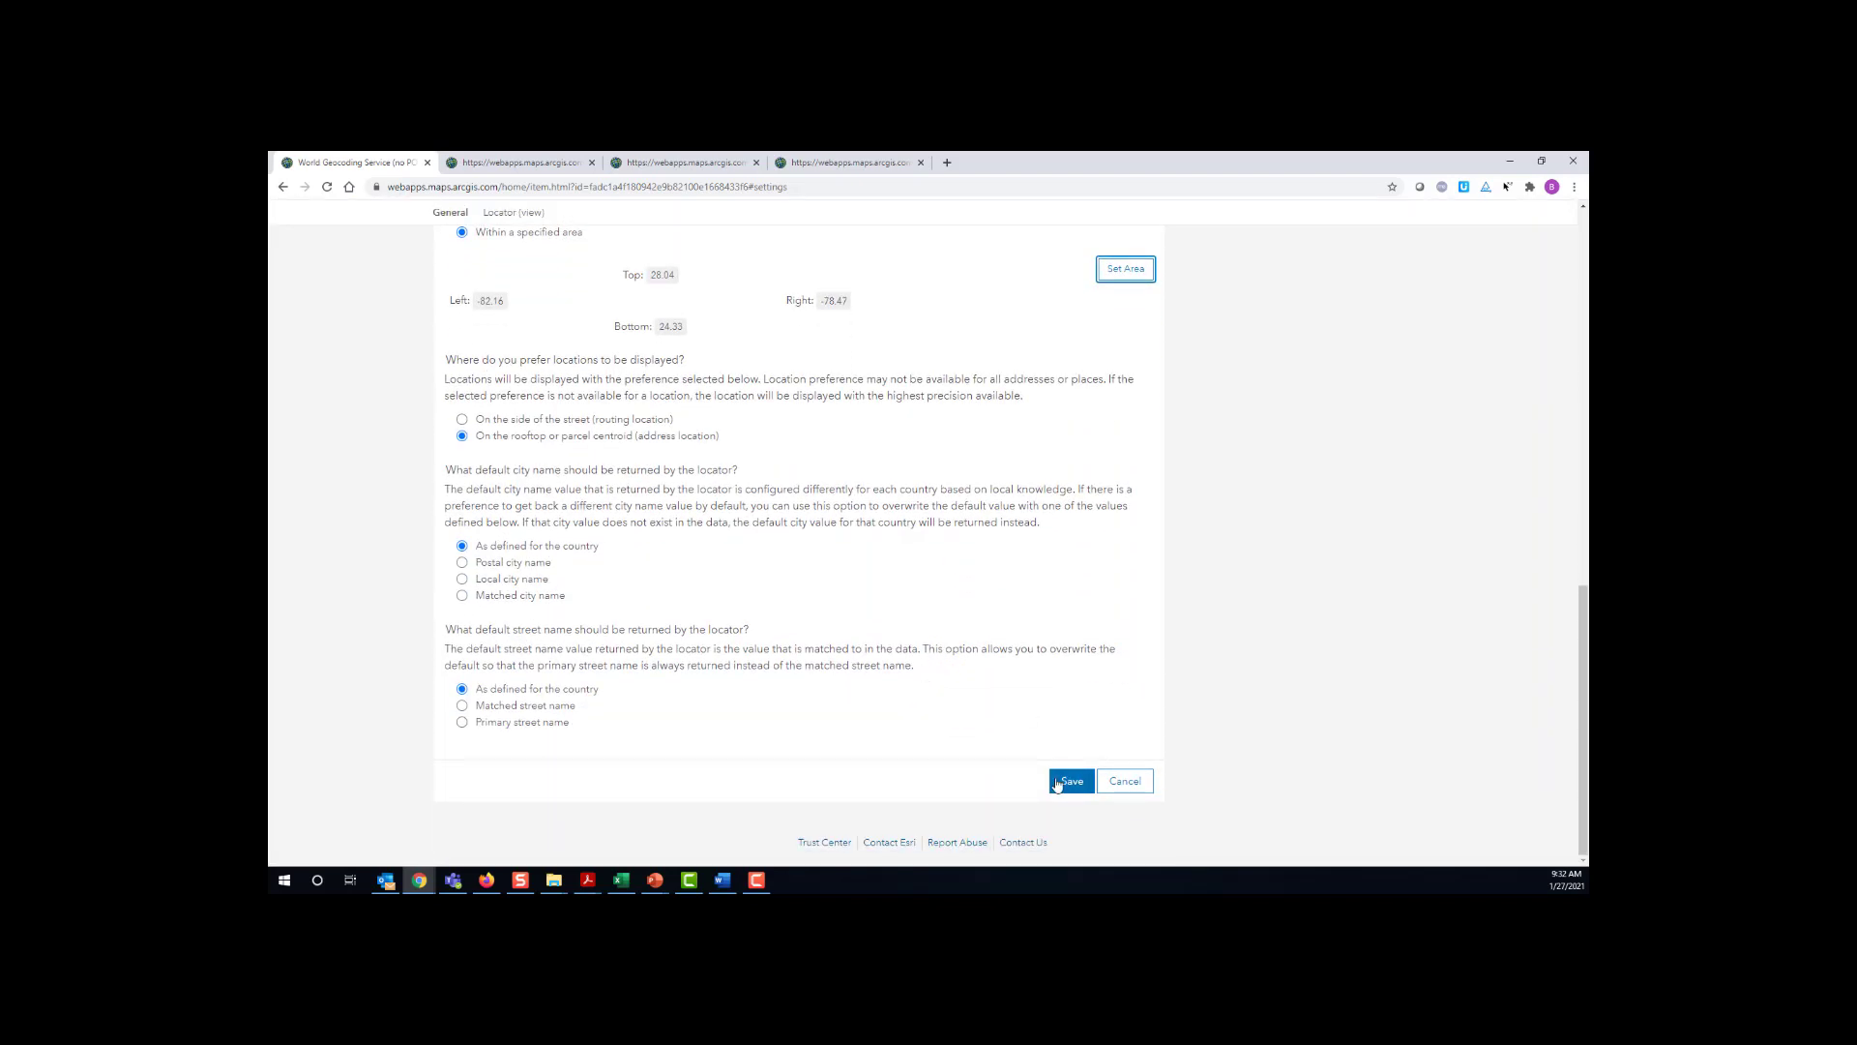
click(1061, 785)
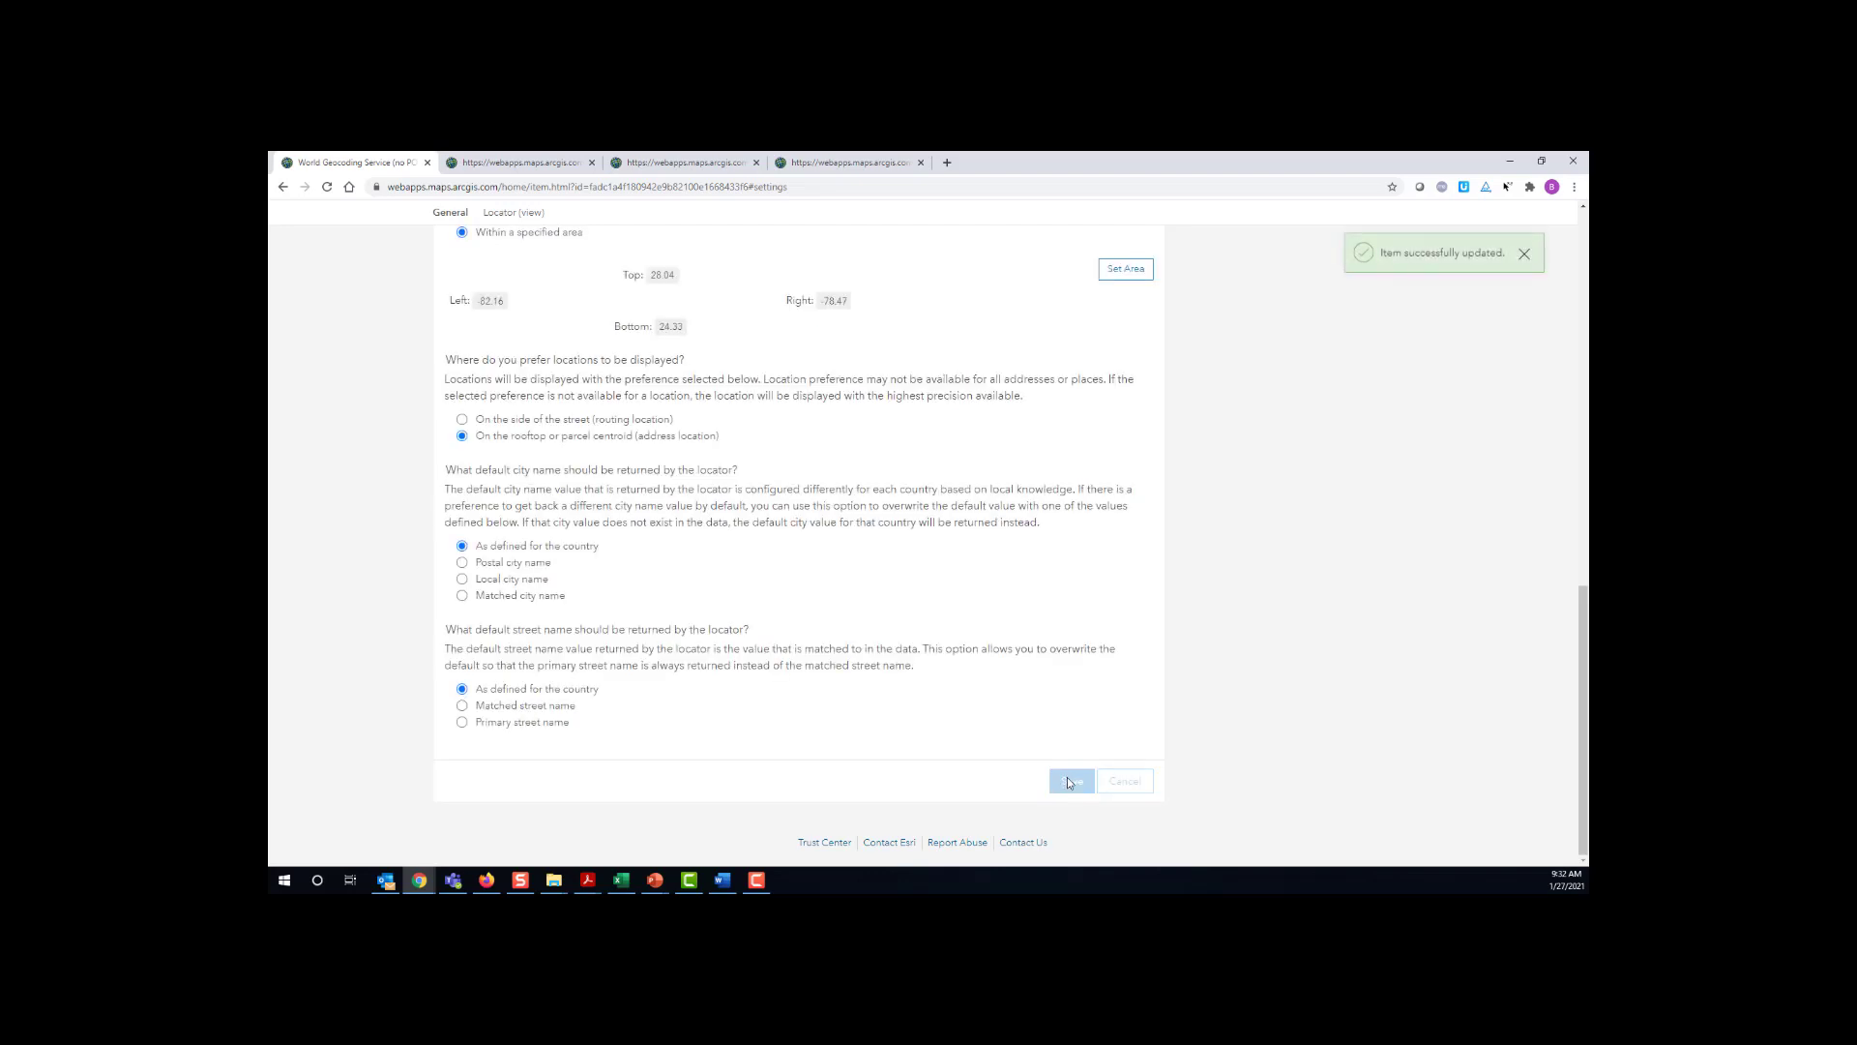
- Share the World Geocoding Service (no POI) item with everyone (public) from its overview page
scroll(1071, 775, up, 10)
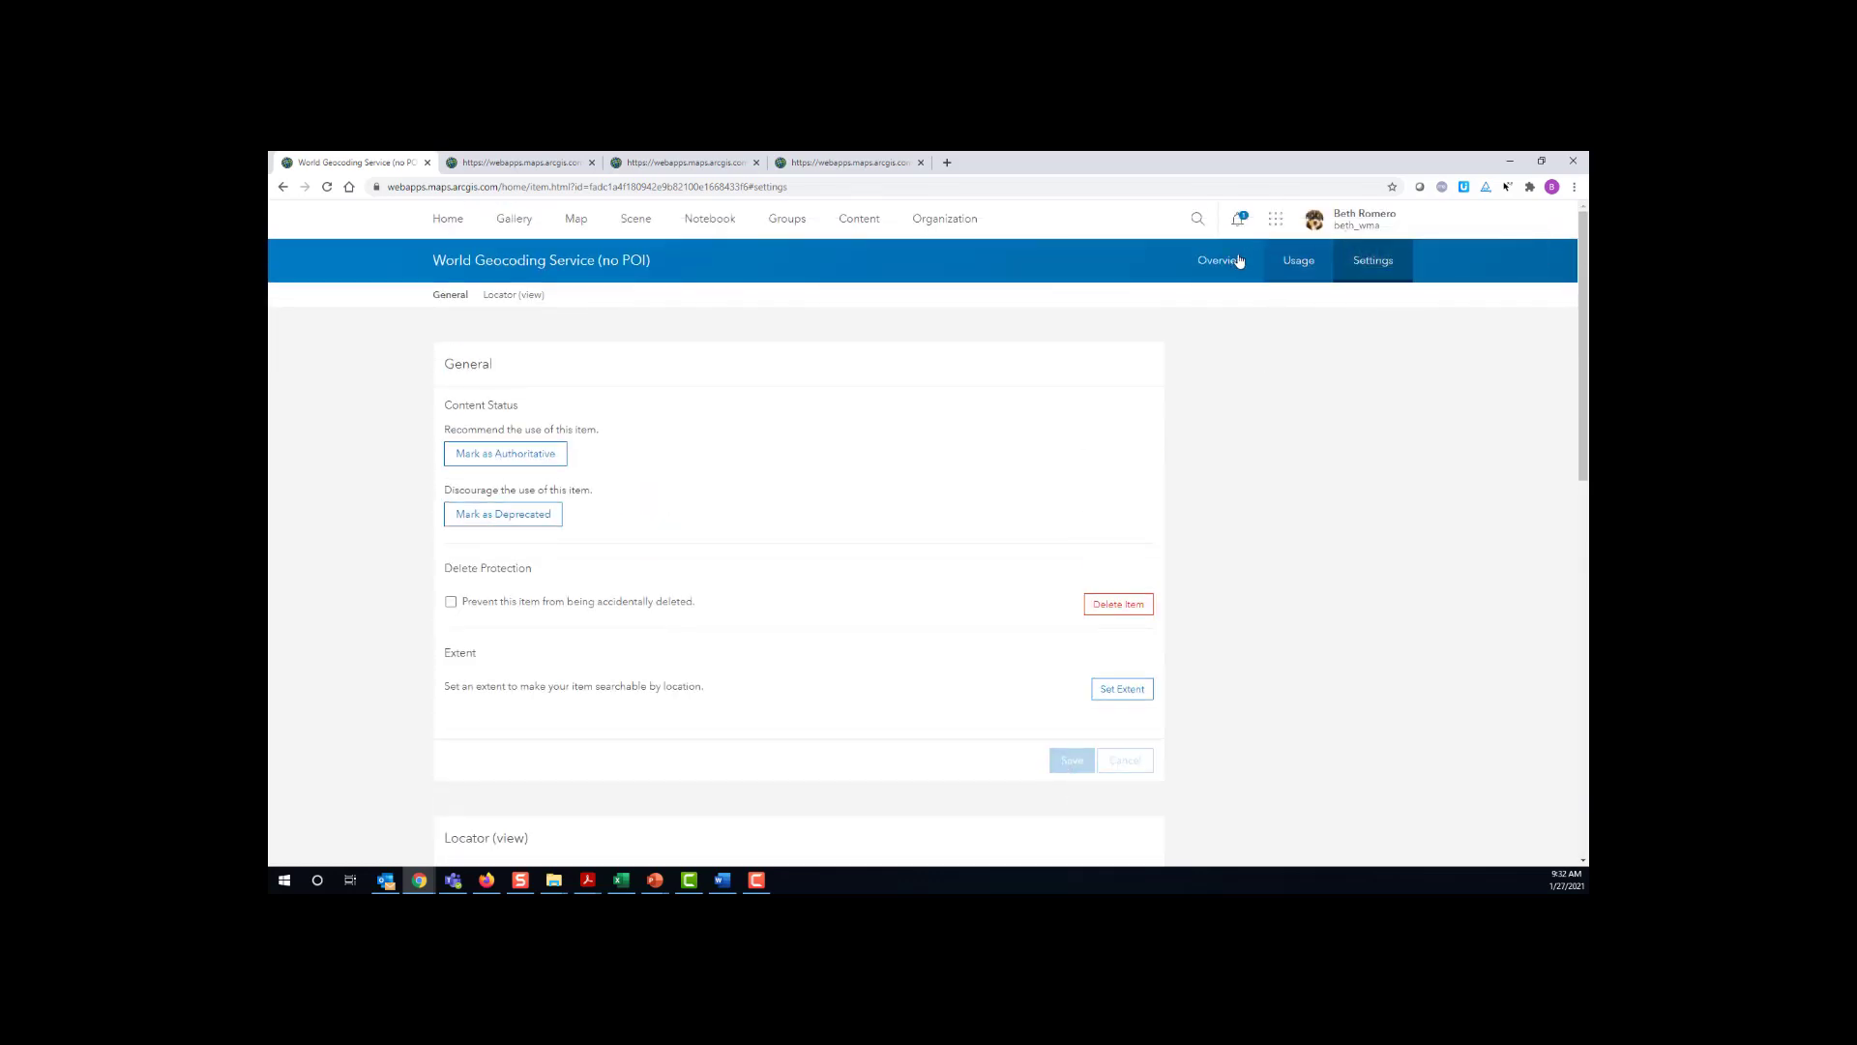
click(1233, 267)
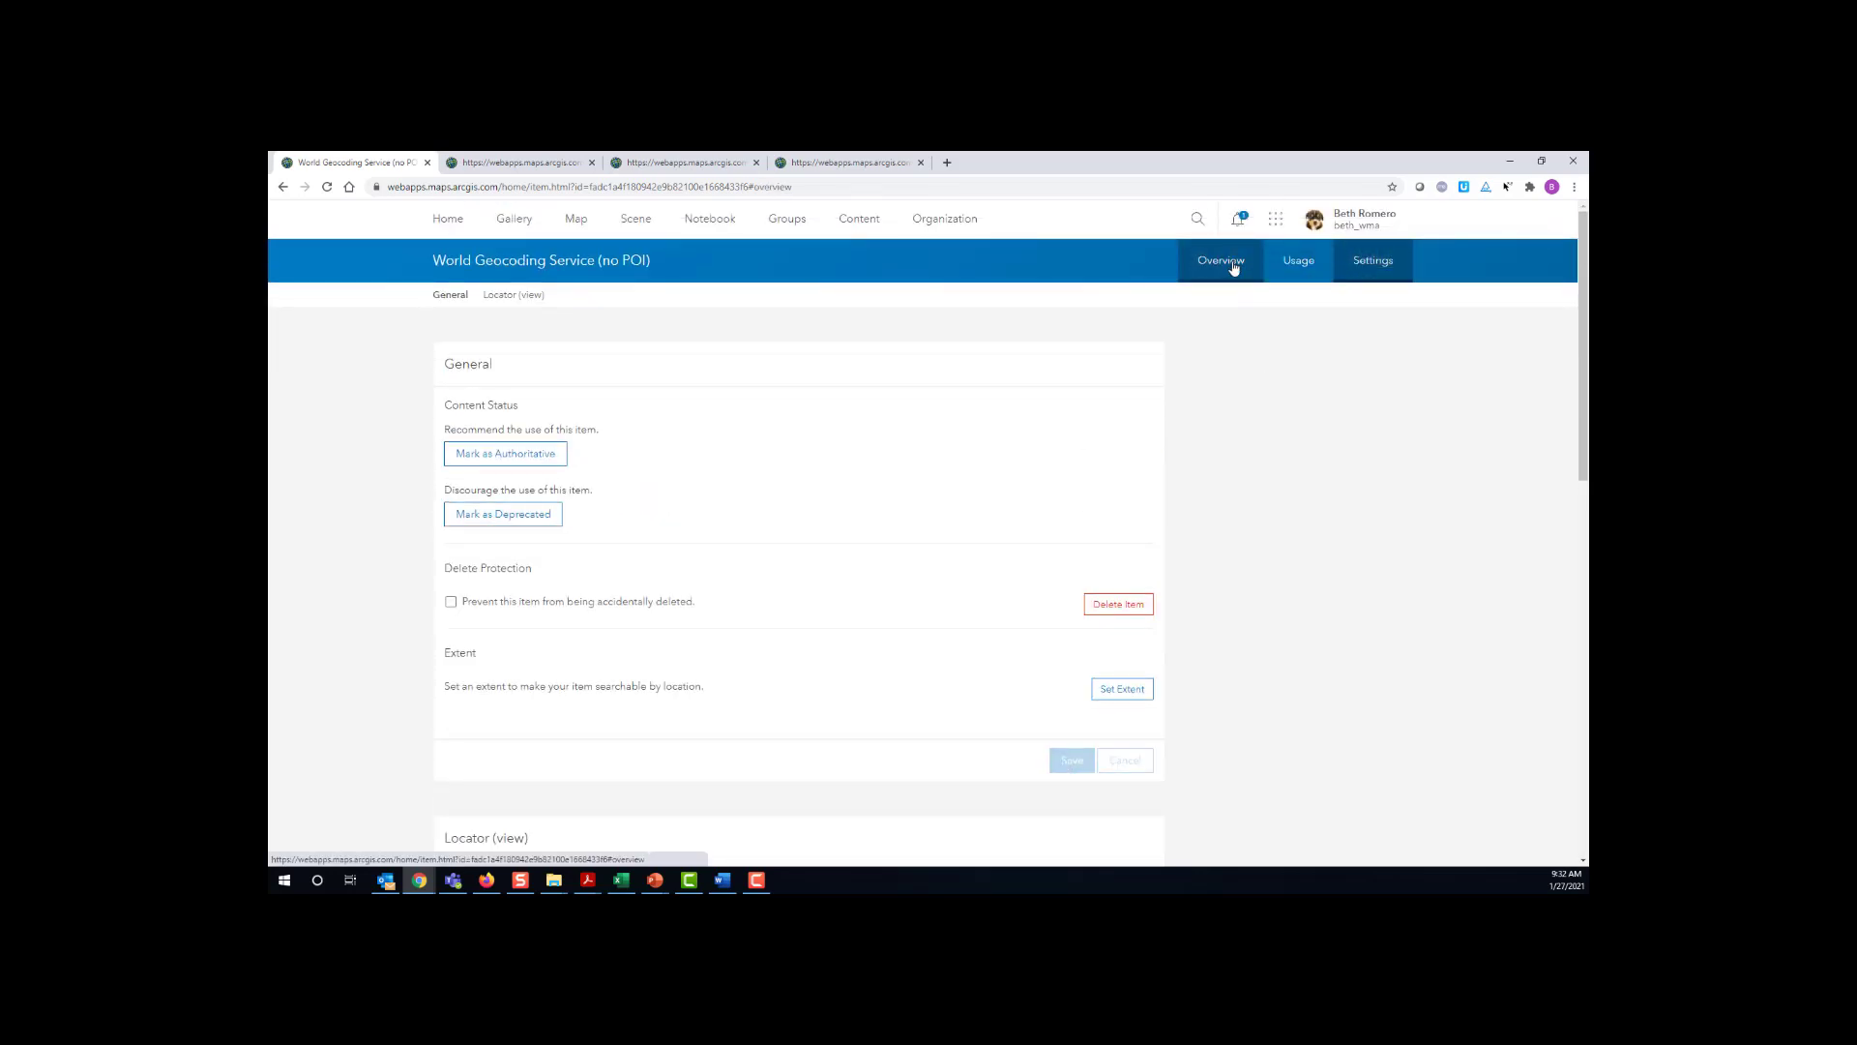
scroll(1357, 507, down, 2)
scroll(1355, 507, down, 4)
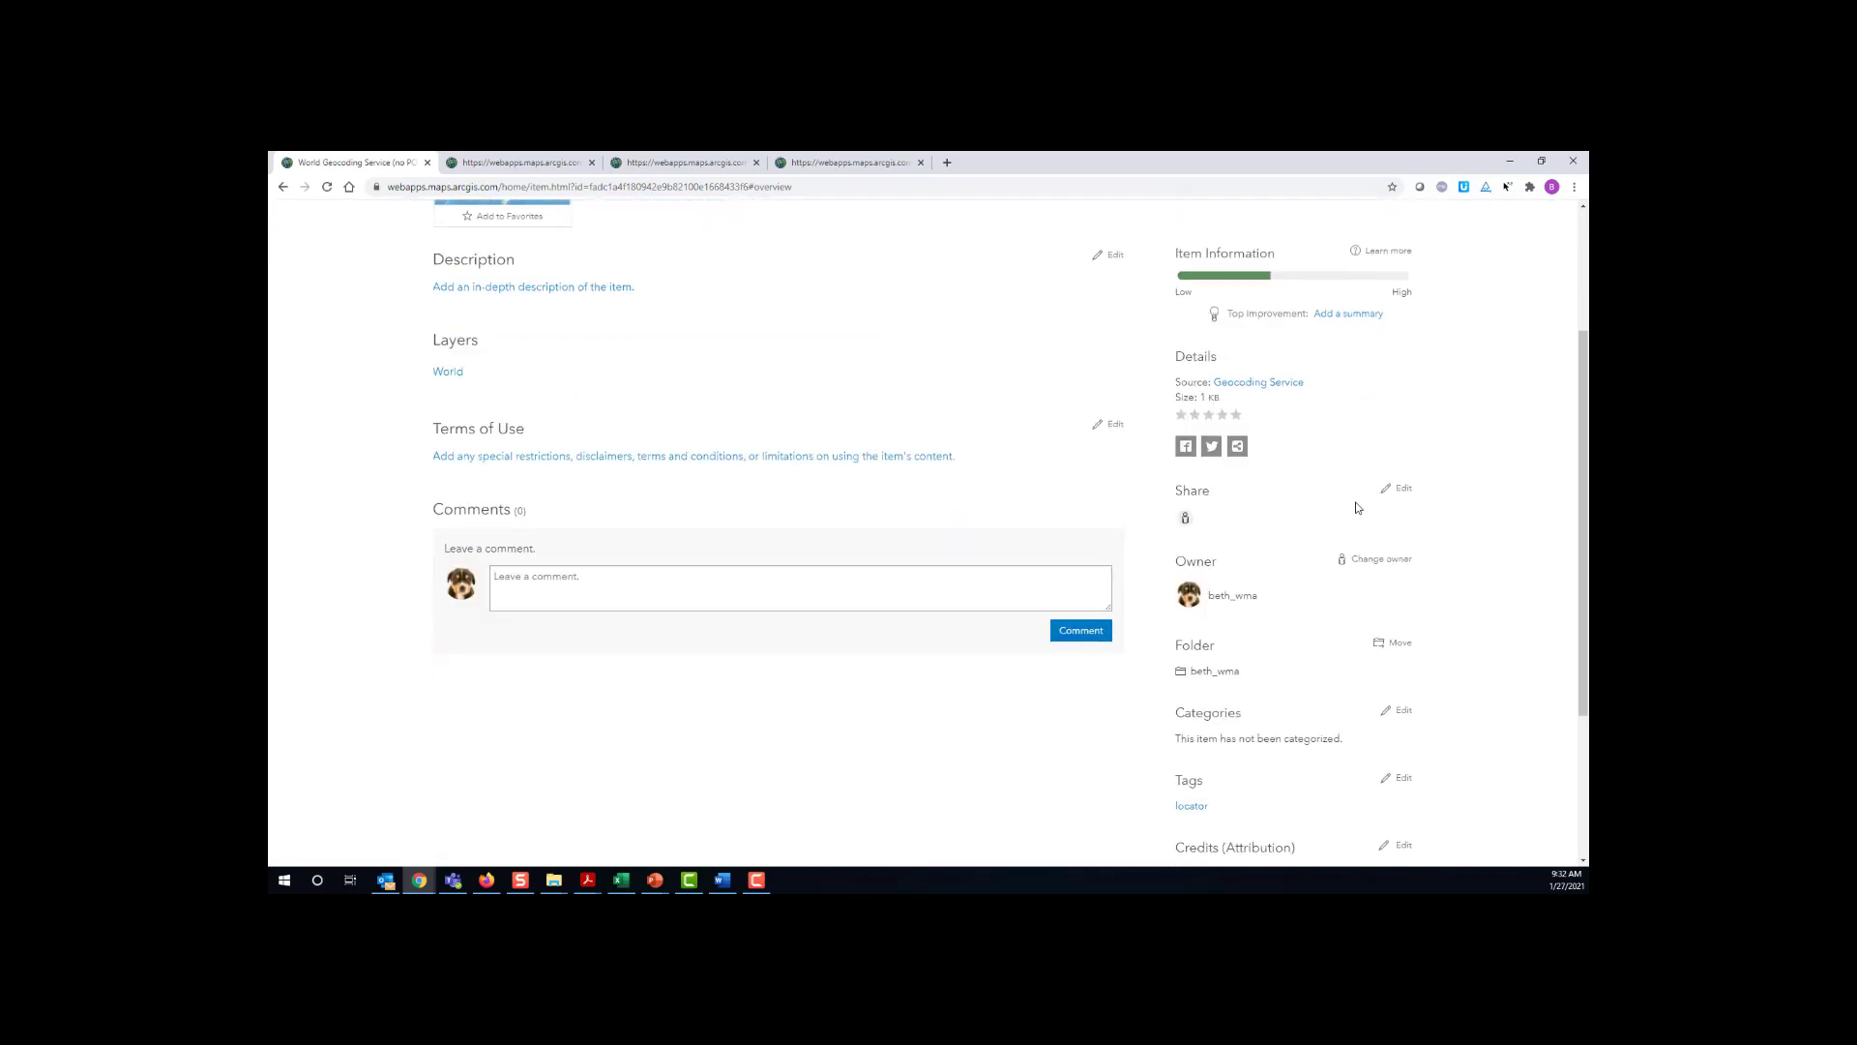
scroll(1355, 507, up, 5)
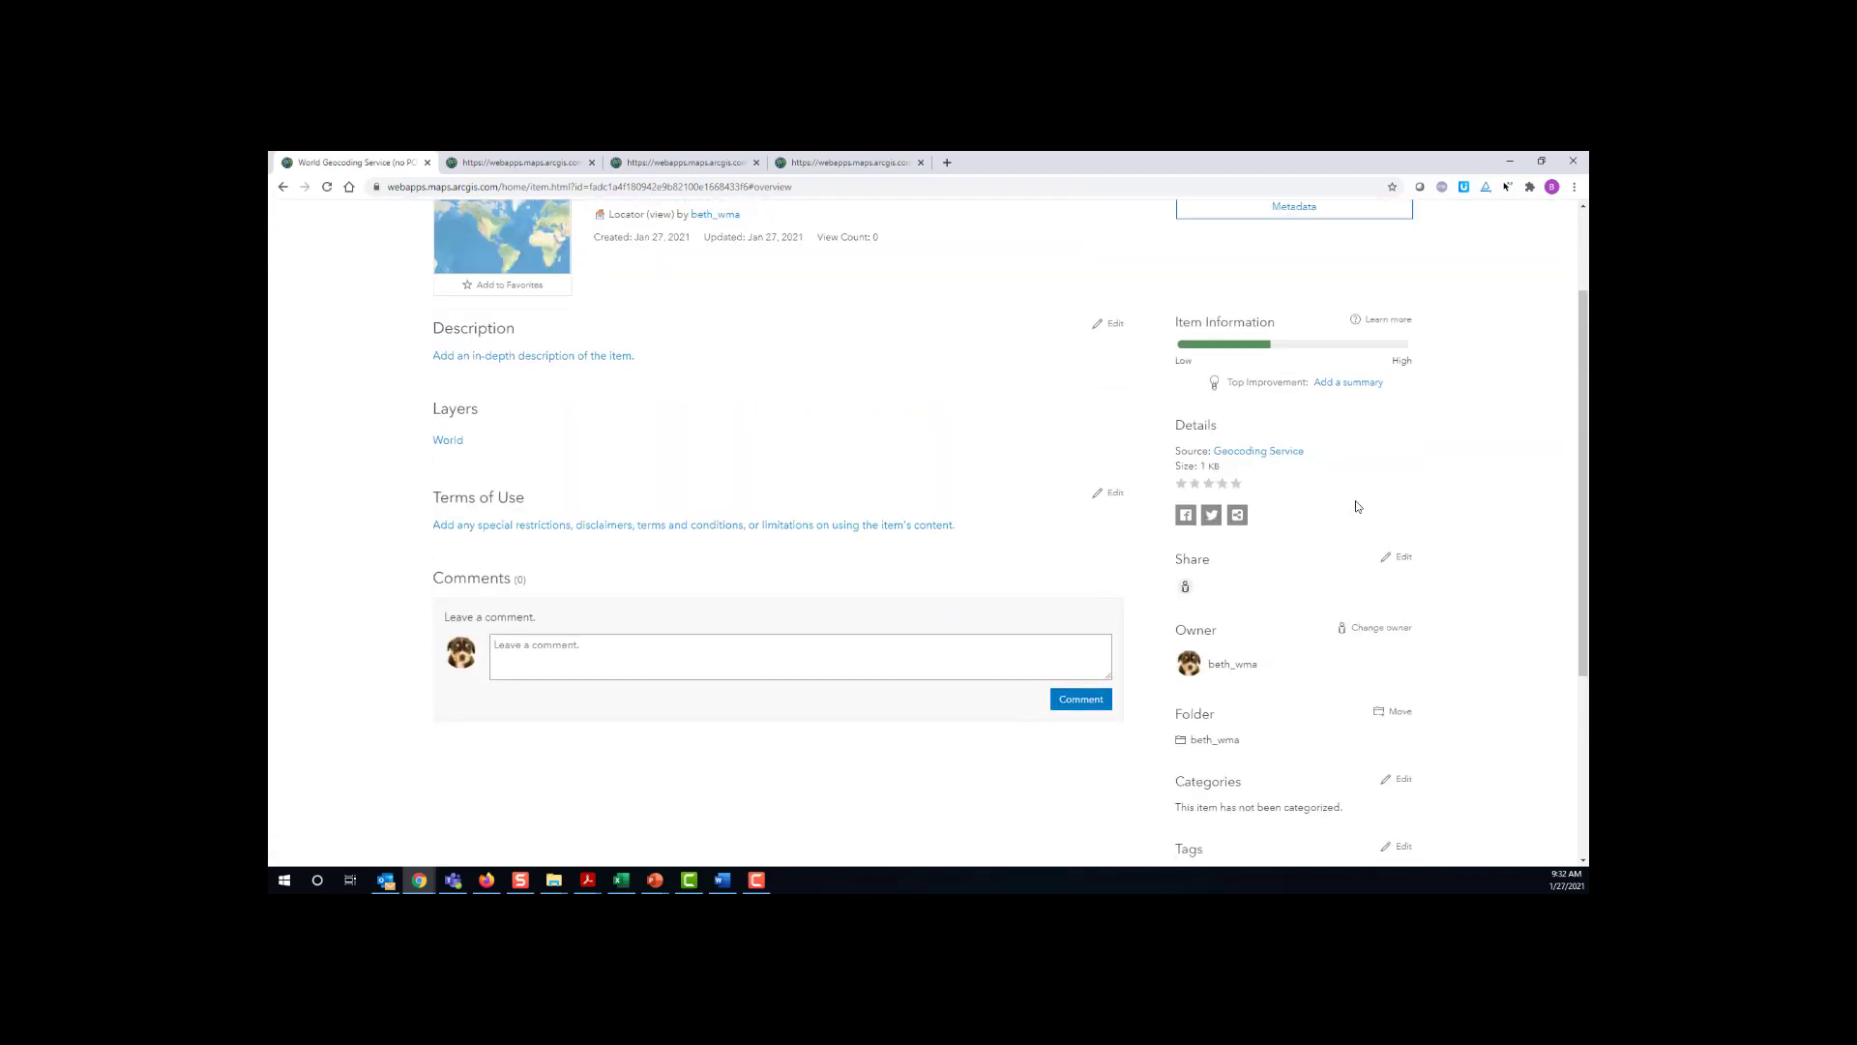
click(1321, 315)
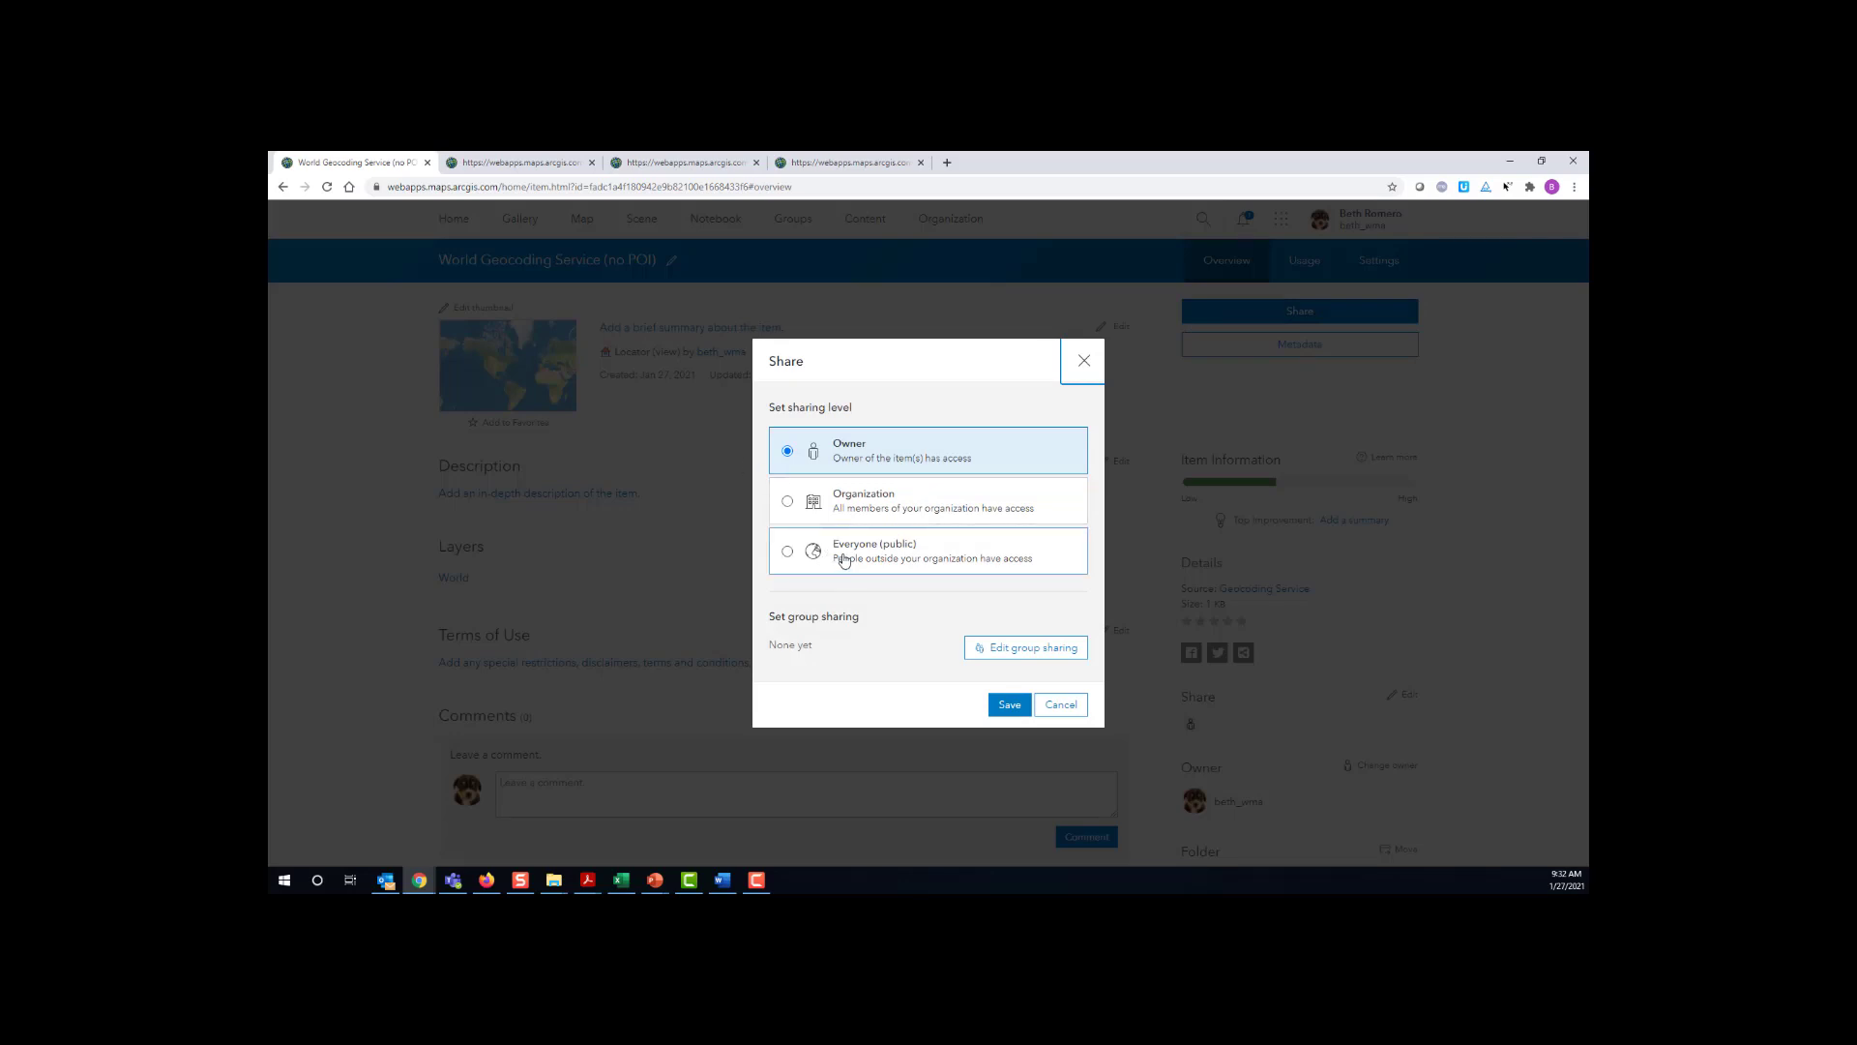
click(843, 559)
click(1007, 705)
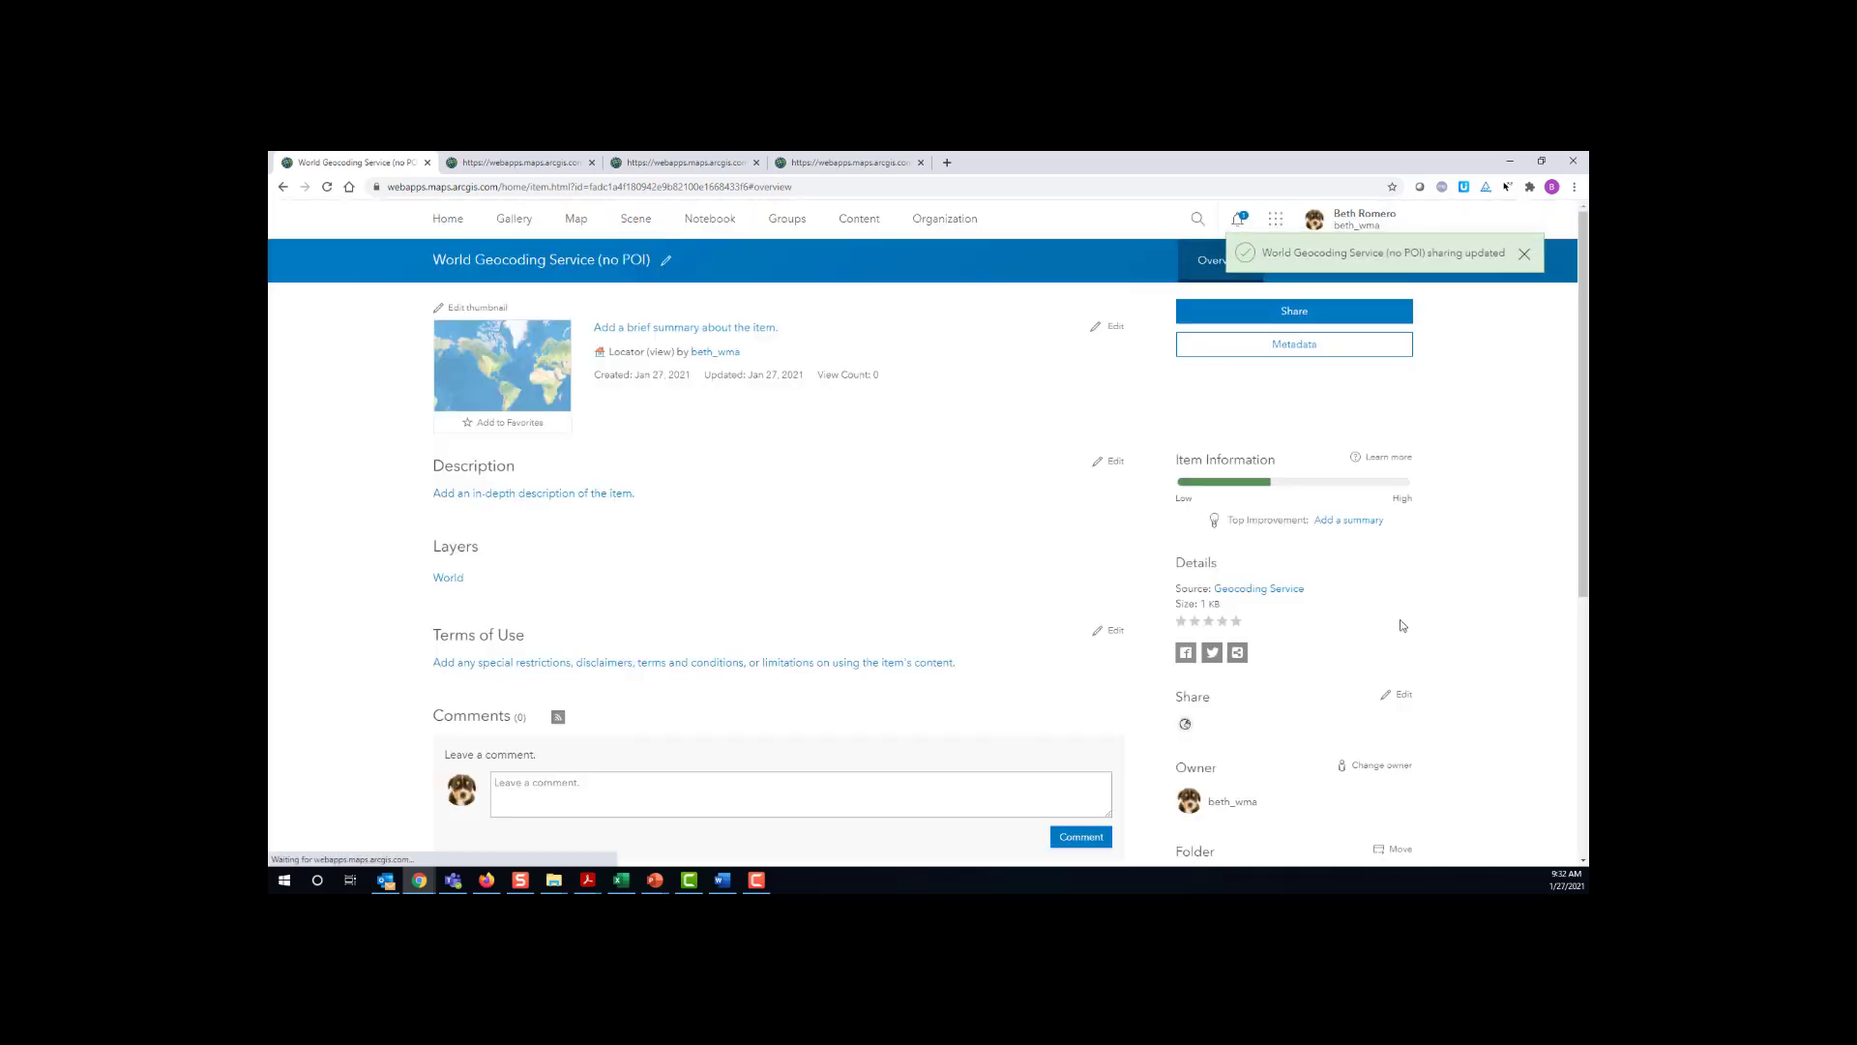
- Copy the service URL of the locator view from its item details
scroll(1402, 624, down, 3)
scroll(1403, 624, down, 3)
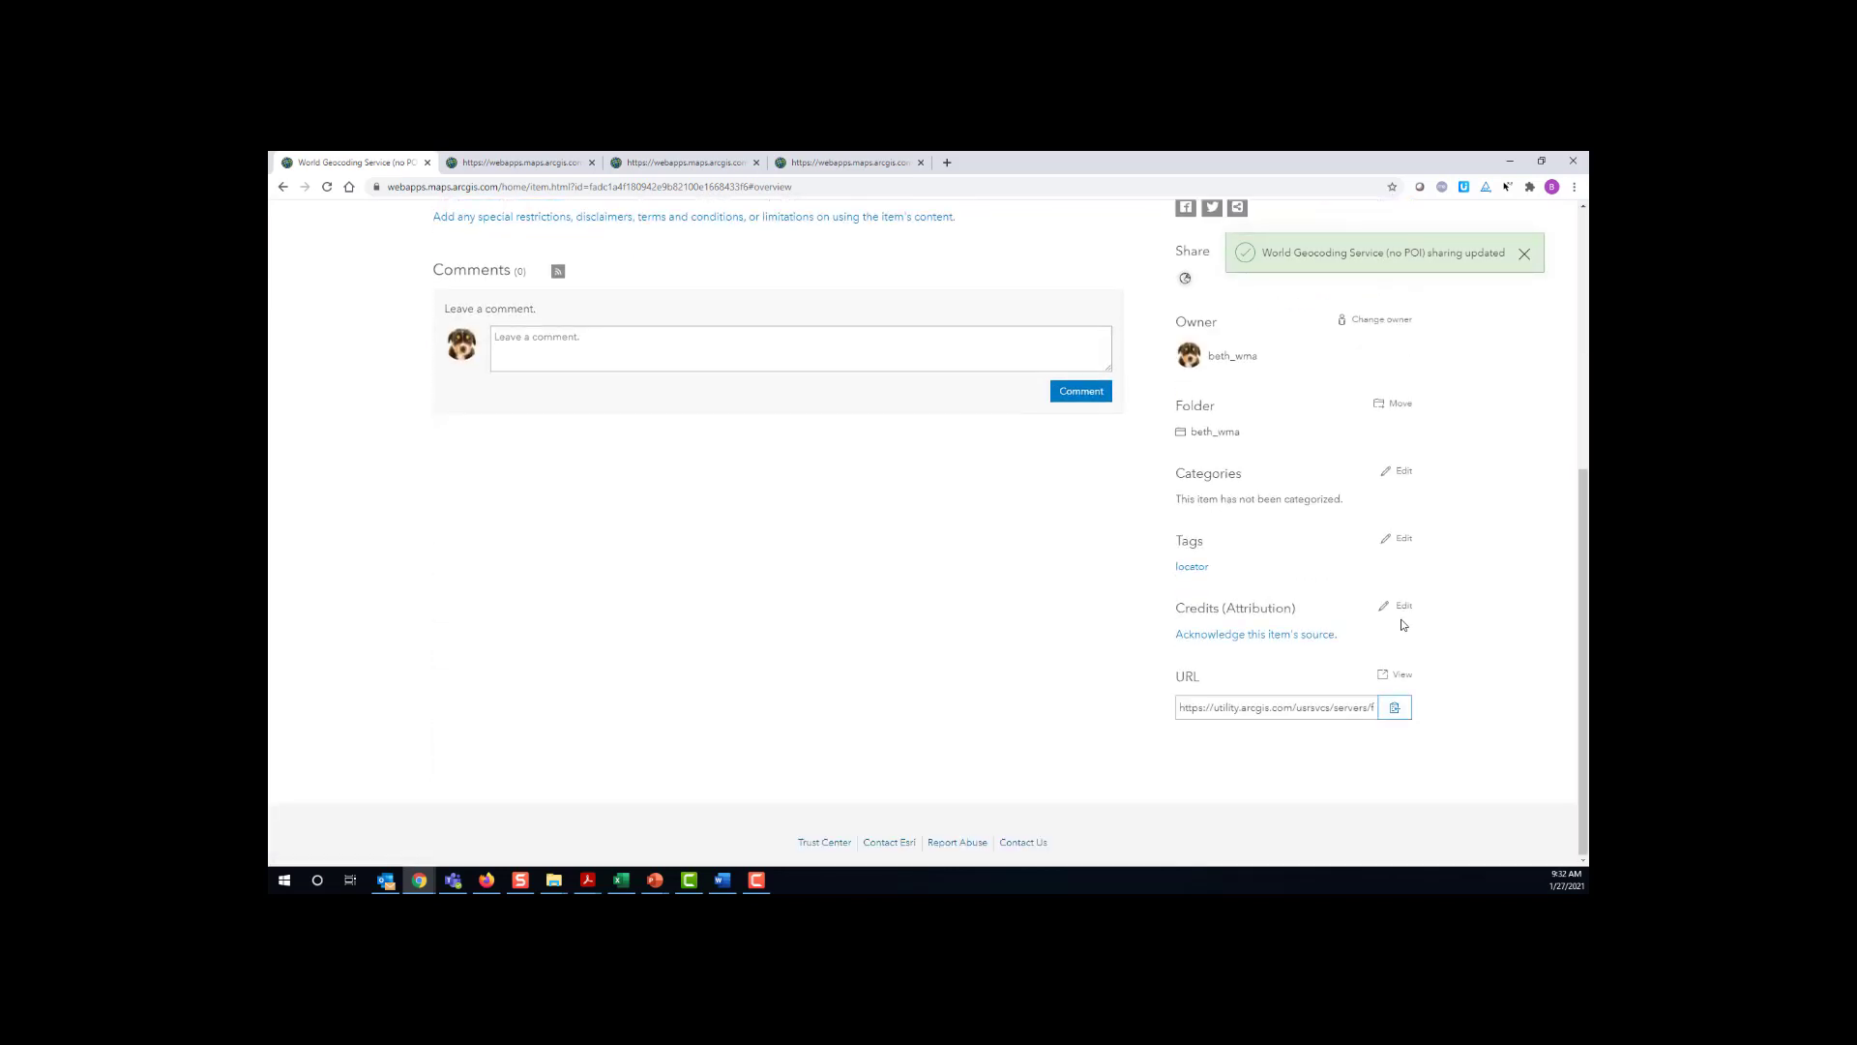
click(1396, 707)
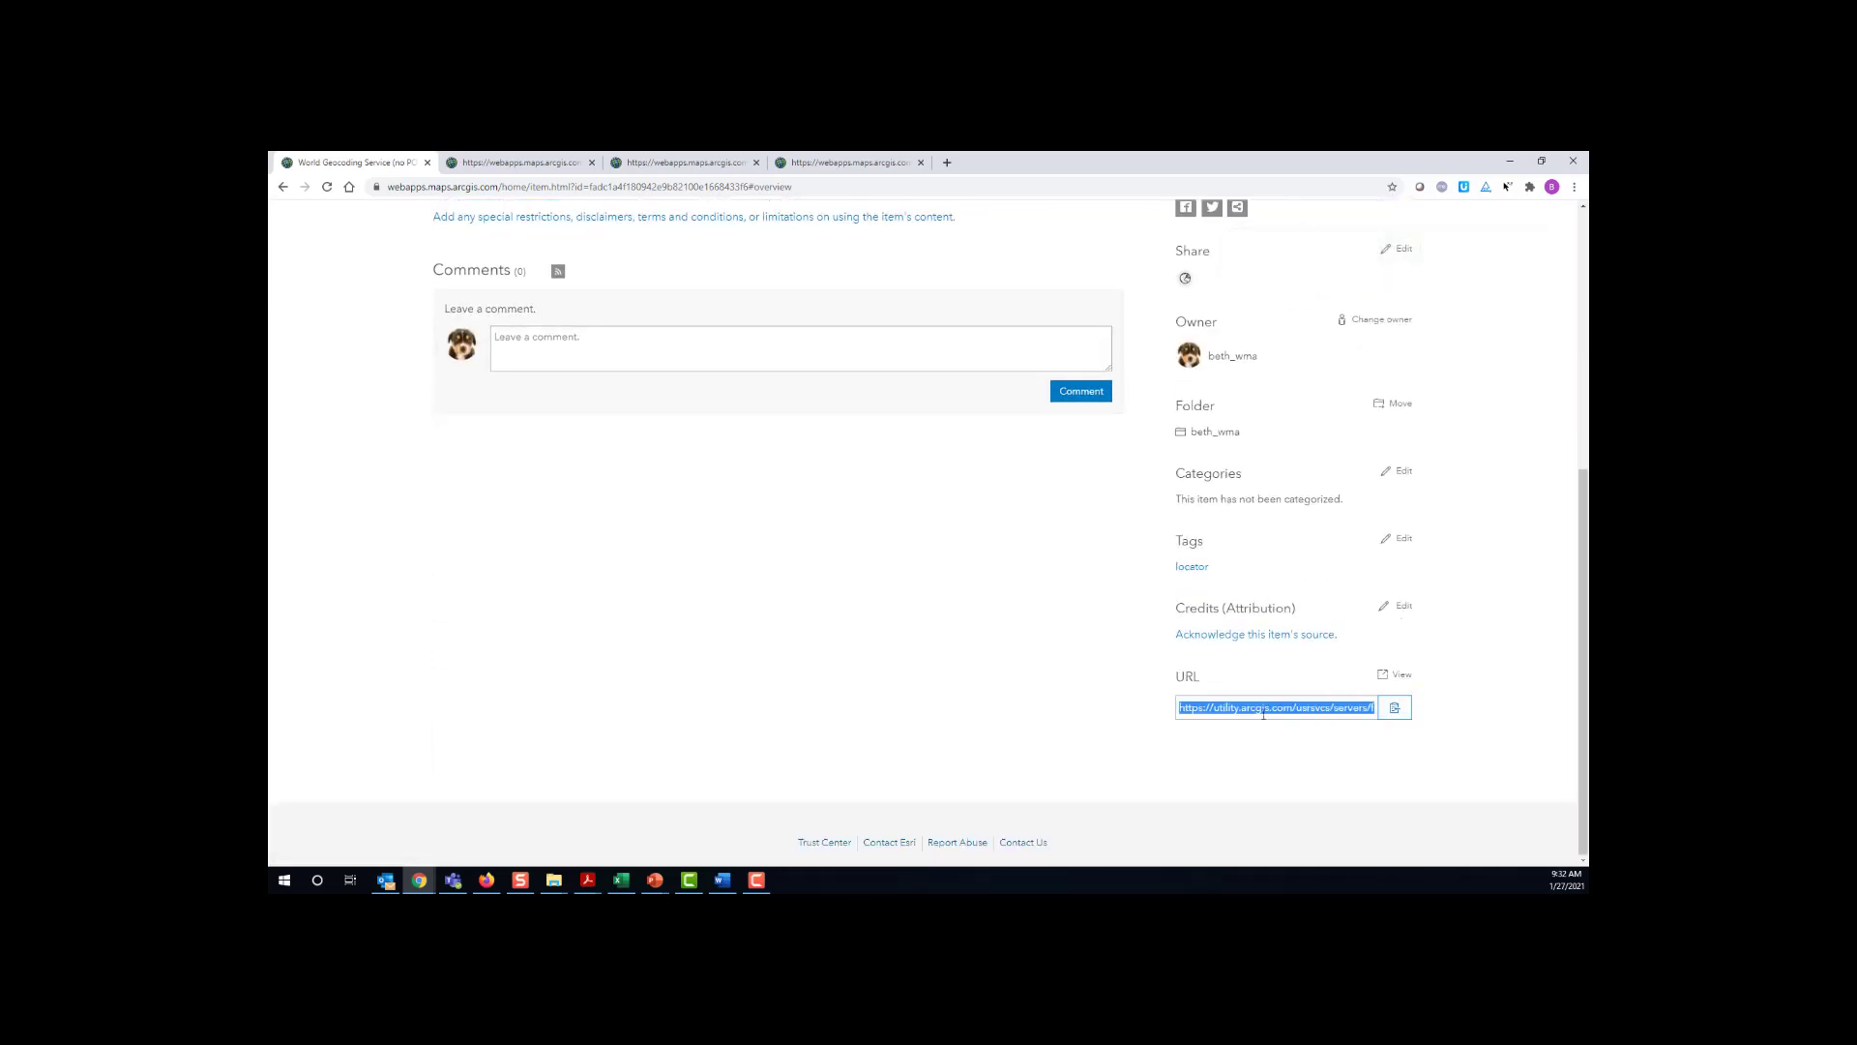
- Add a locator search source to the Zone Lookup app's search configuration using the copied locator view URL
click(547, 165)
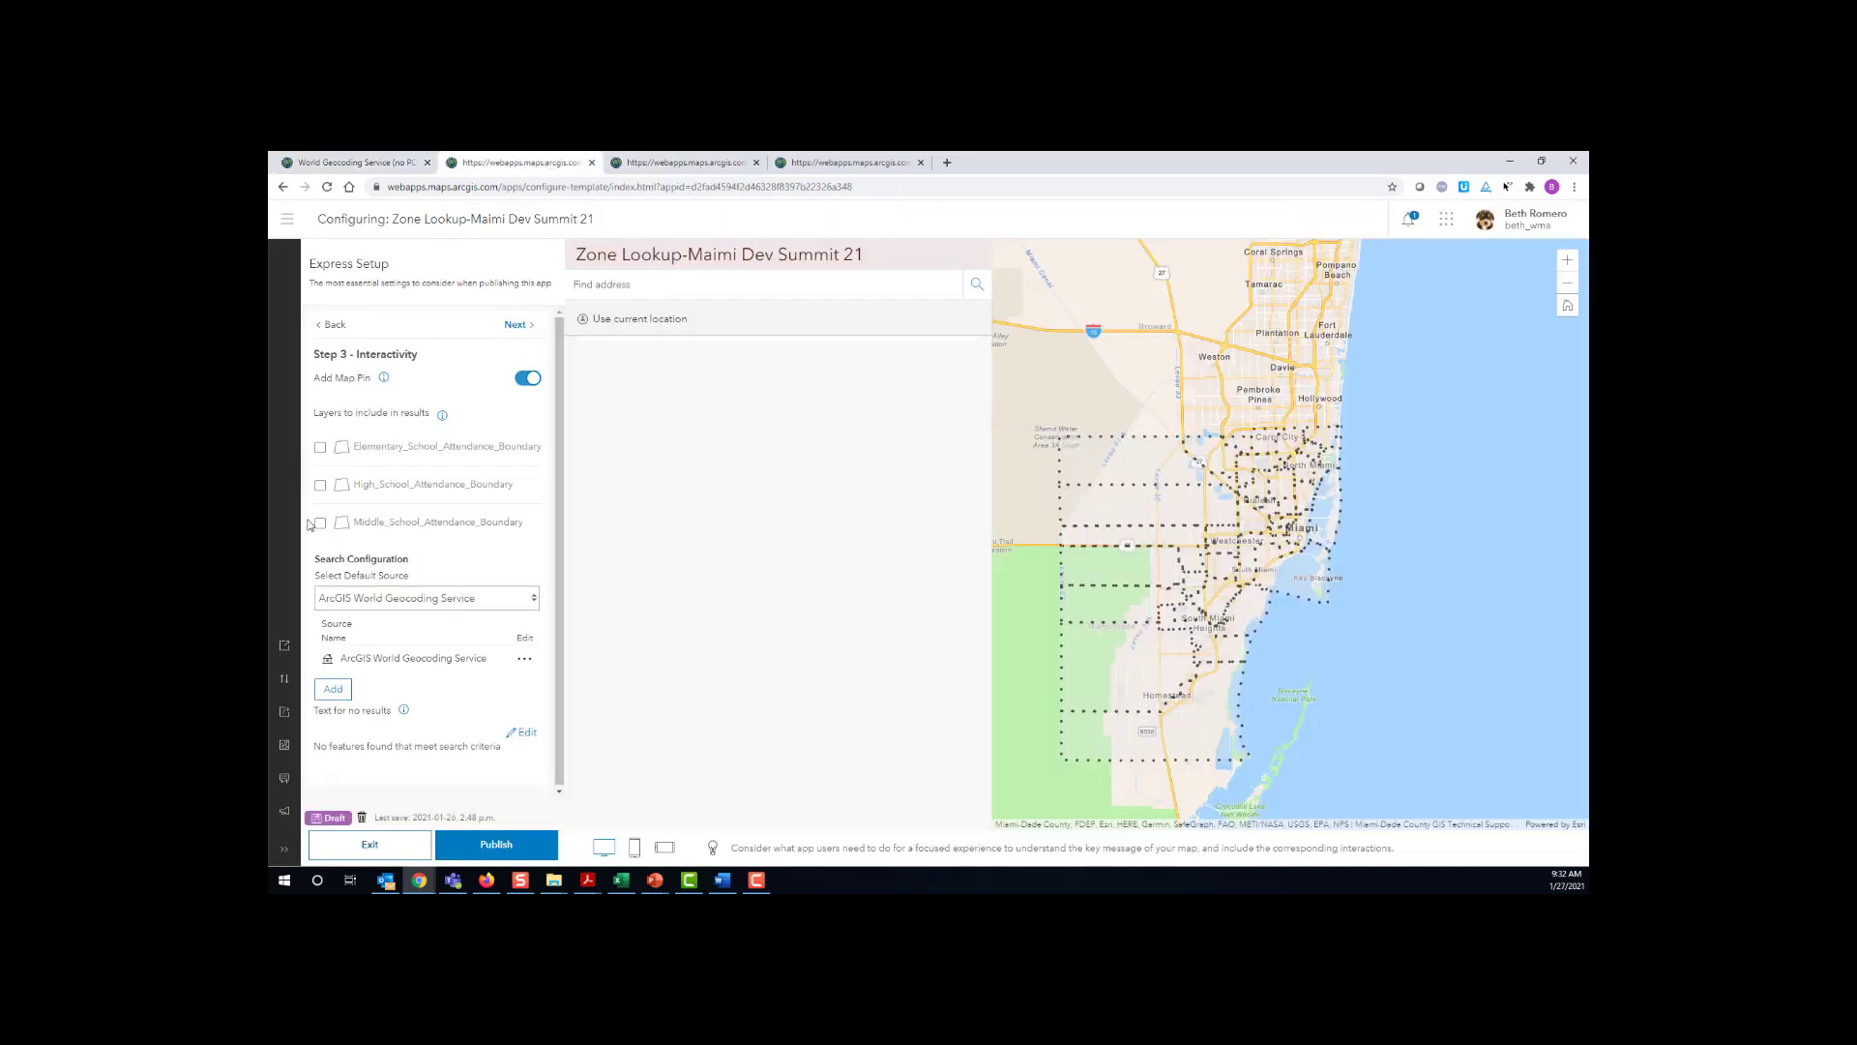
click(341, 691)
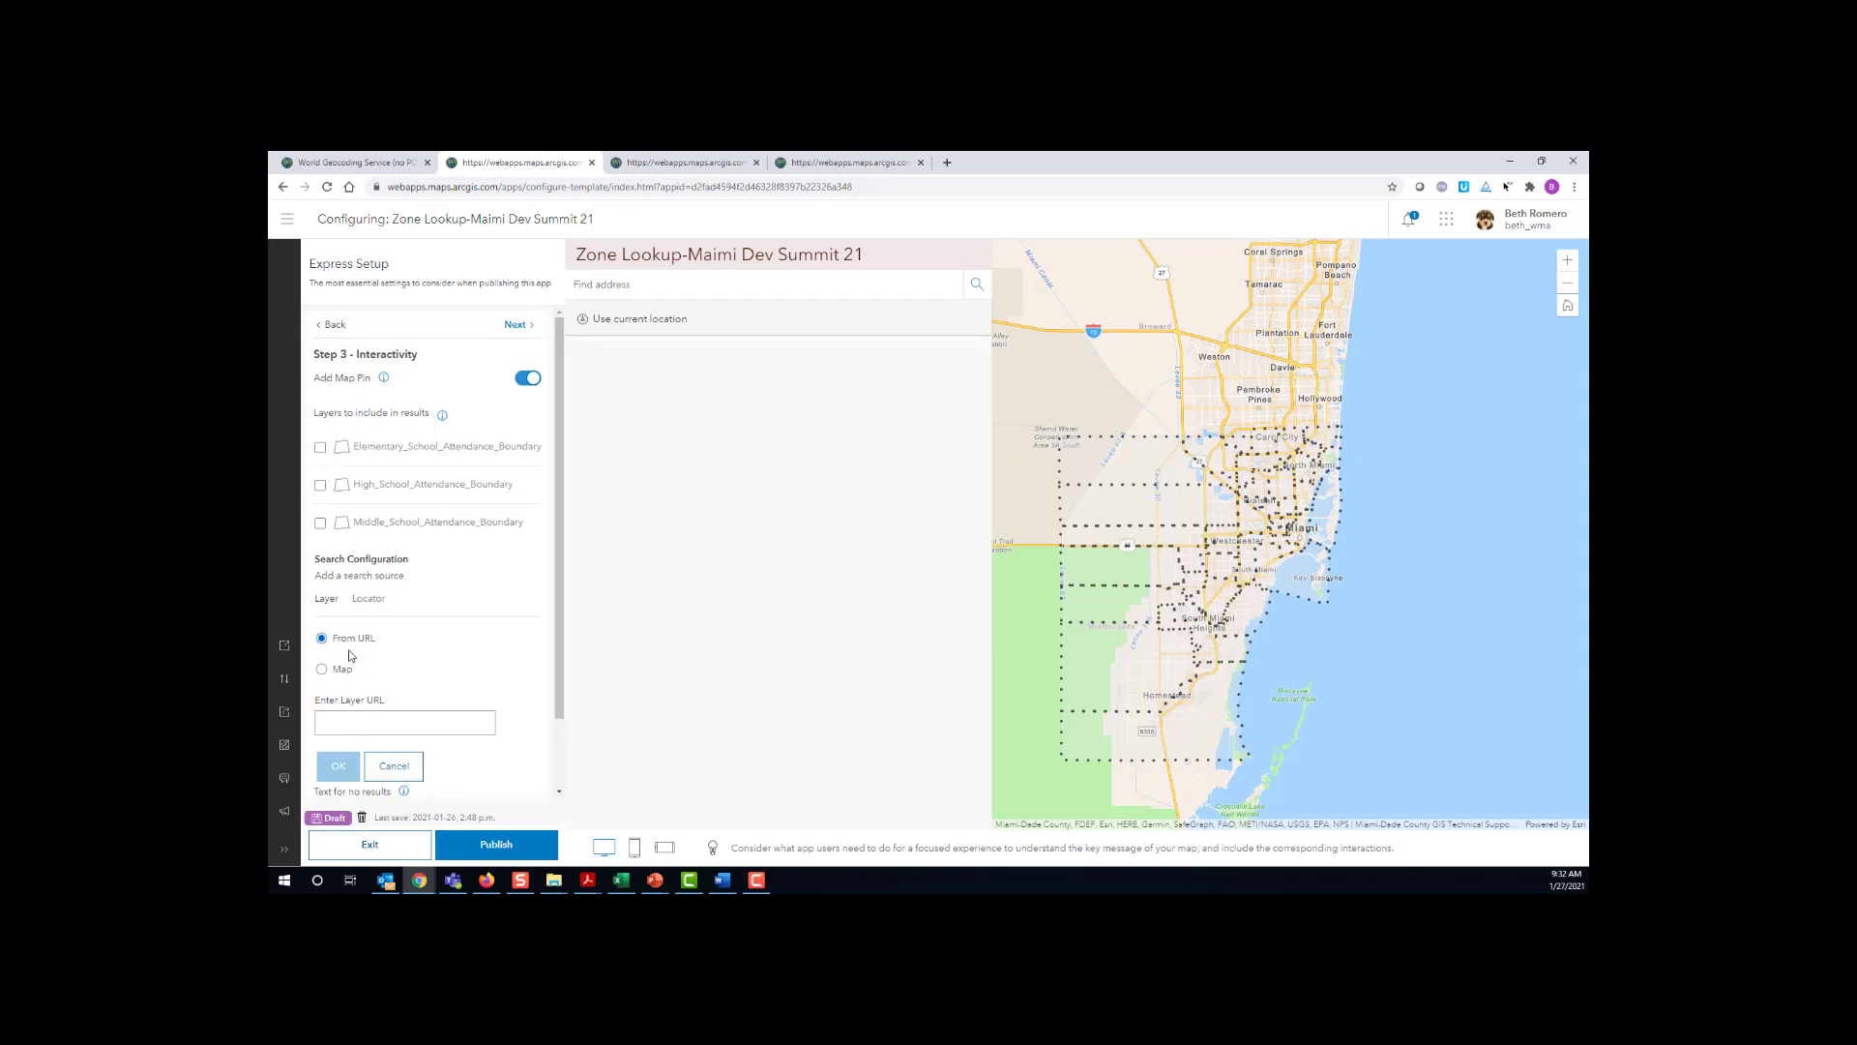
click(368, 597)
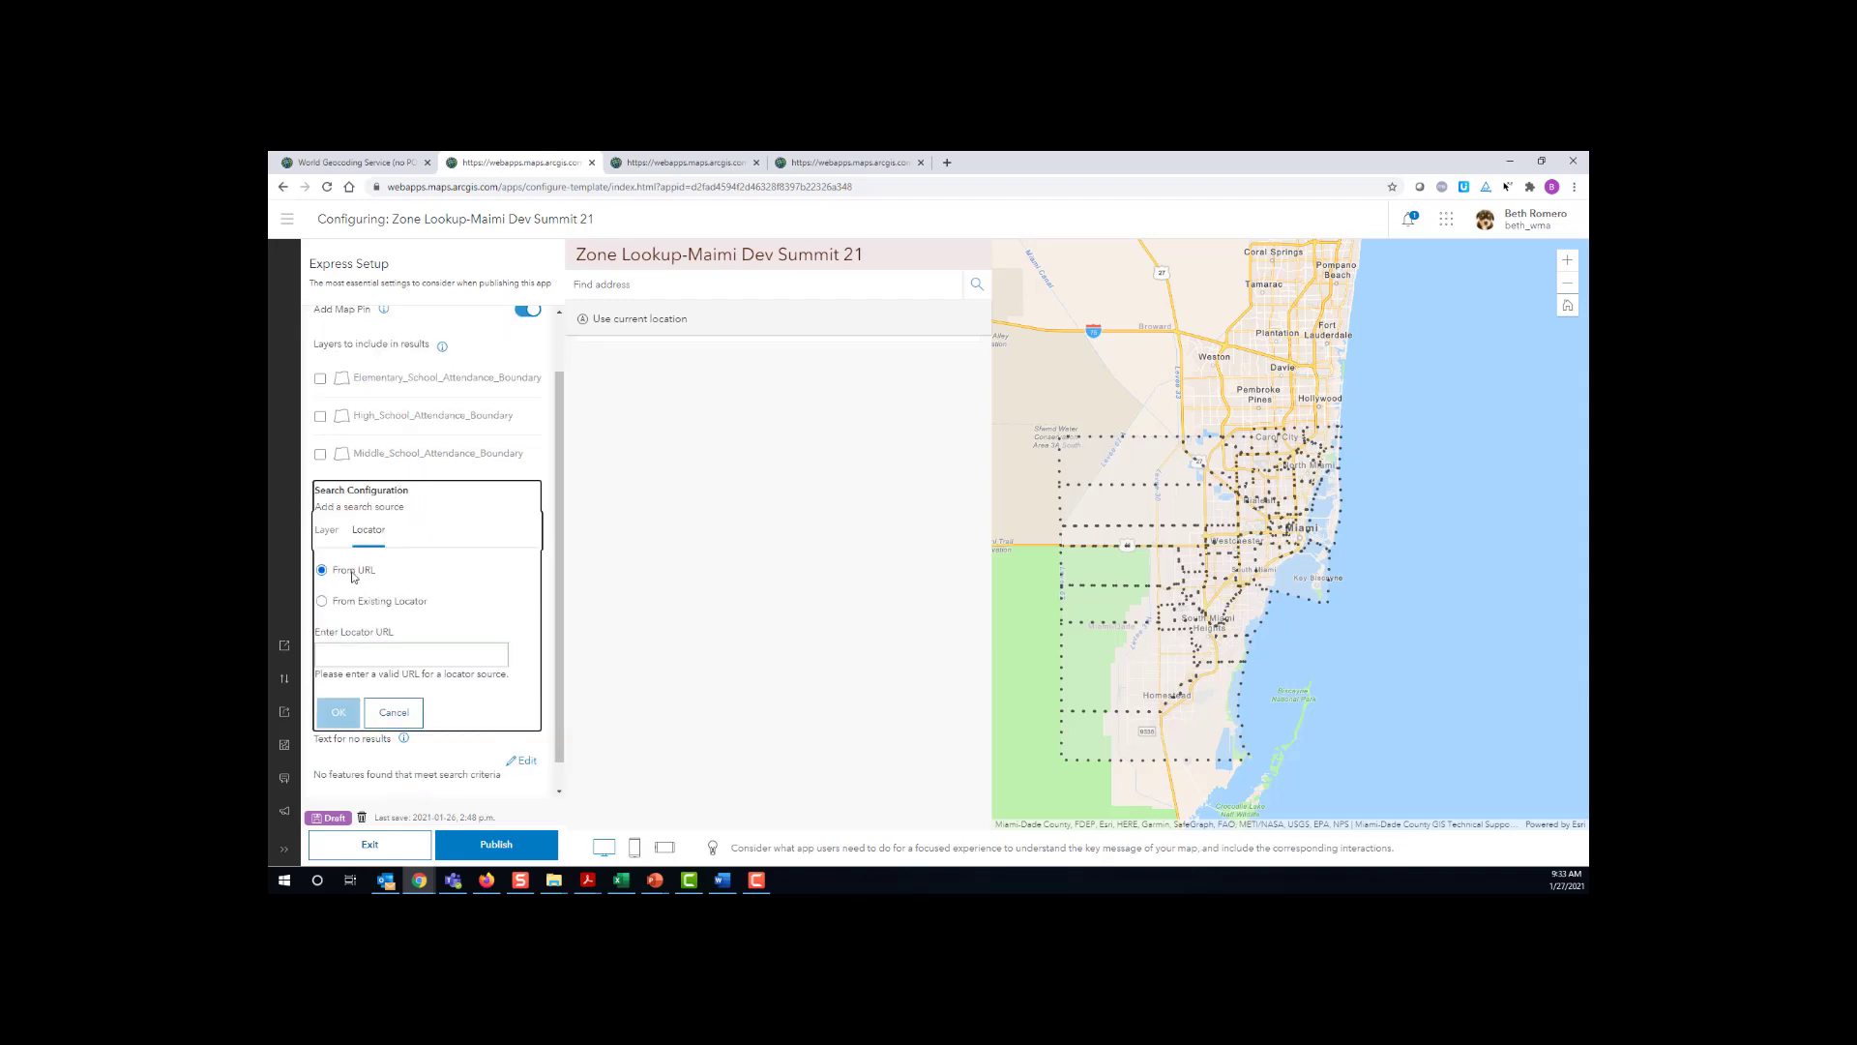
right_click(340, 654)
click(411, 545)
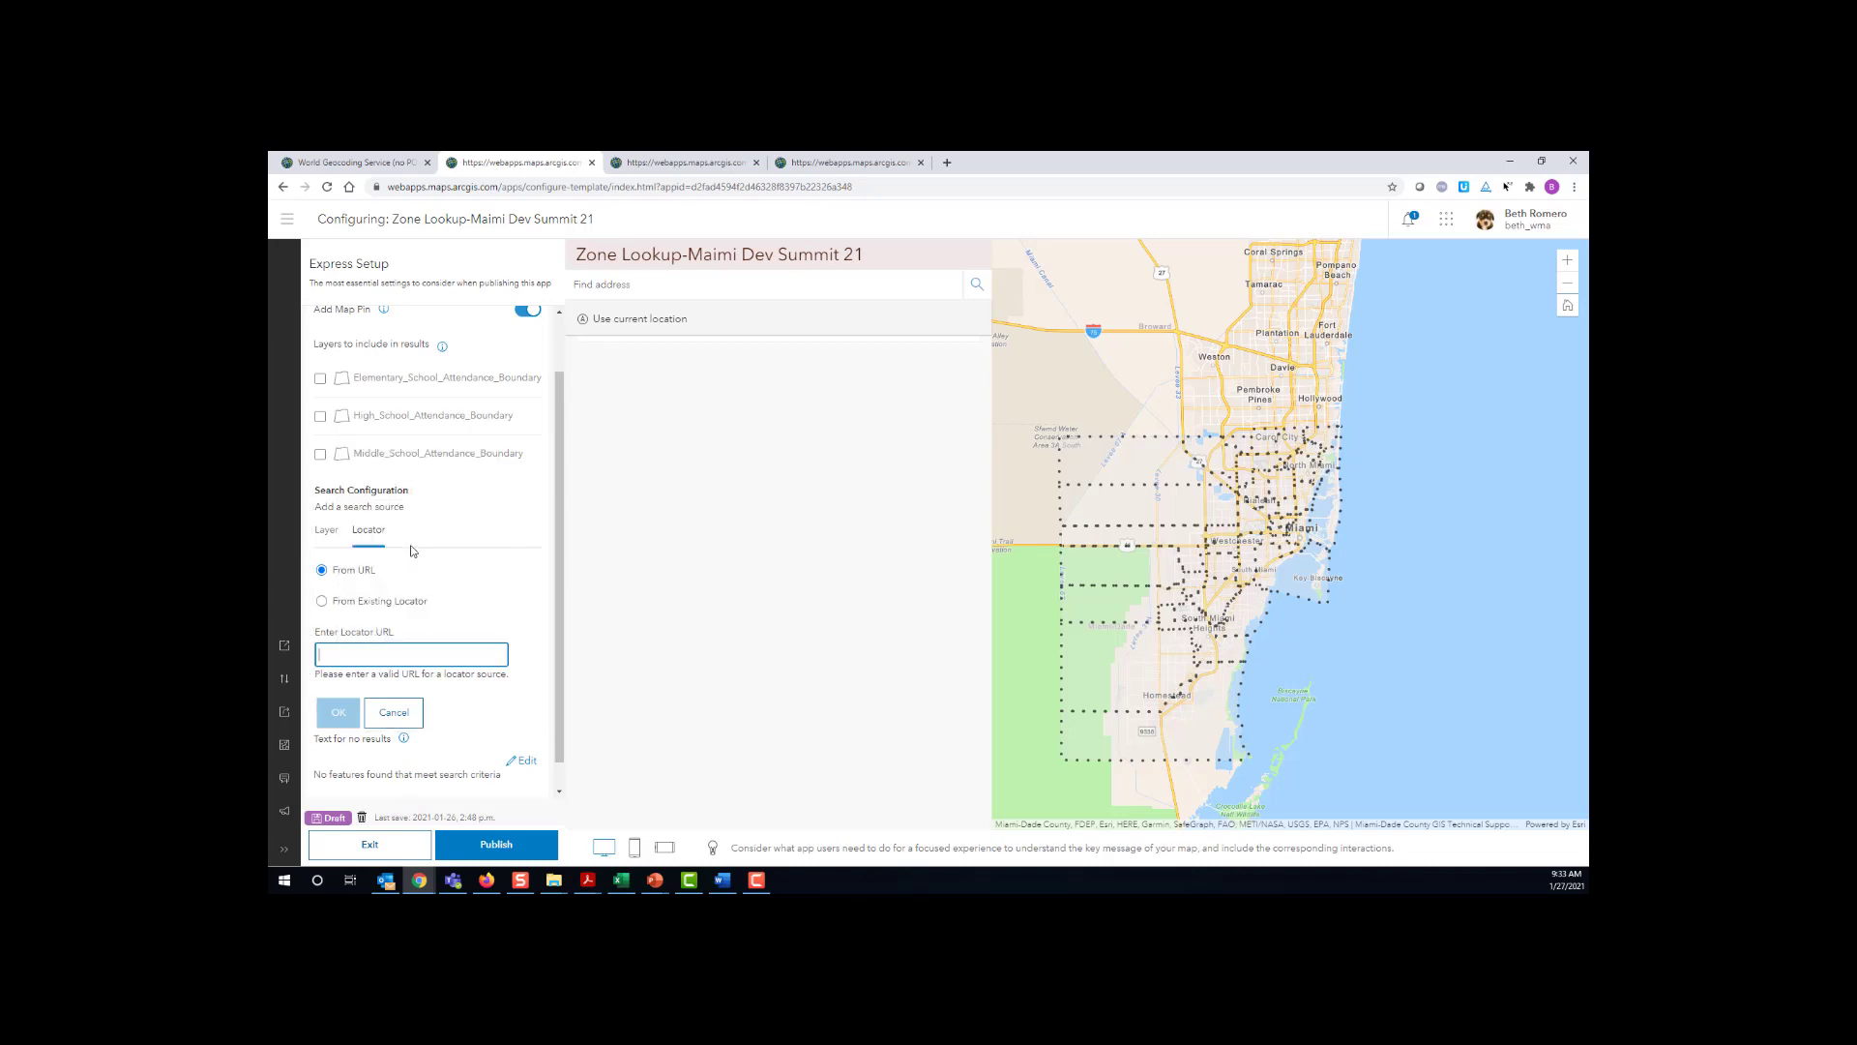
click(480, 693)
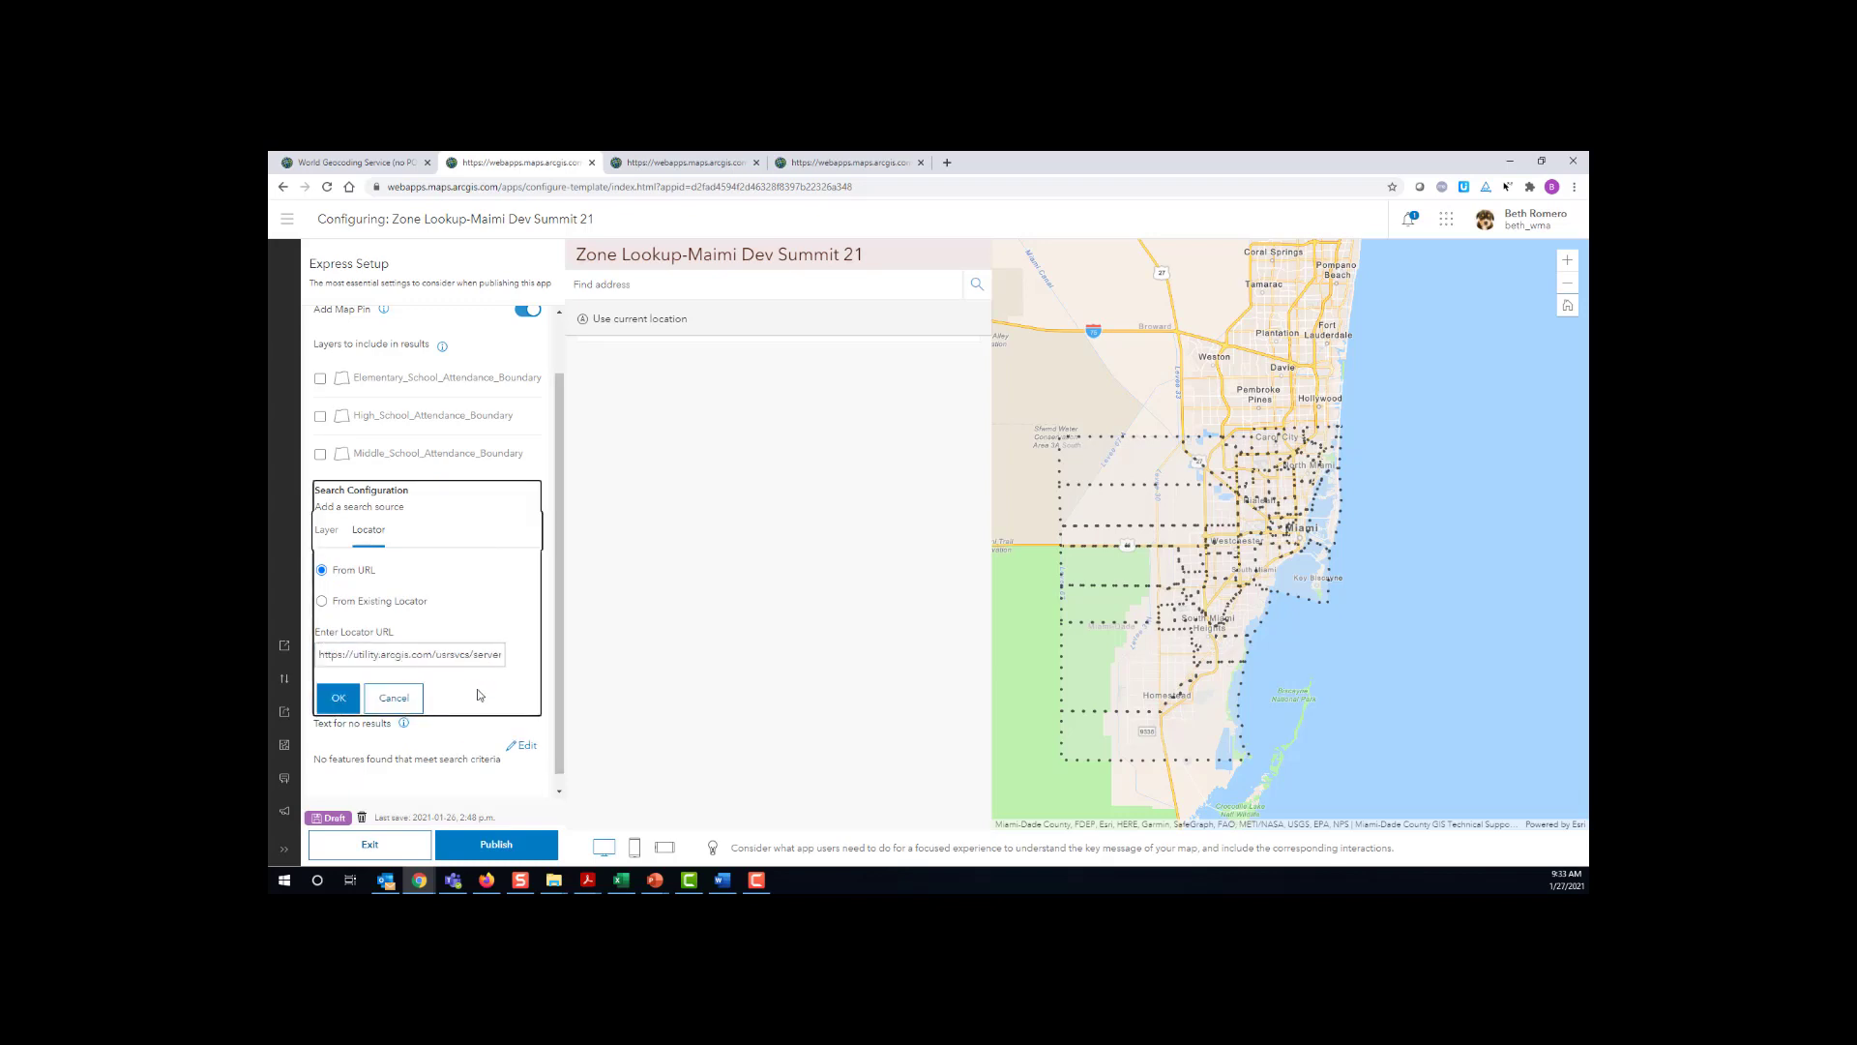
click(332, 703)
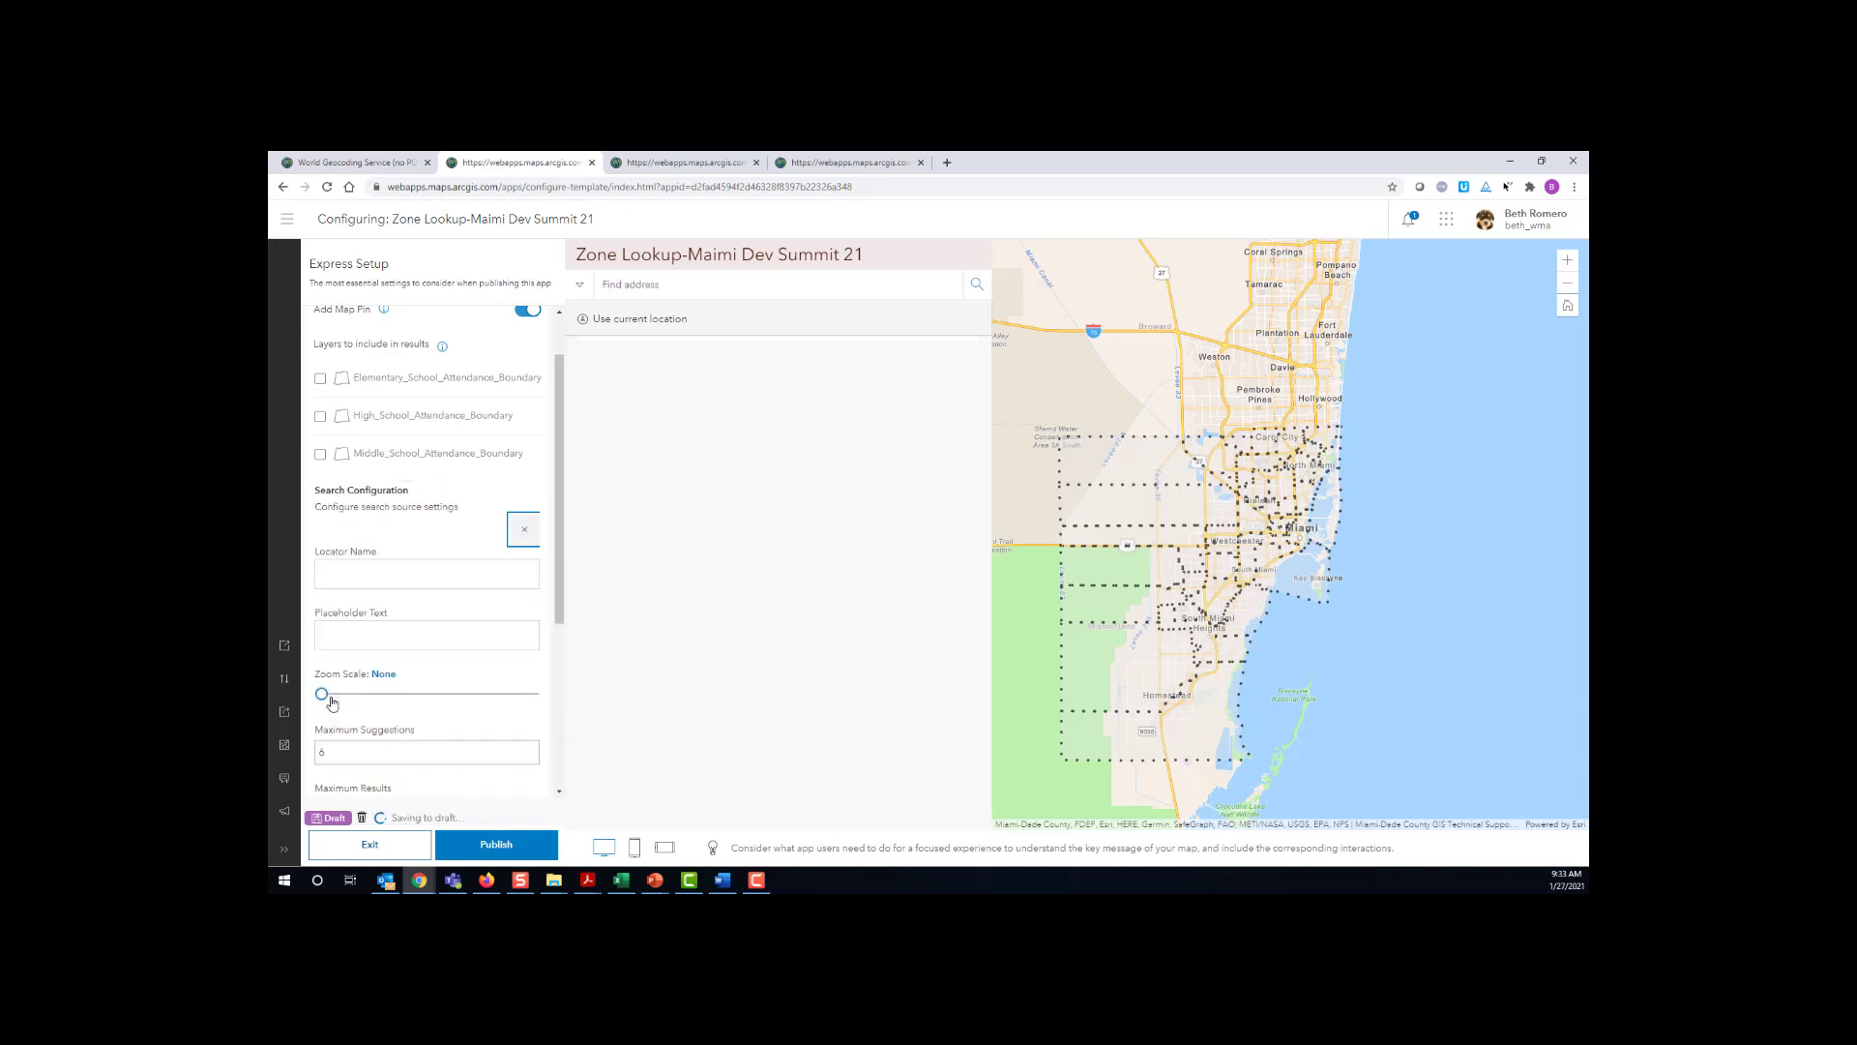
- Name the new locator source World Locator (no POI), set its placeholder text to Enter Address, and finish its settings
click(388, 576)
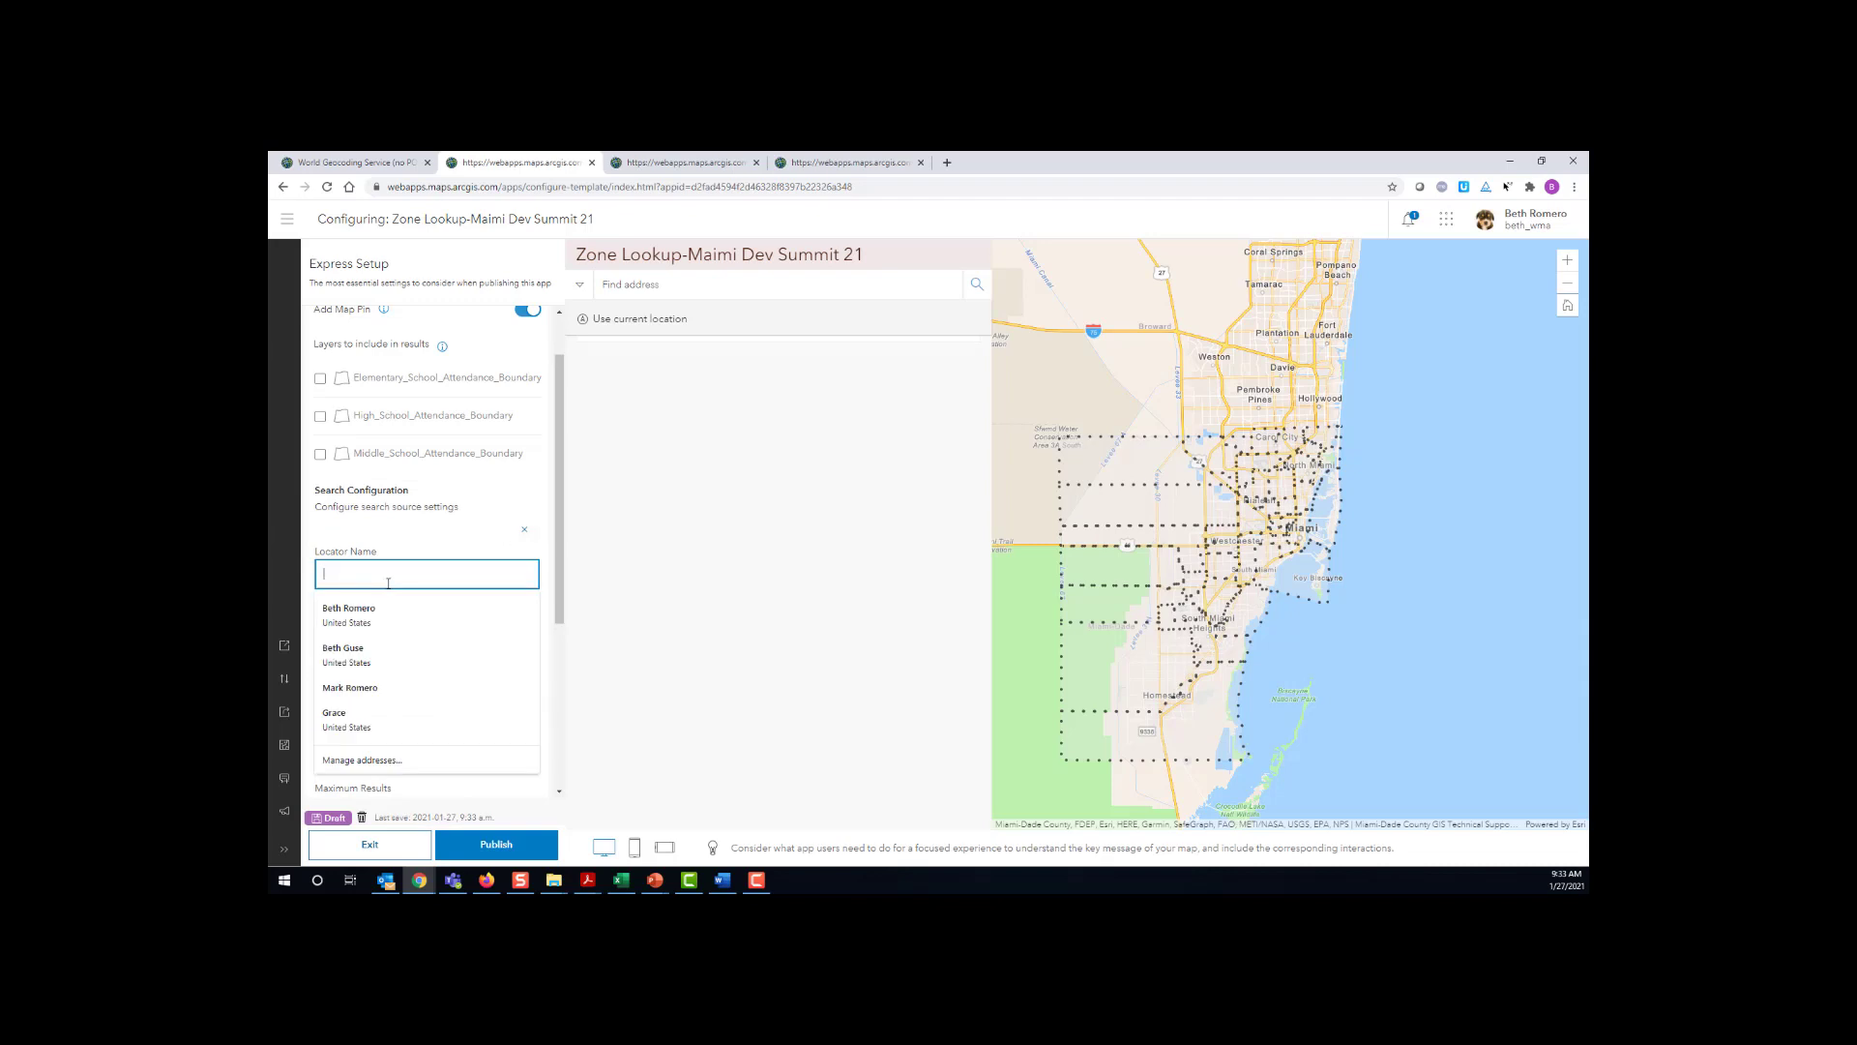
text(Wo)
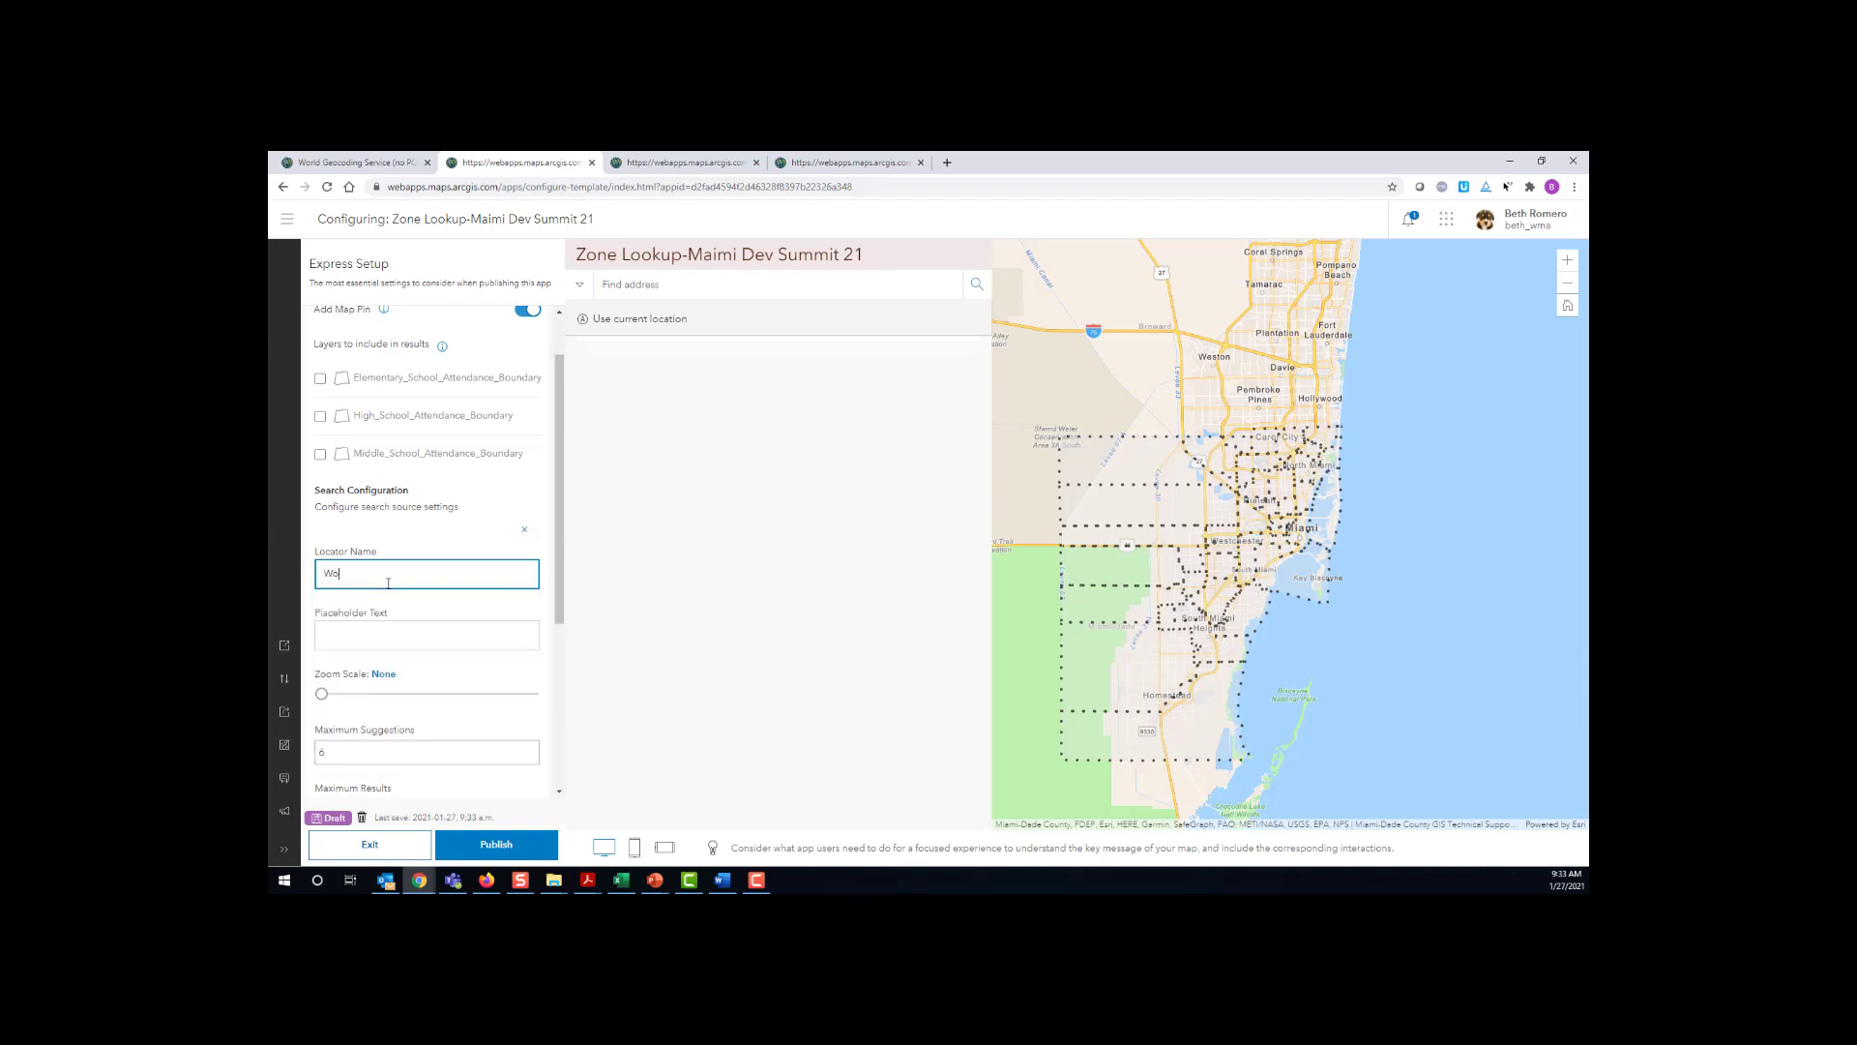
text(rld Locator (no POI)
click(376, 637)
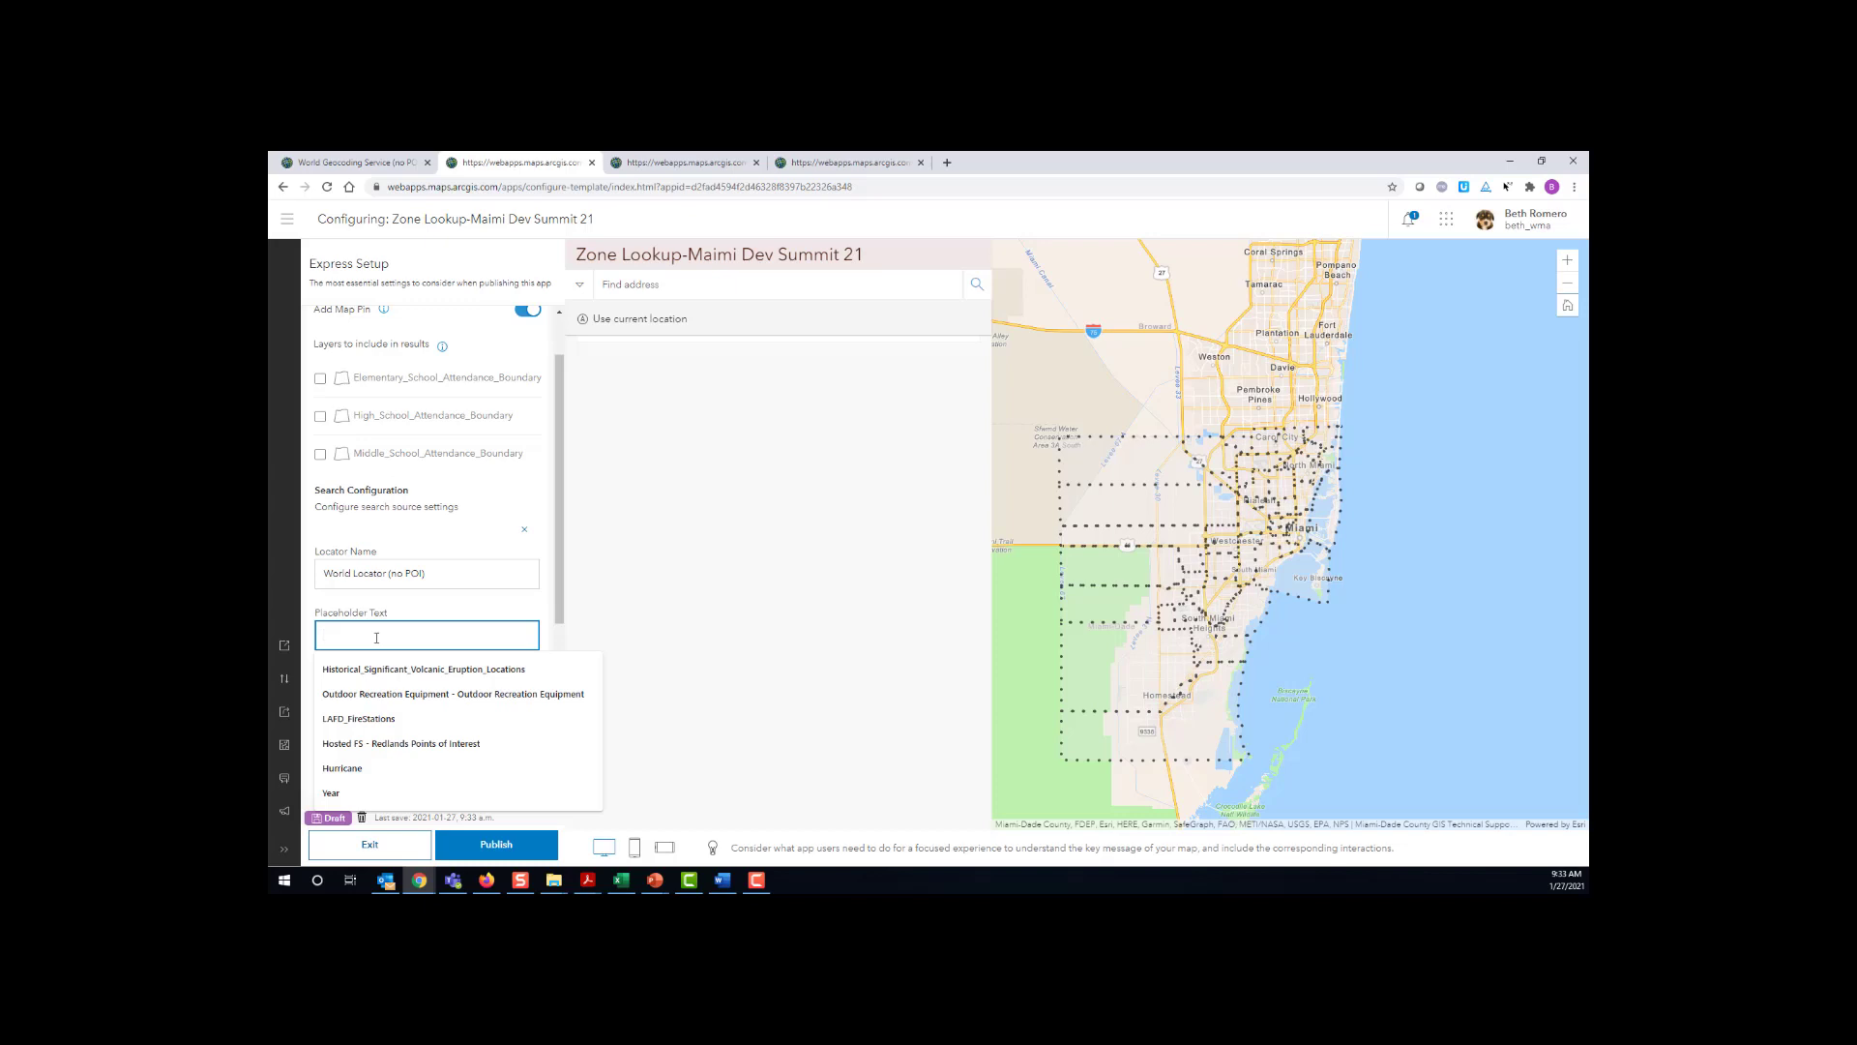
text(Enter A)
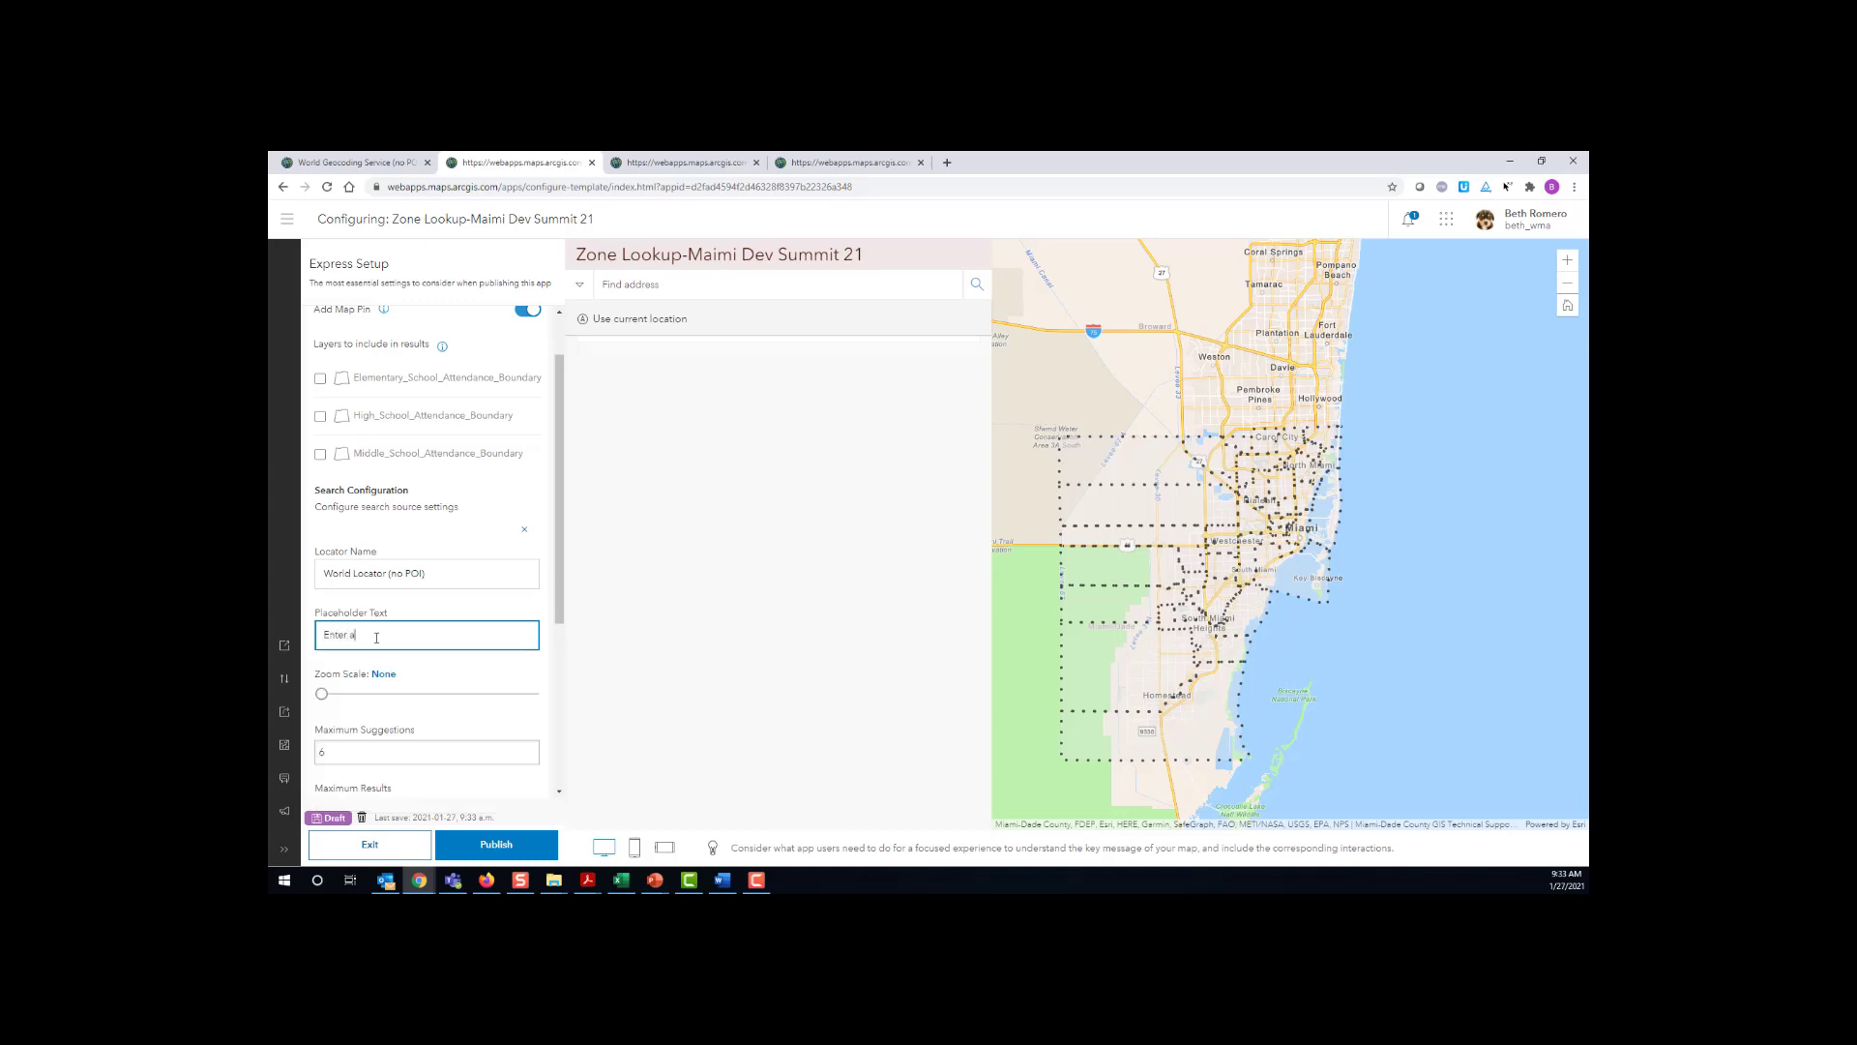
text(ddress)
click(417, 711)
scroll(418, 712, down, 2)
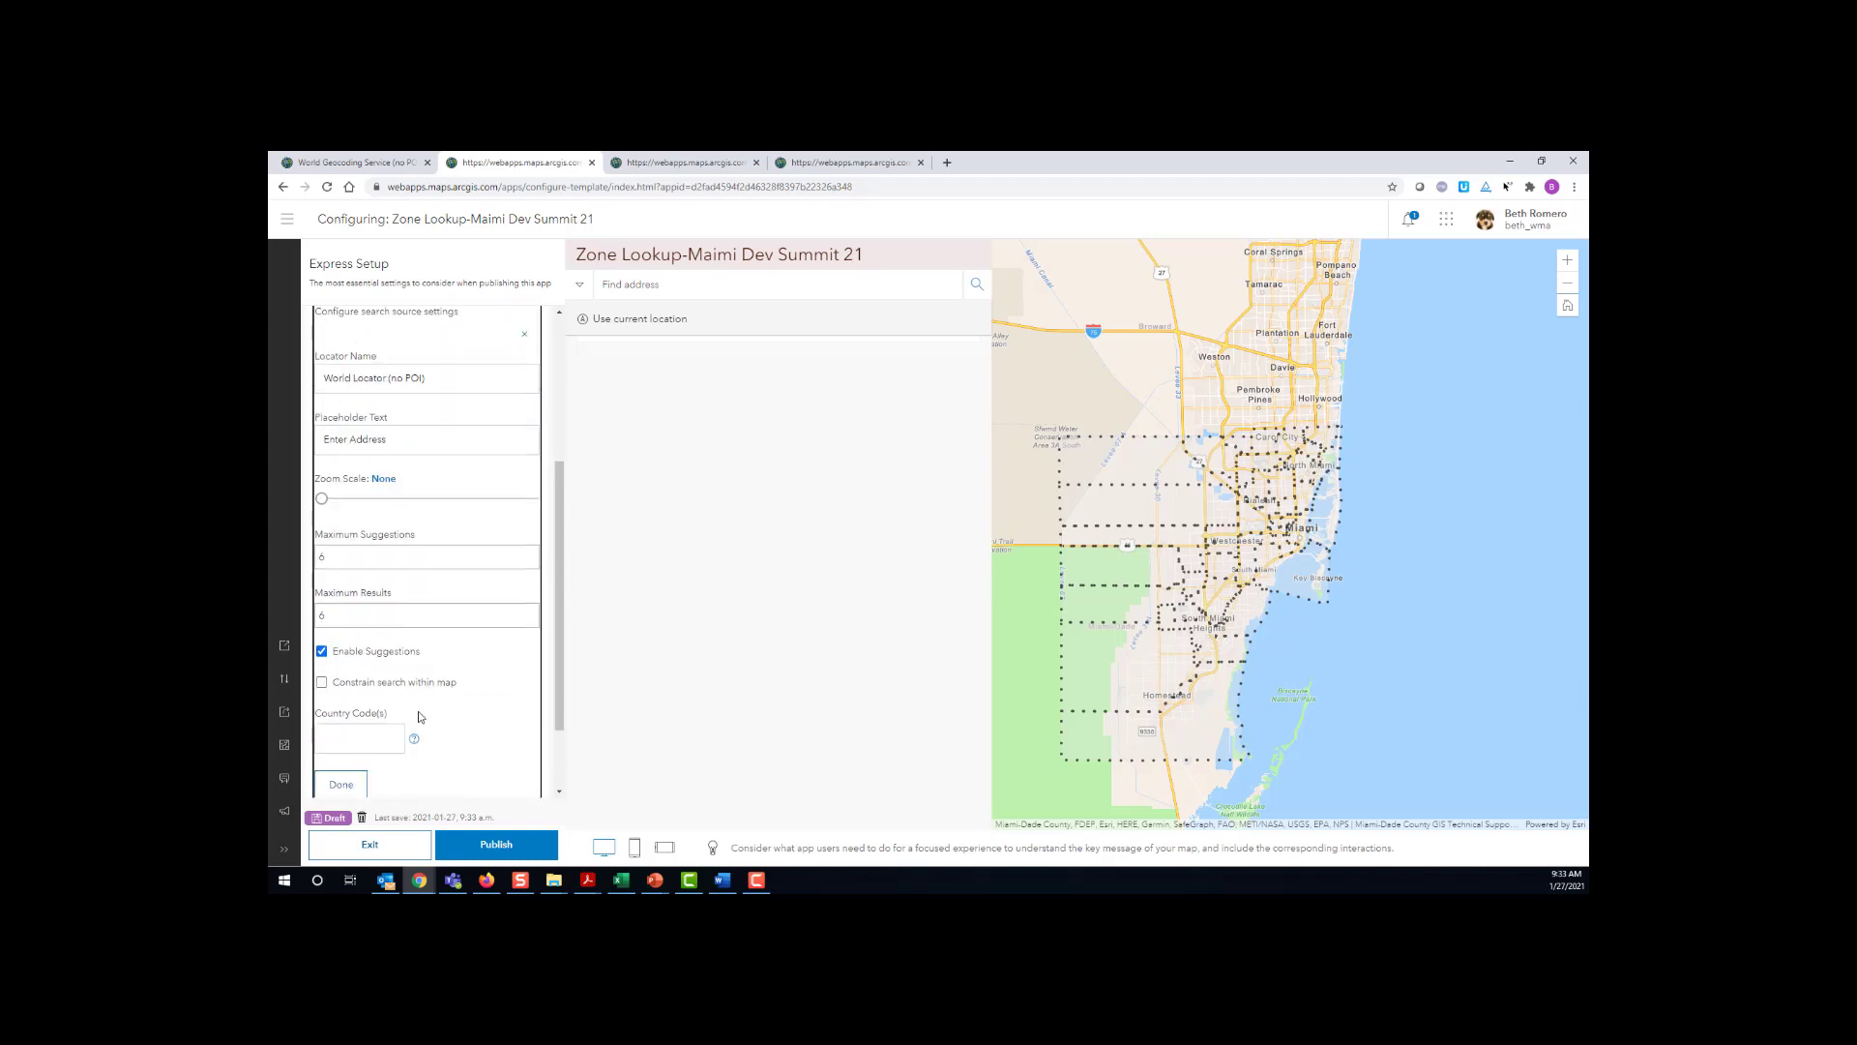
scroll(420, 716, down, 1)
click(340, 704)
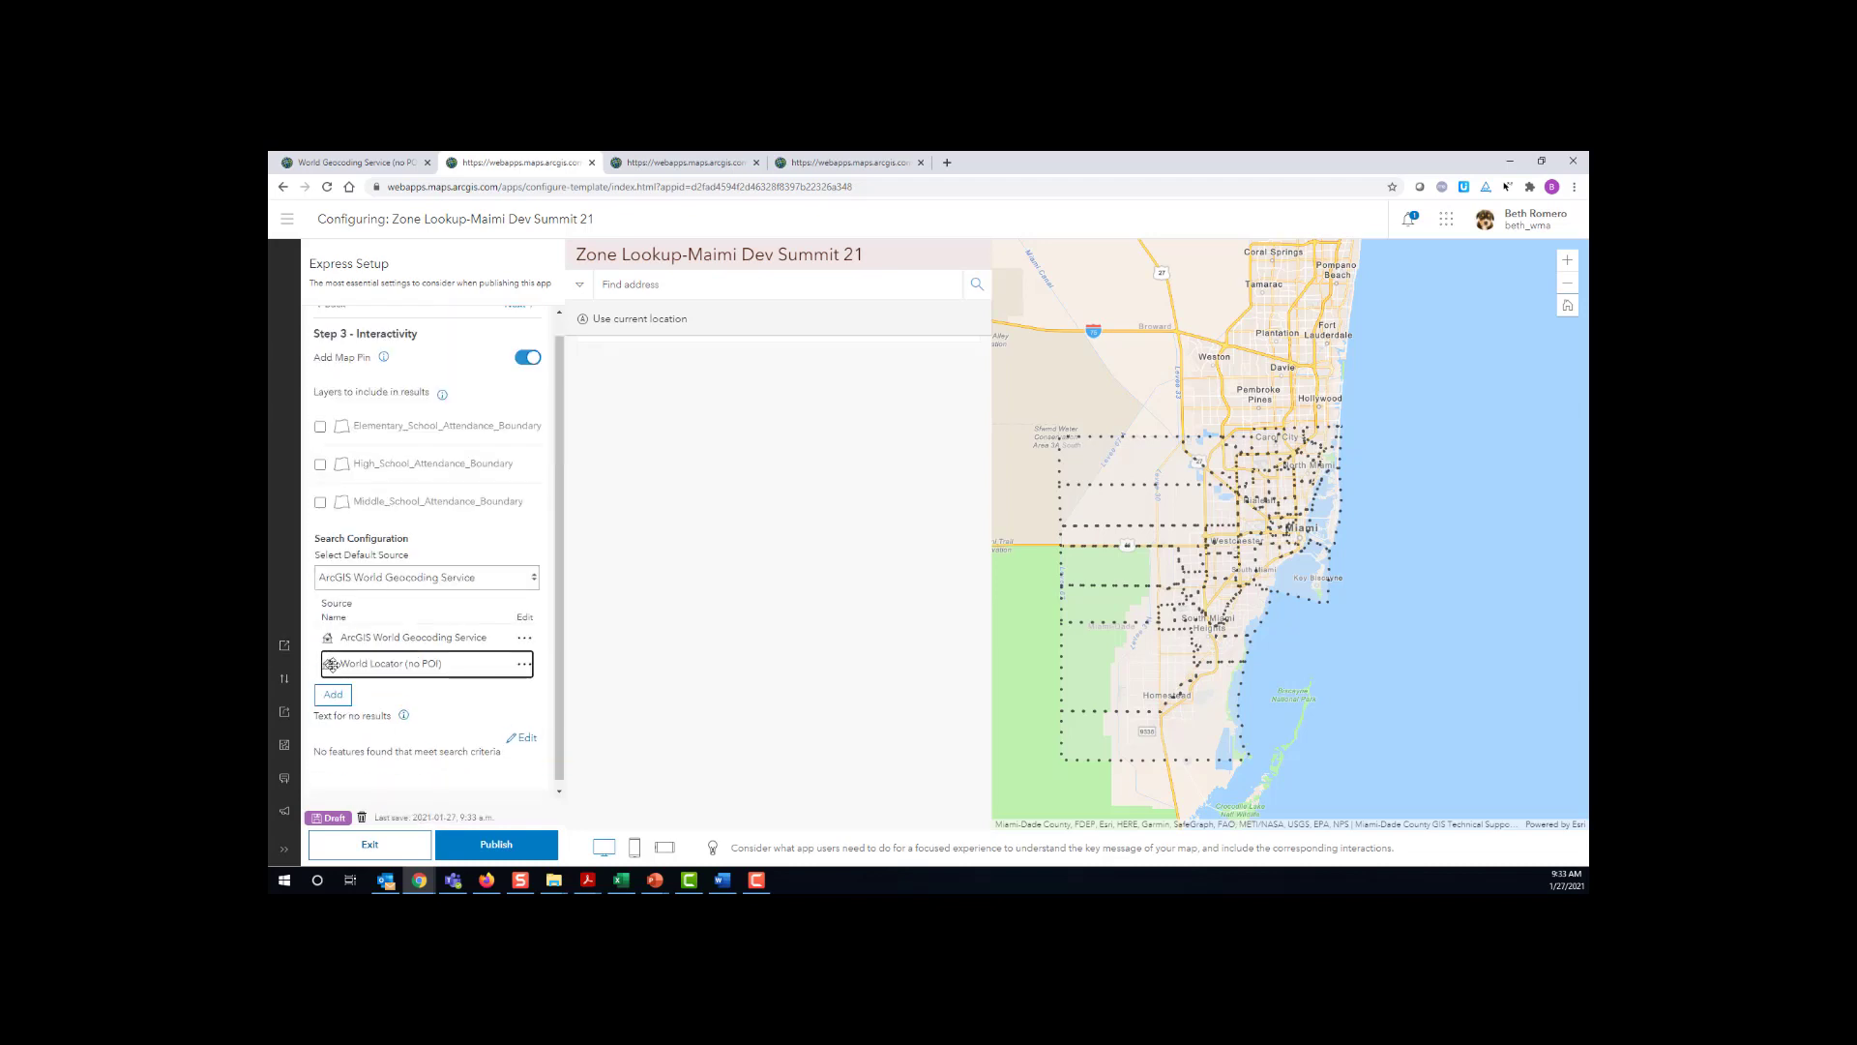
- Move World Locator (no POI) above ArcGIS World Geocoding Service in the source list and make it the default search source
drag(394, 665, 398, 637)
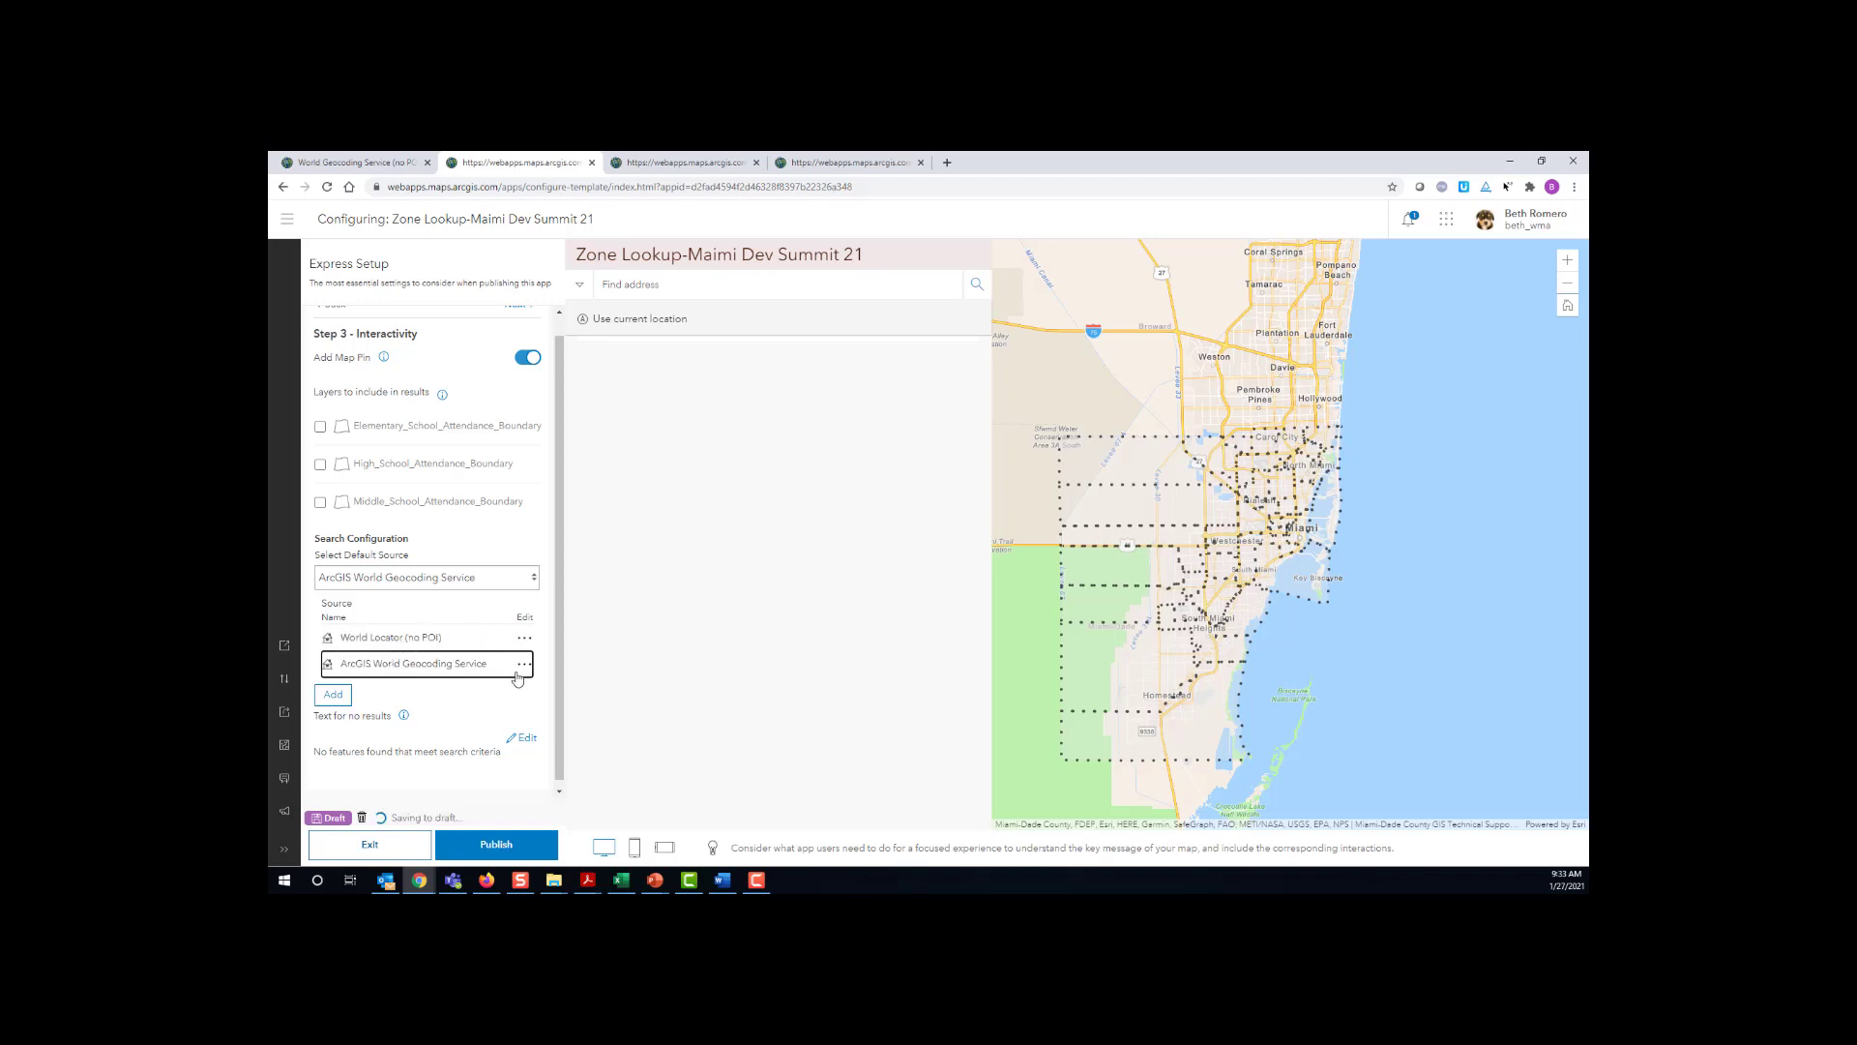
click(432, 577)
click(421, 612)
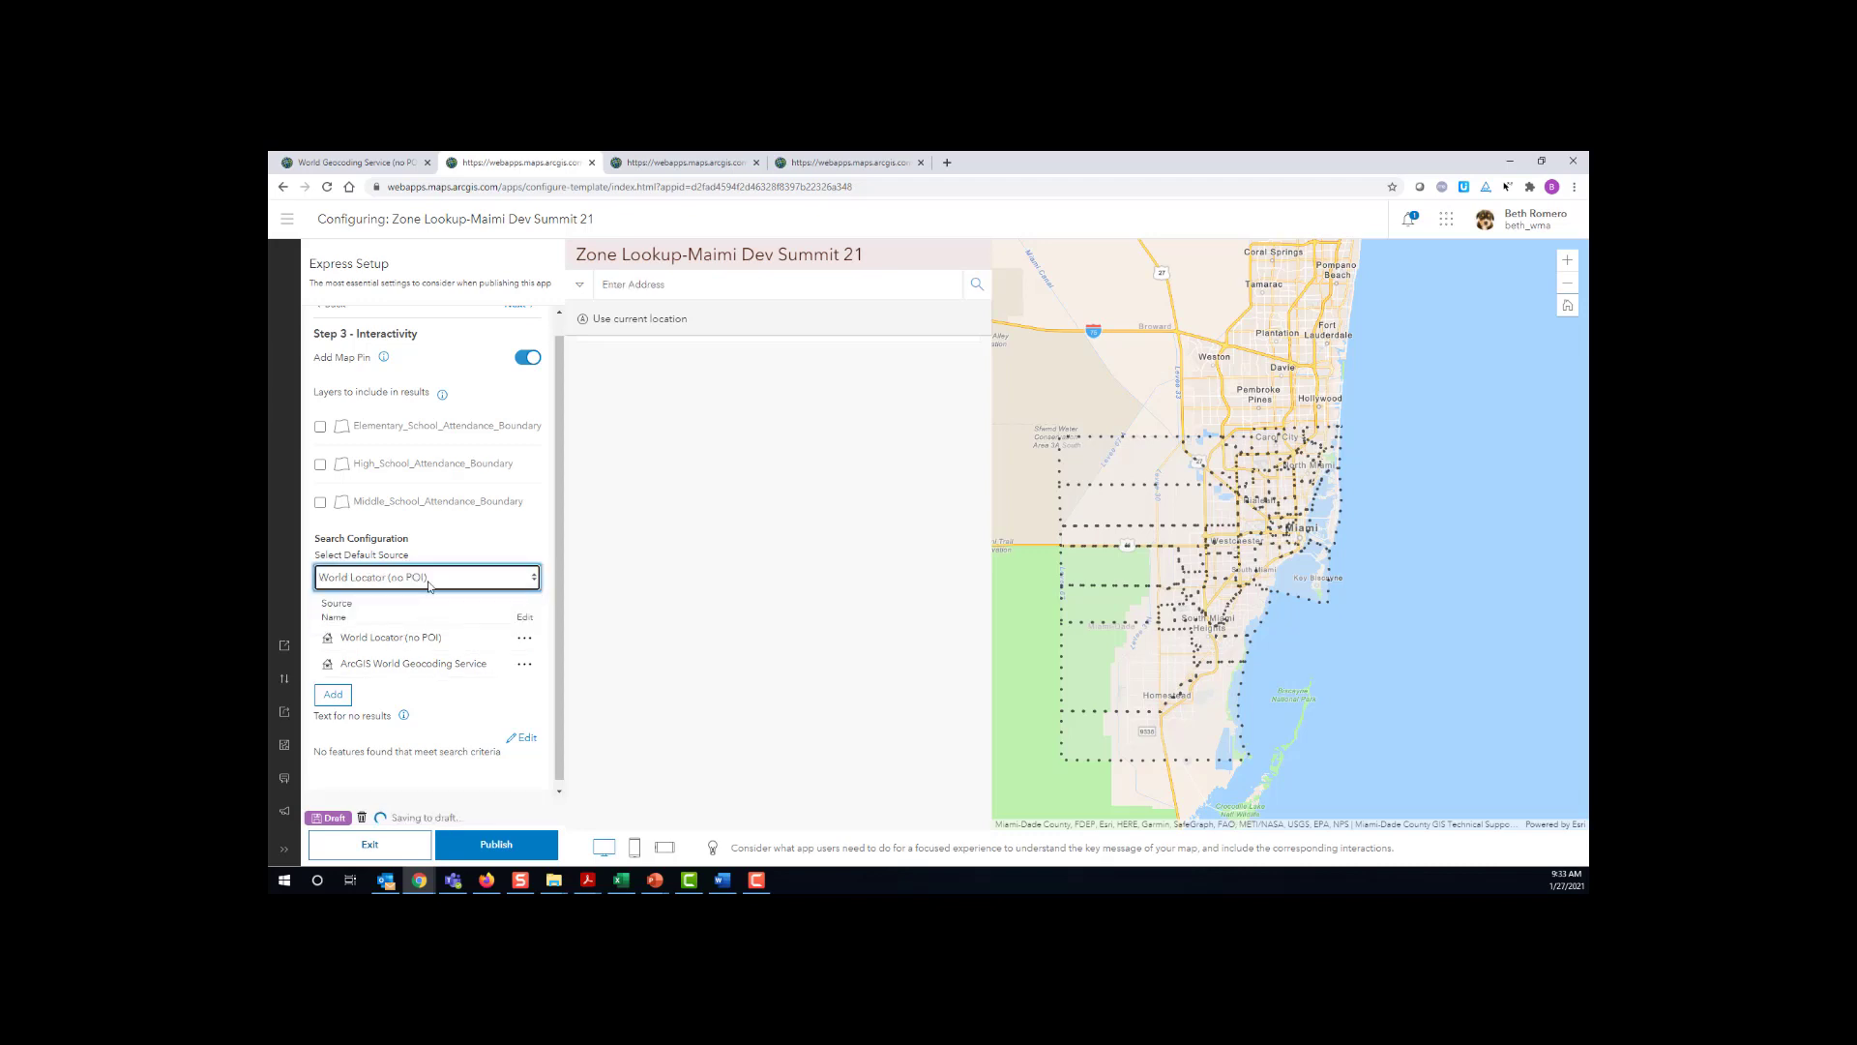
- Delete the ArcGIS World Geocoding Service source from the Zone Lookup app's search configuration
click(582, 287)
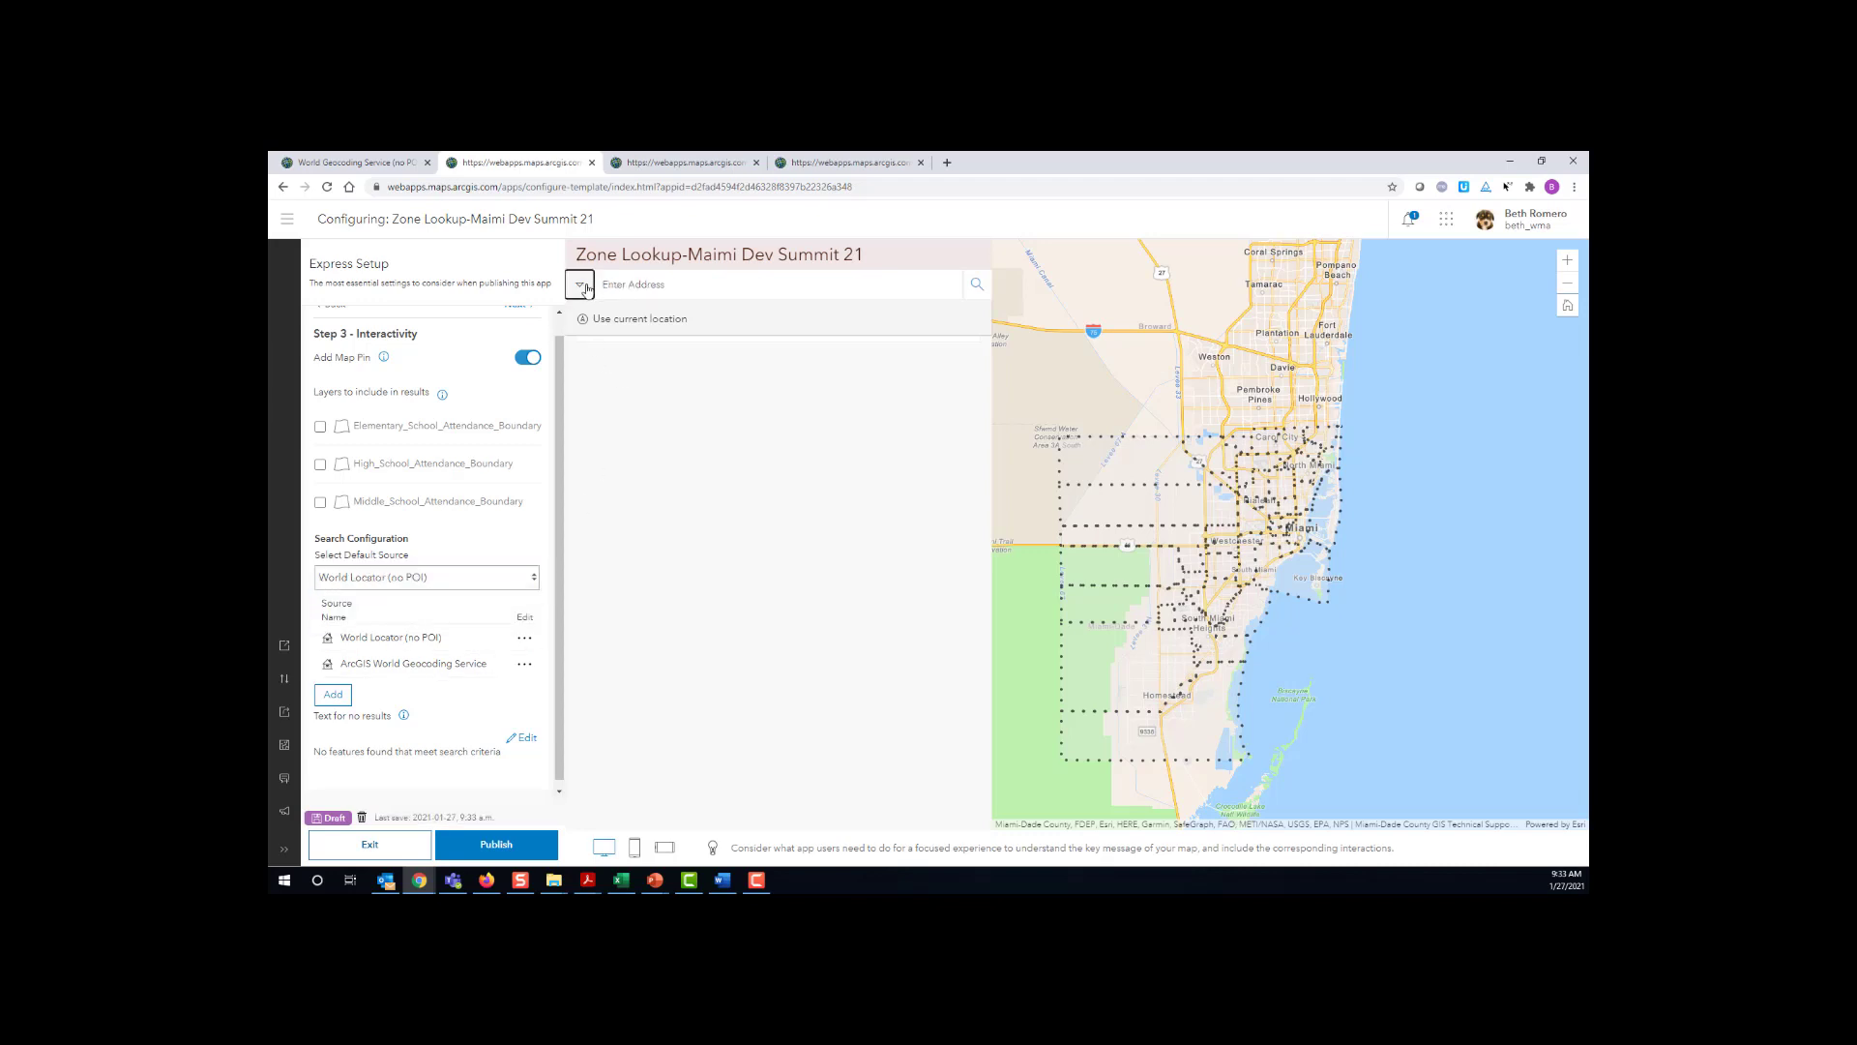
click(582, 288)
click(524, 666)
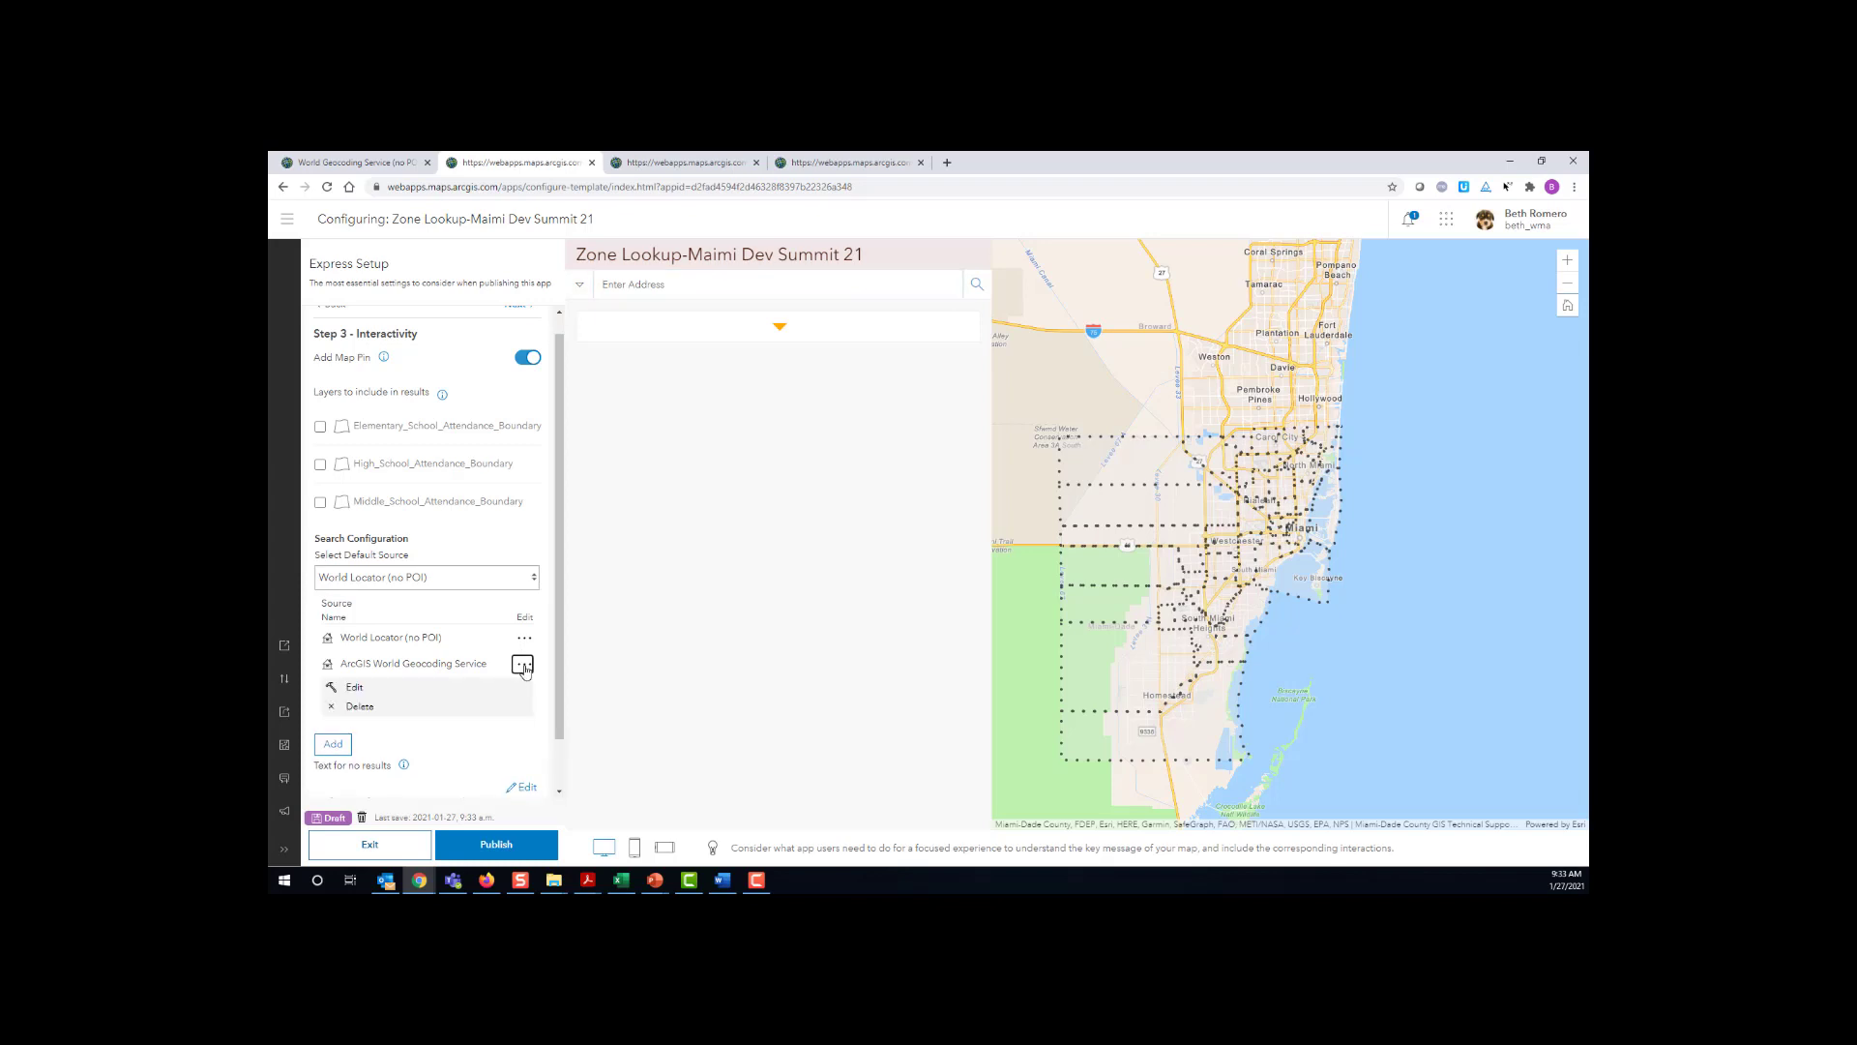
click(483, 707)
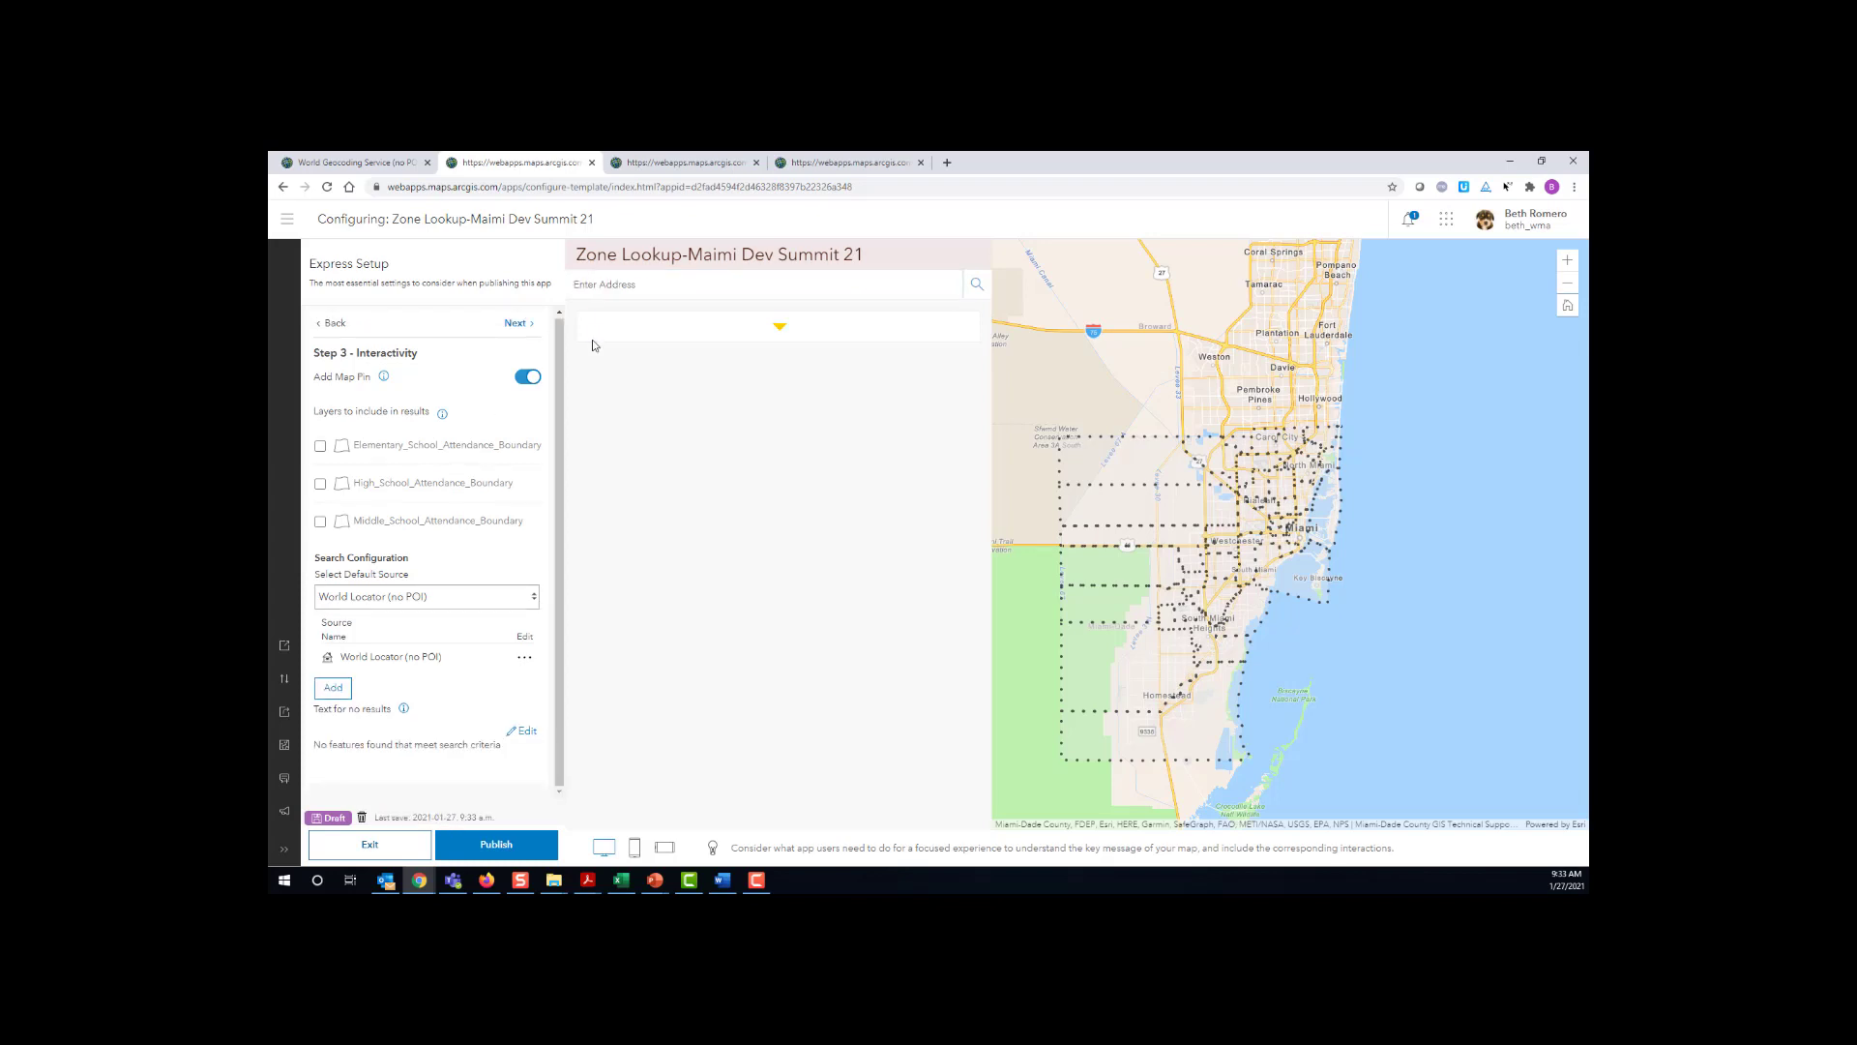
- Test the preview's address search with 56 and choose the first suggested address to look up its school zones
click(602, 283)
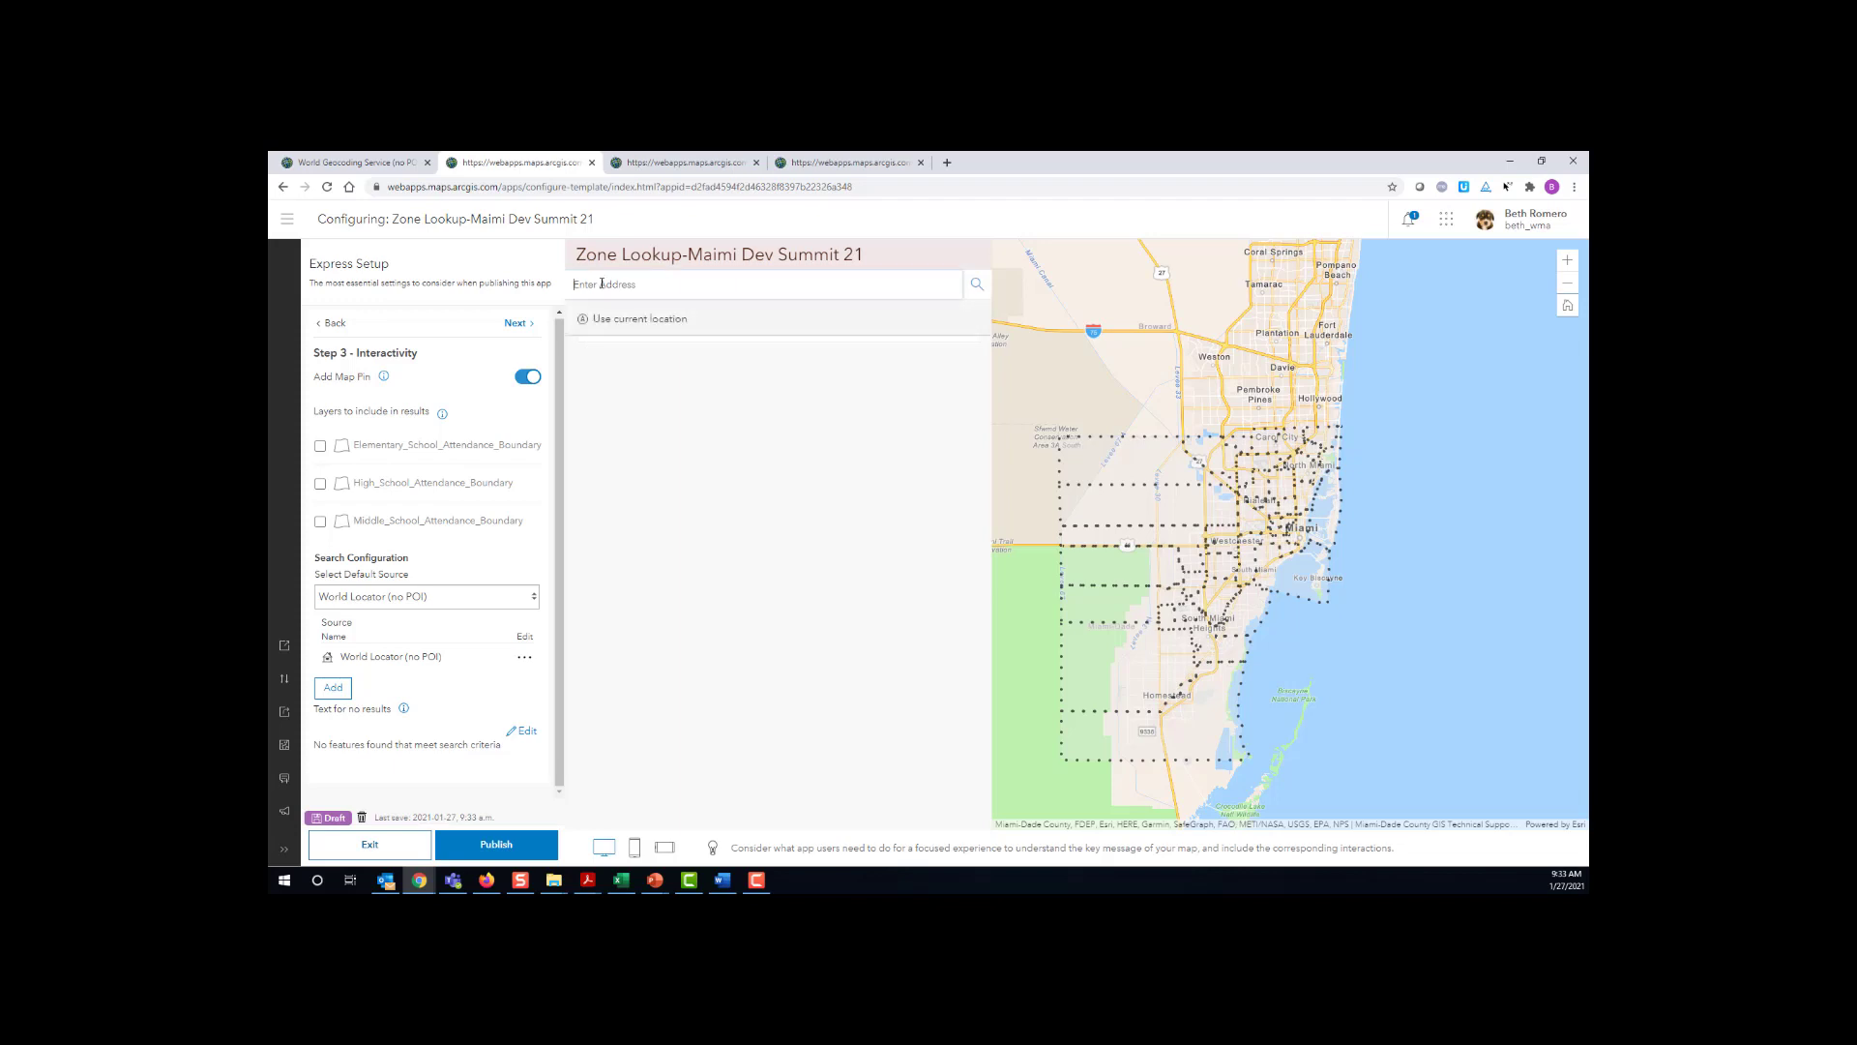
text(56)
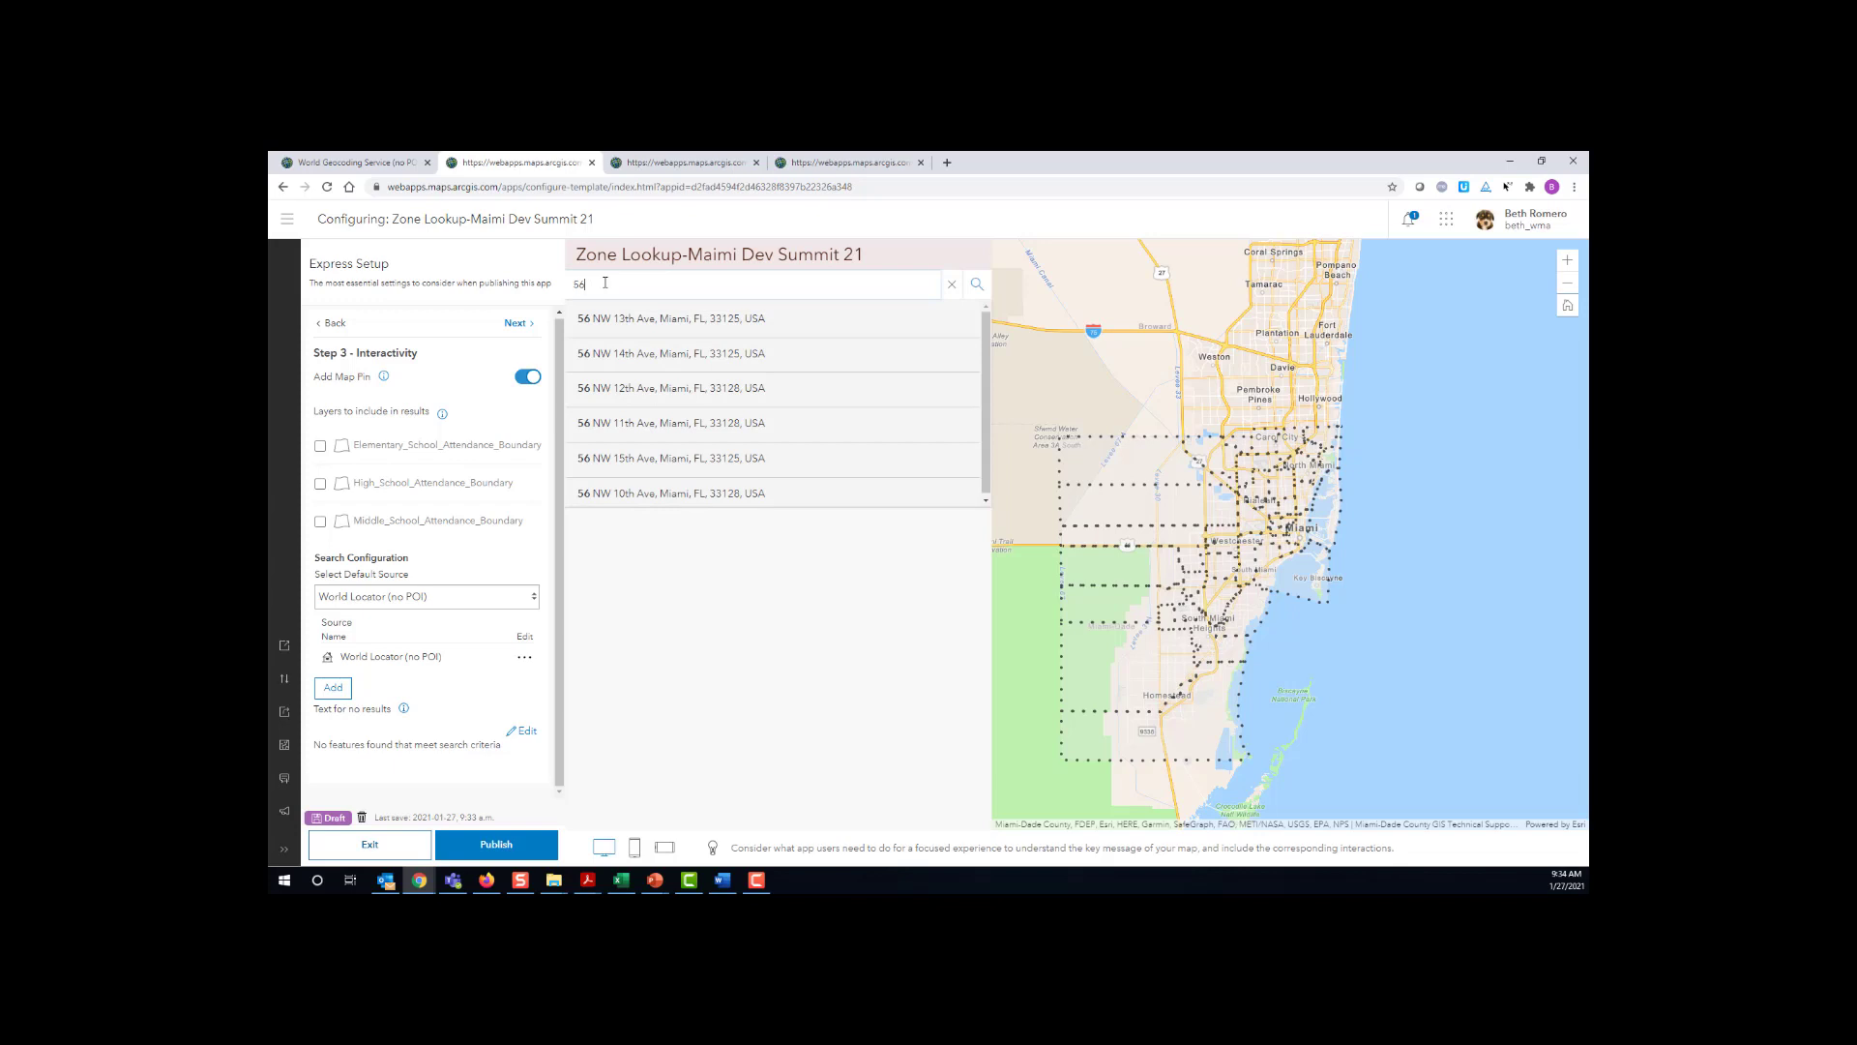
click(641, 323)
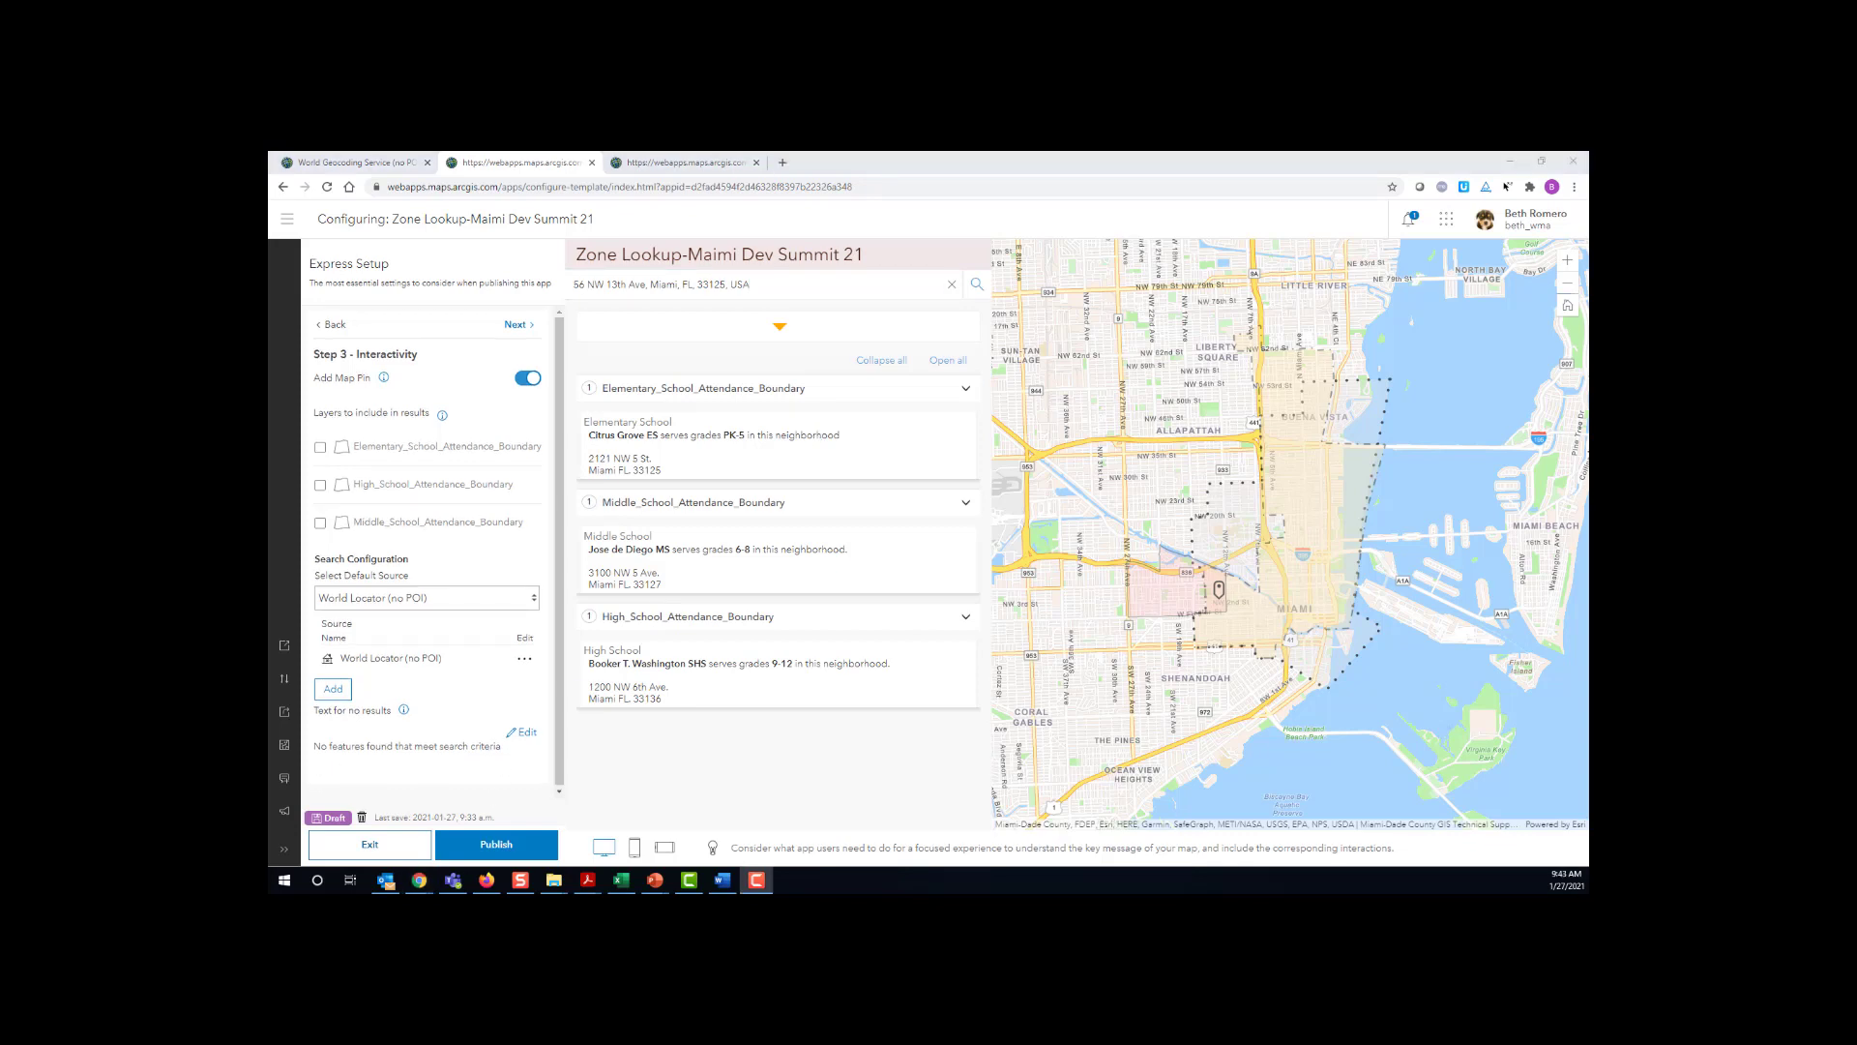
- Publish the Zone Lookup app, confirm publishing, and launch the published app
click(506, 847)
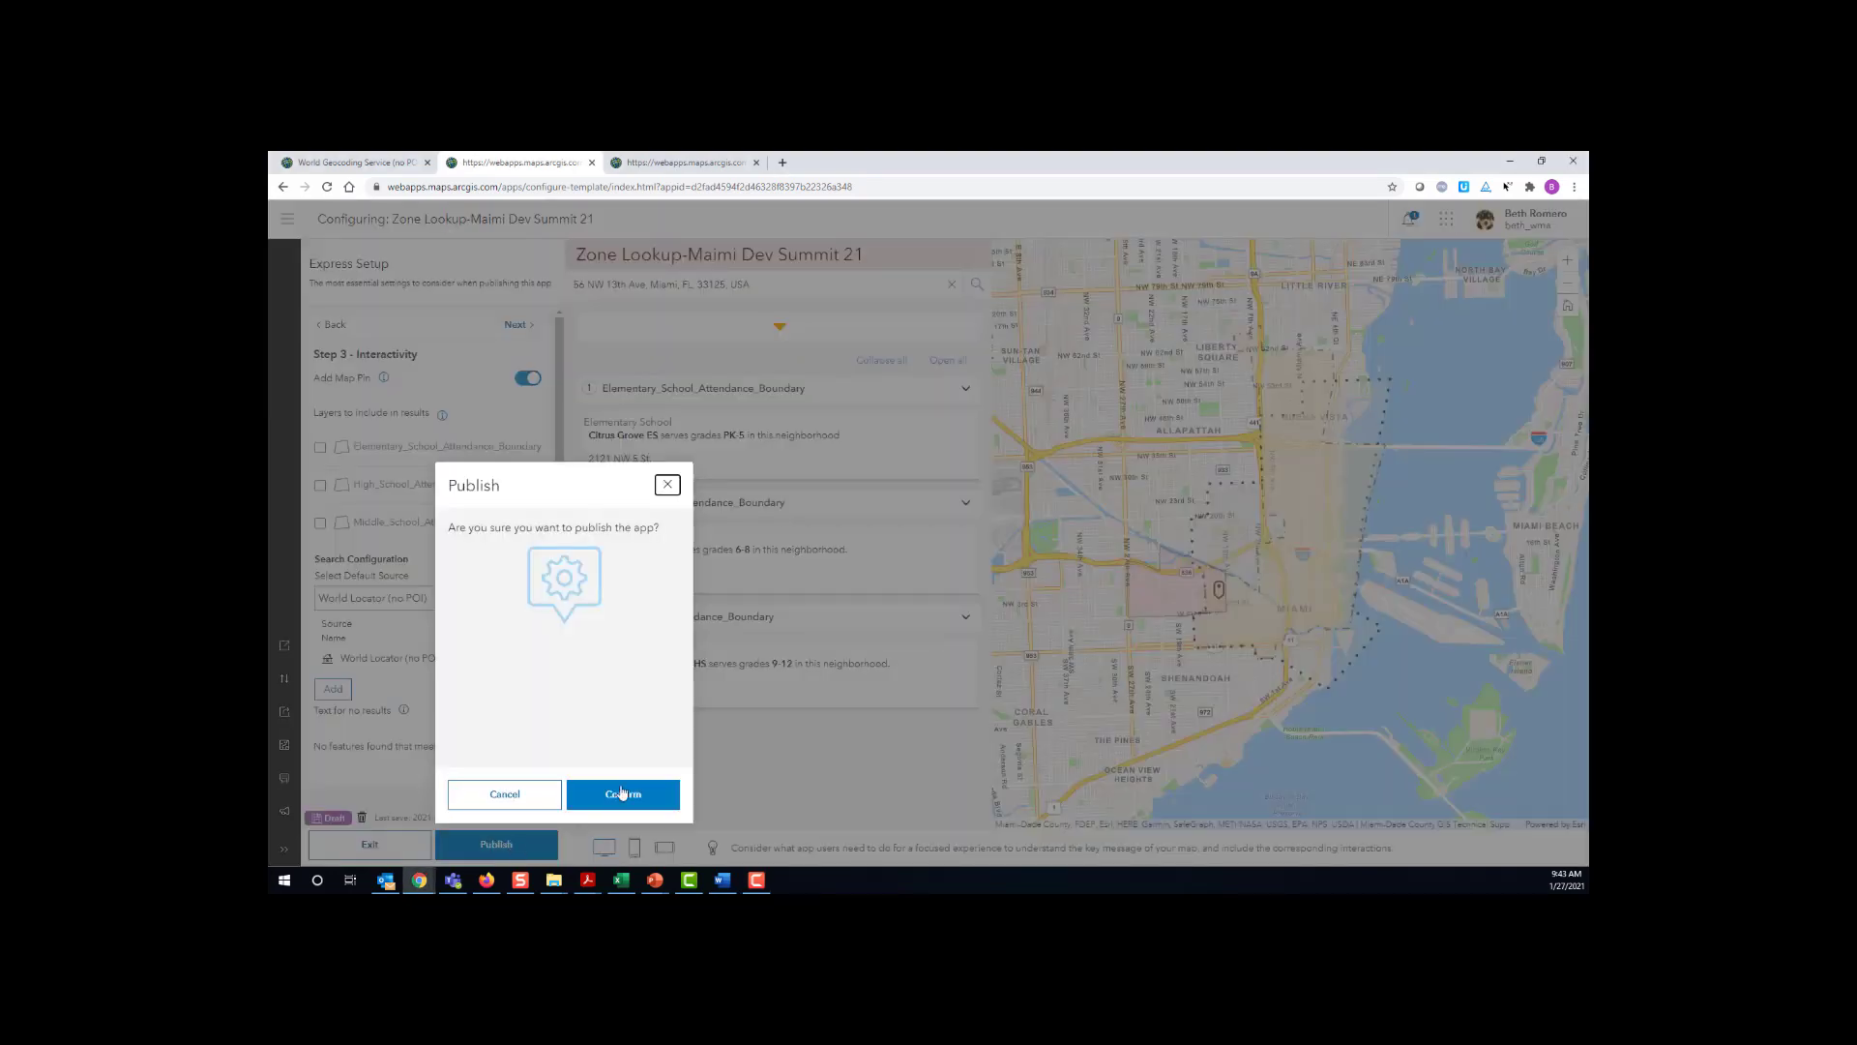
click(620, 803)
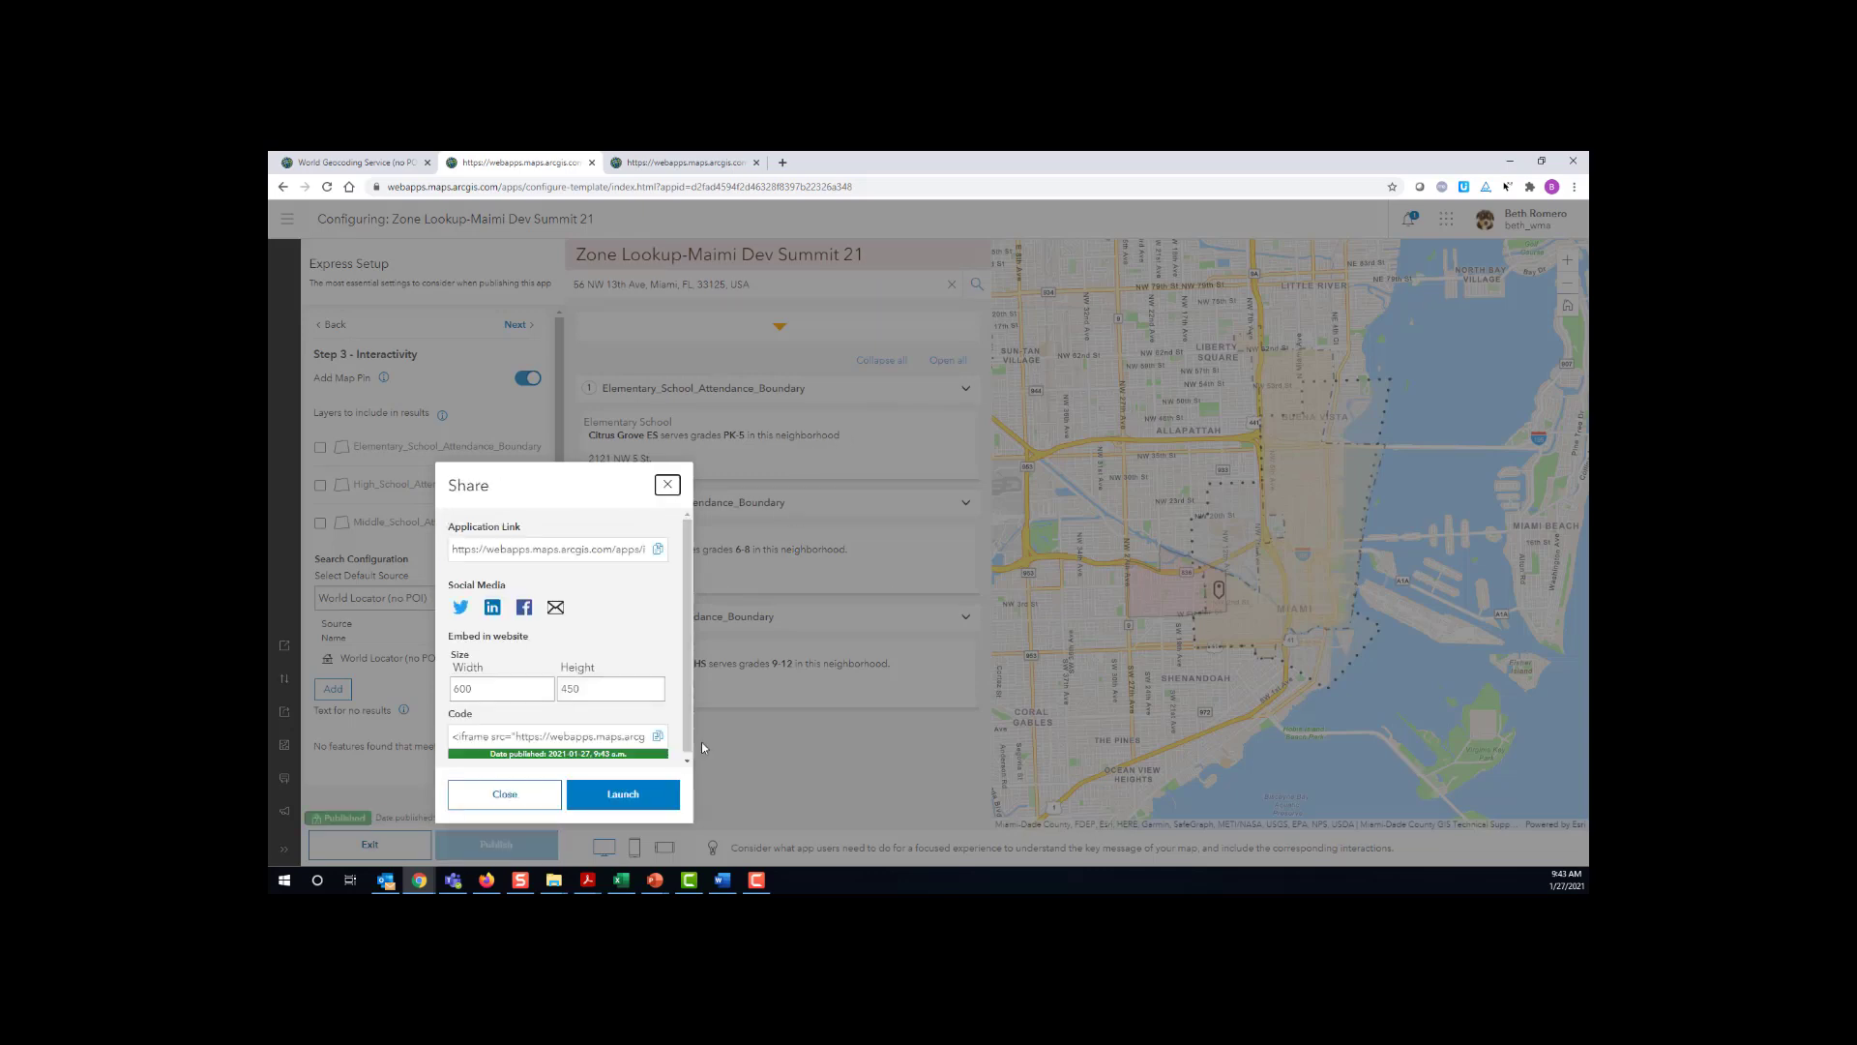
click(623, 791)
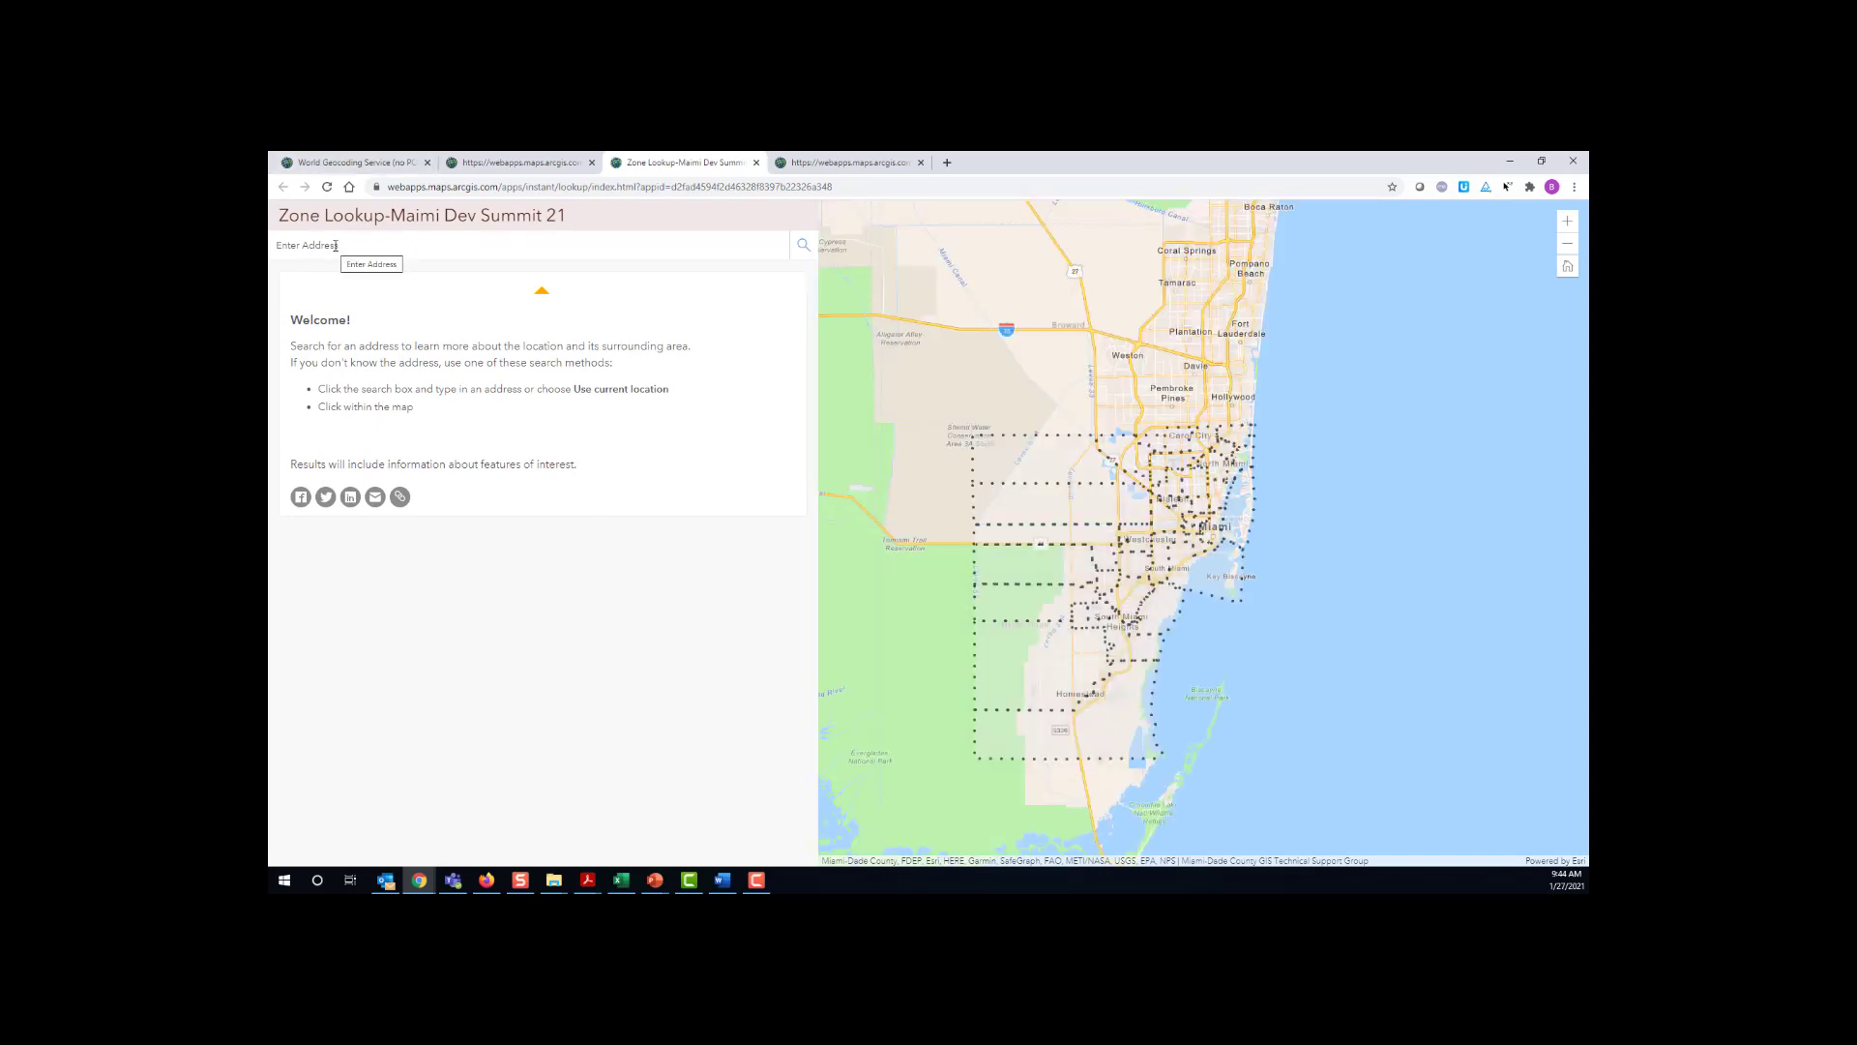
- Switch to the Visiting Irish History app's configuration and examine the full pop-up of the orange plaque near Roscommon
click(520, 163)
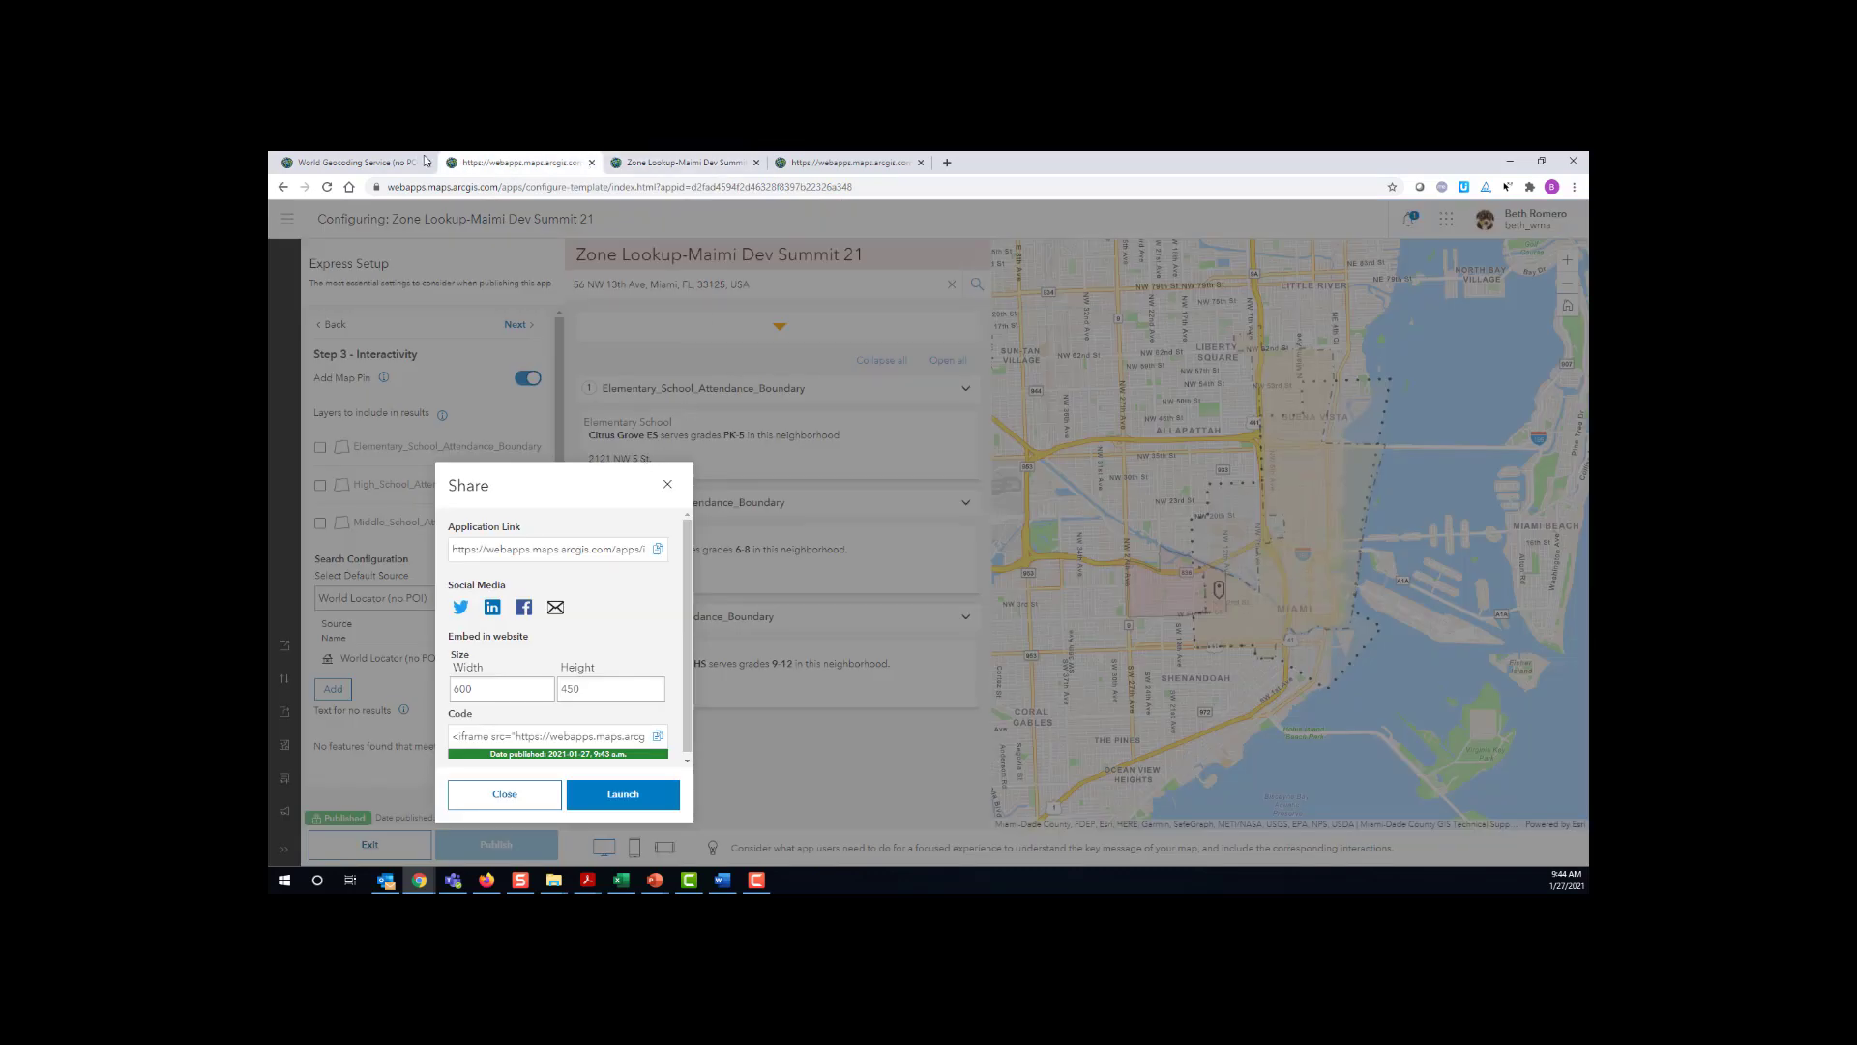
click(840, 163)
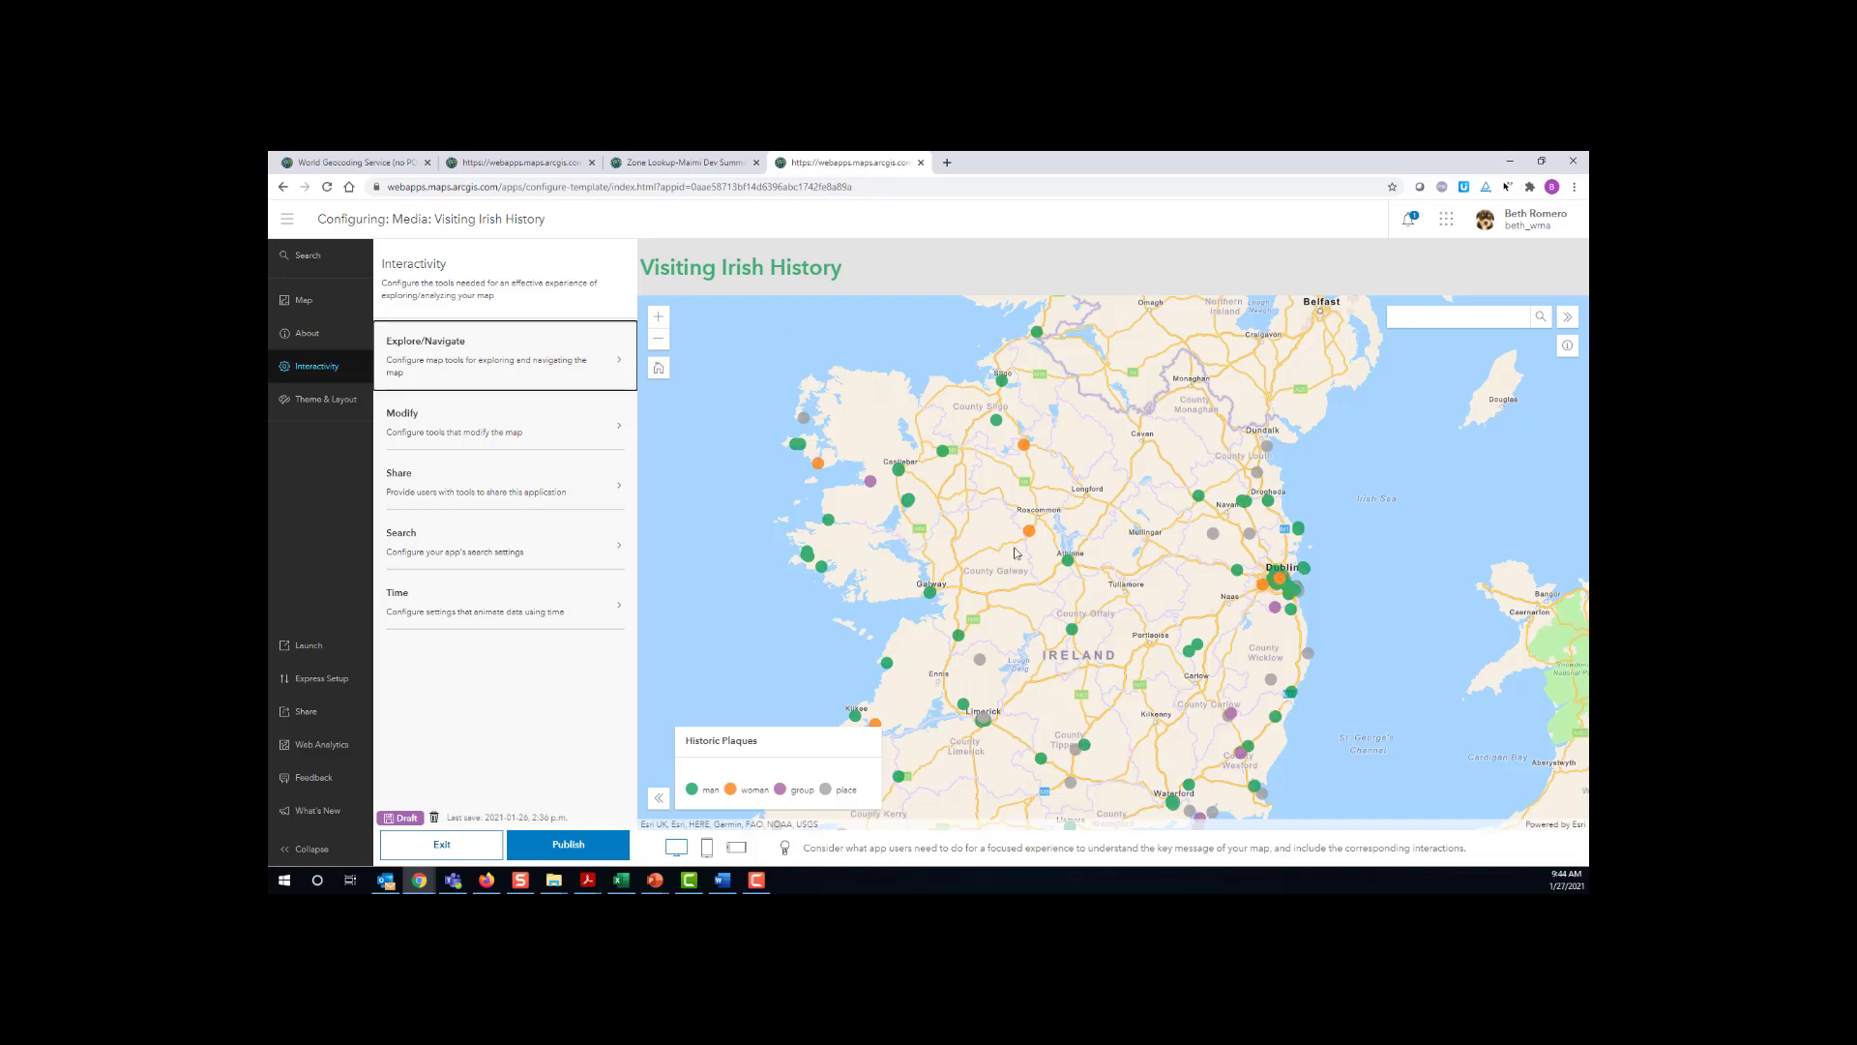
click(1032, 535)
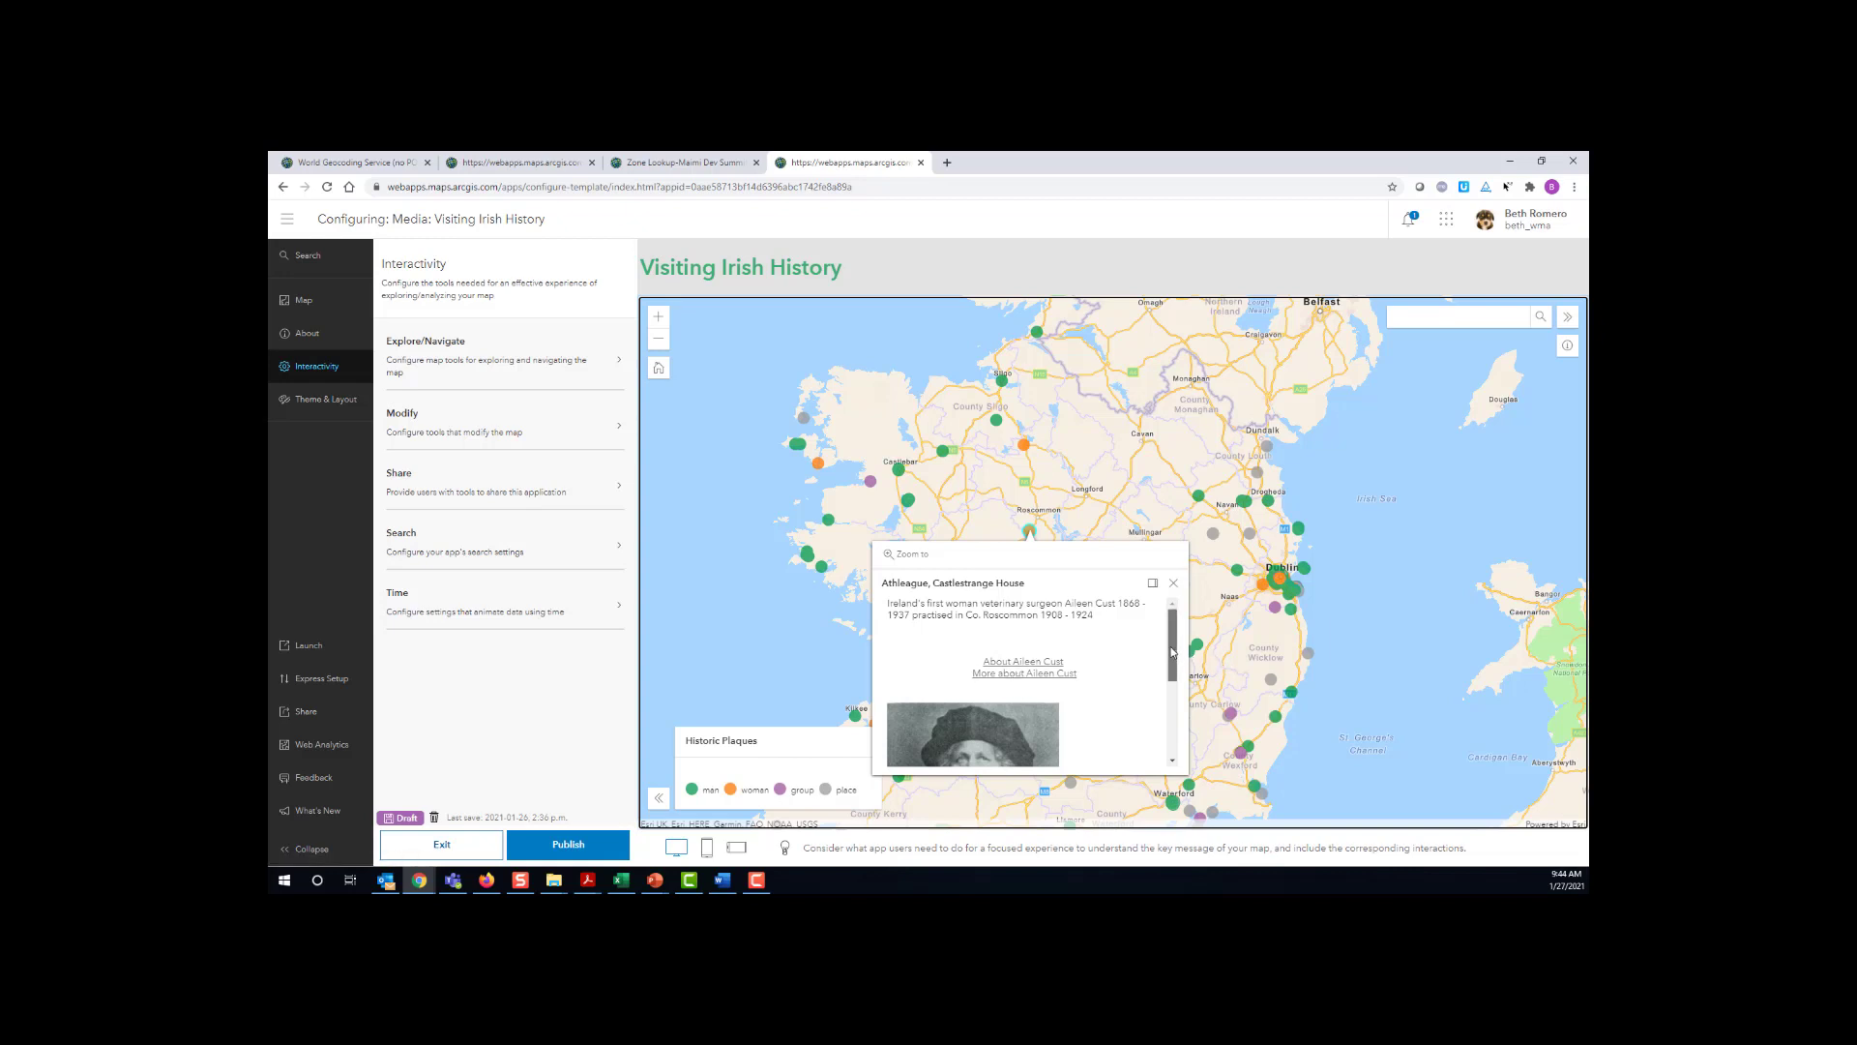
drag(1173, 653, 1177, 747)
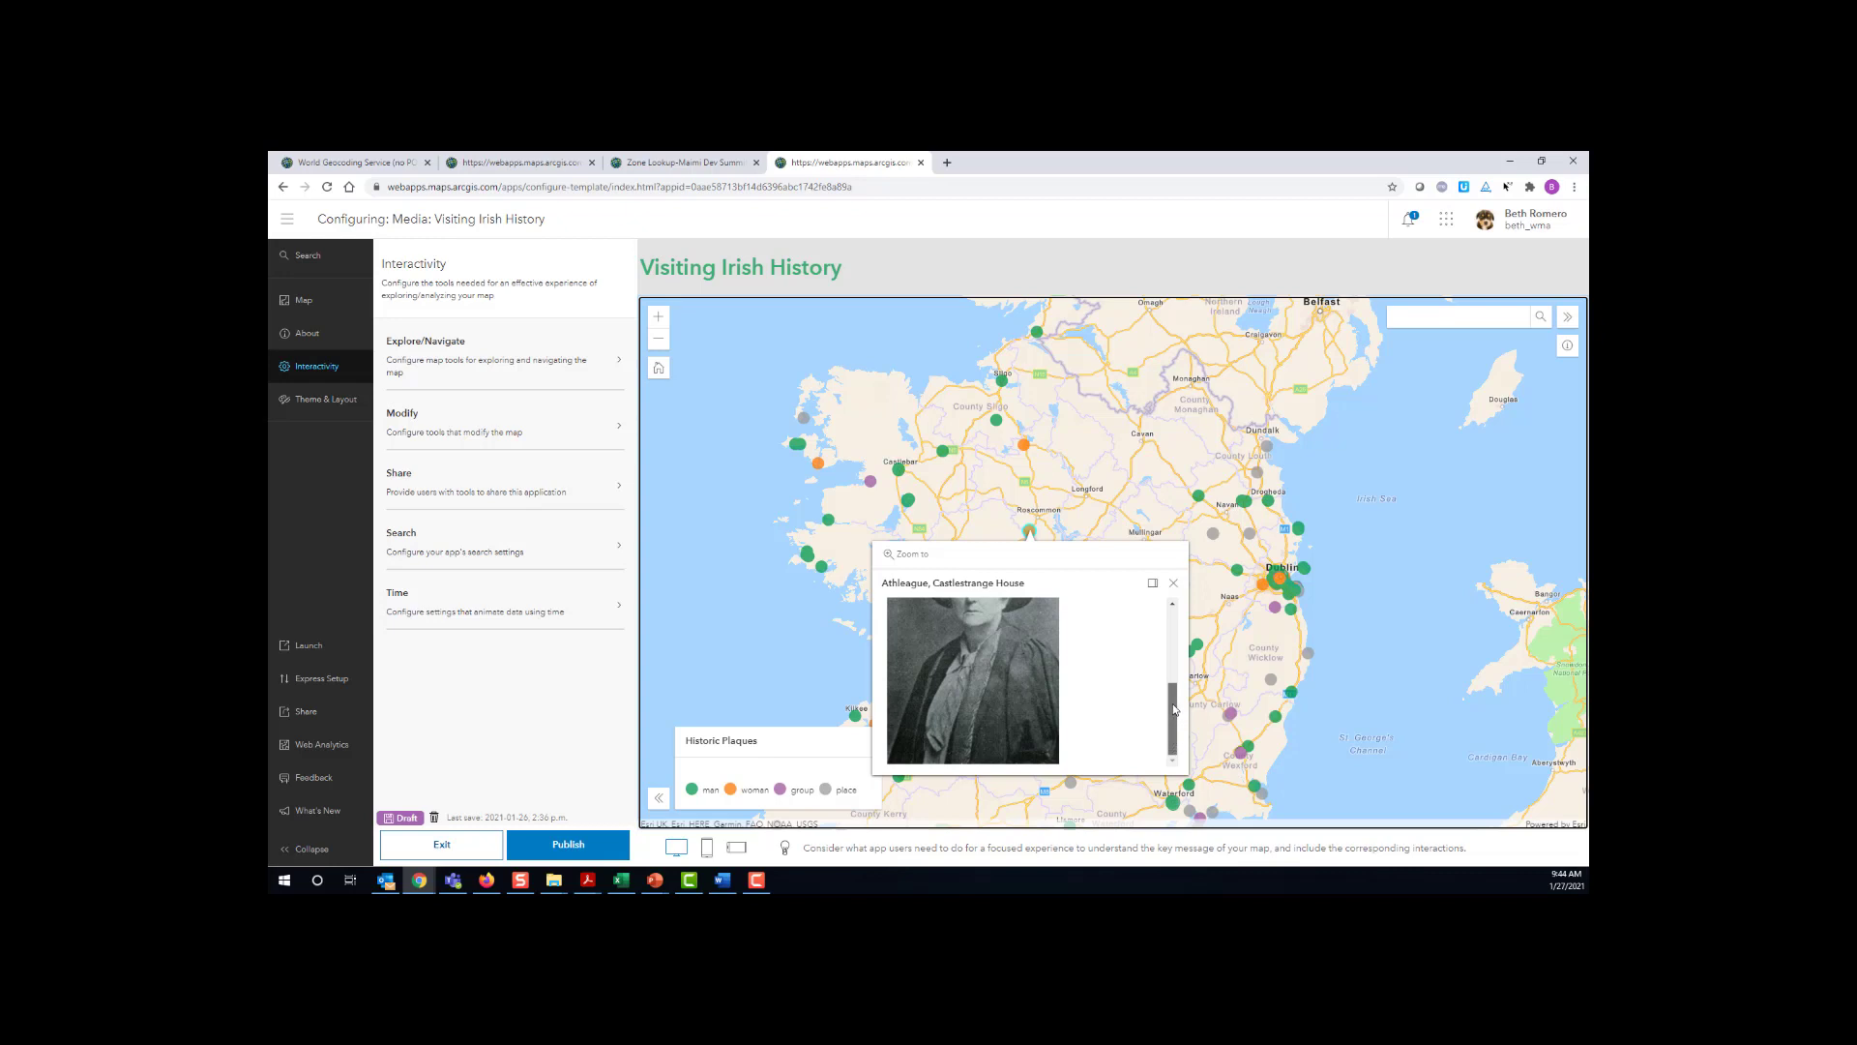
drag(1175, 709, 1173, 637)
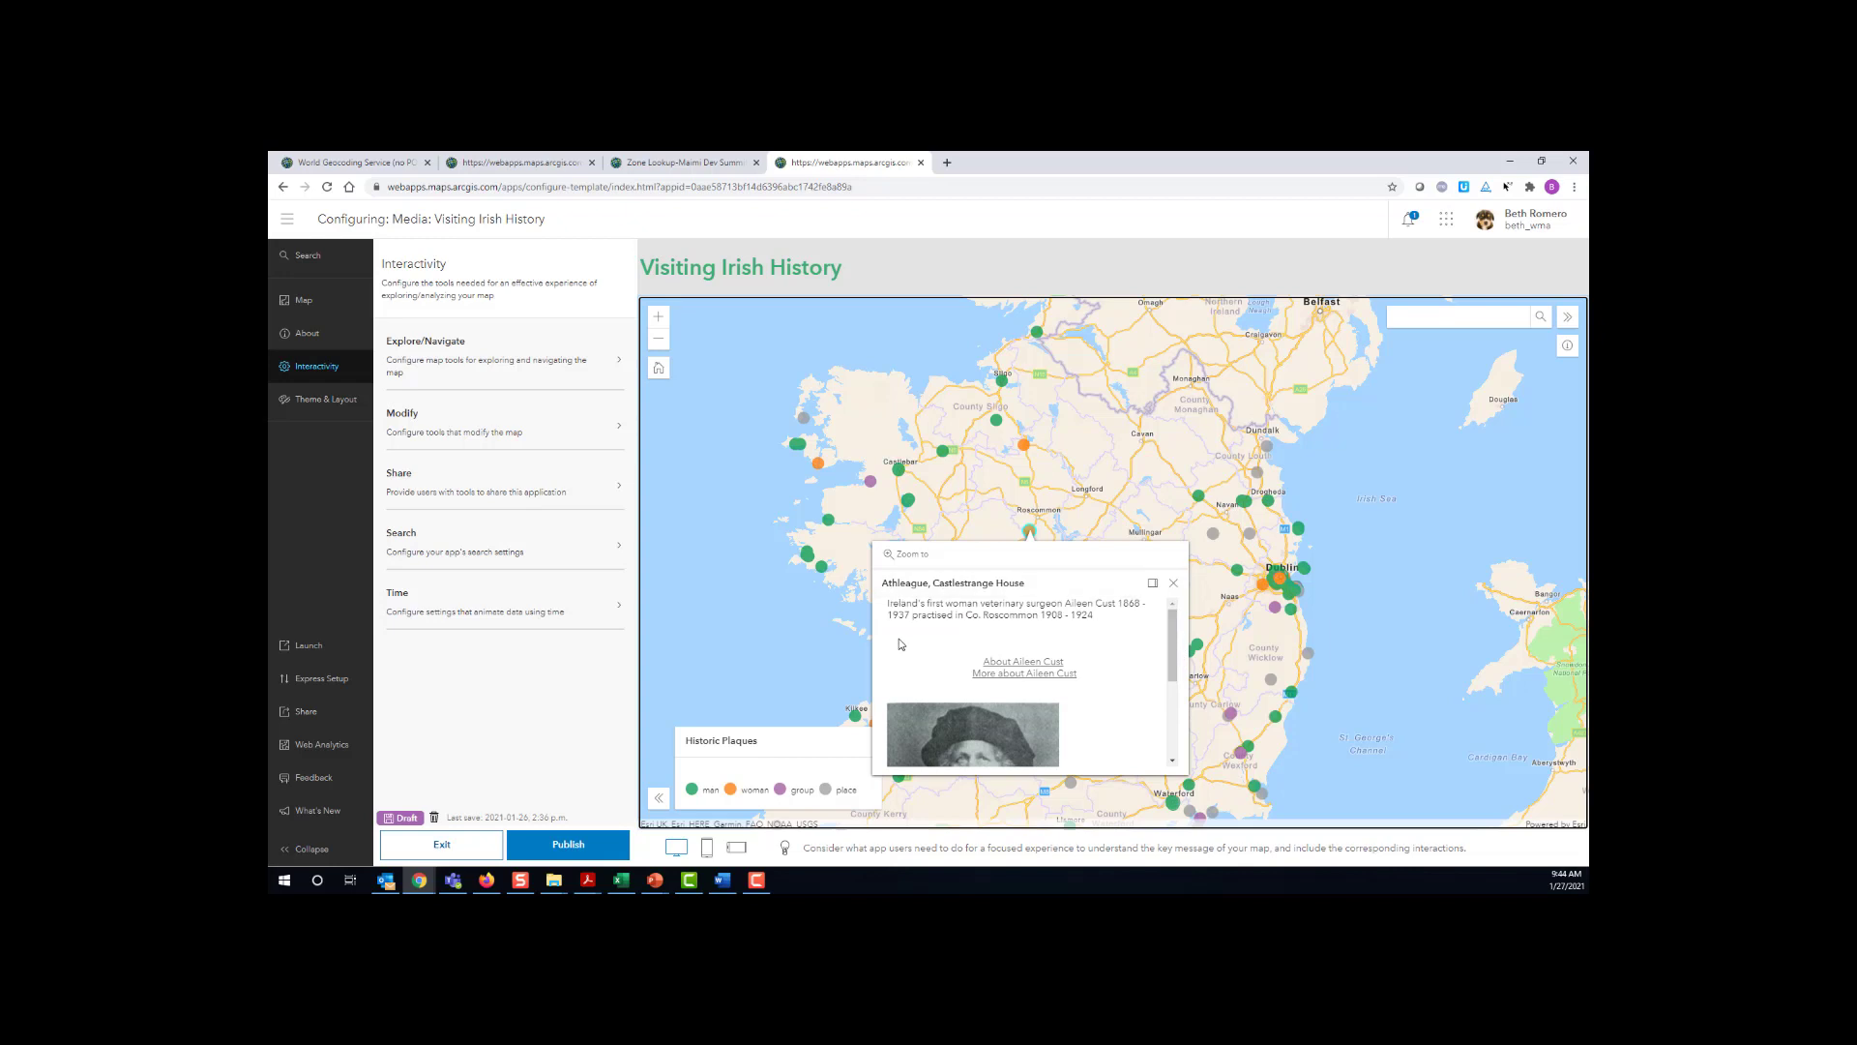
click(1175, 584)
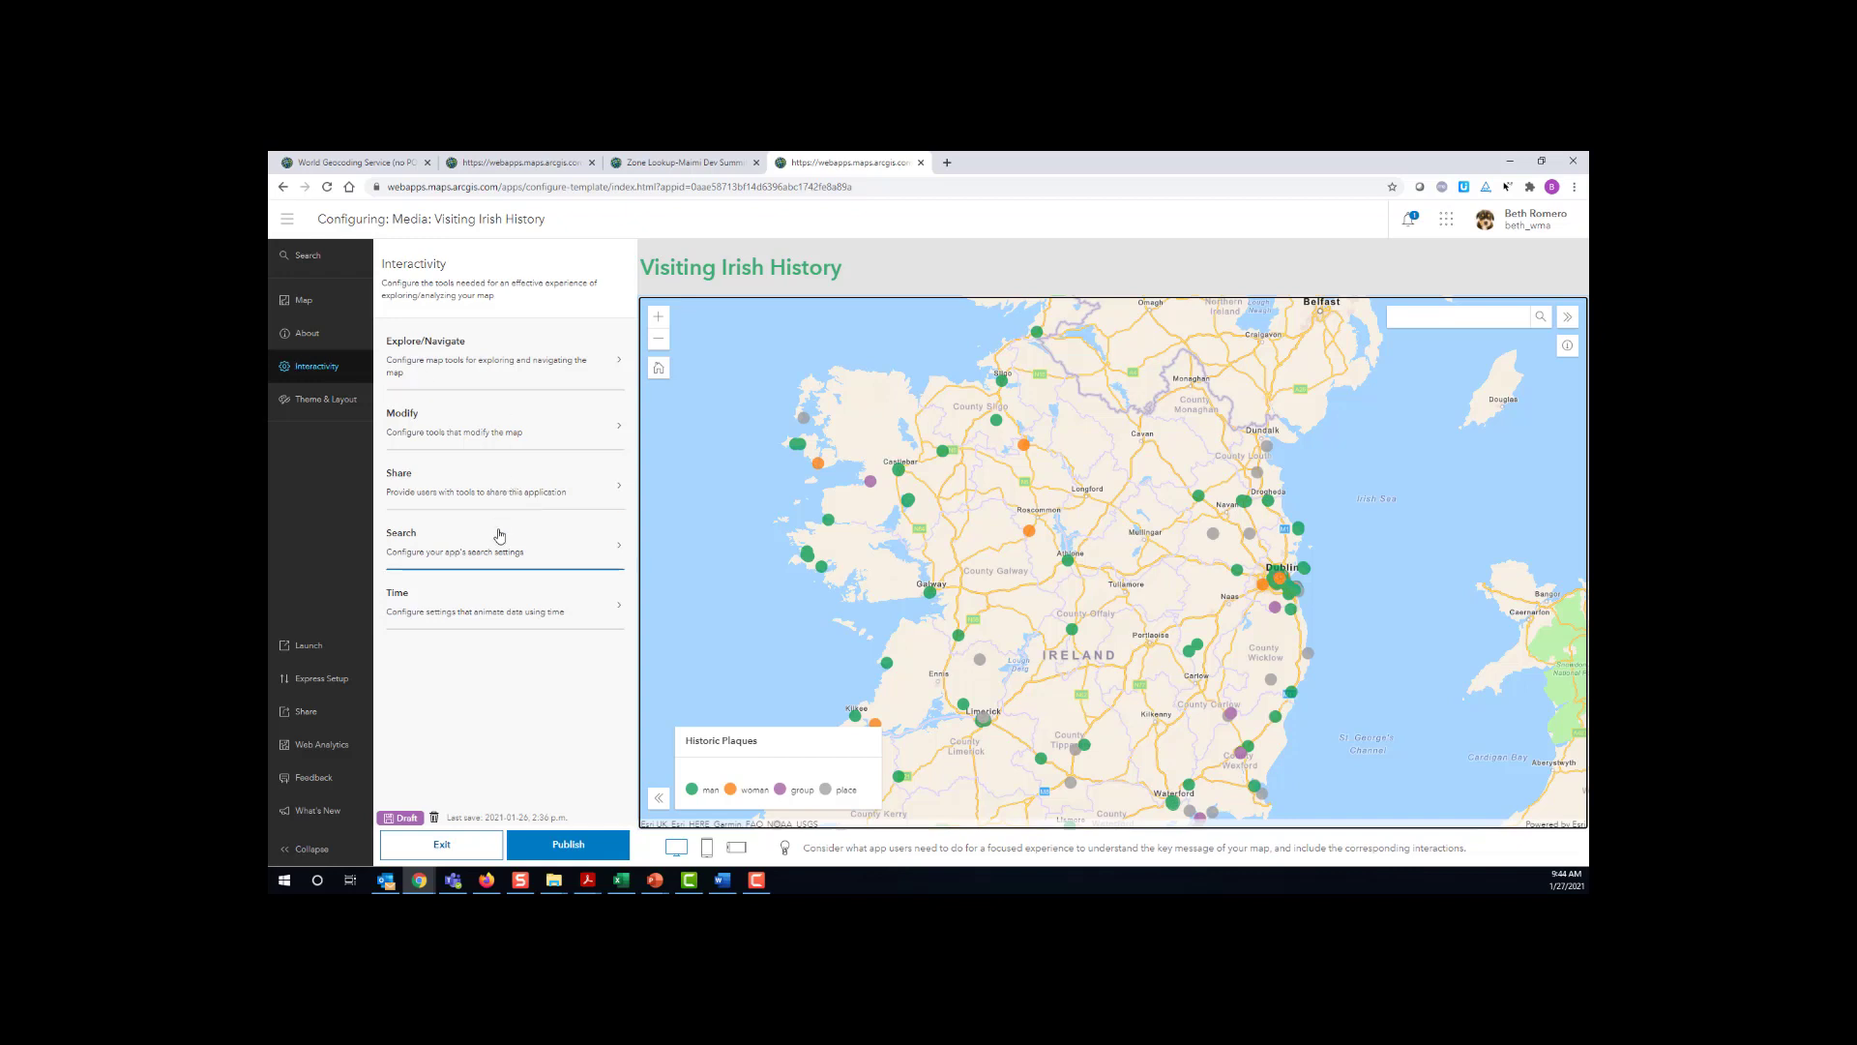
- Add the map's Historic Plaques layer as a search source in the Visiting Irish History app's search settings
click(498, 534)
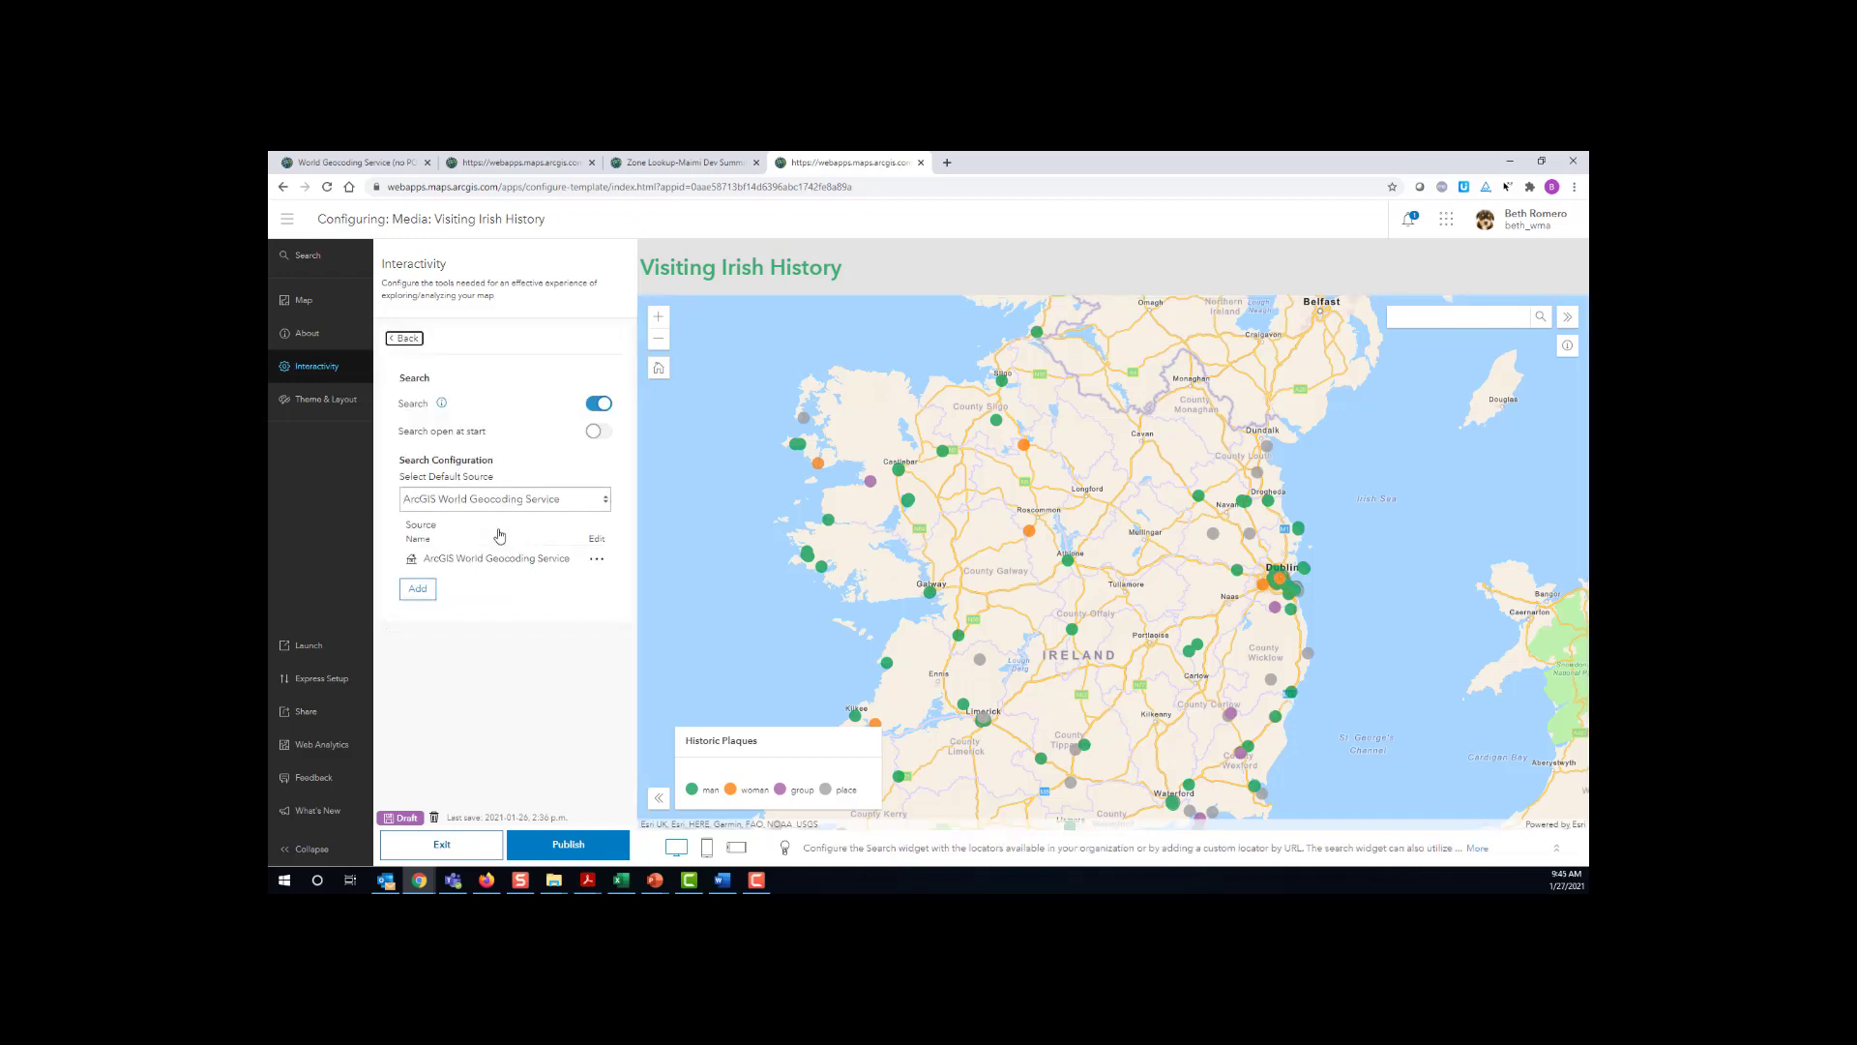
click(429, 593)
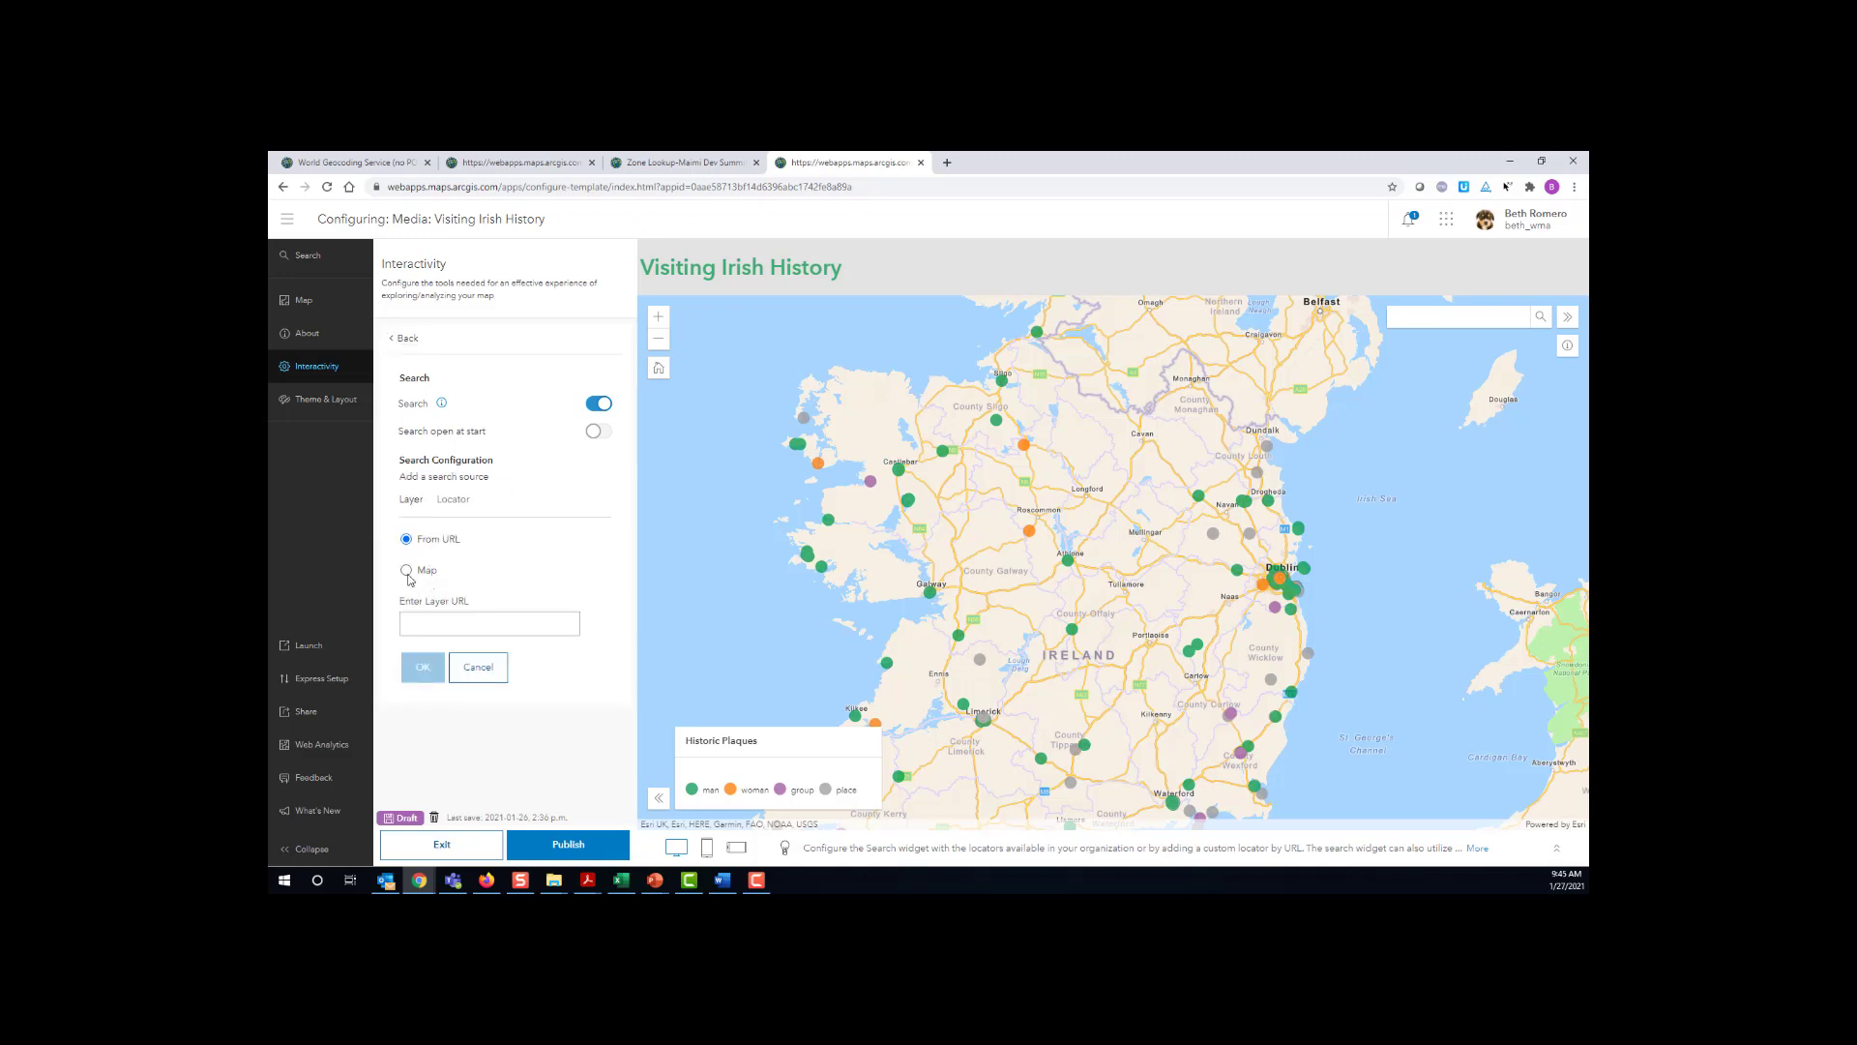
click(407, 571)
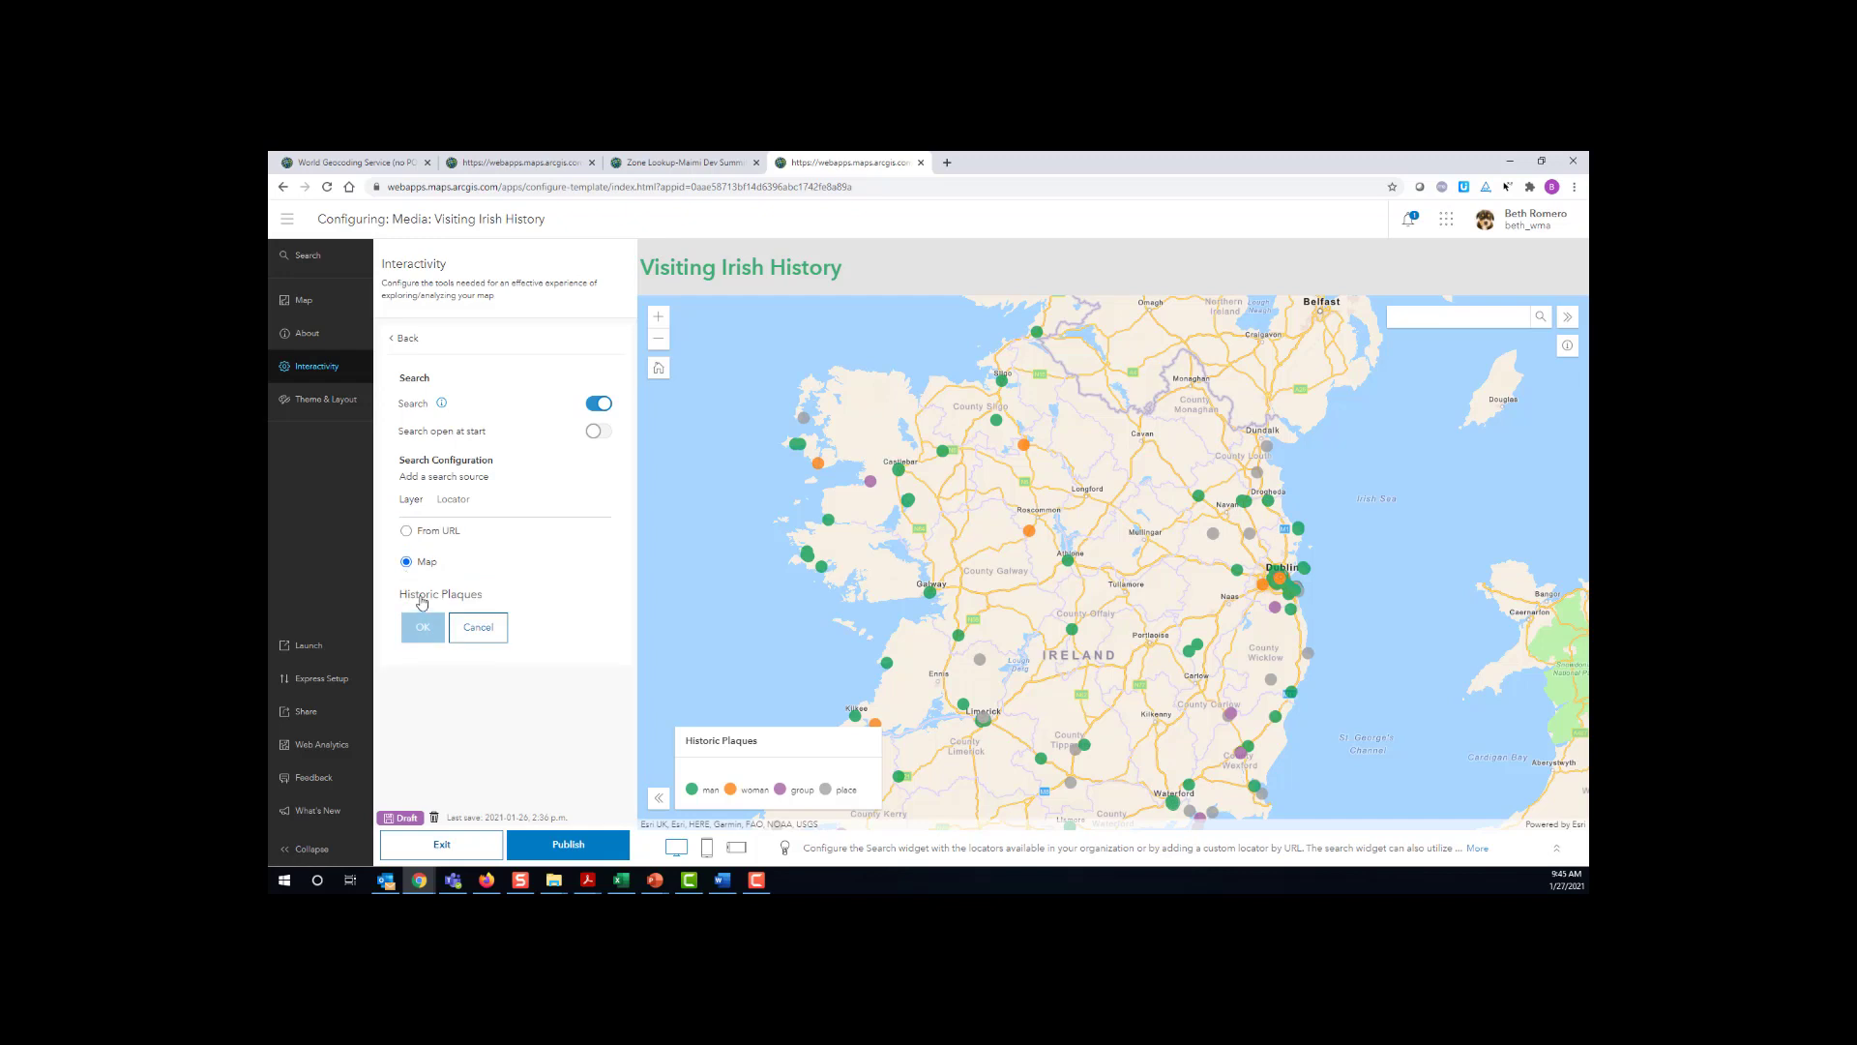
click(422, 597)
click(424, 626)
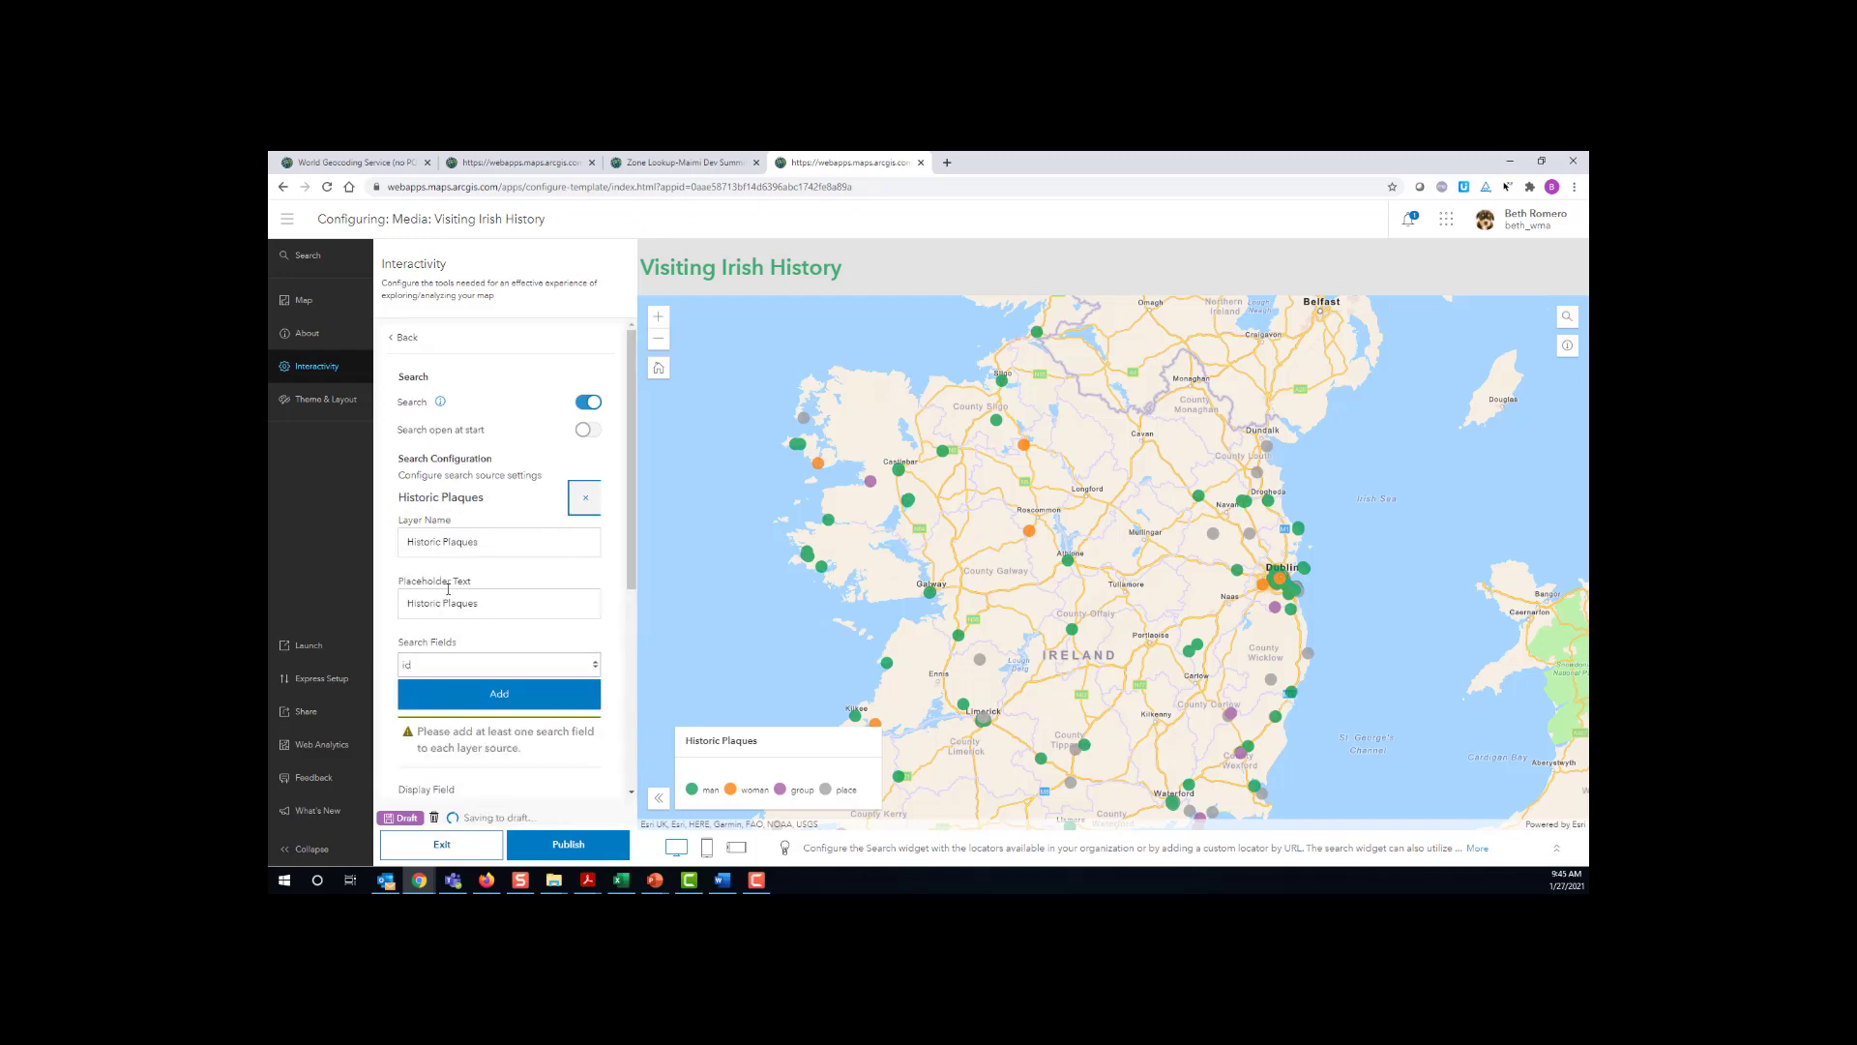
- Add the name field as a search field for the Historic Plaques source
click(436, 666)
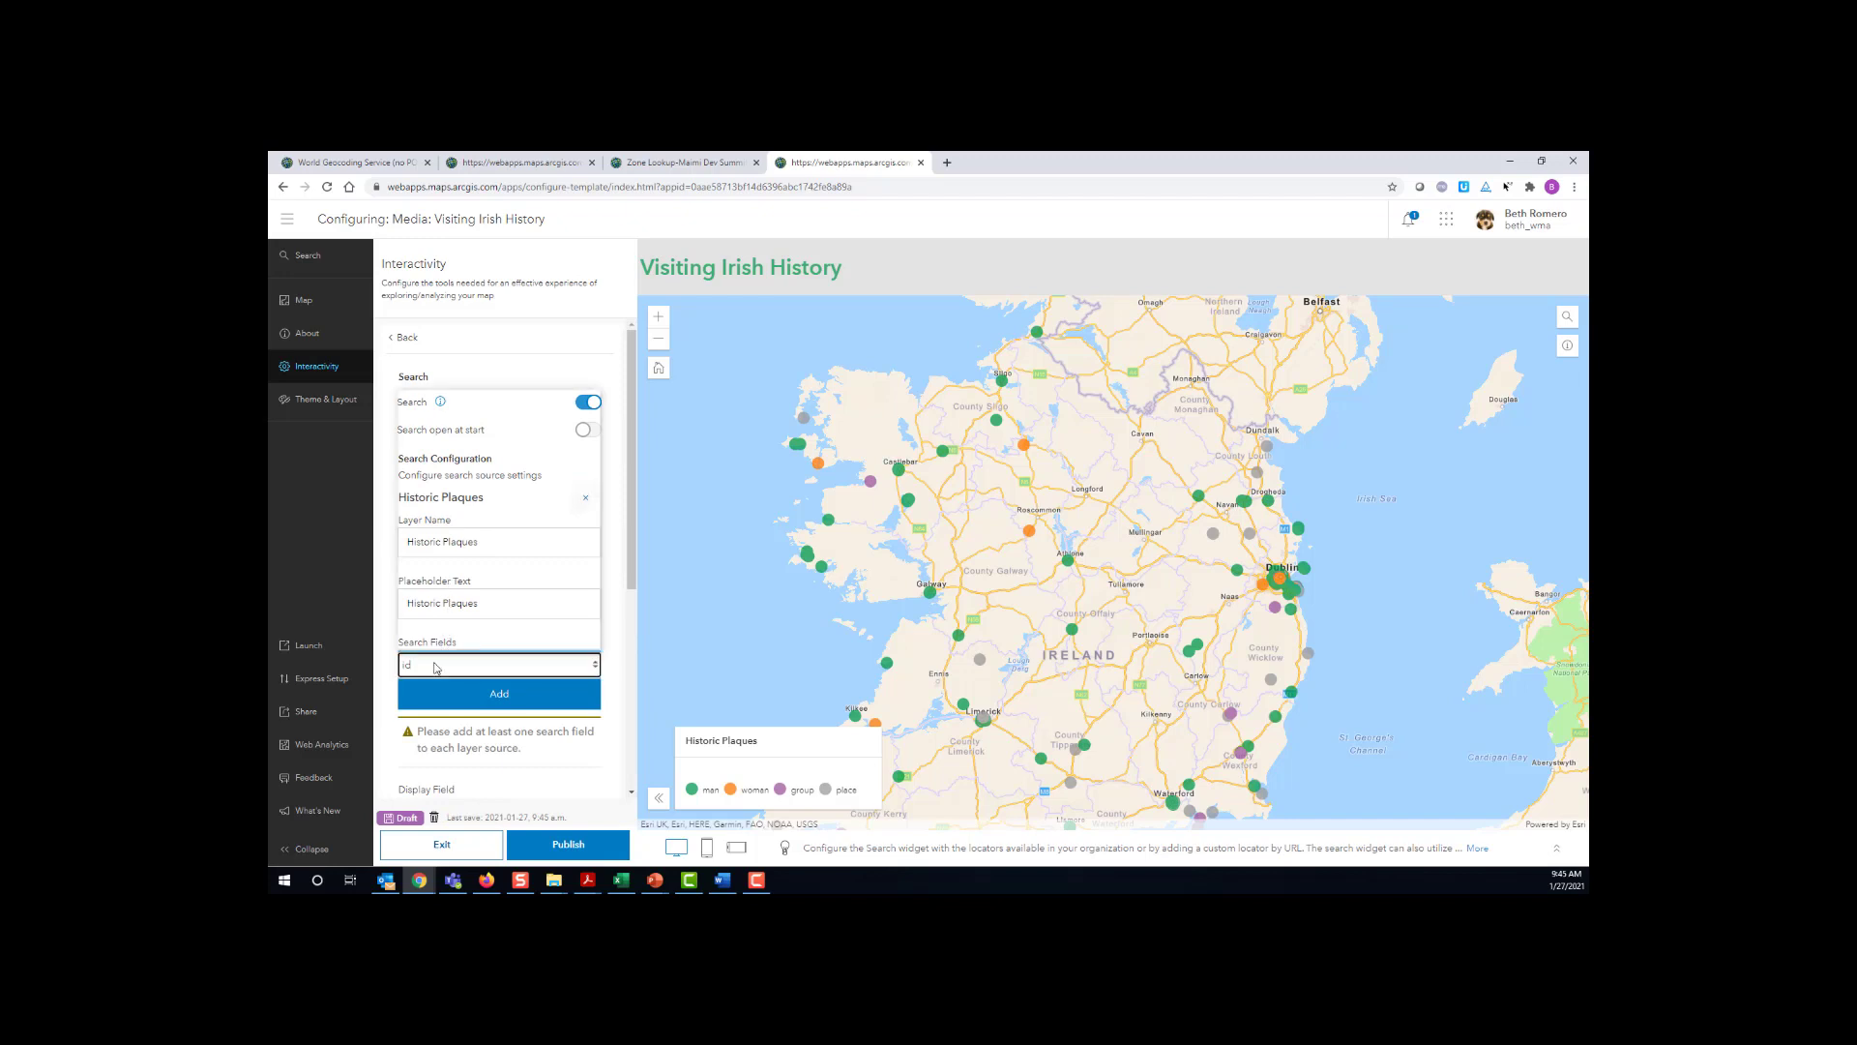
click(437, 665)
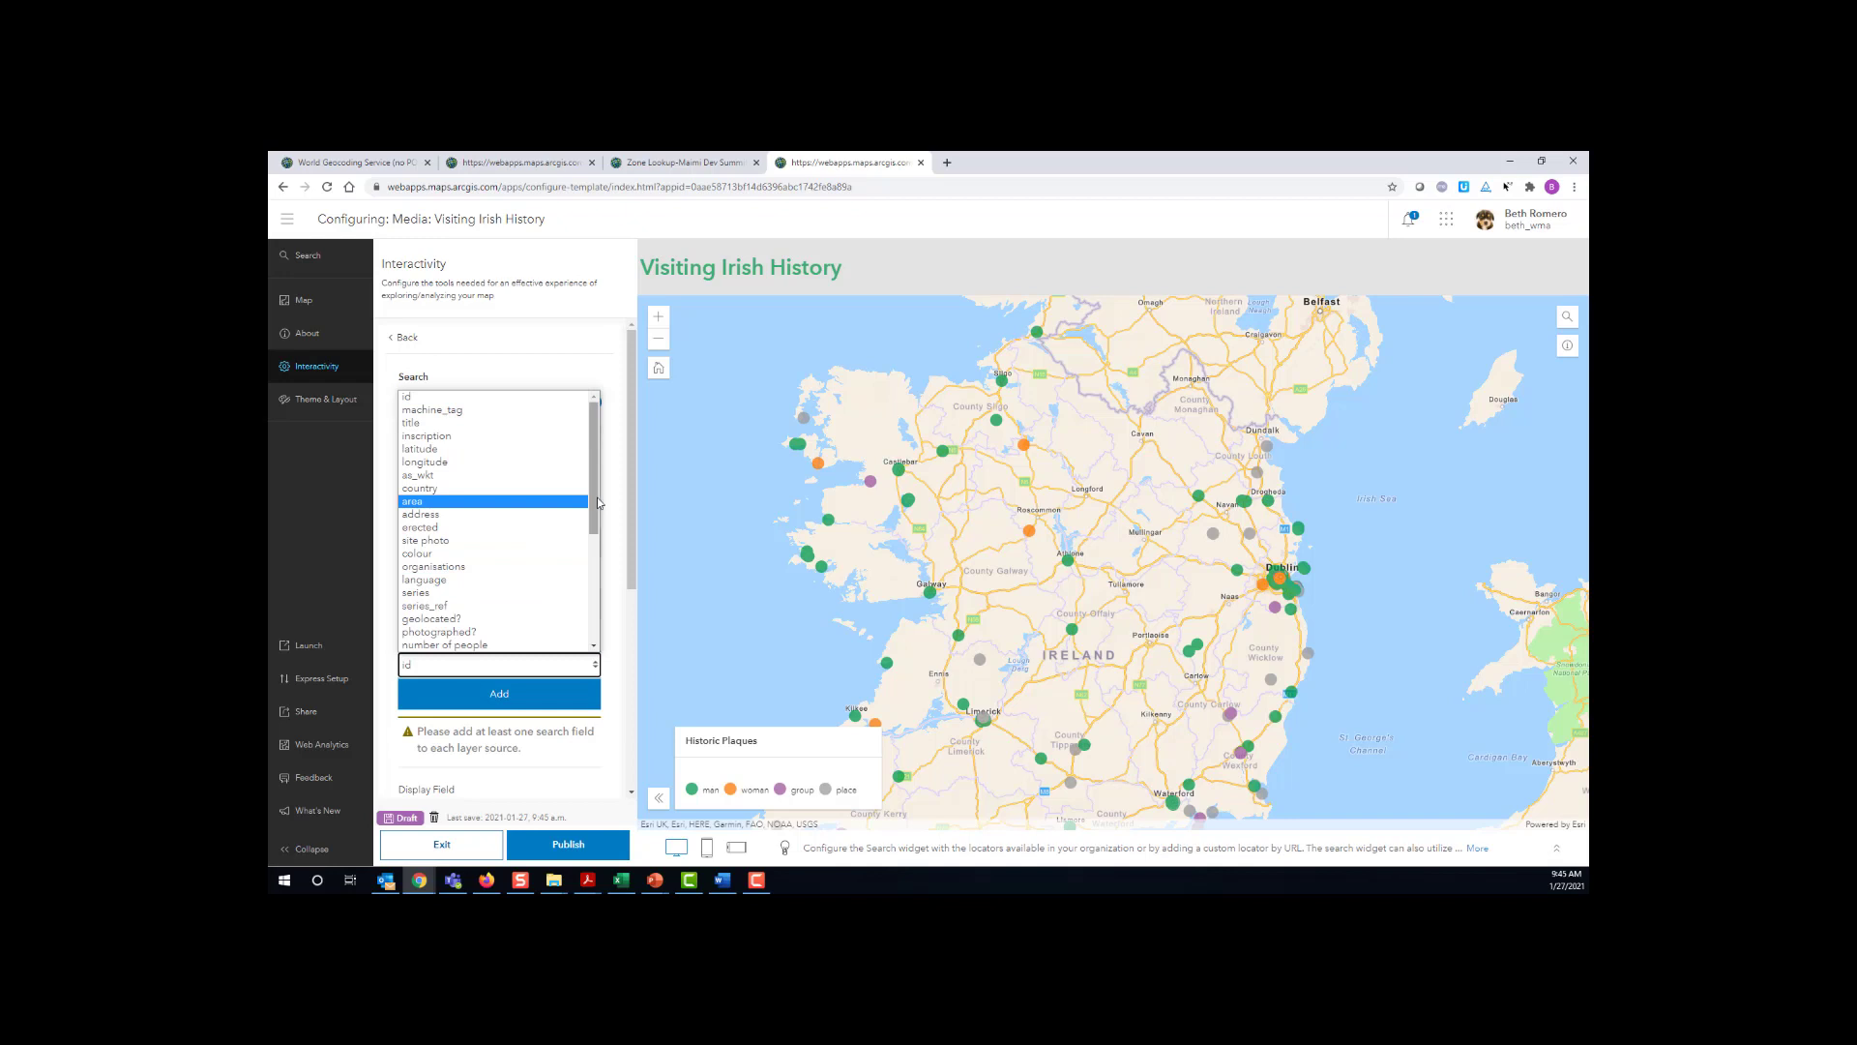
scroll(479, 581, down, 2)
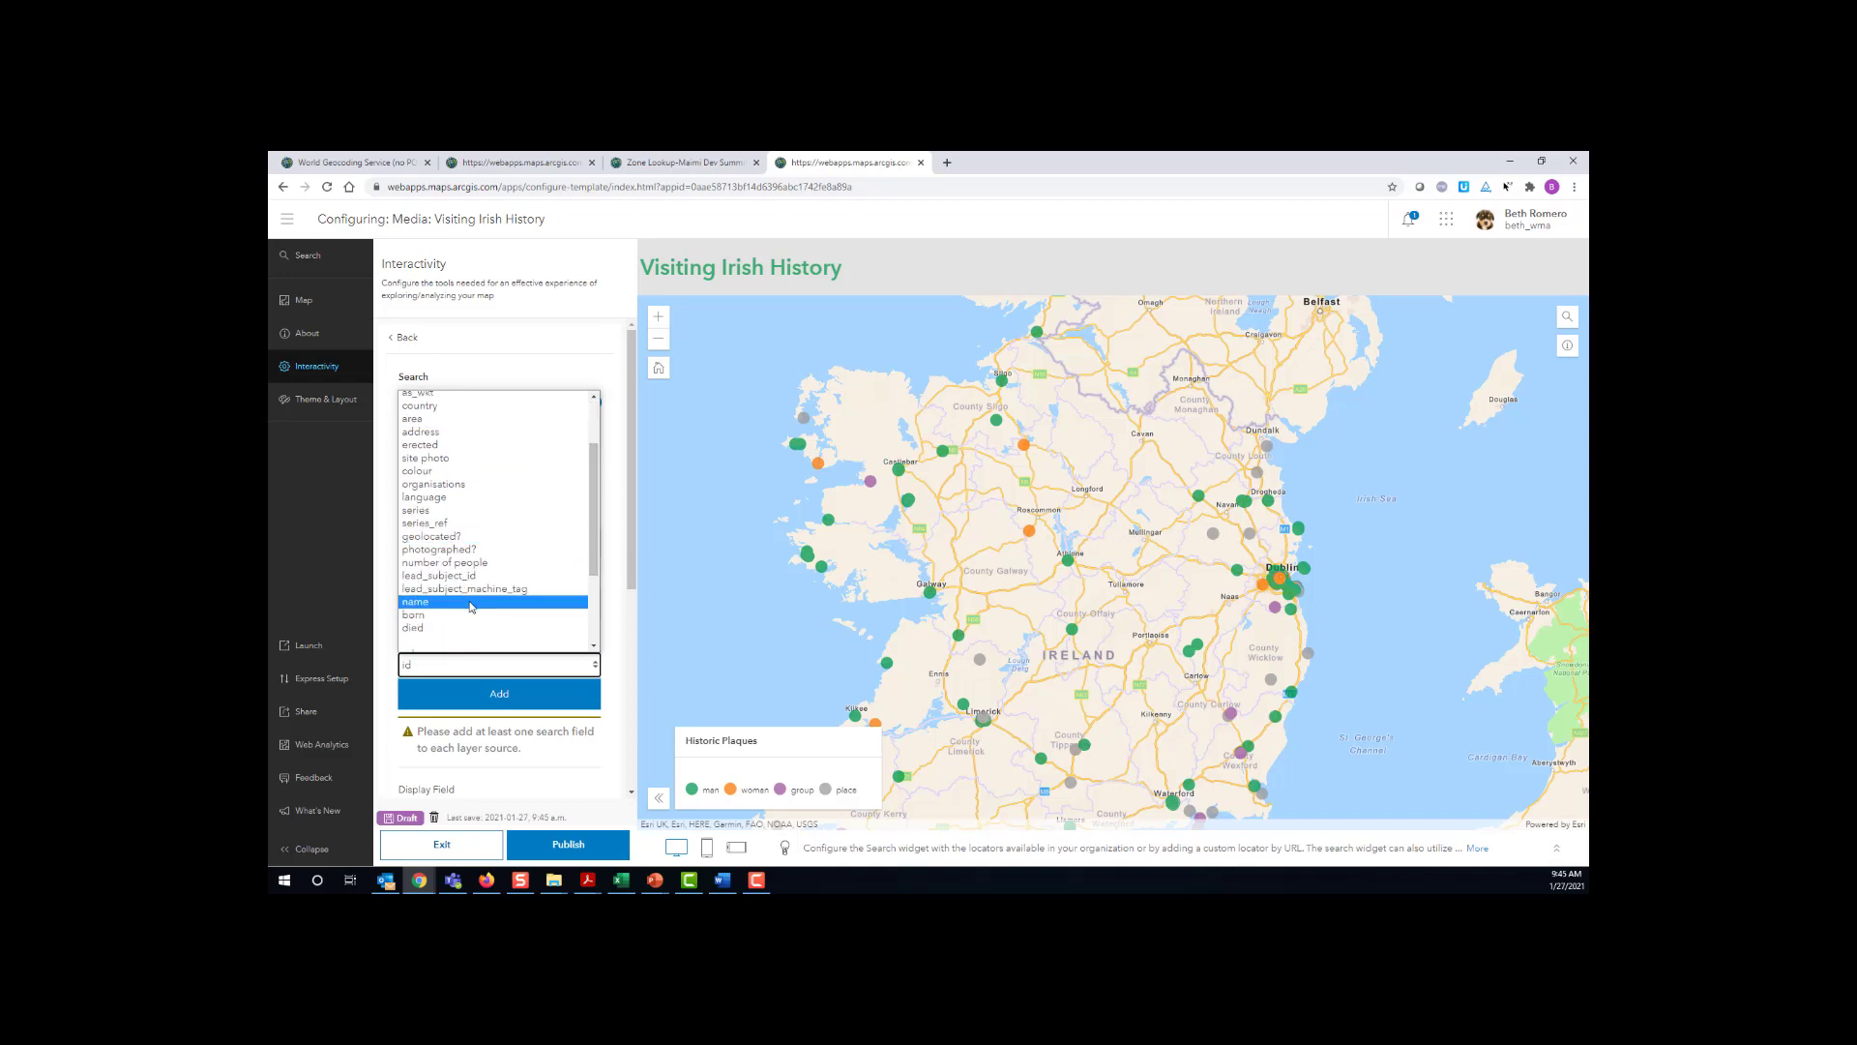
click(471, 603)
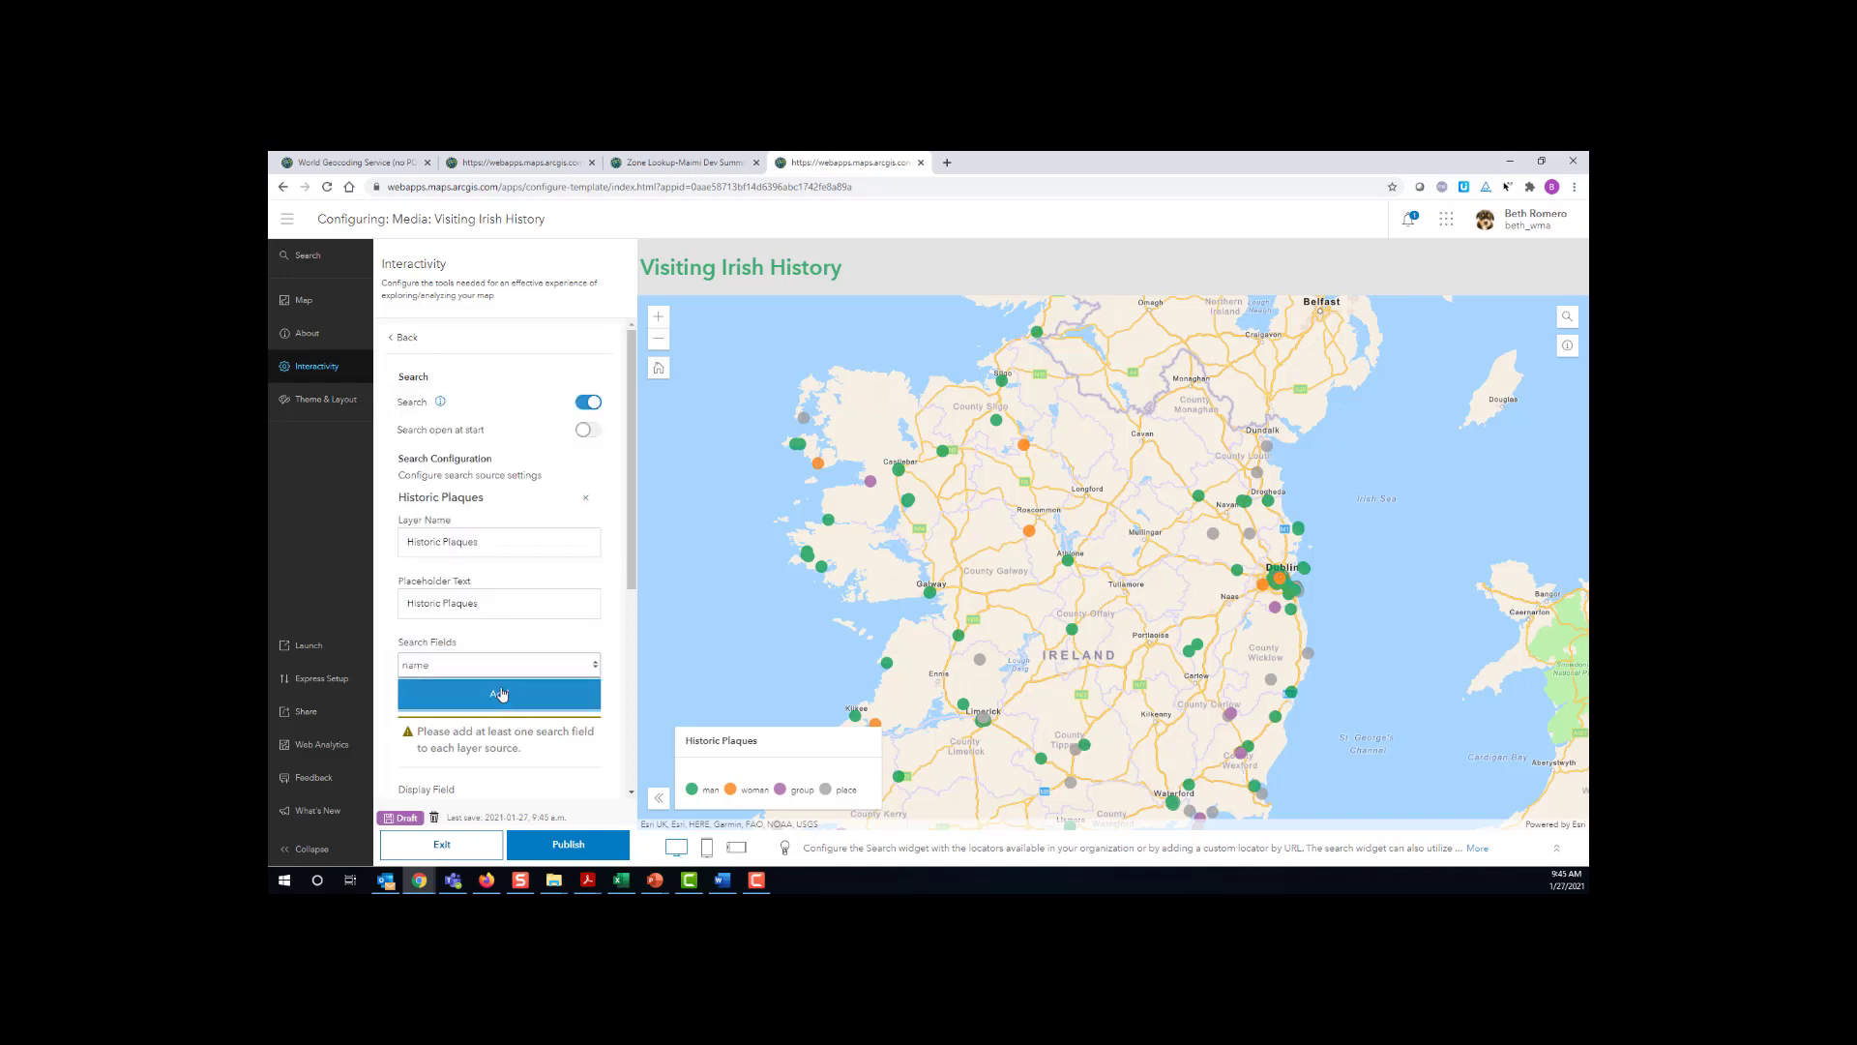
click(501, 693)
- Set the display field of the Historic Plaques source to name
scroll(474, 668, down, 2)
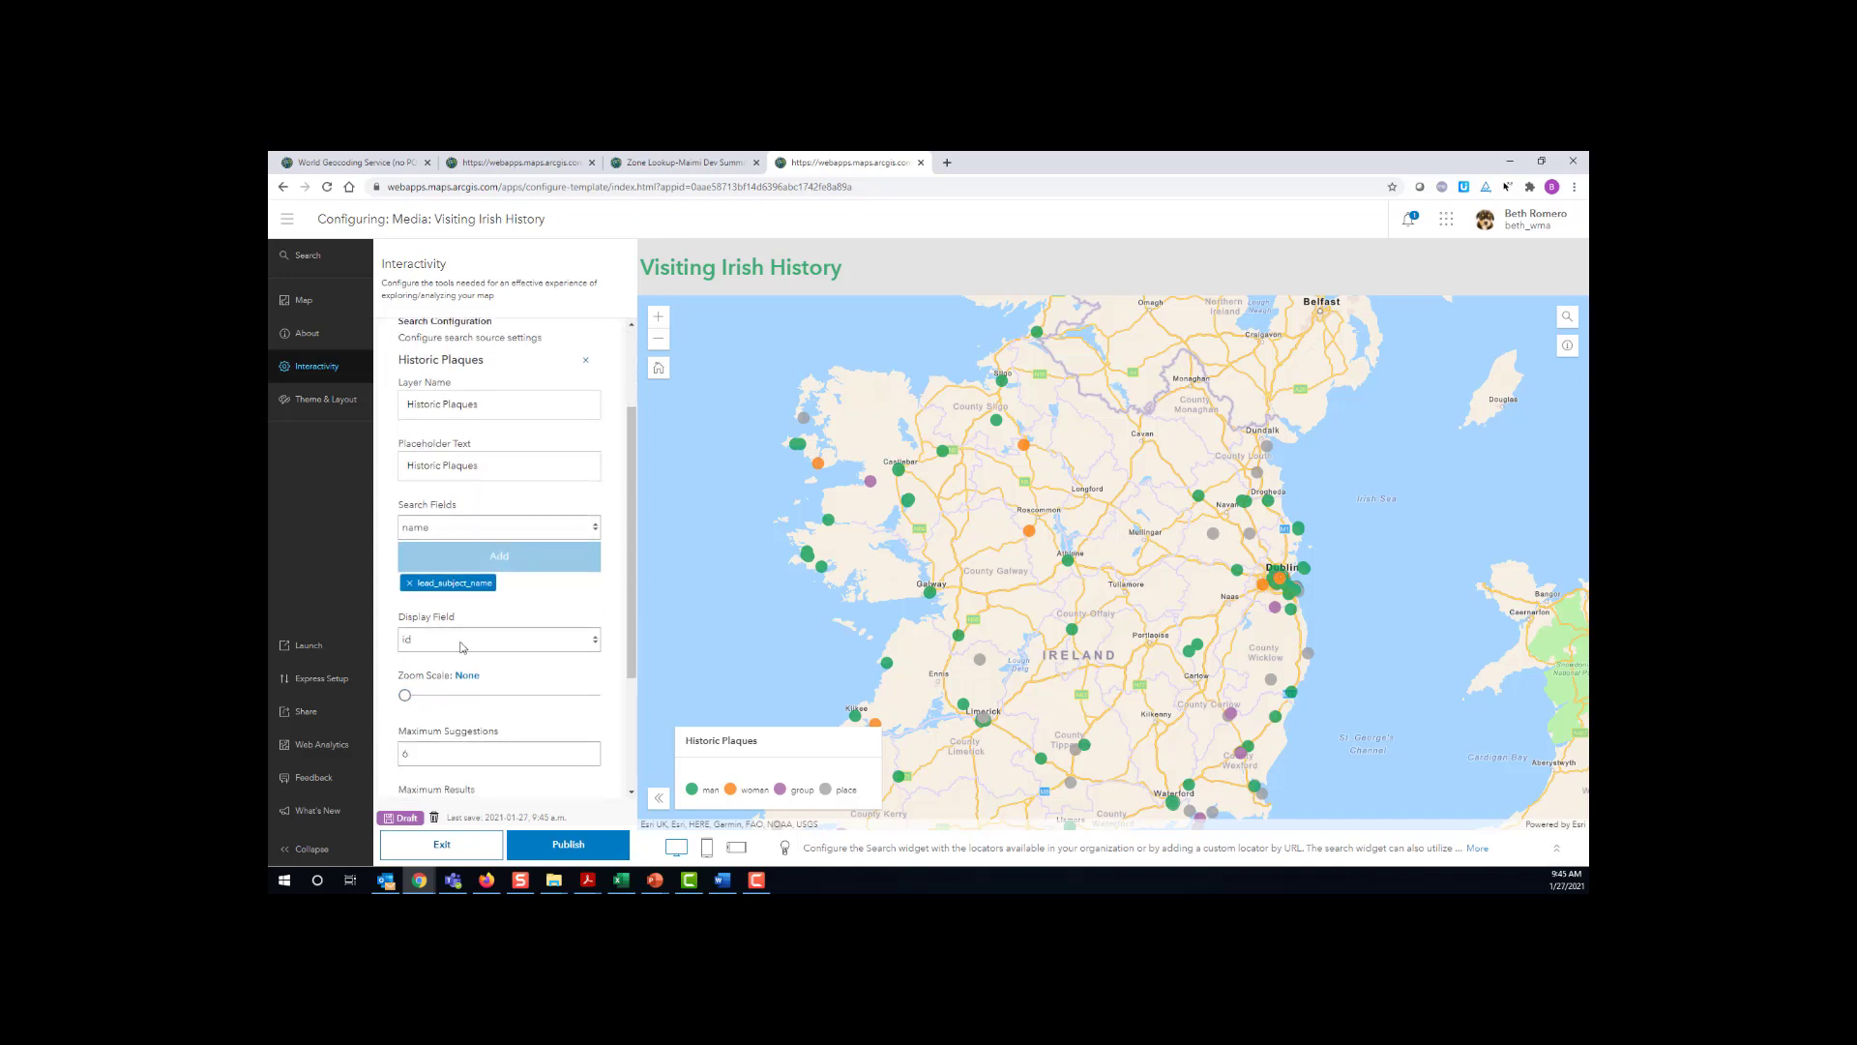
click(462, 647)
scroll(450, 570, down, 3)
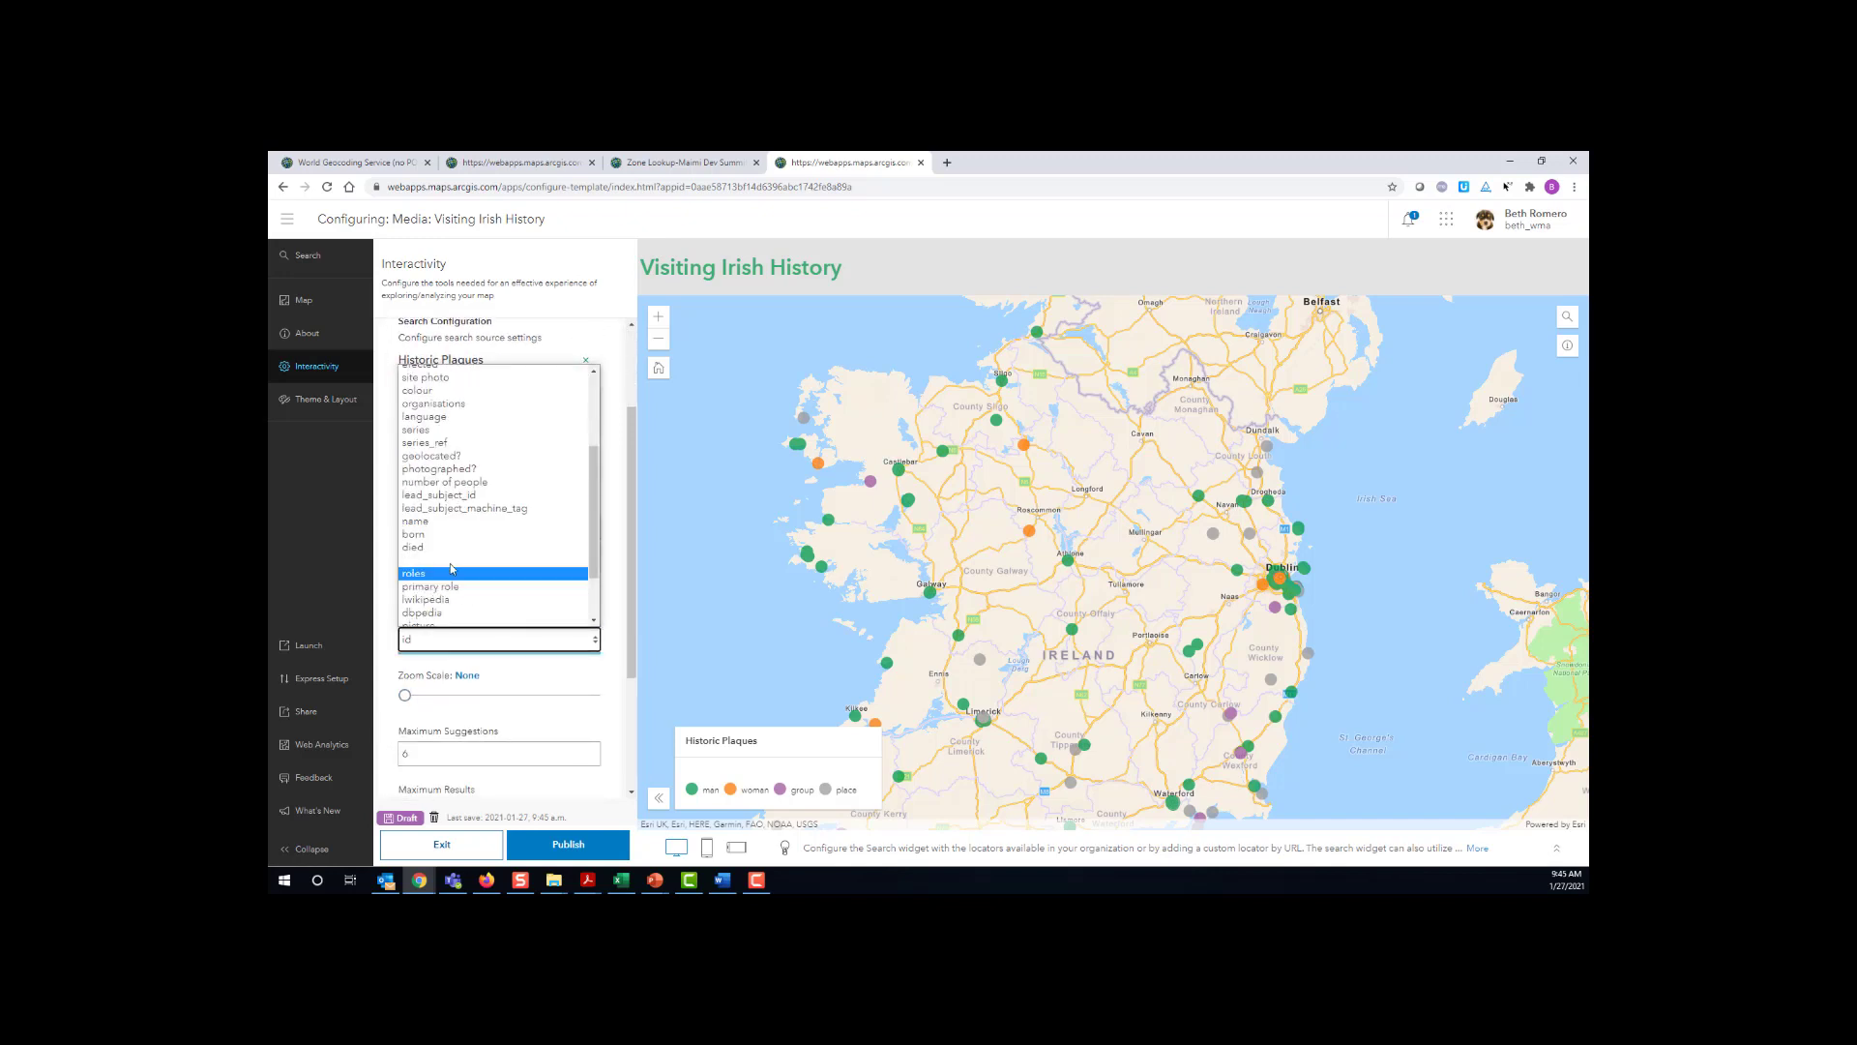
click(436, 520)
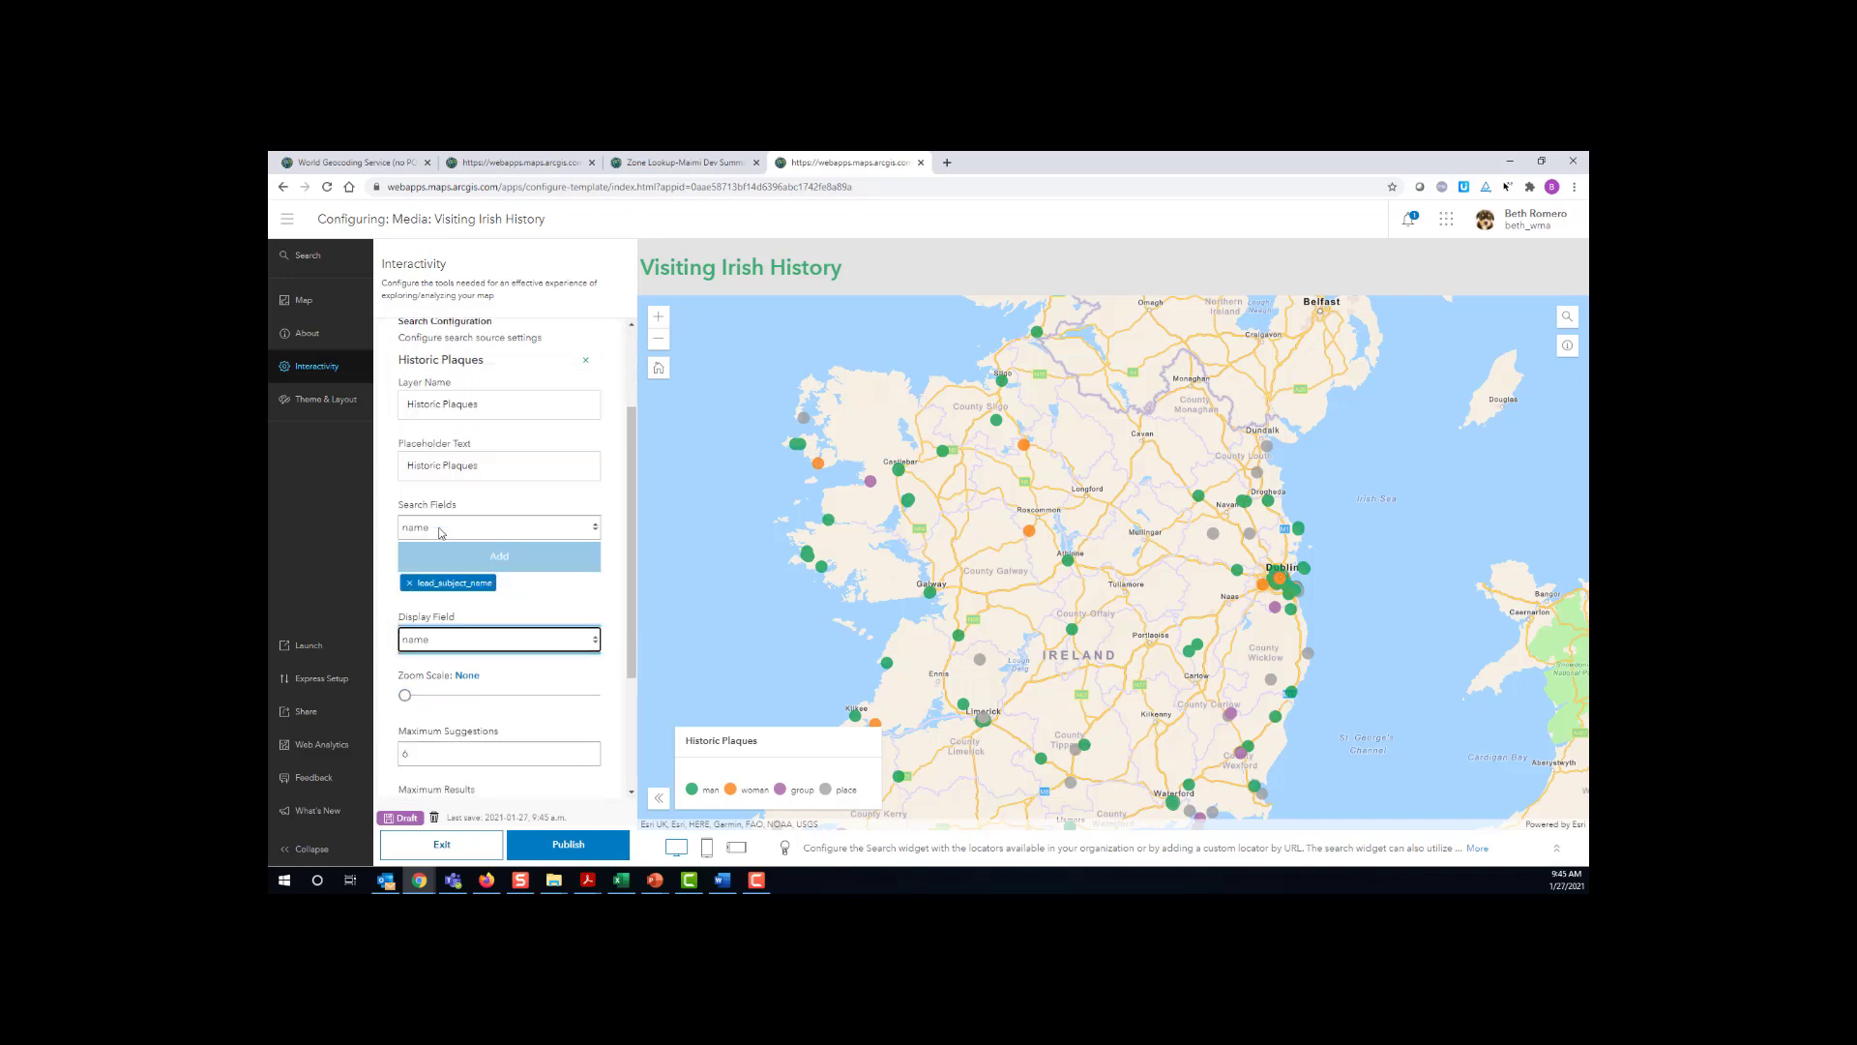
scroll(502, 665, down, 4)
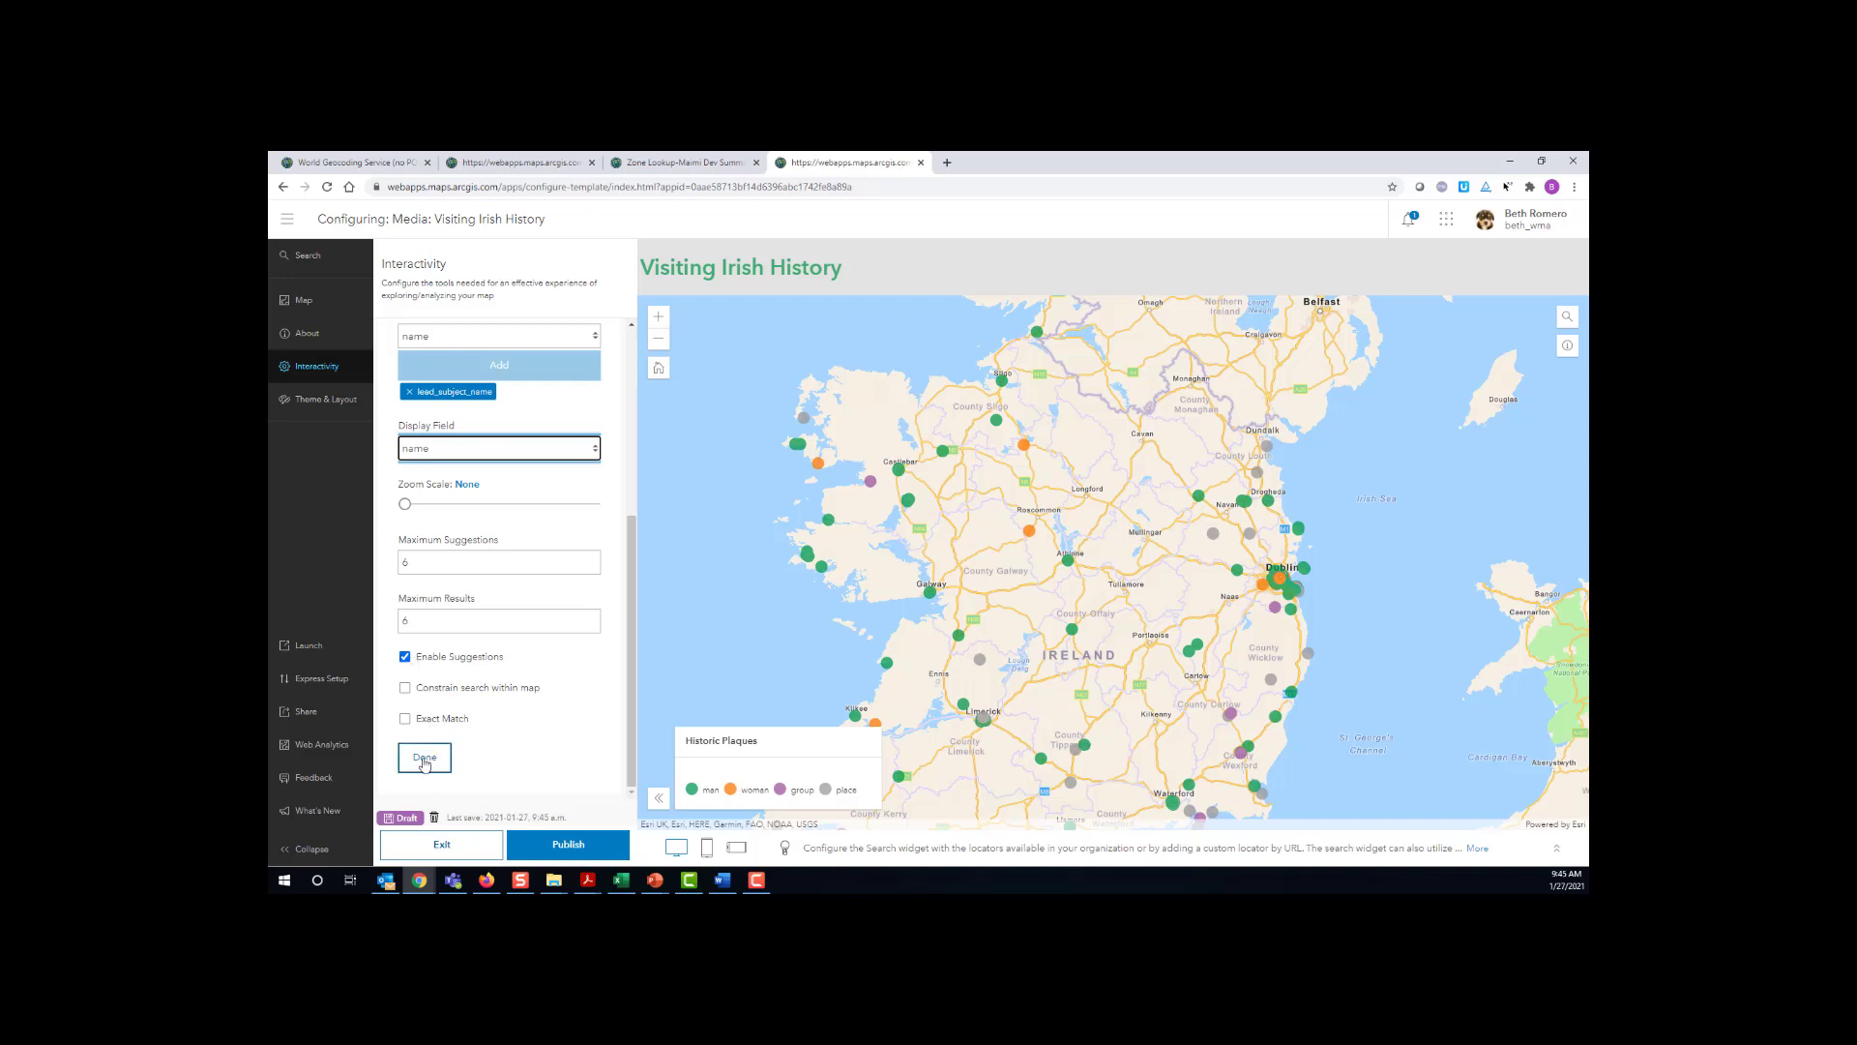
- Confirm the Historic Plaques source settings and delete the ArcGIS World Geocoding Service from the app's search sources
click(424, 758)
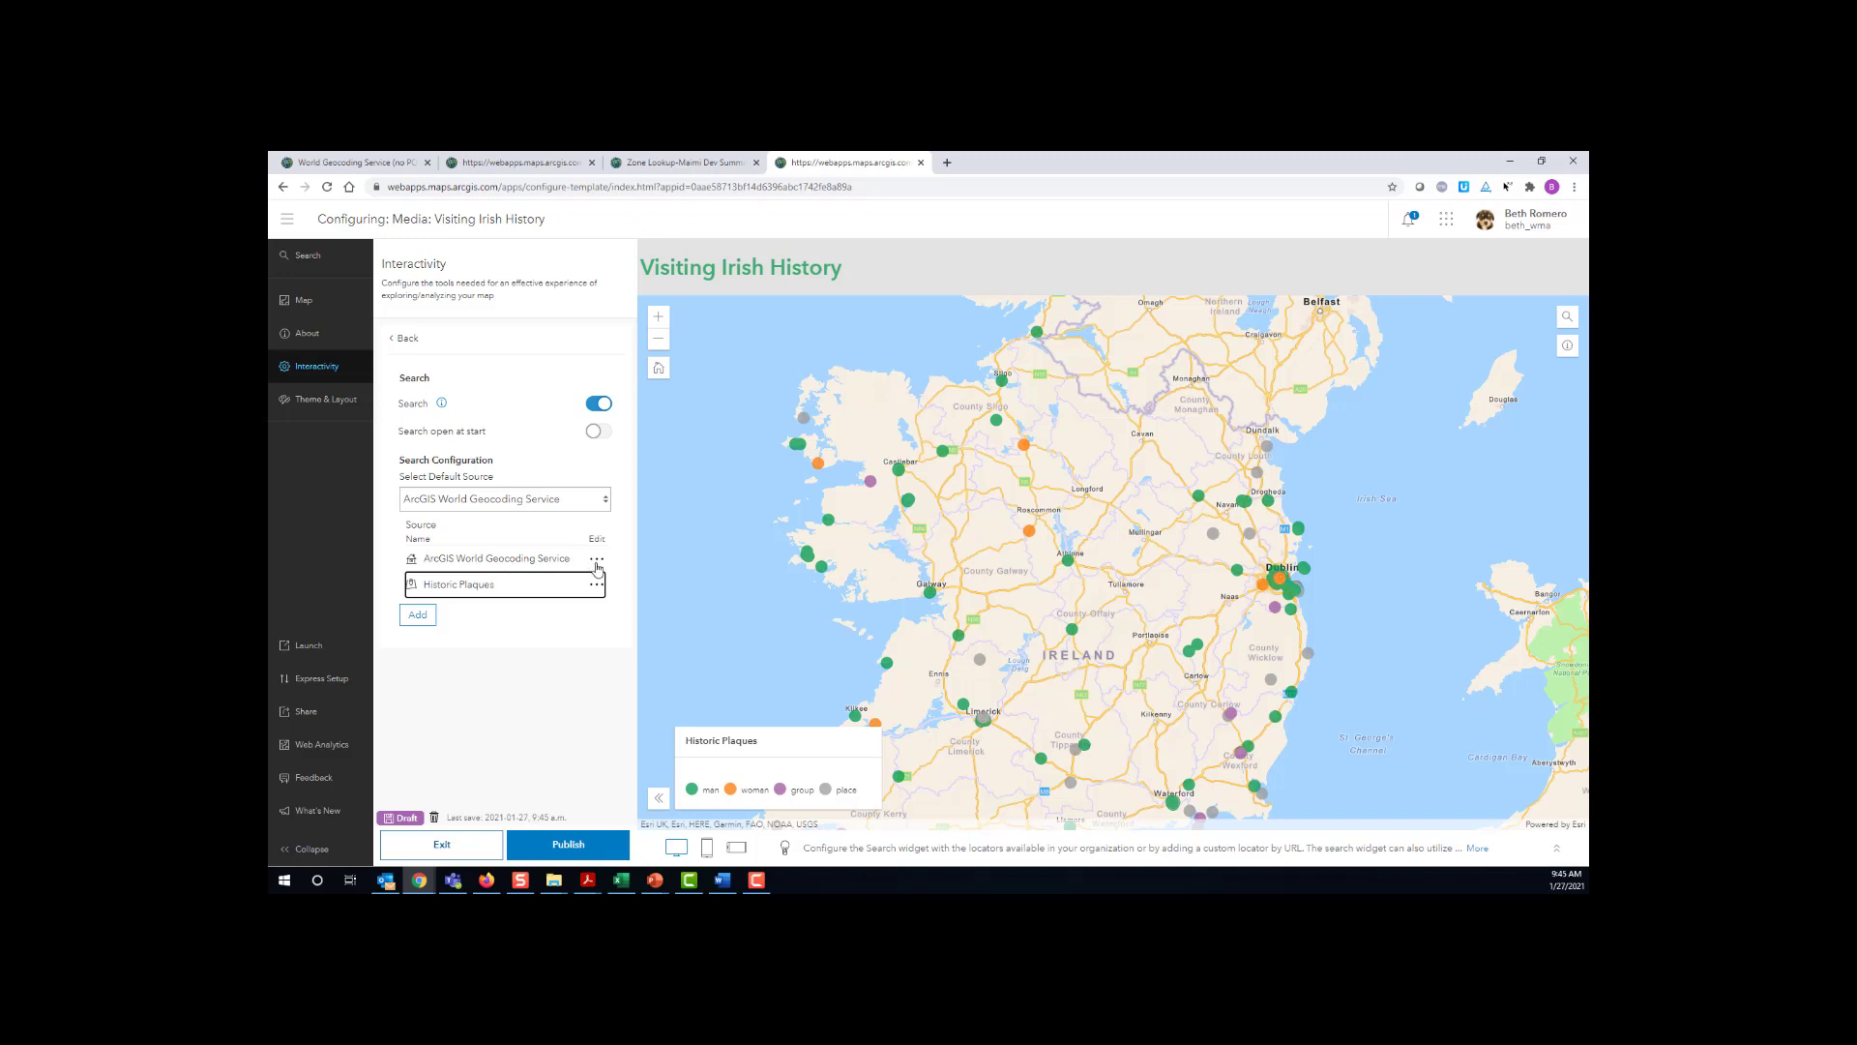
click(596, 561)
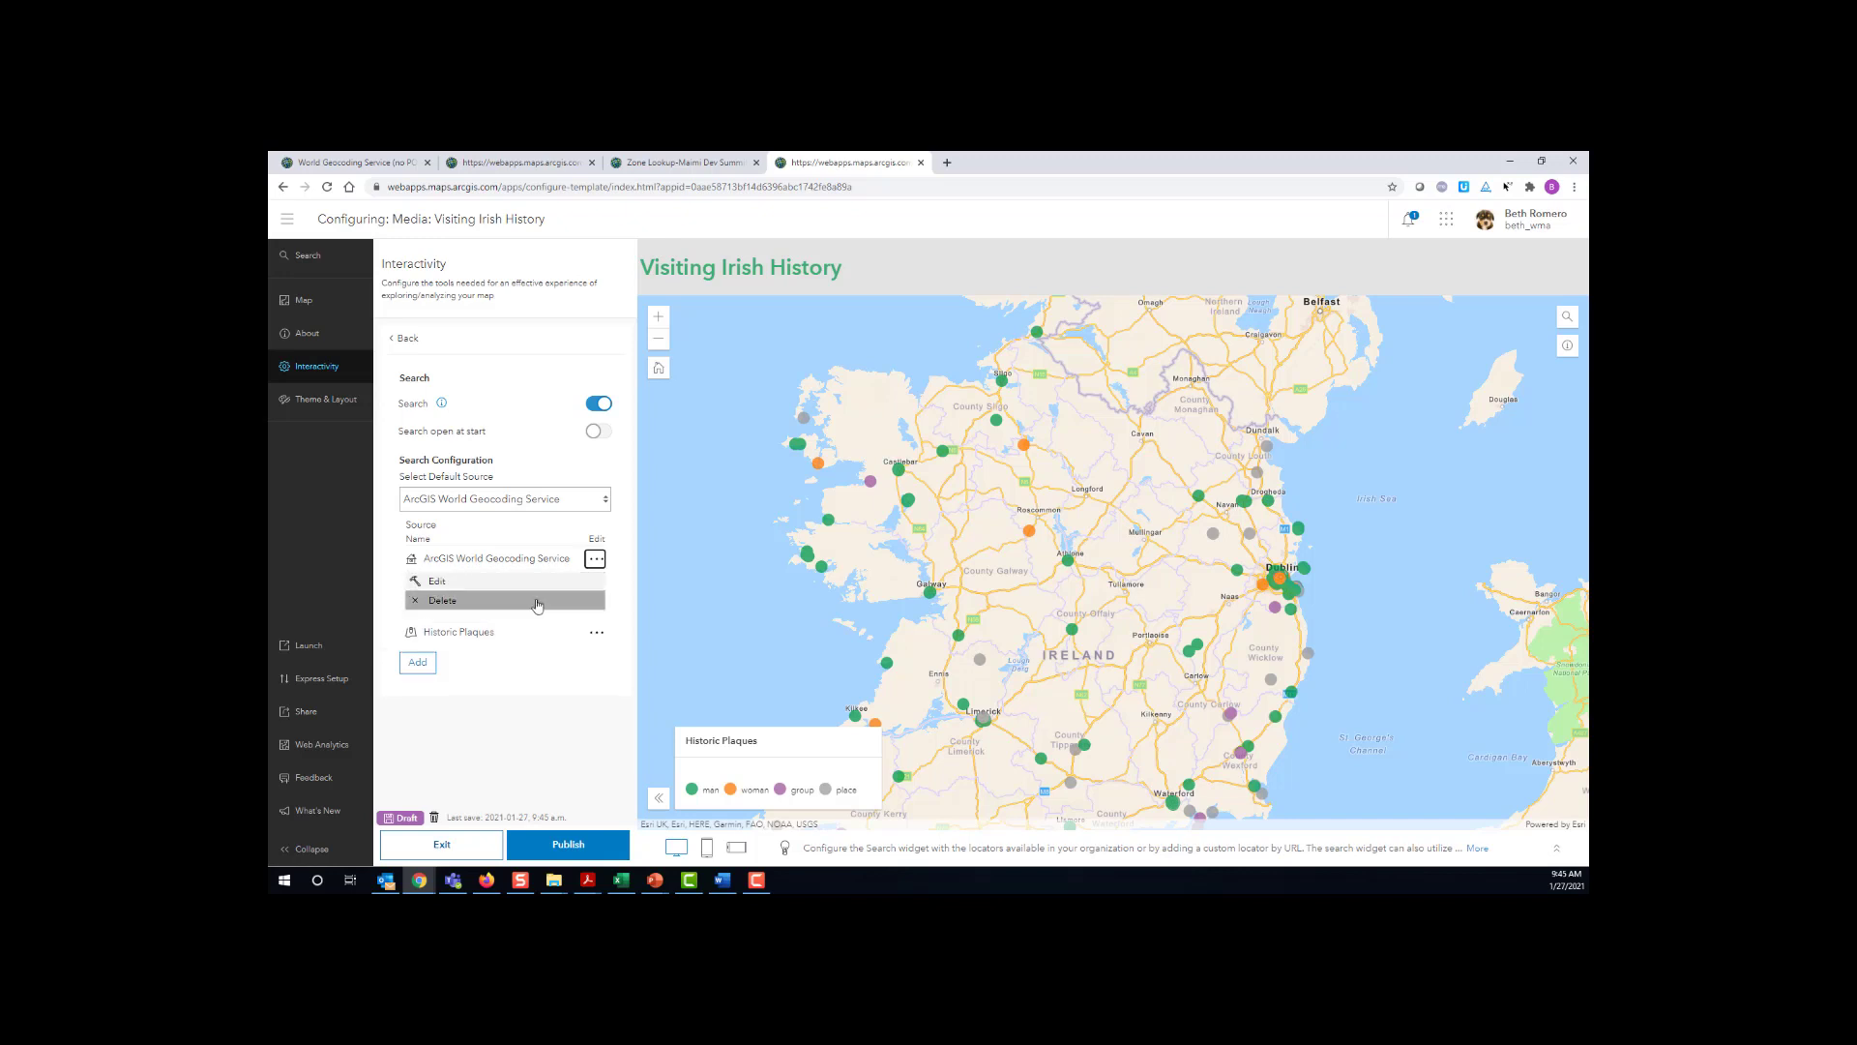
click(418, 600)
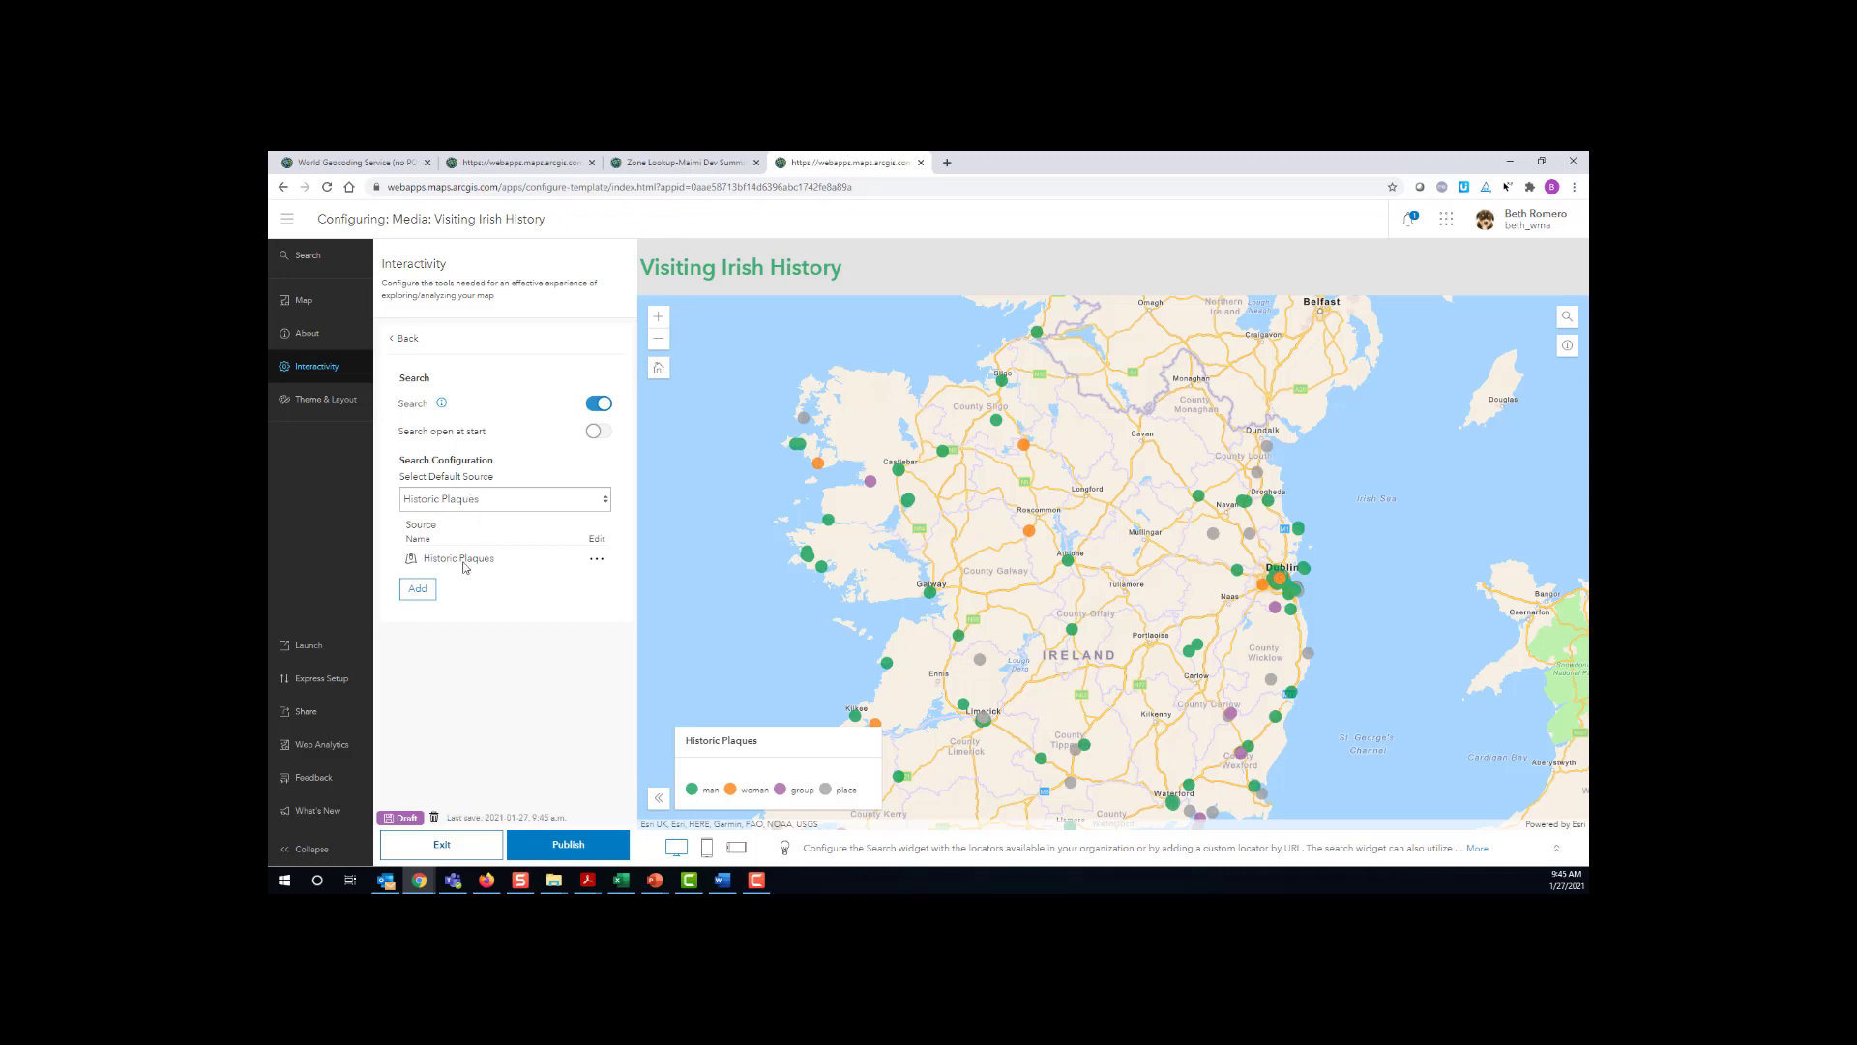
- Edit the Historic Plaques search source and set its placeholder text to "Enter a name"
click(598, 566)
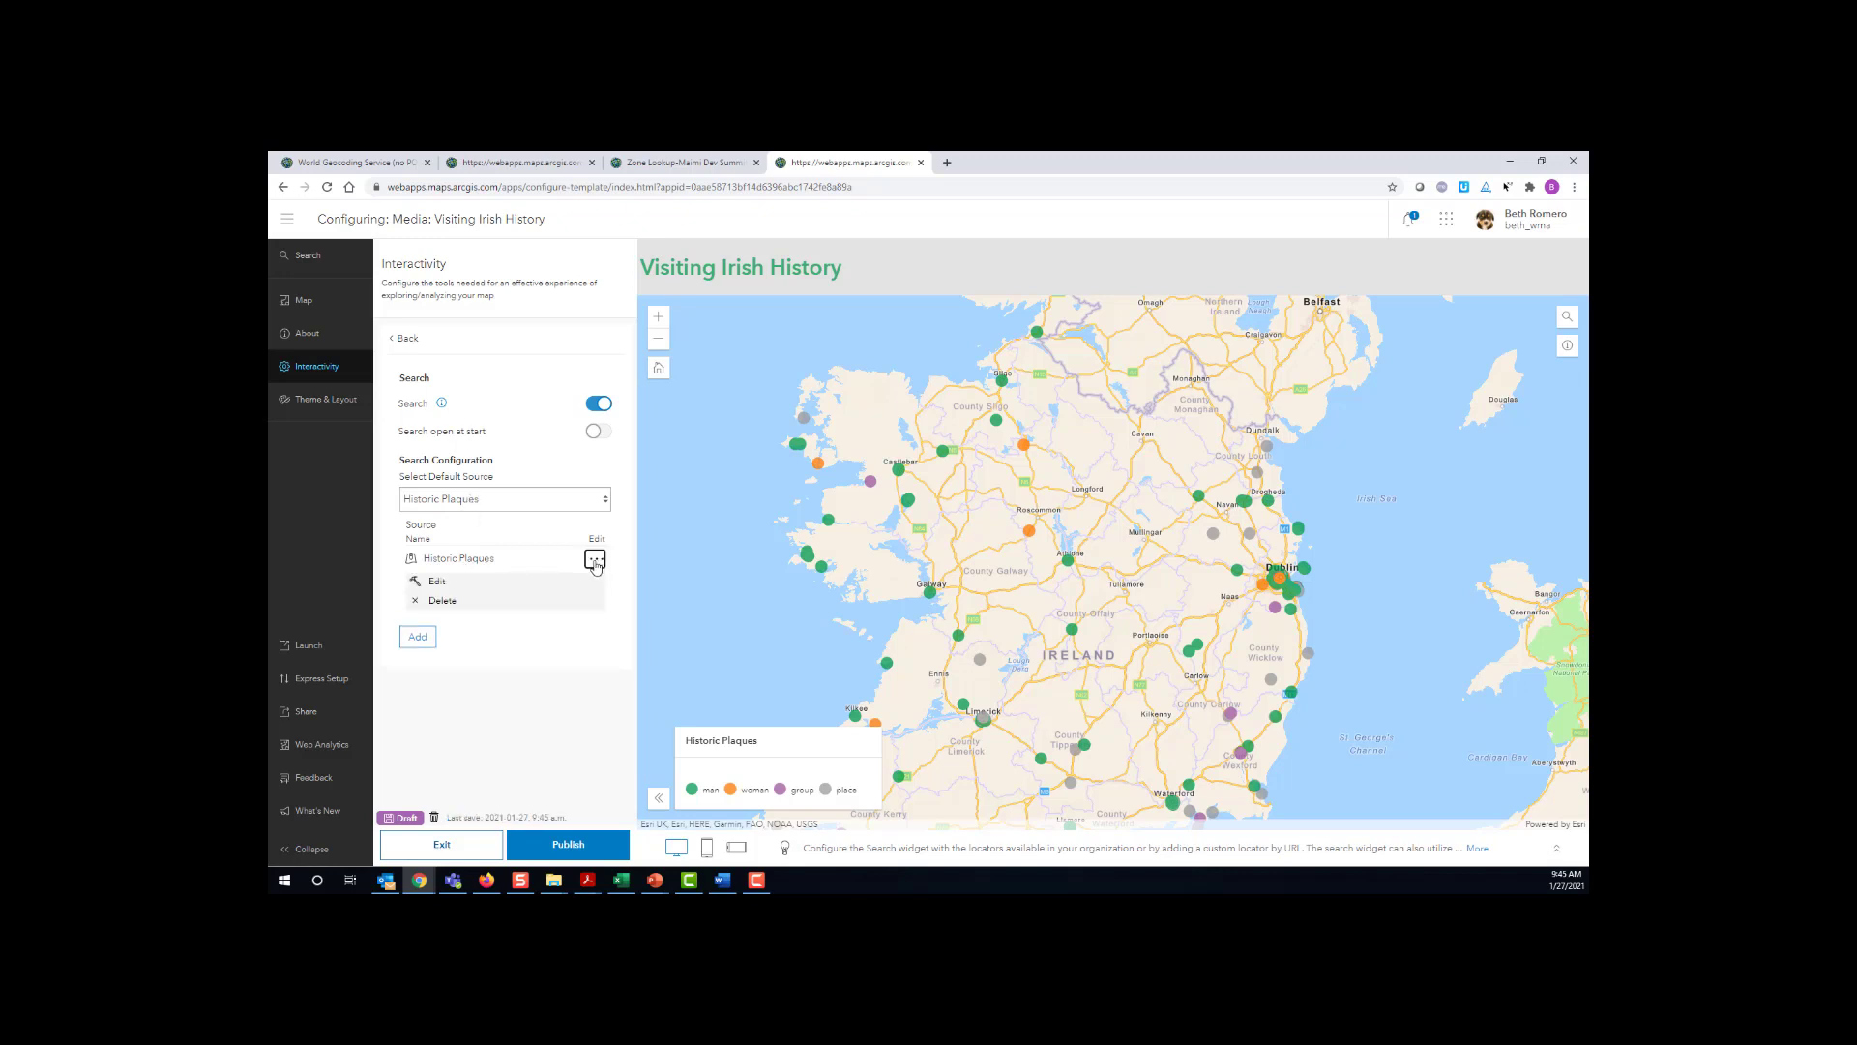
click(558, 582)
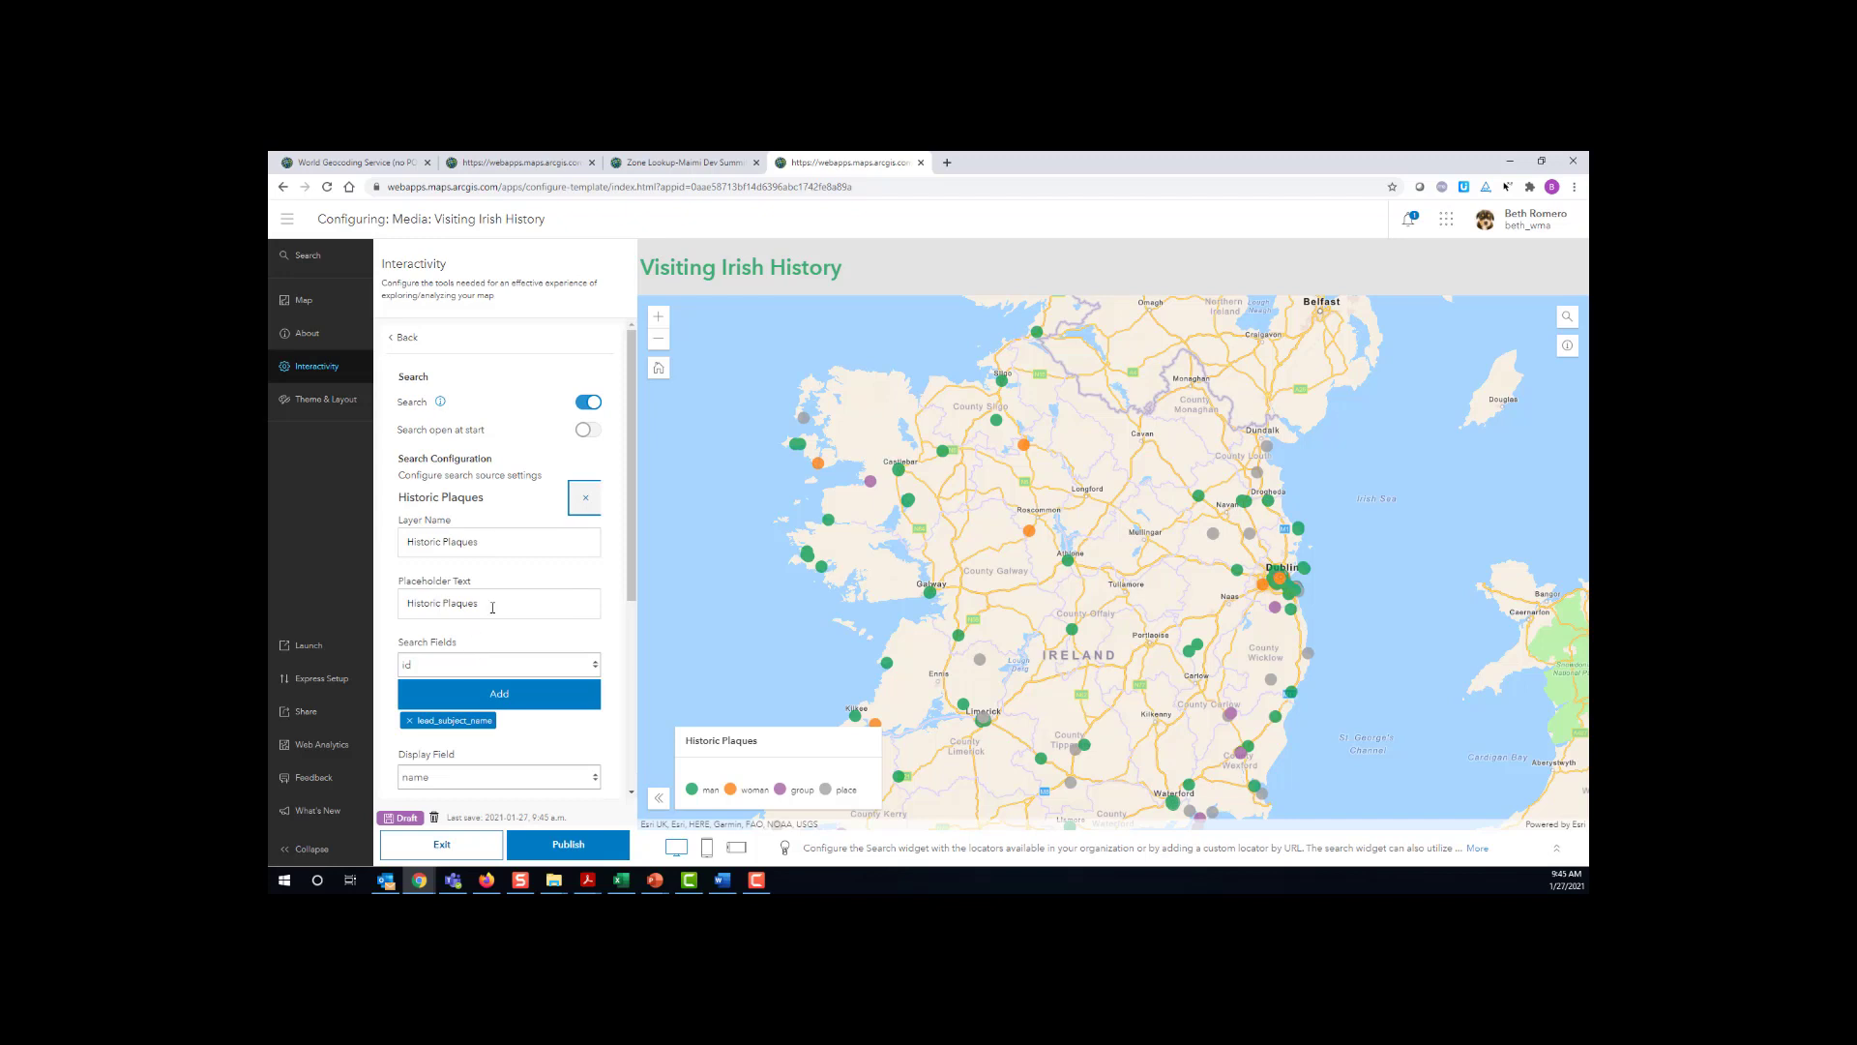
drag(490, 603, 381, 599)
text(Ent)
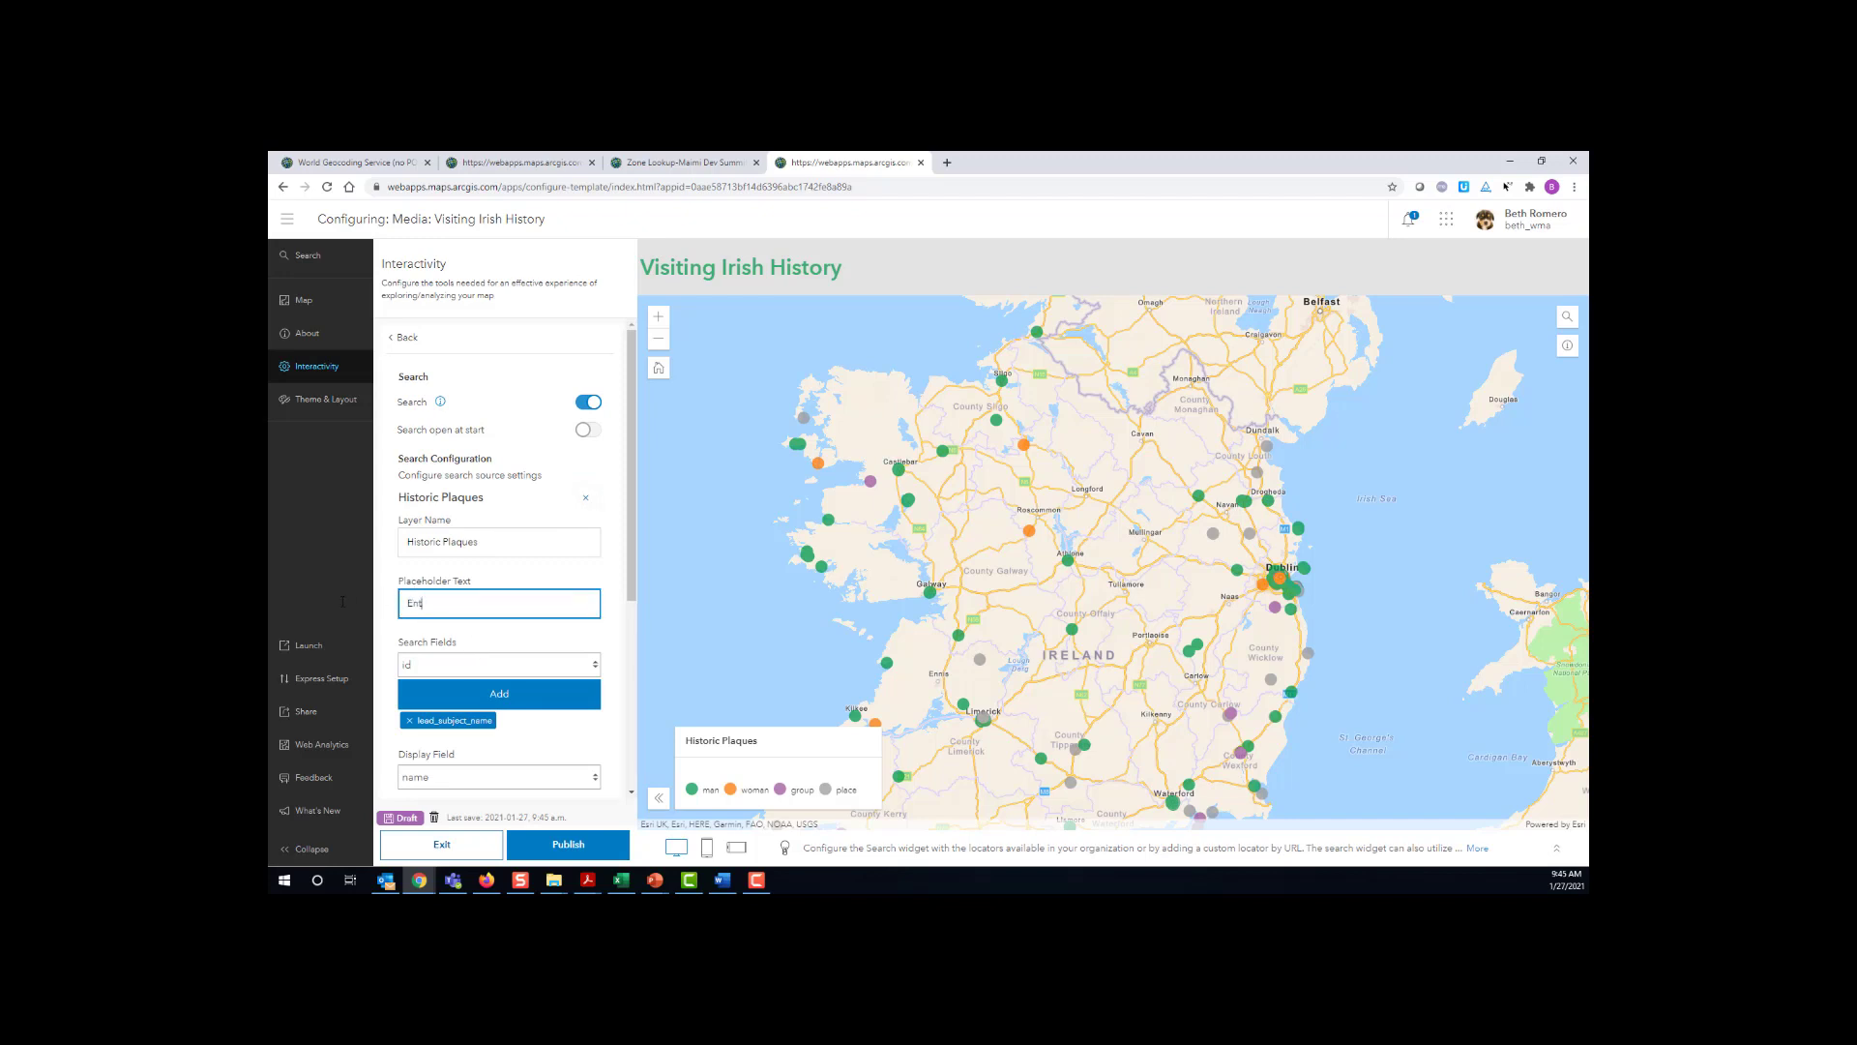
text(er a name)
scroll(474, 786, down, 2)
scroll(477, 778, down, 3)
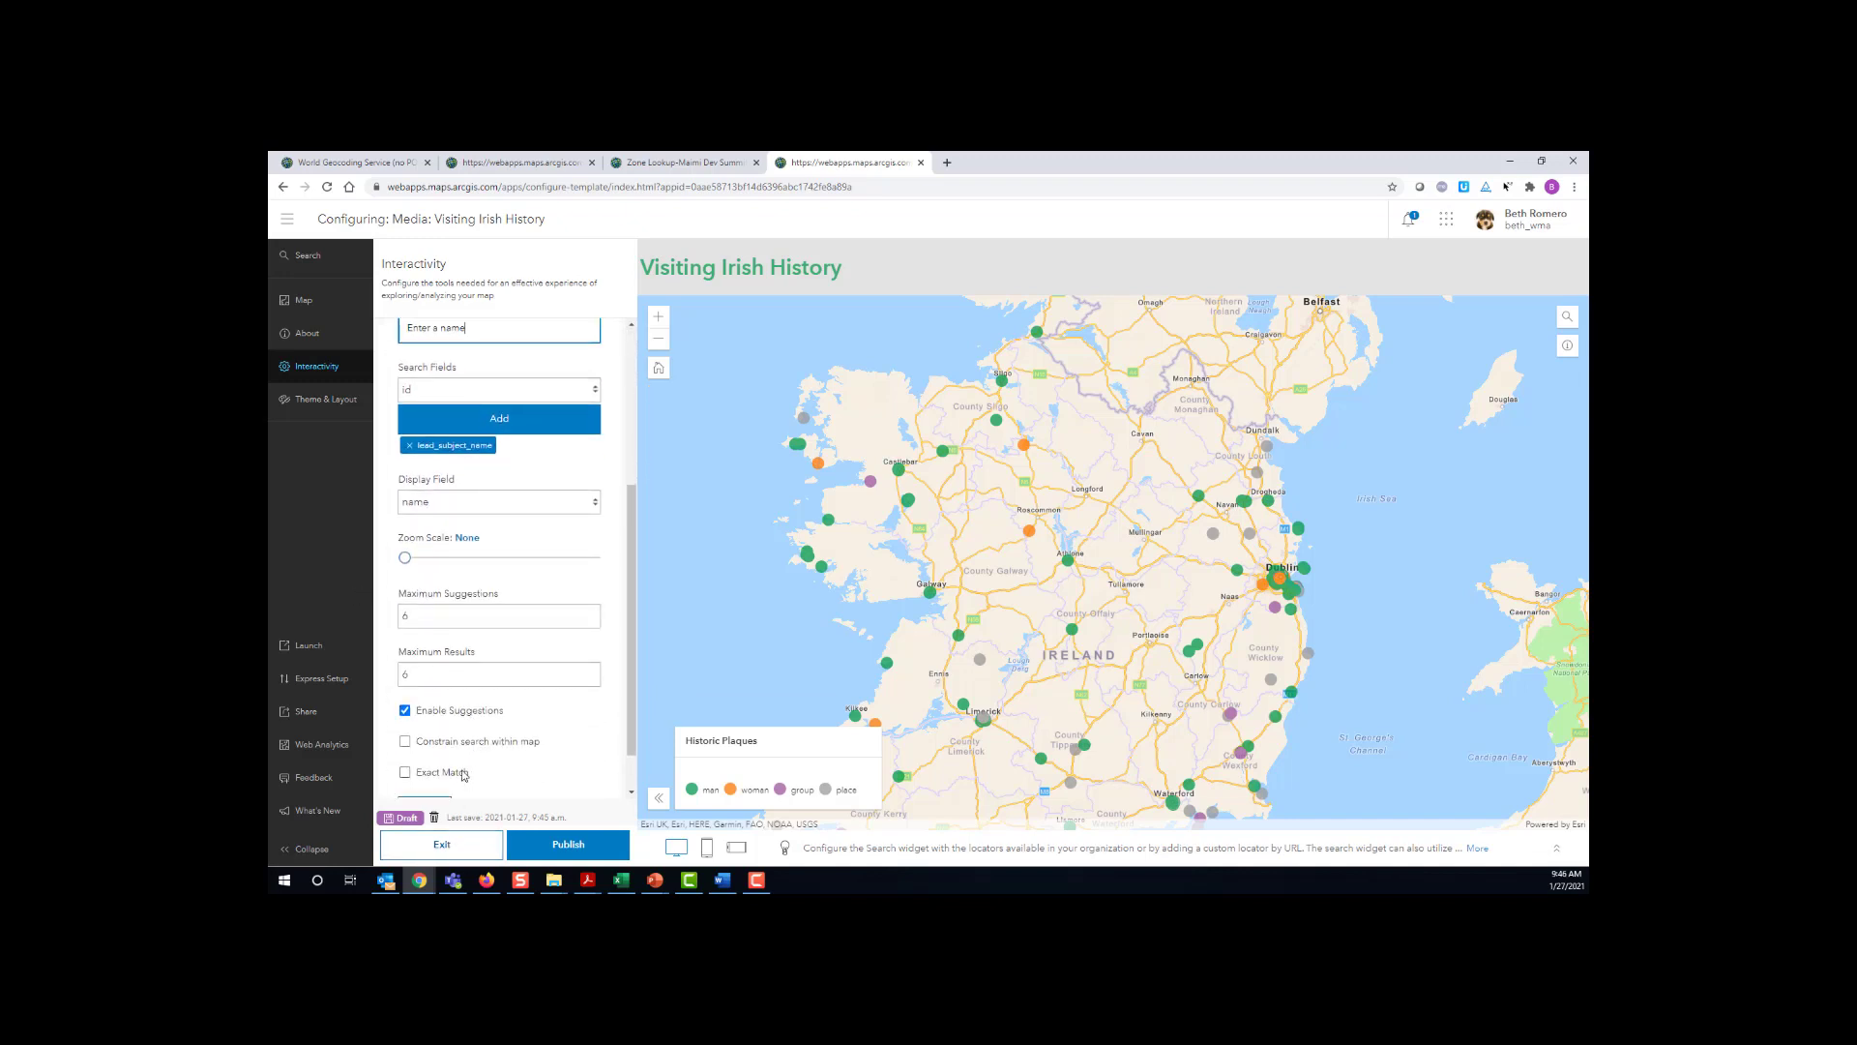
click(428, 757)
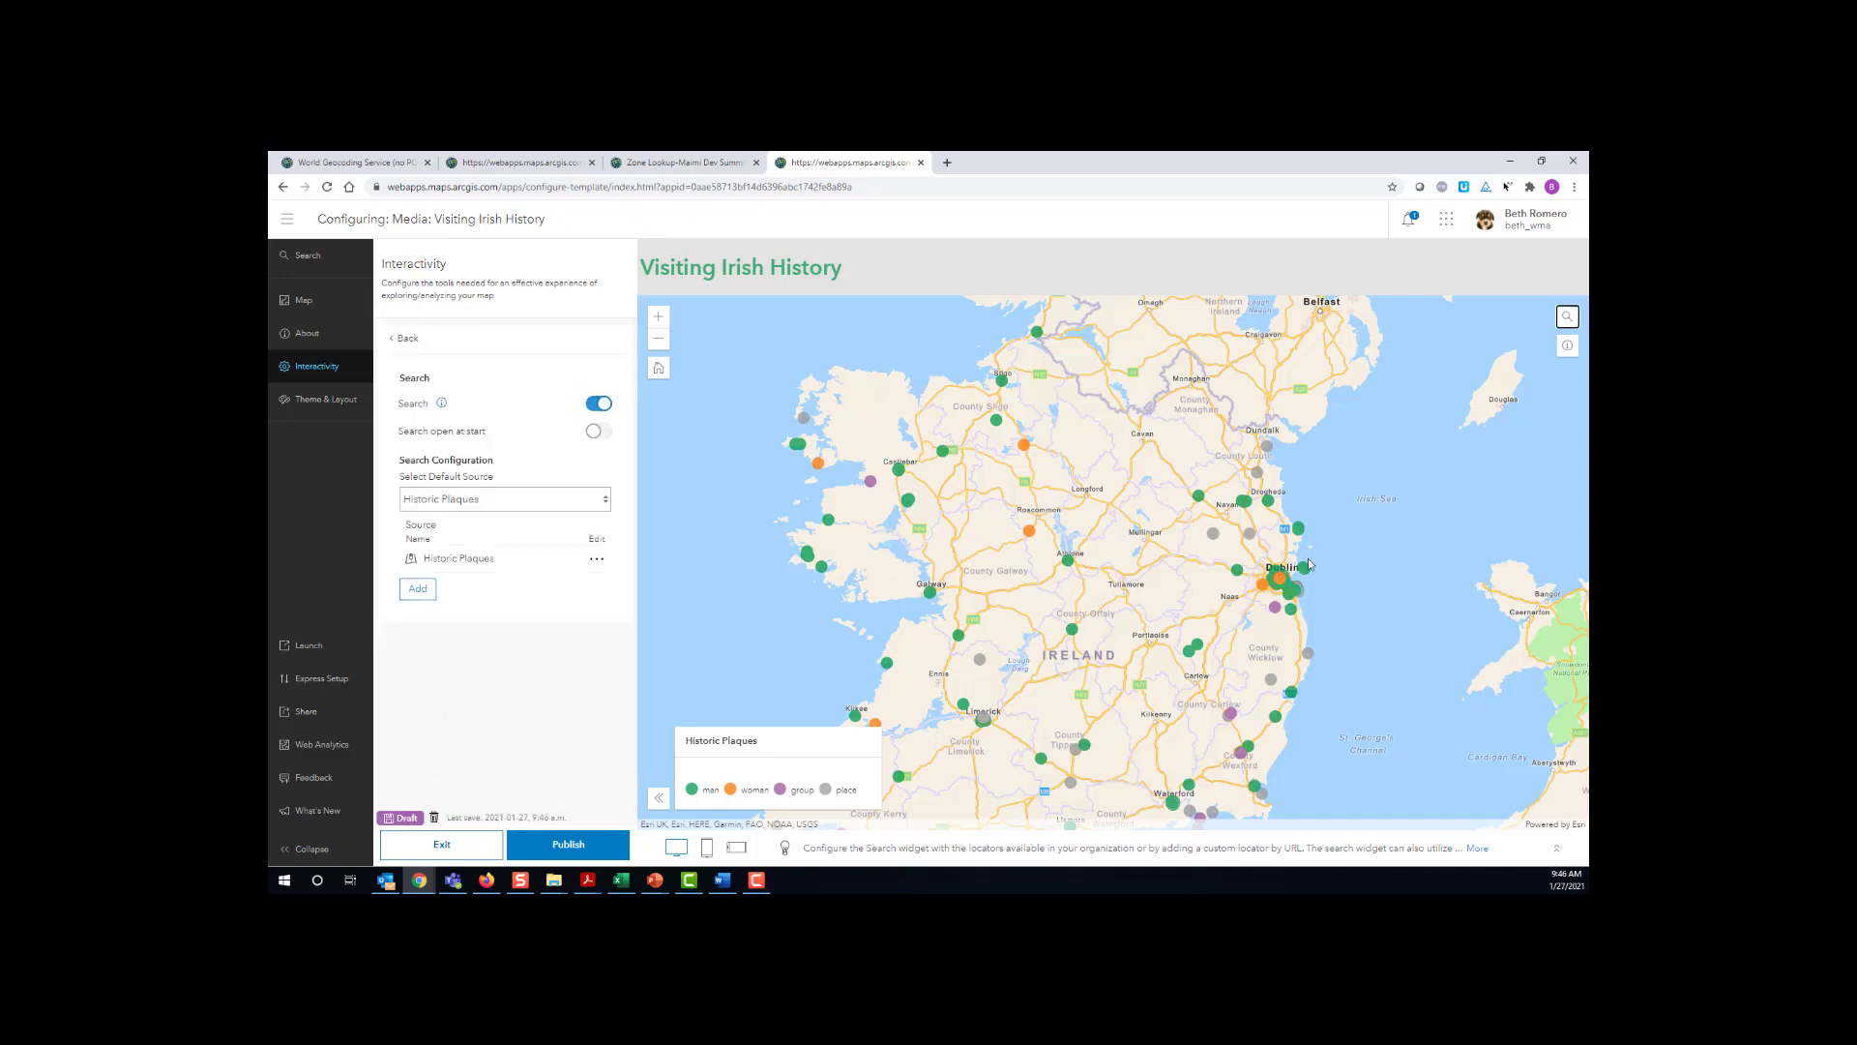
- Search the previewed map for "Gal", choose Rory Gallagher, and examine the plaque's pop-up before closing it
click(1567, 317)
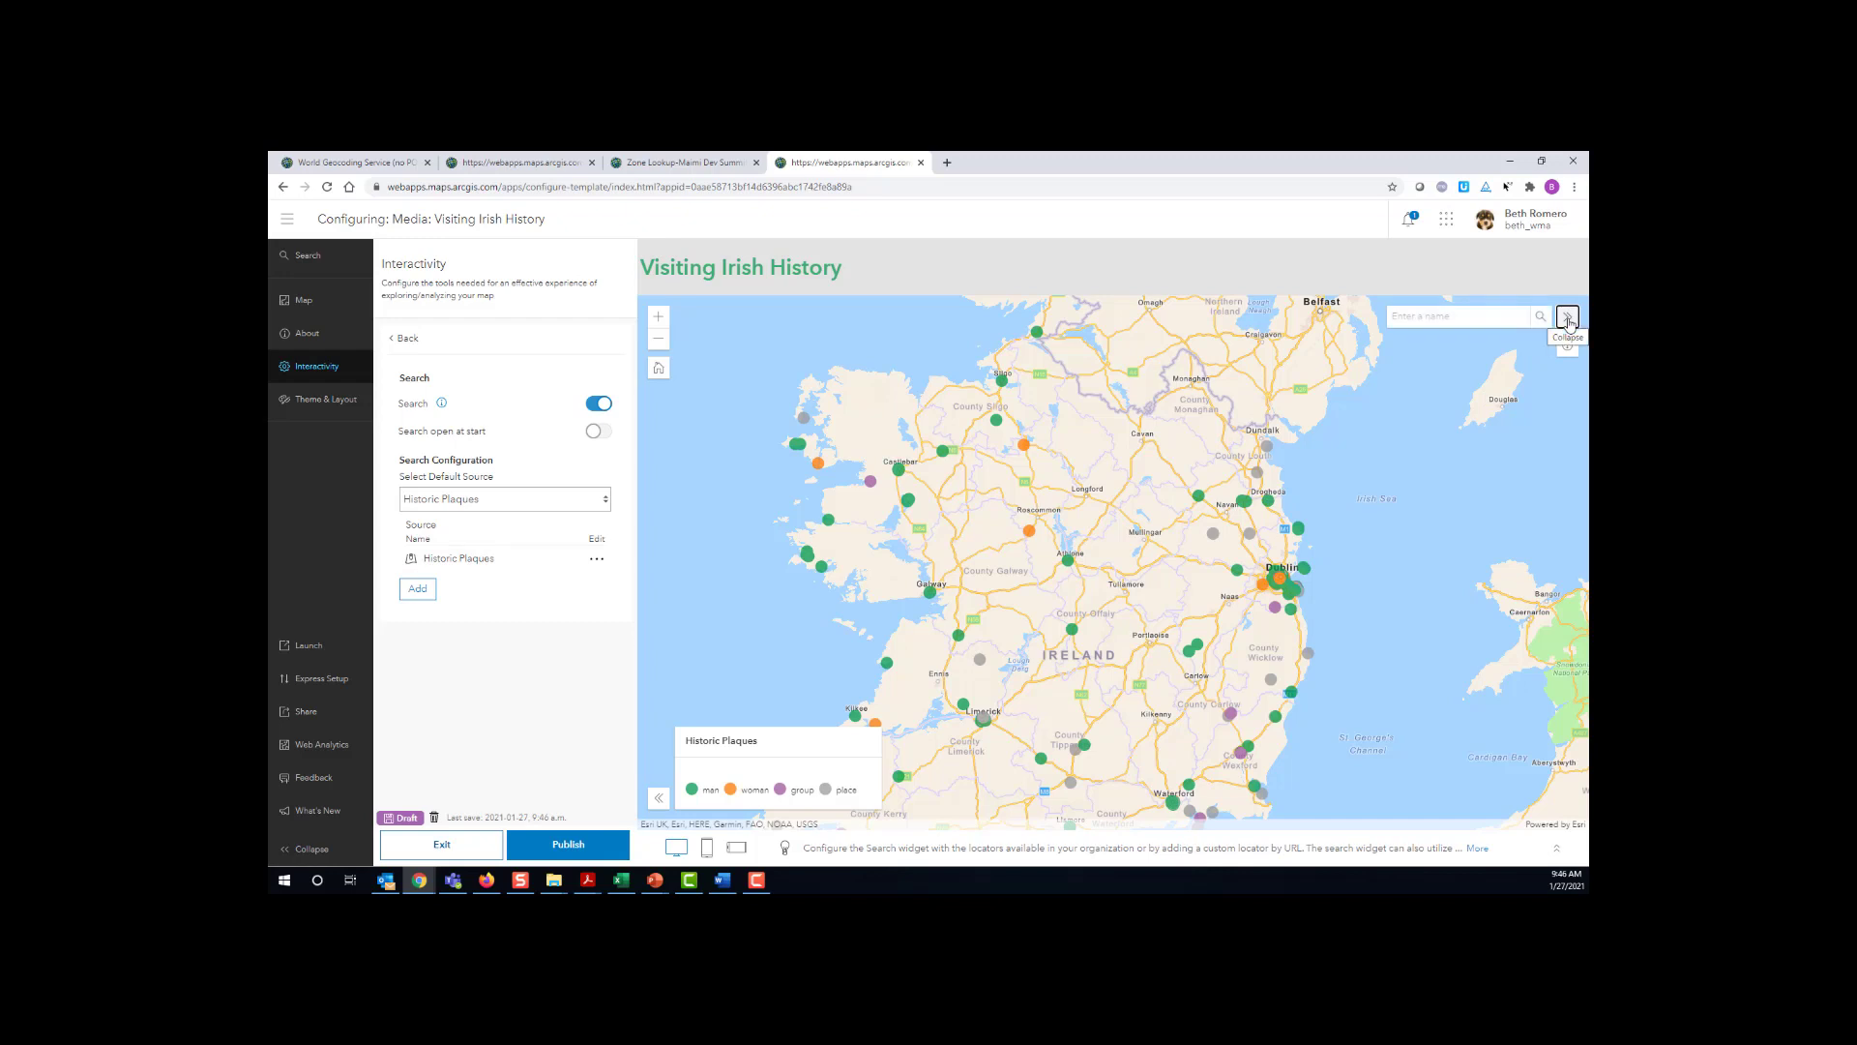
click(1485, 315)
text(Ga)
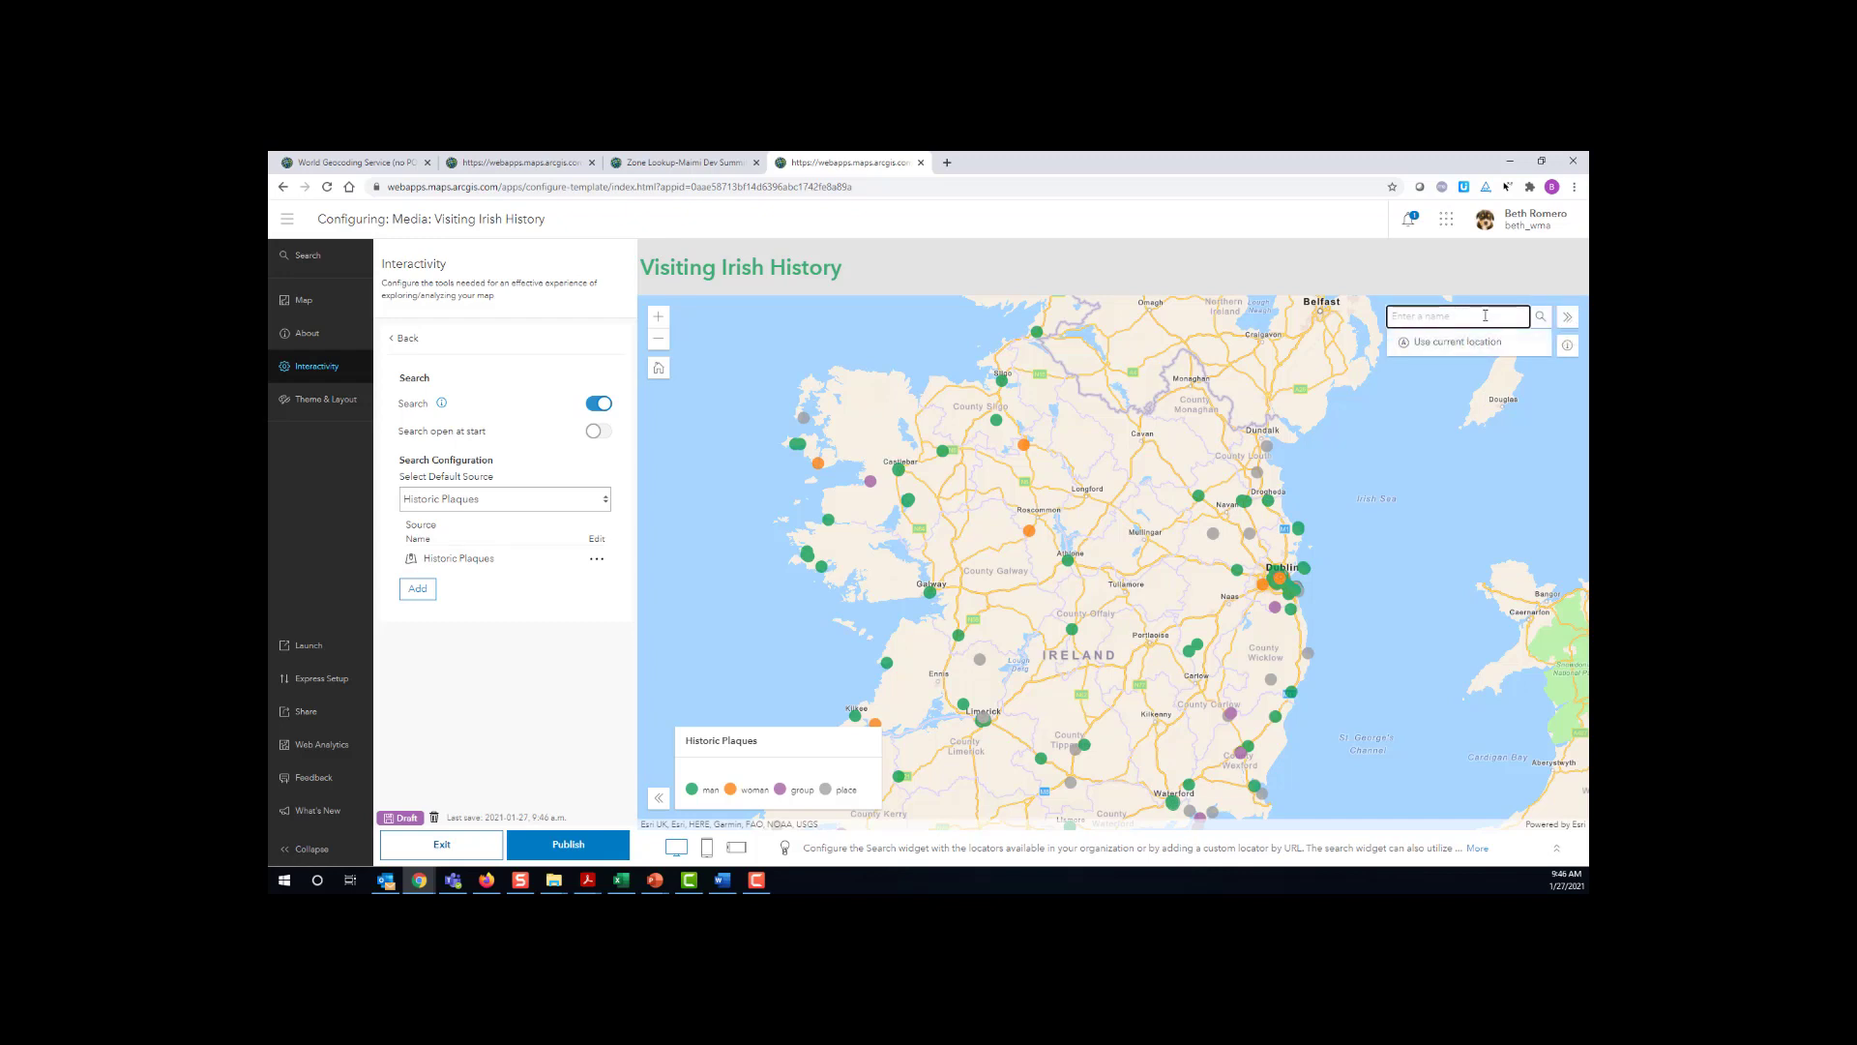
text(l)
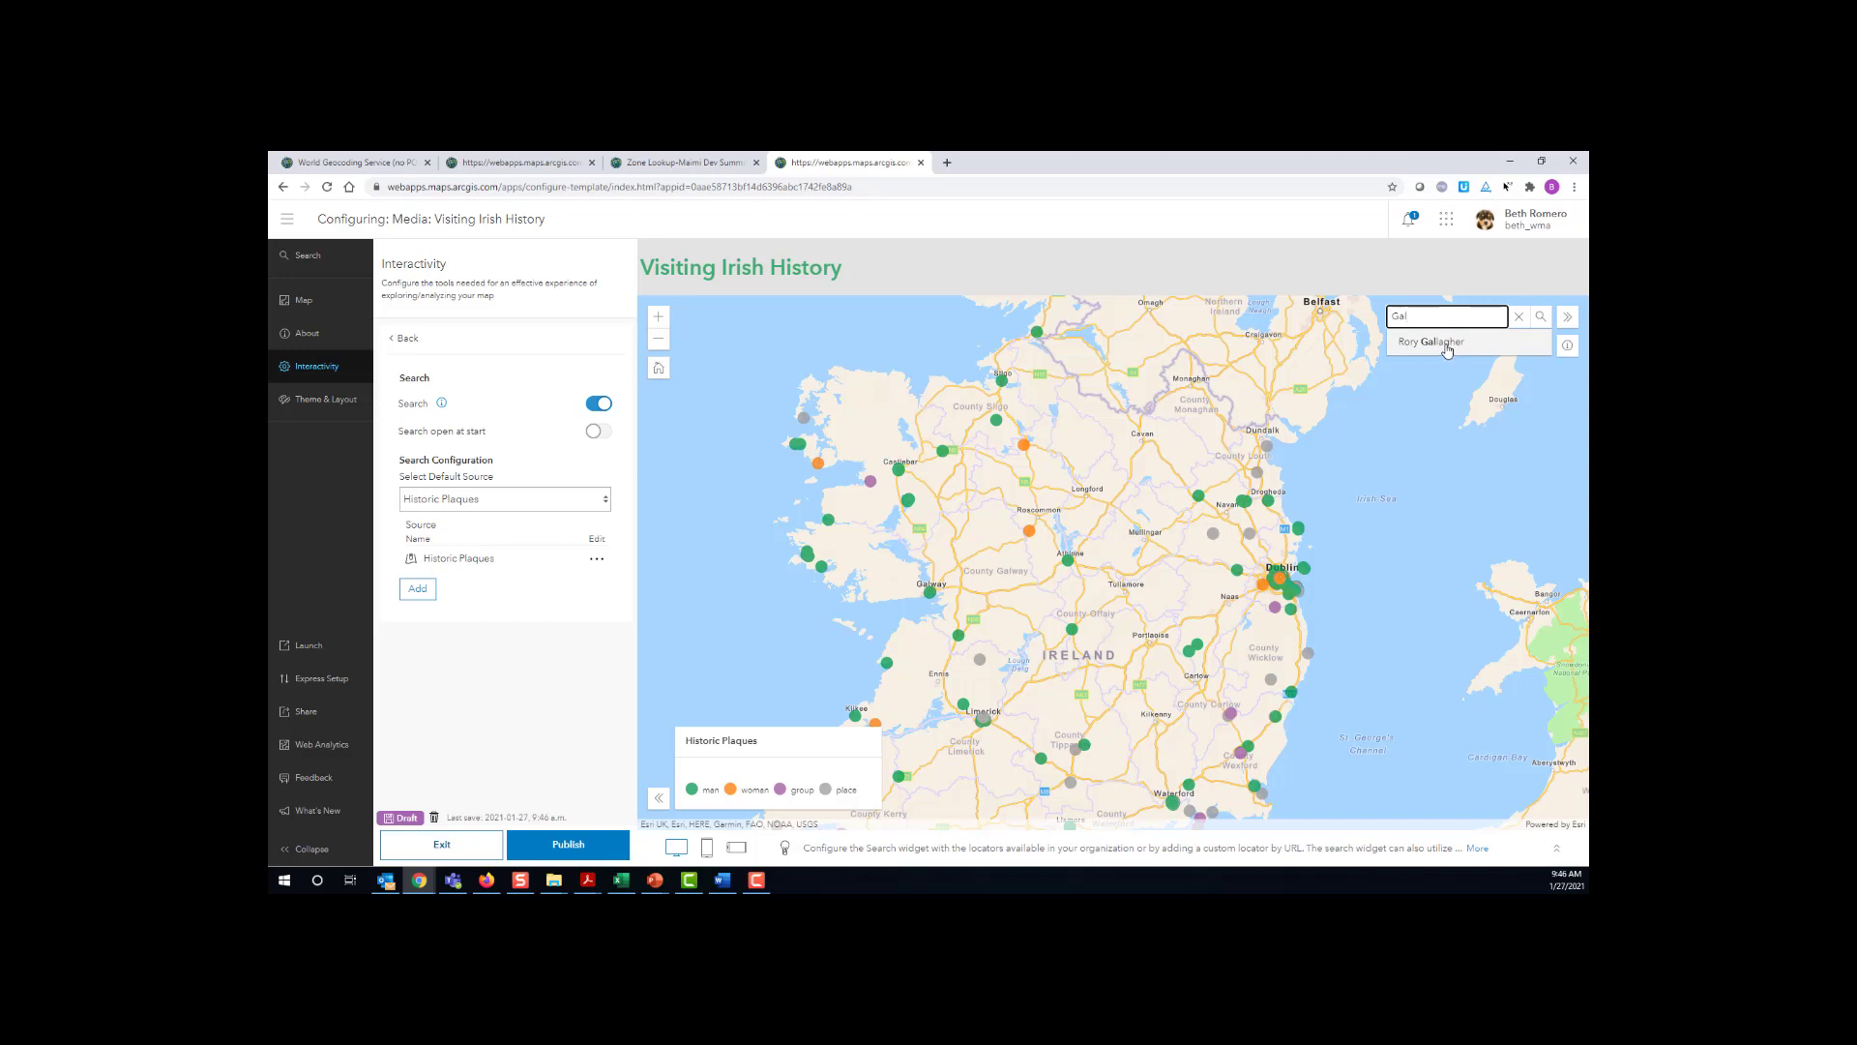
click(1447, 351)
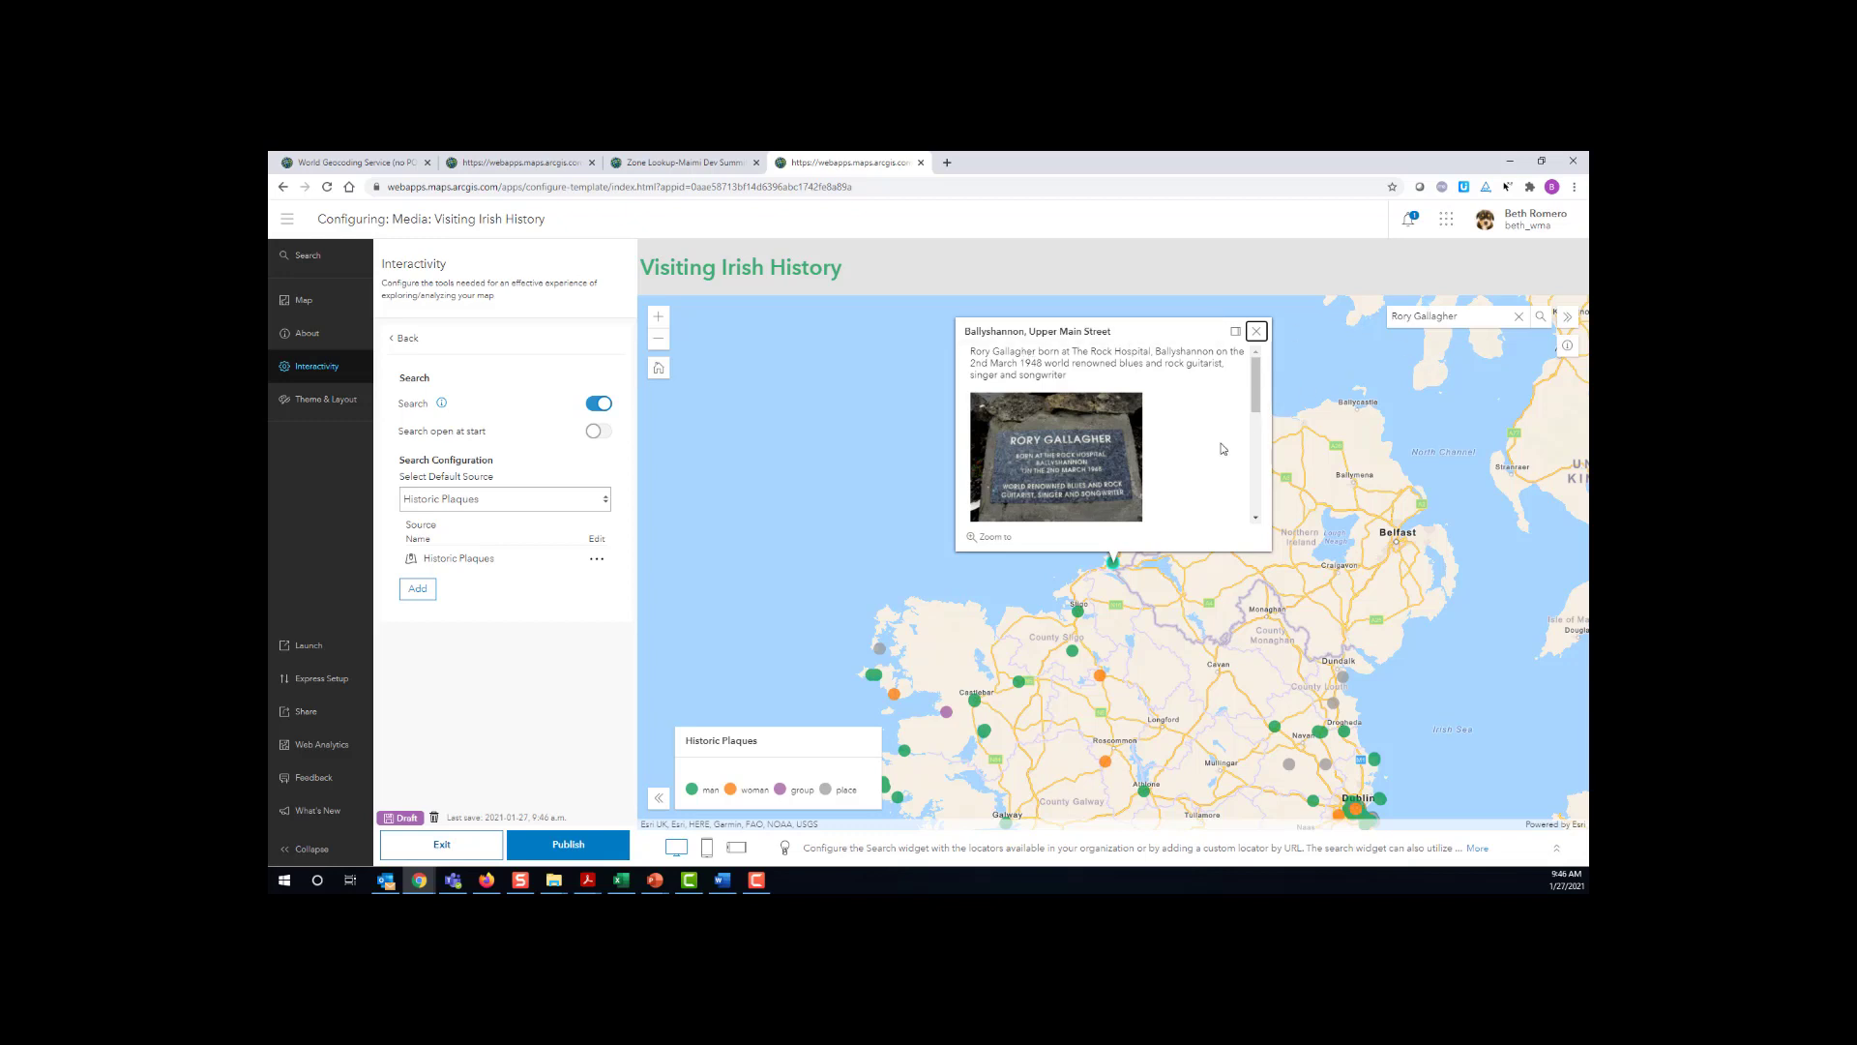
scroll(1223, 449, down, 3)
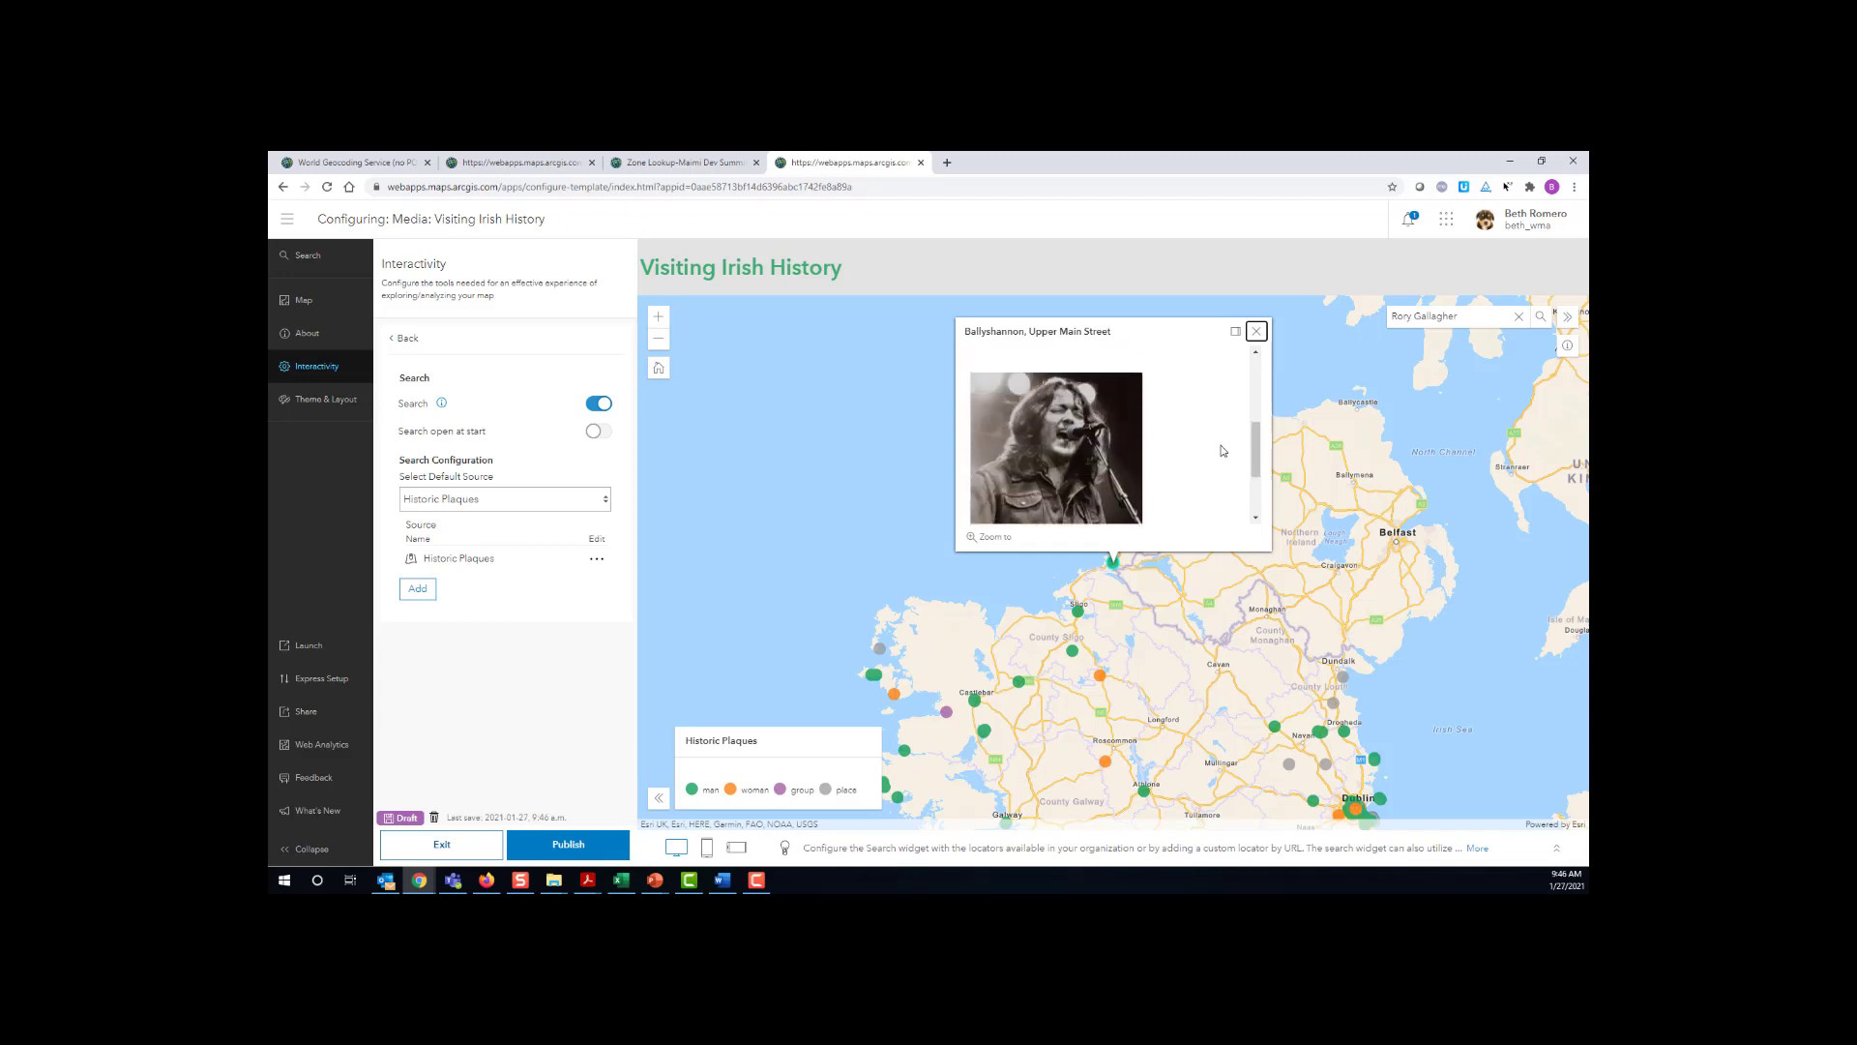
scroll(1222, 449, up, 3)
click(1255, 332)
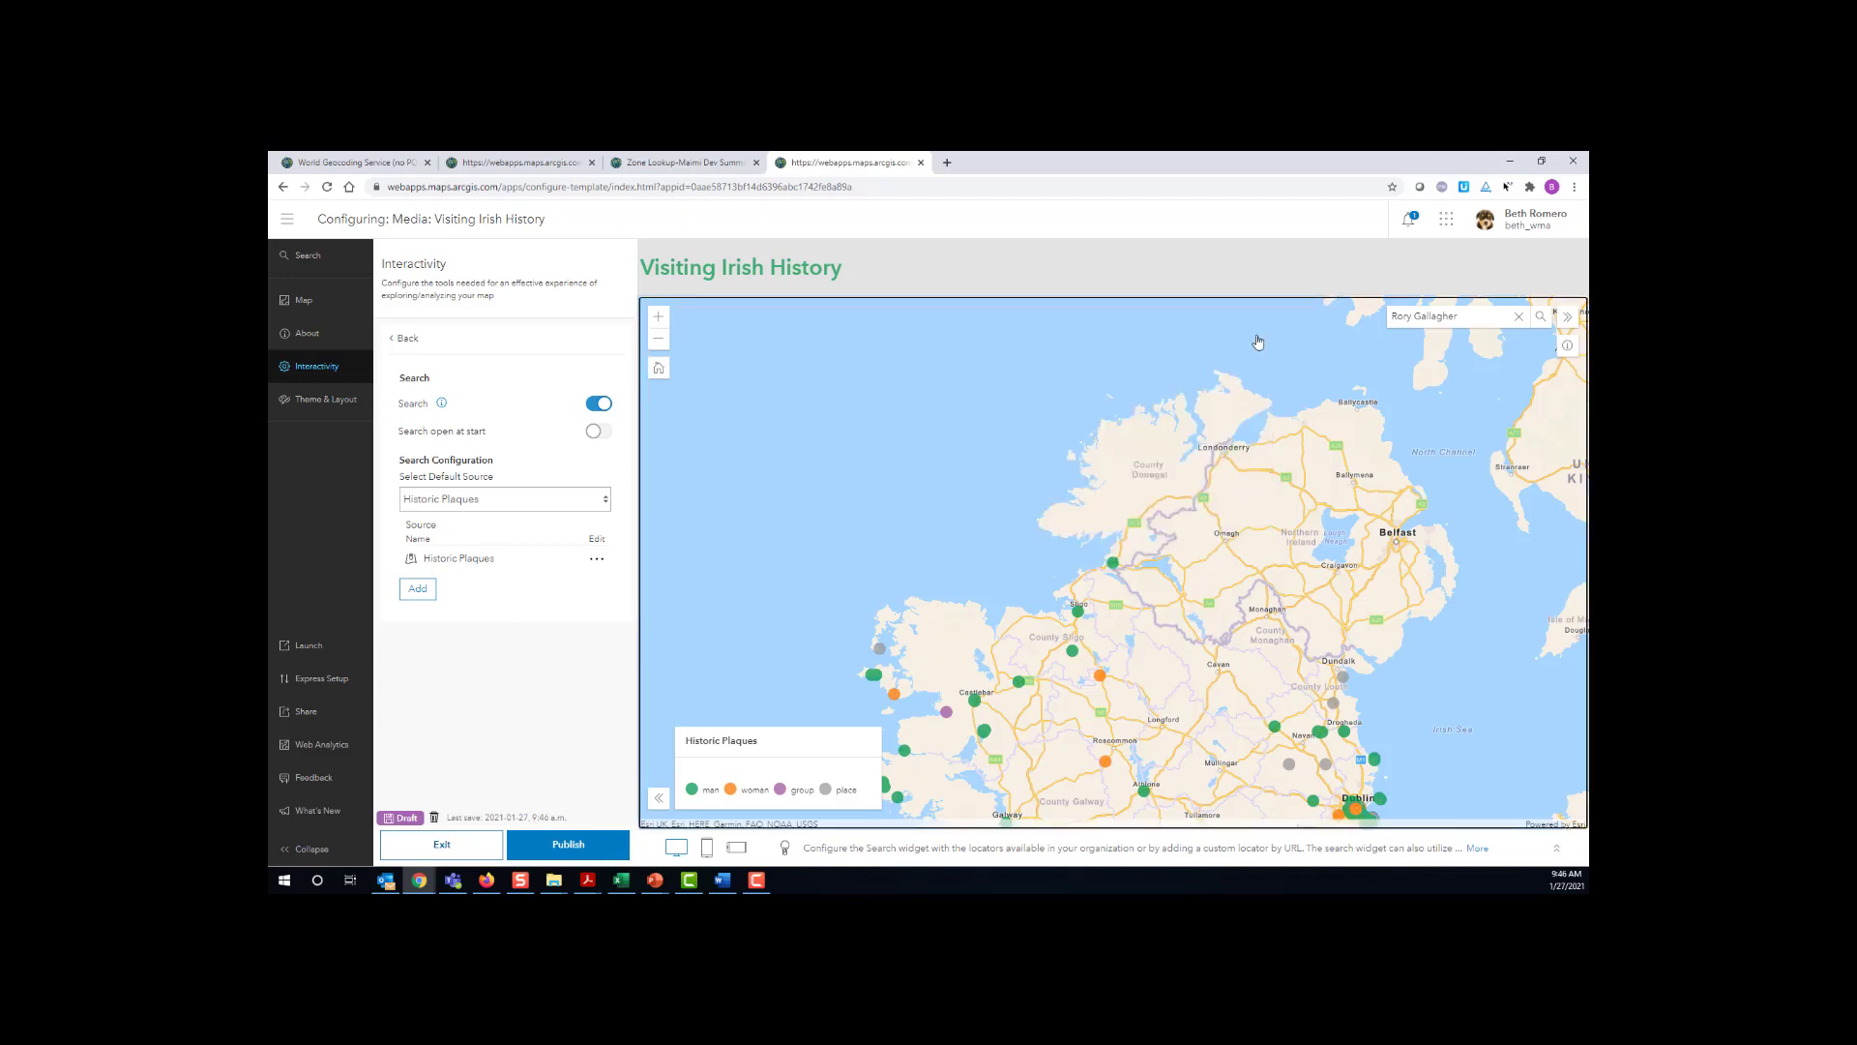
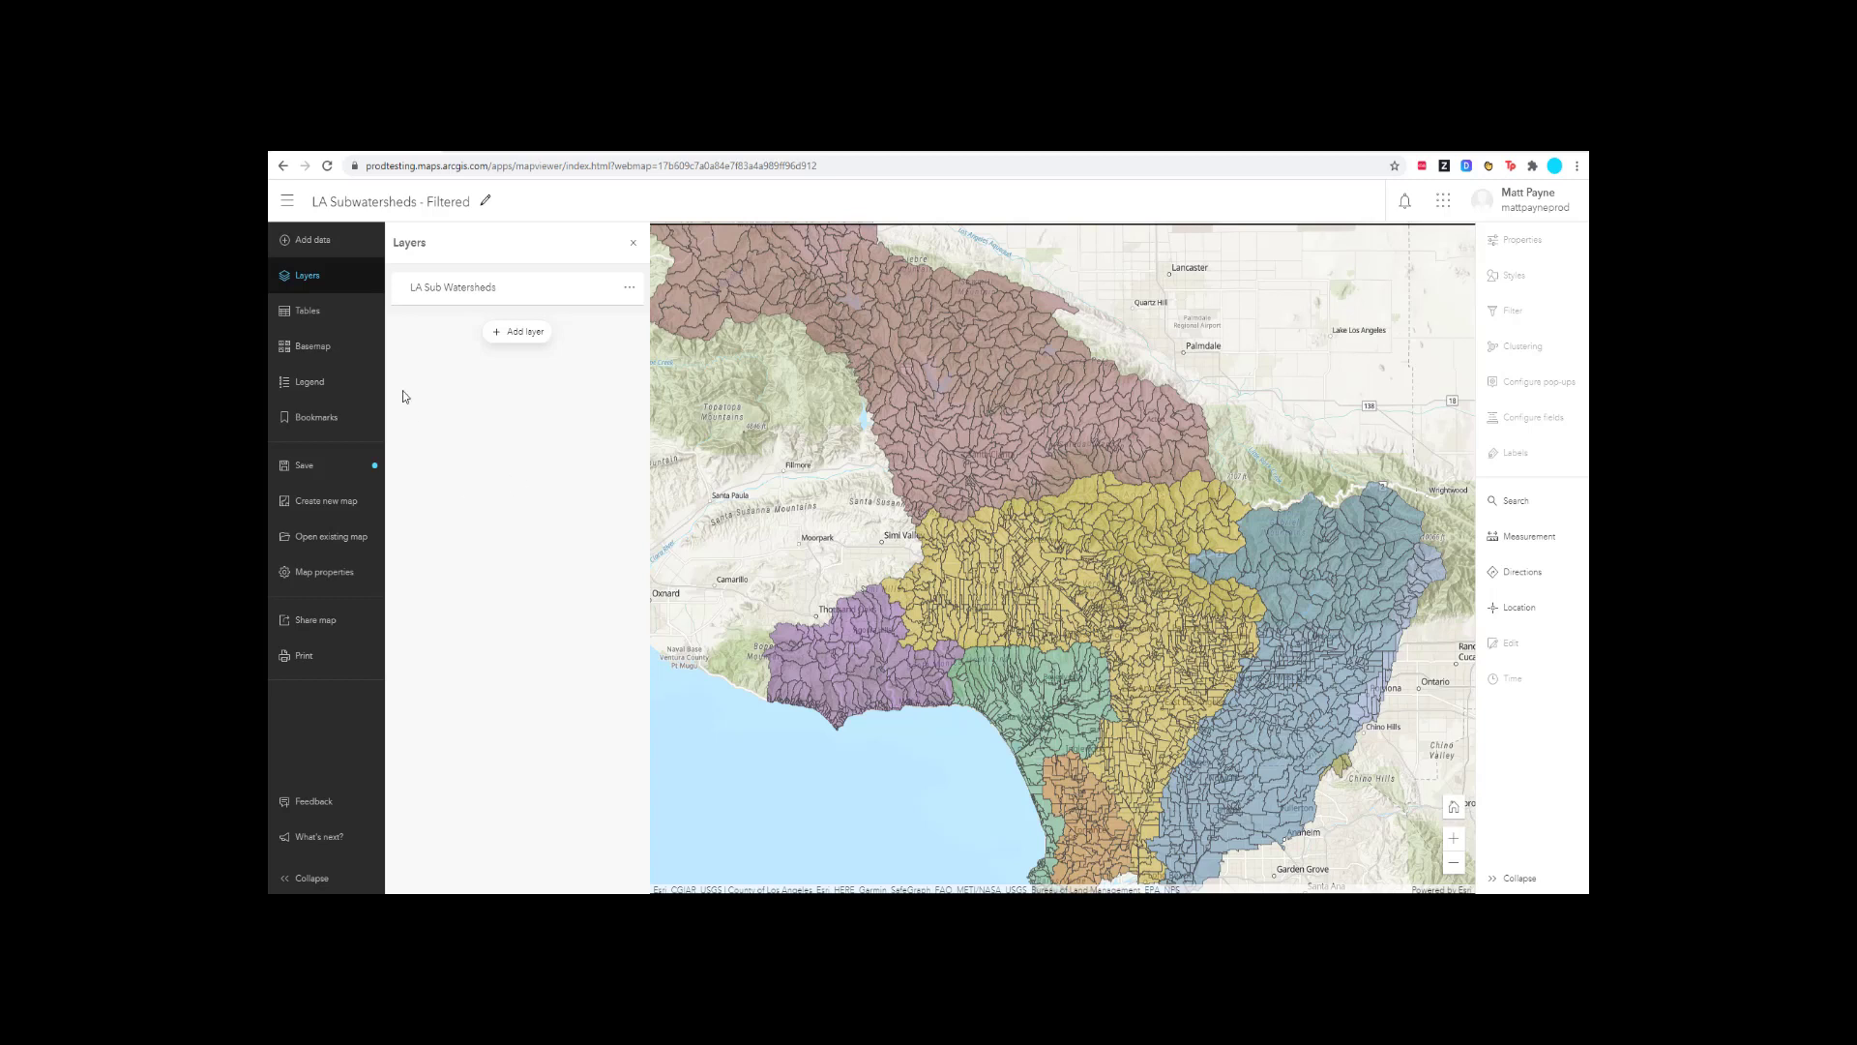
- Switch to Map Viewer and add a filter expression on the WATERSHED field to the LA Sub Watersheds layer
click(448, 295)
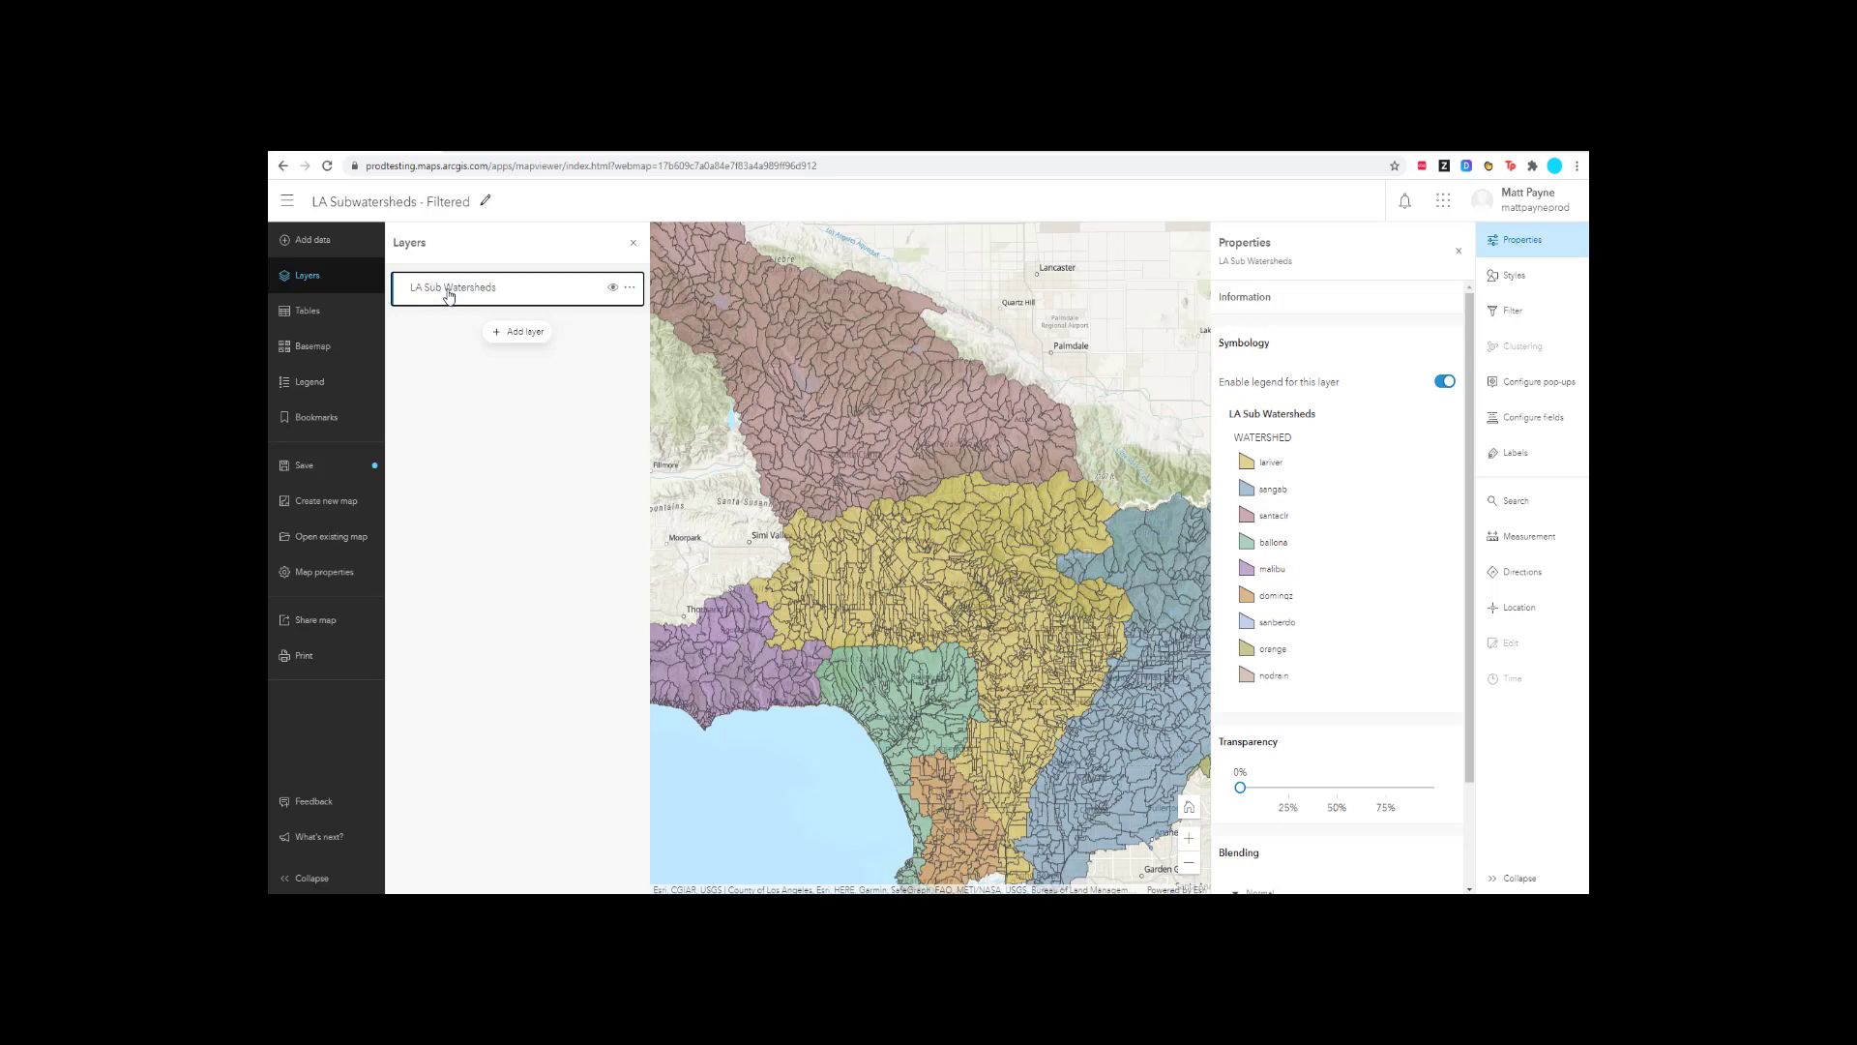
click(1510, 323)
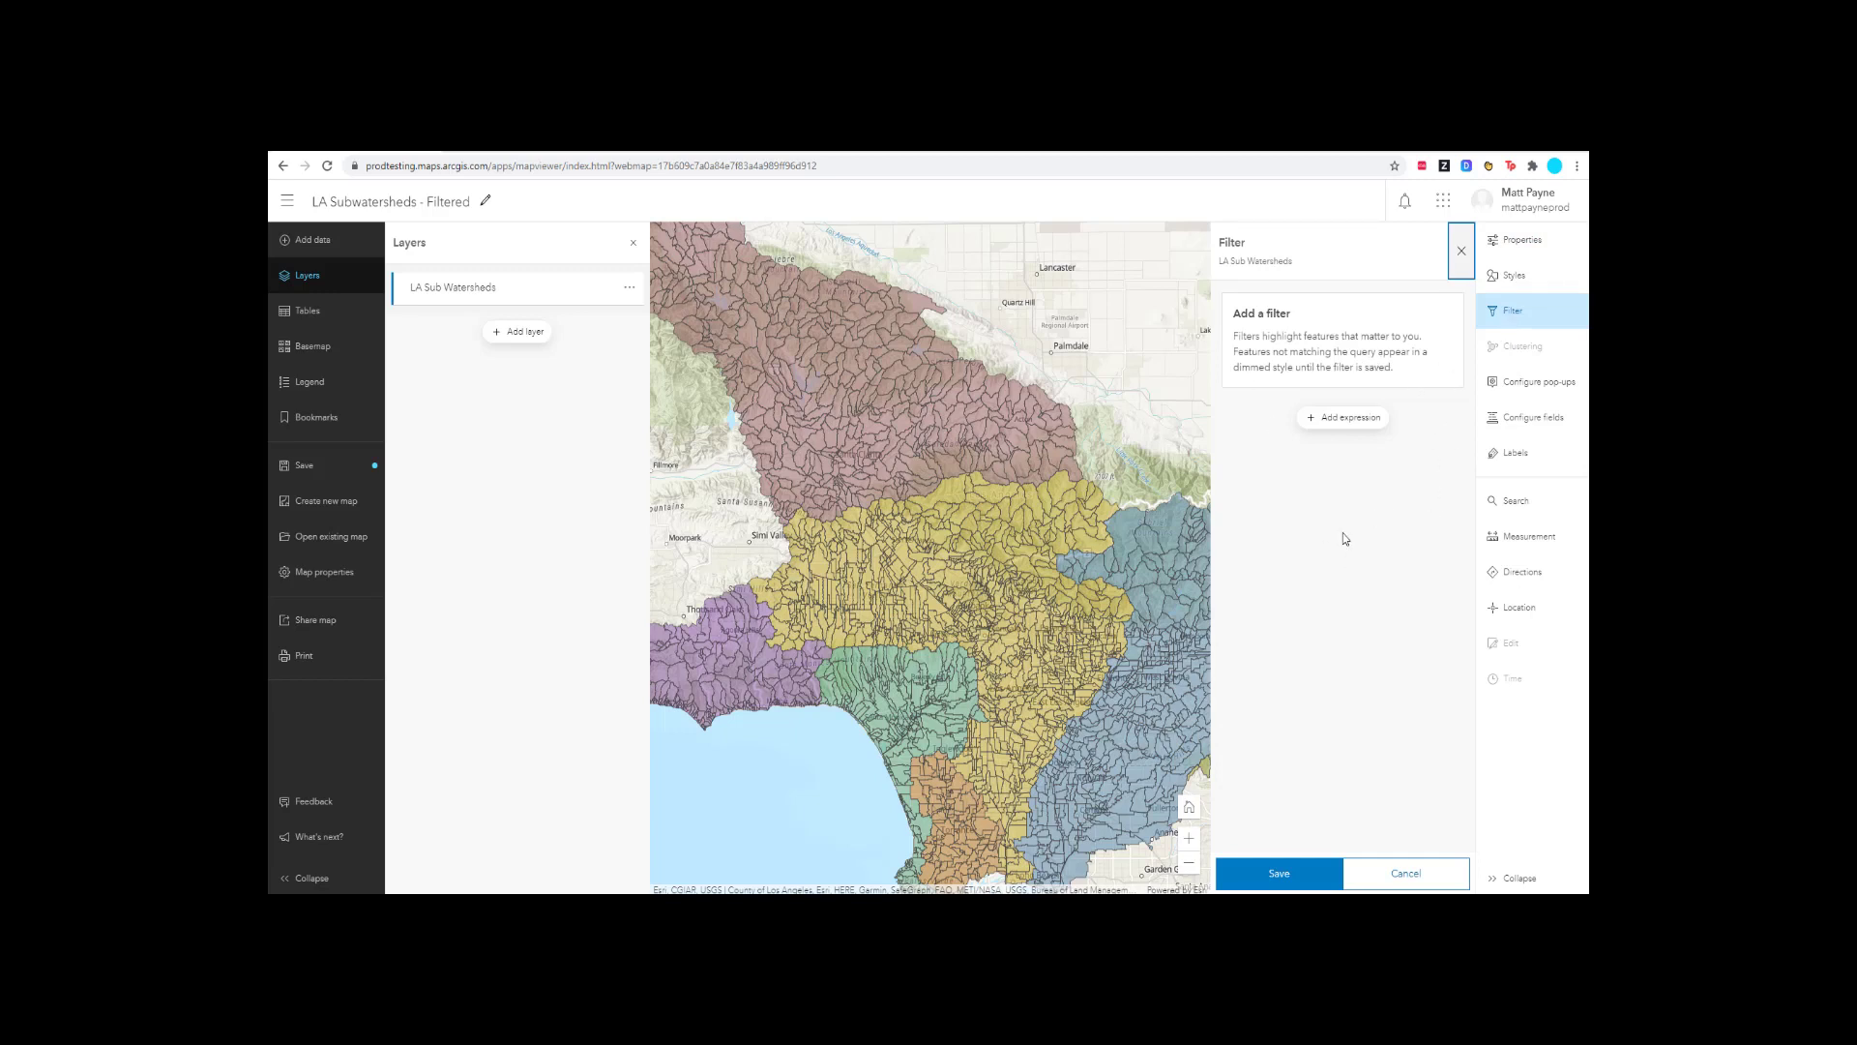
click(1339, 419)
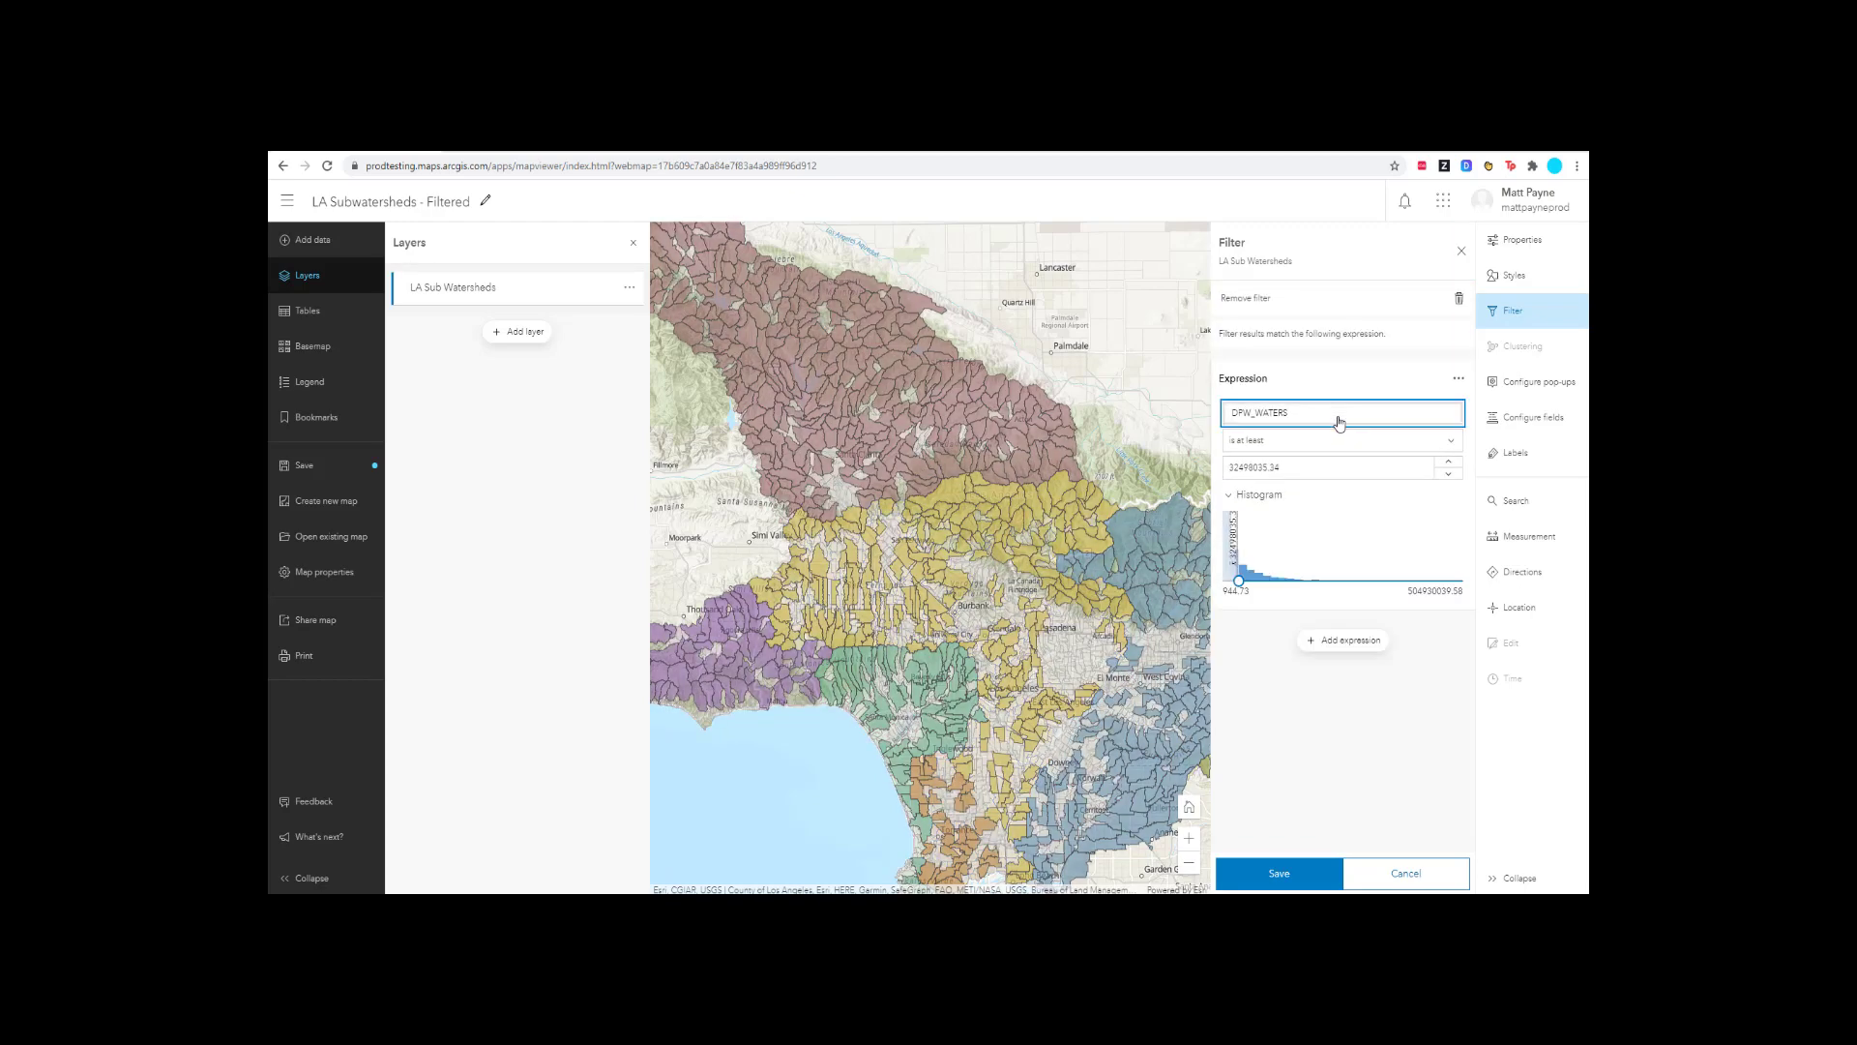
click(1340, 419)
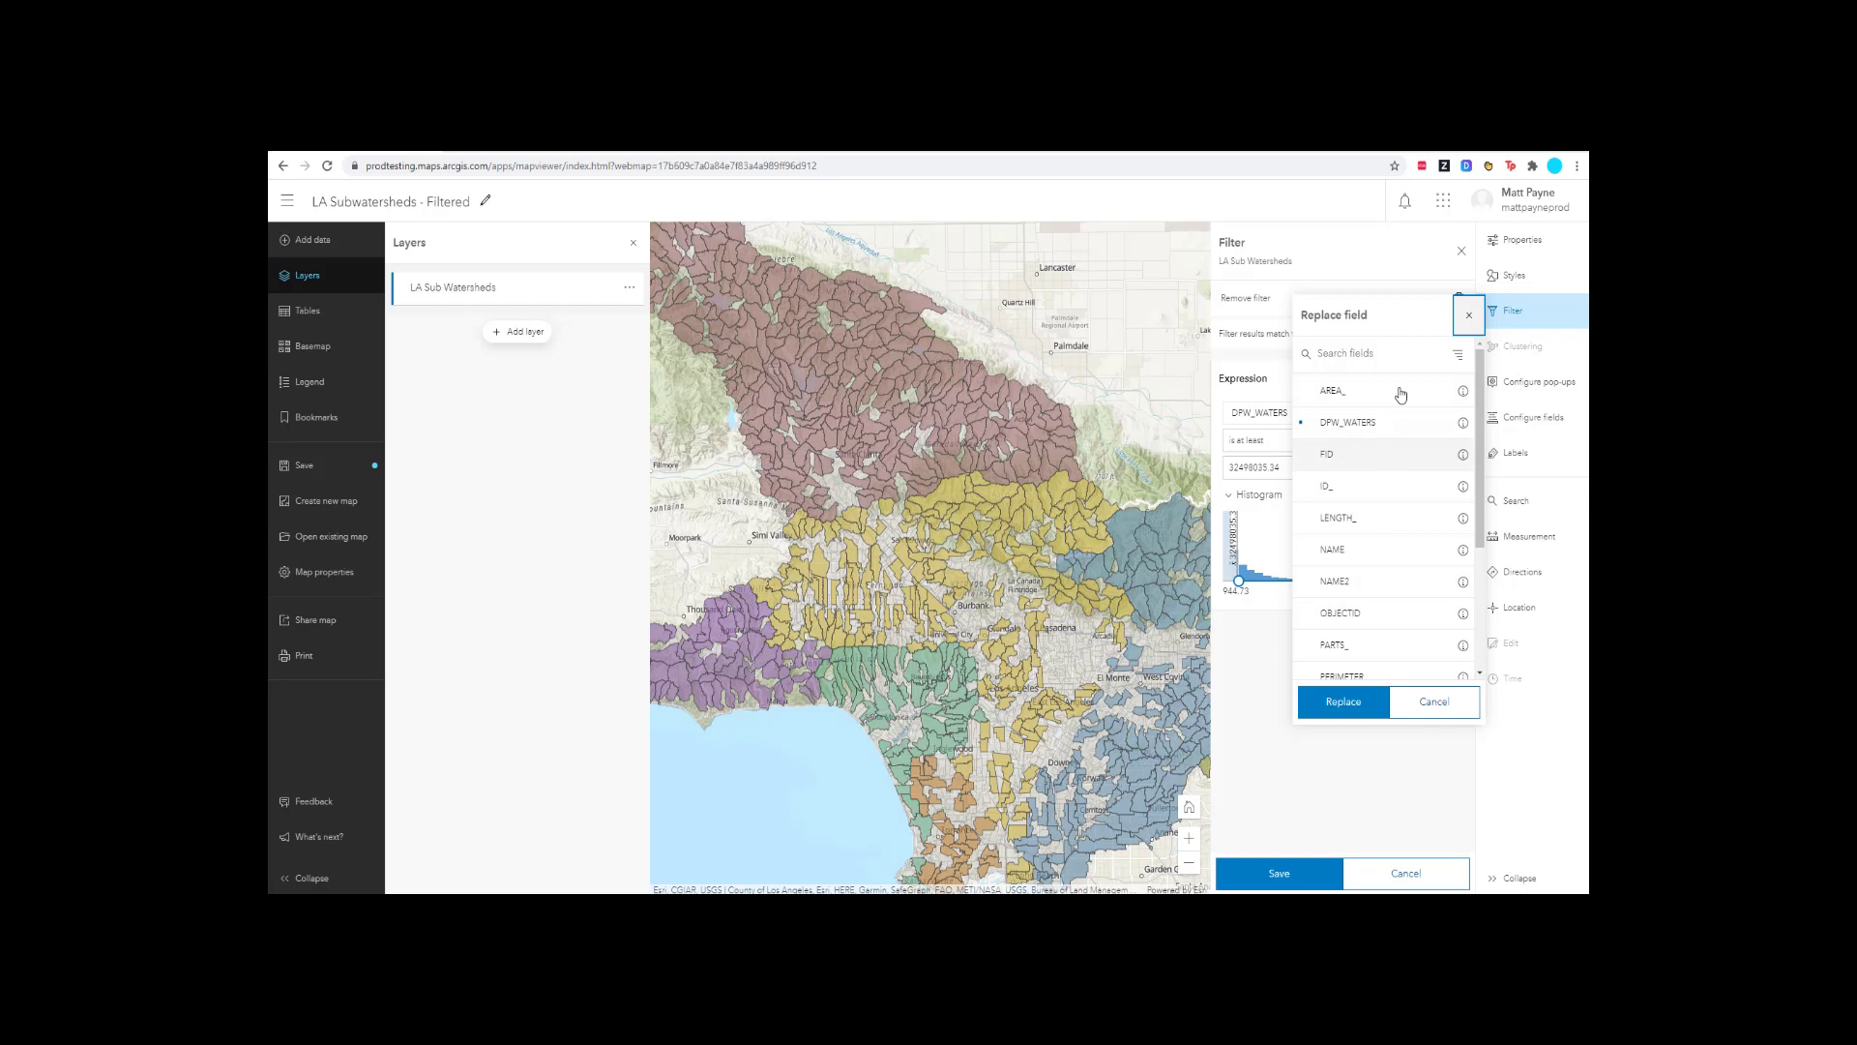
scroll(1400, 499, down, 3)
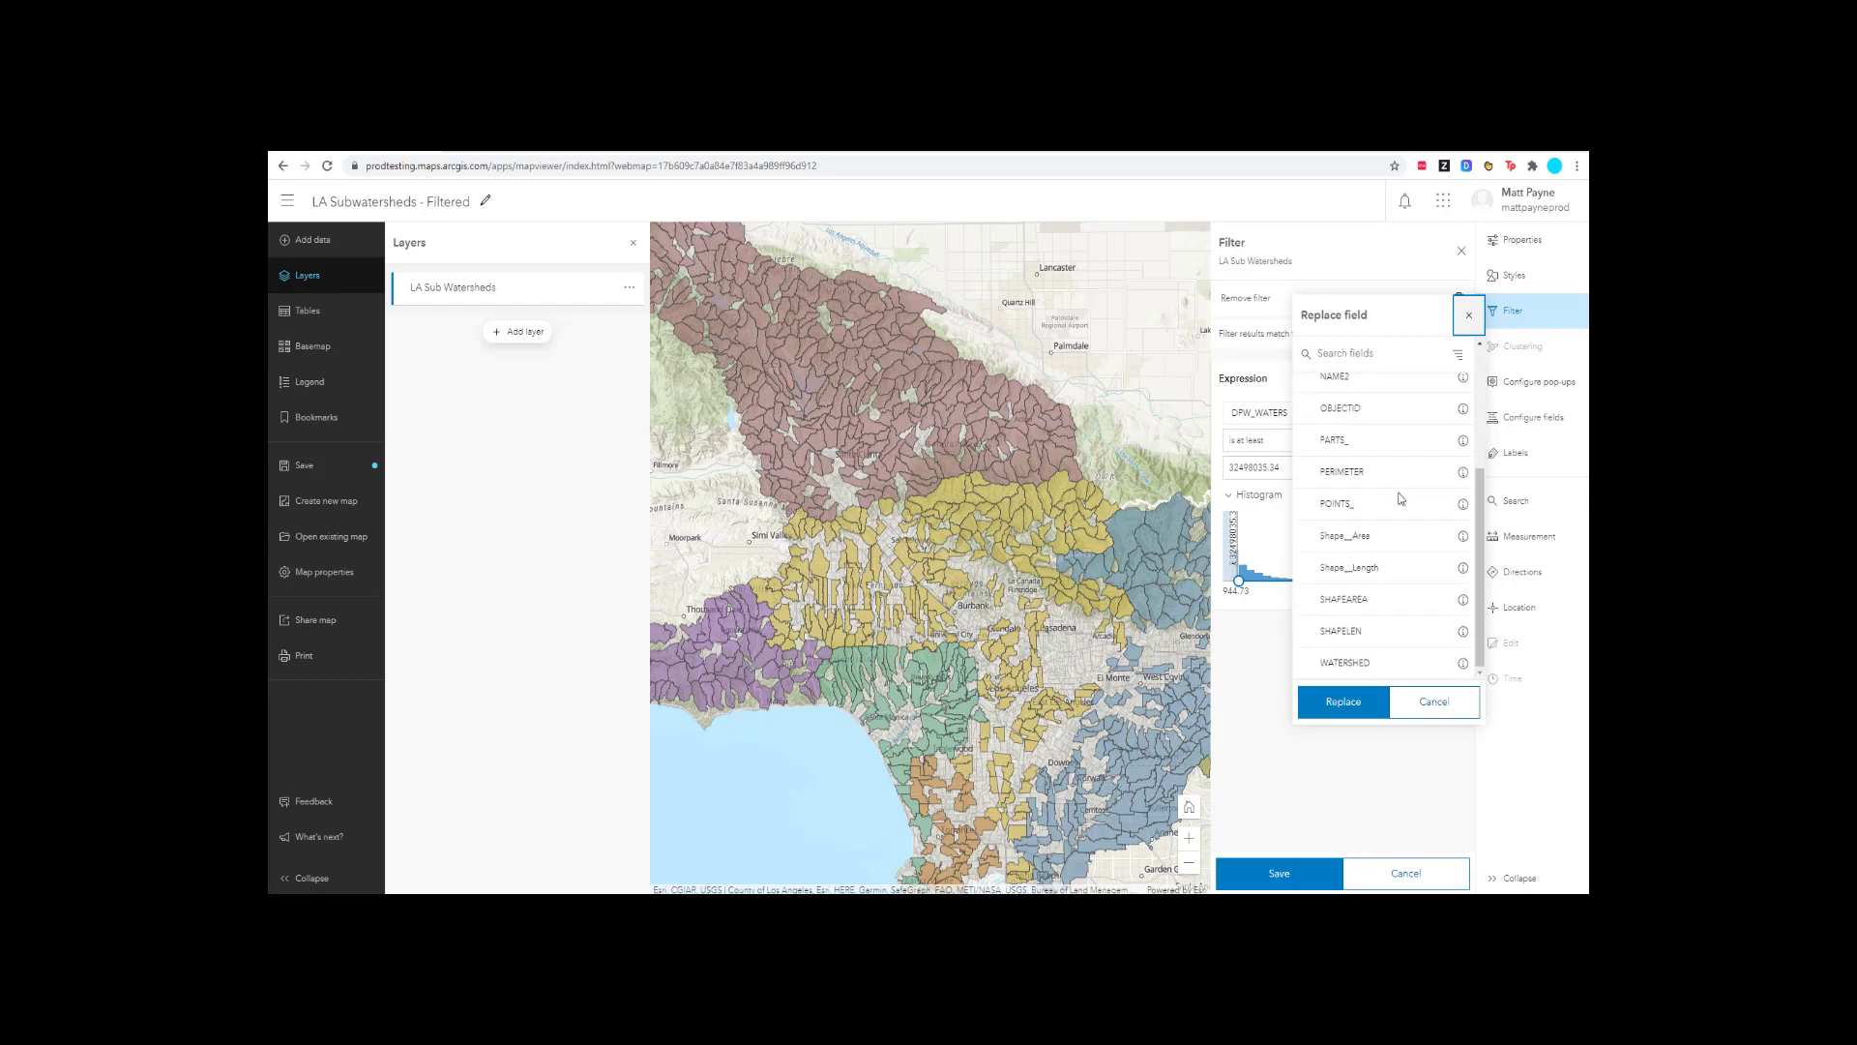
click(1395, 665)
click(1362, 701)
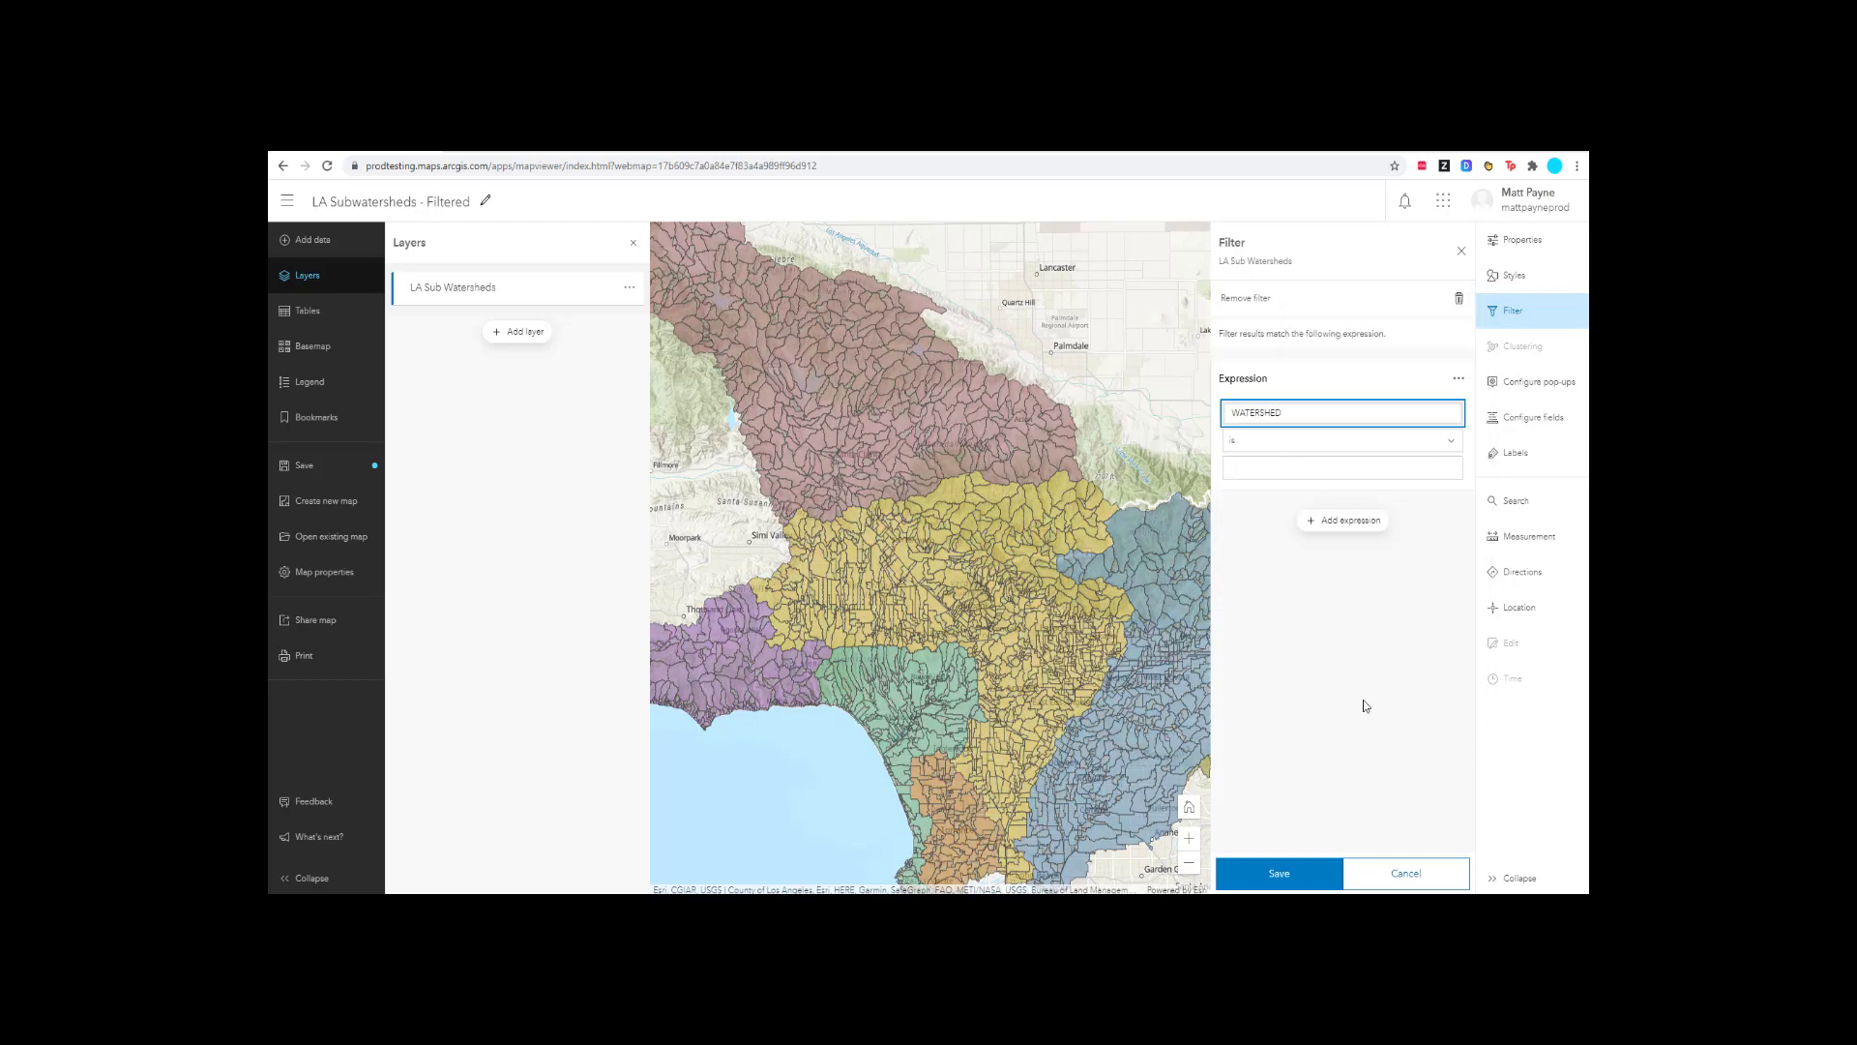
- Set the WATERSHED expression to includes, with the values lariver, sangab, ballona and malibu selected
click(1281, 445)
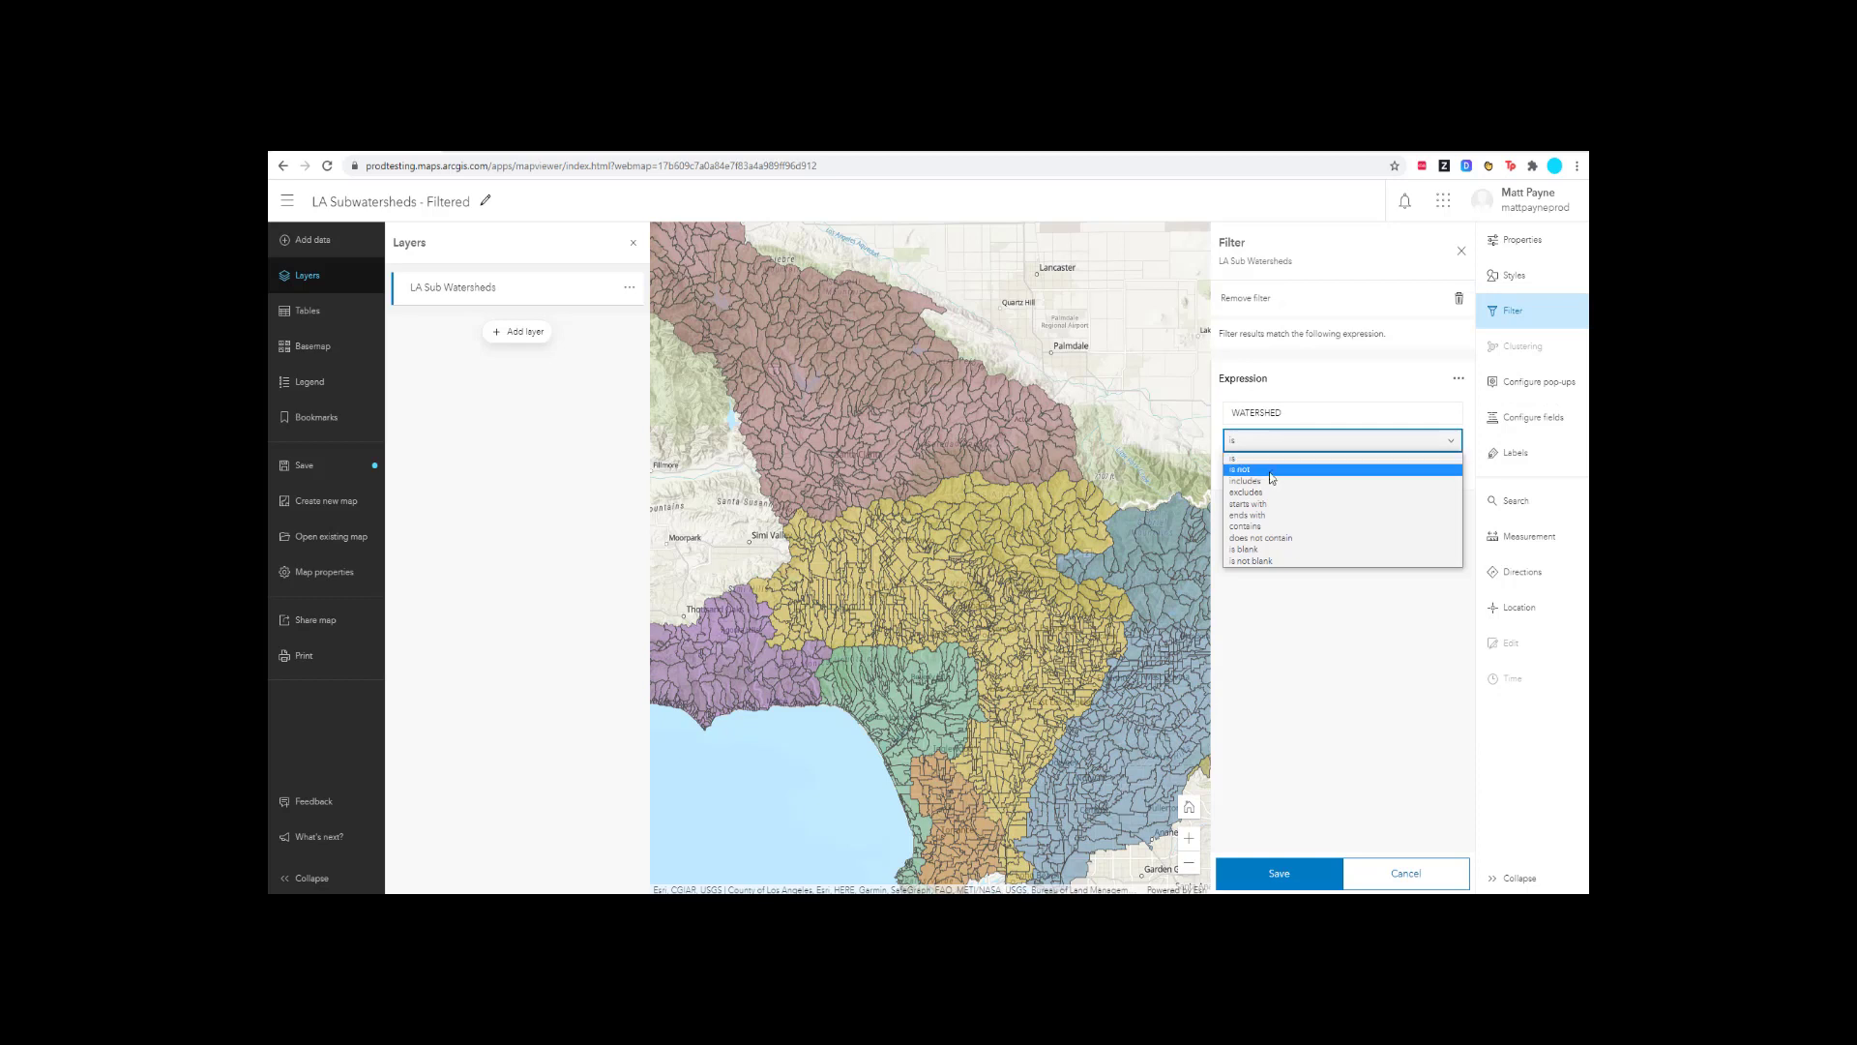
click(1269, 481)
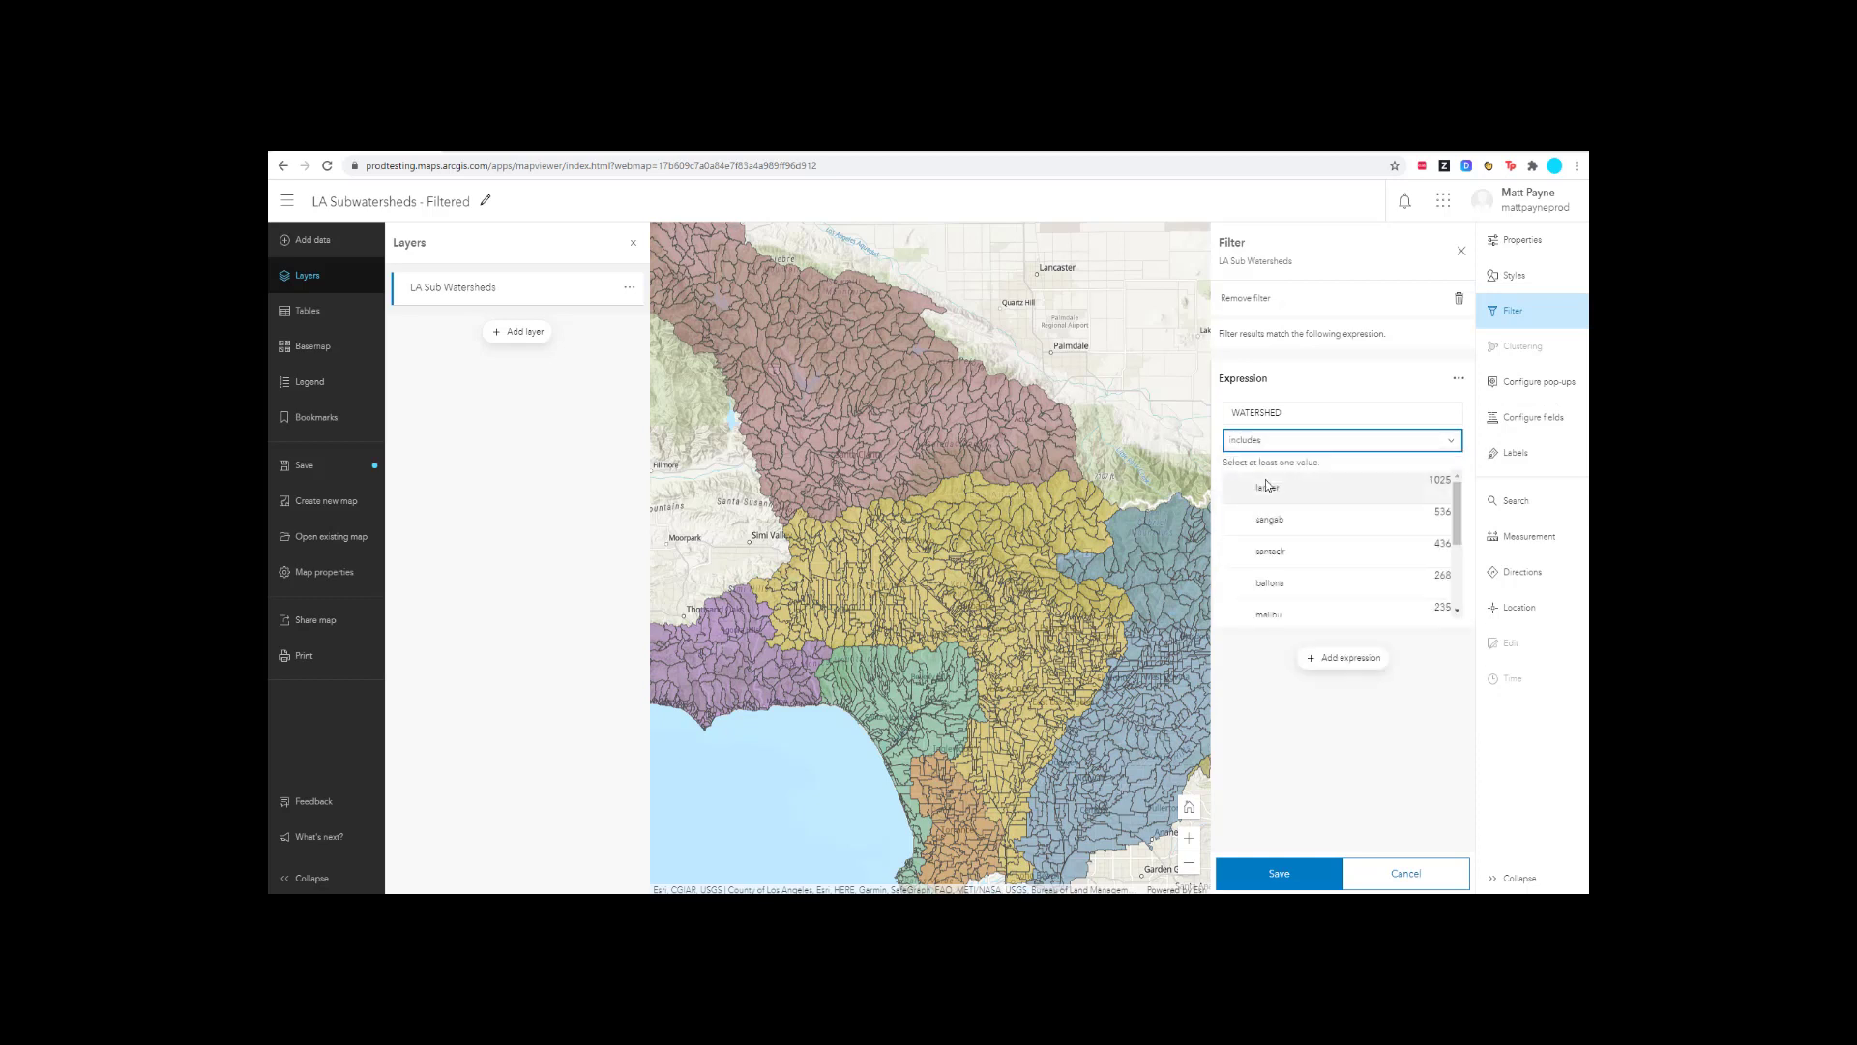
scroll(1430, 497, down, 2)
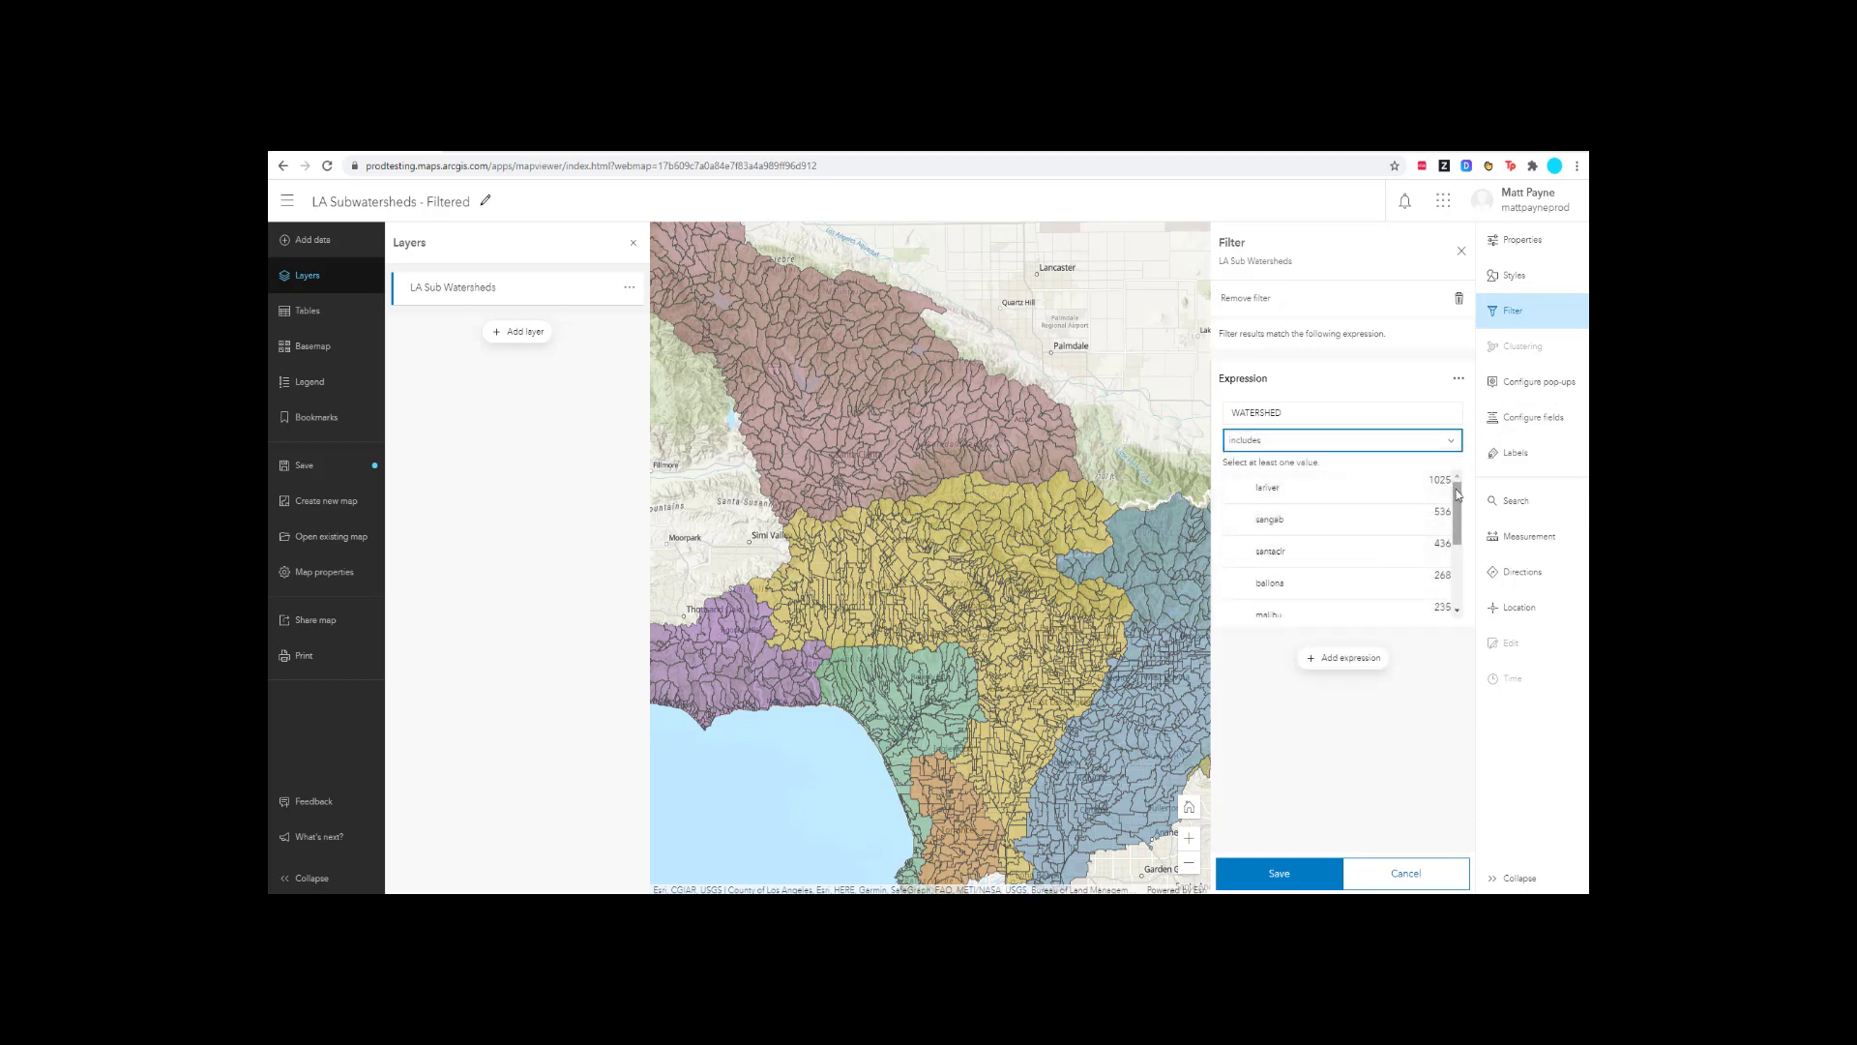
scroll(1457, 531, up, 2)
click(1301, 493)
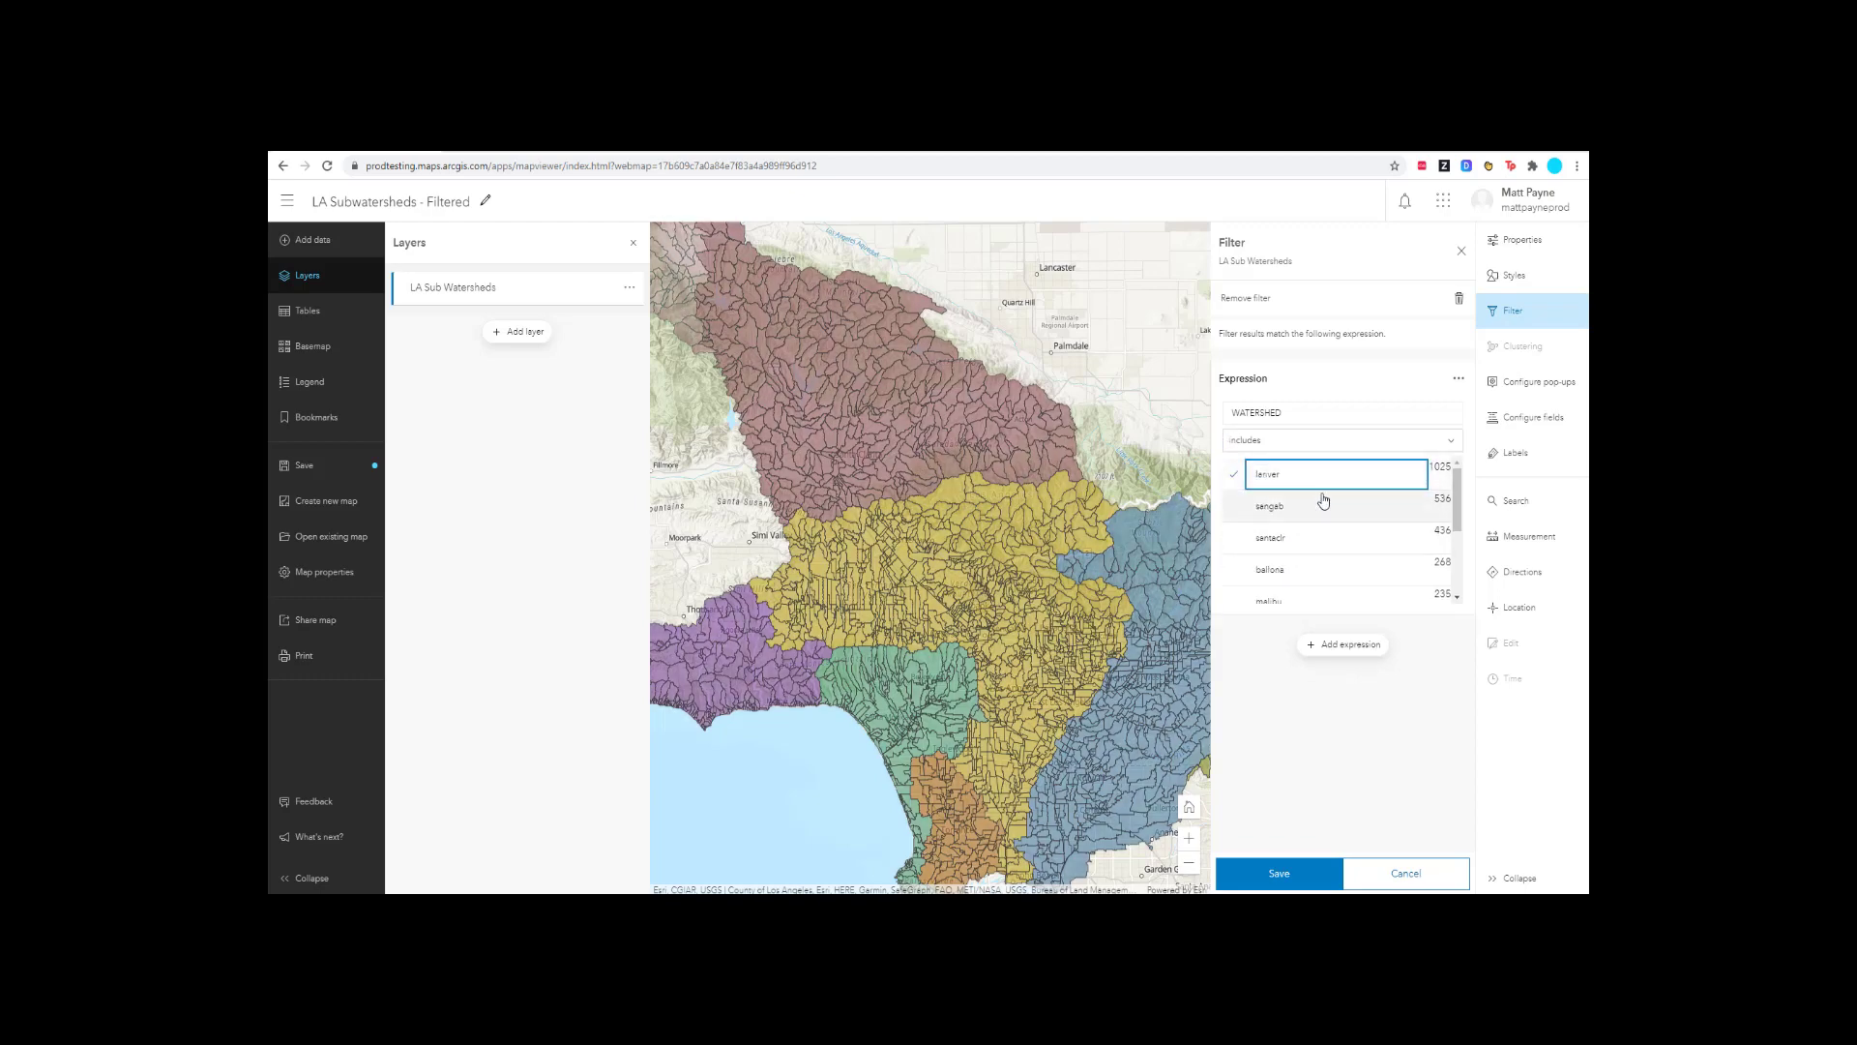
click(1313, 512)
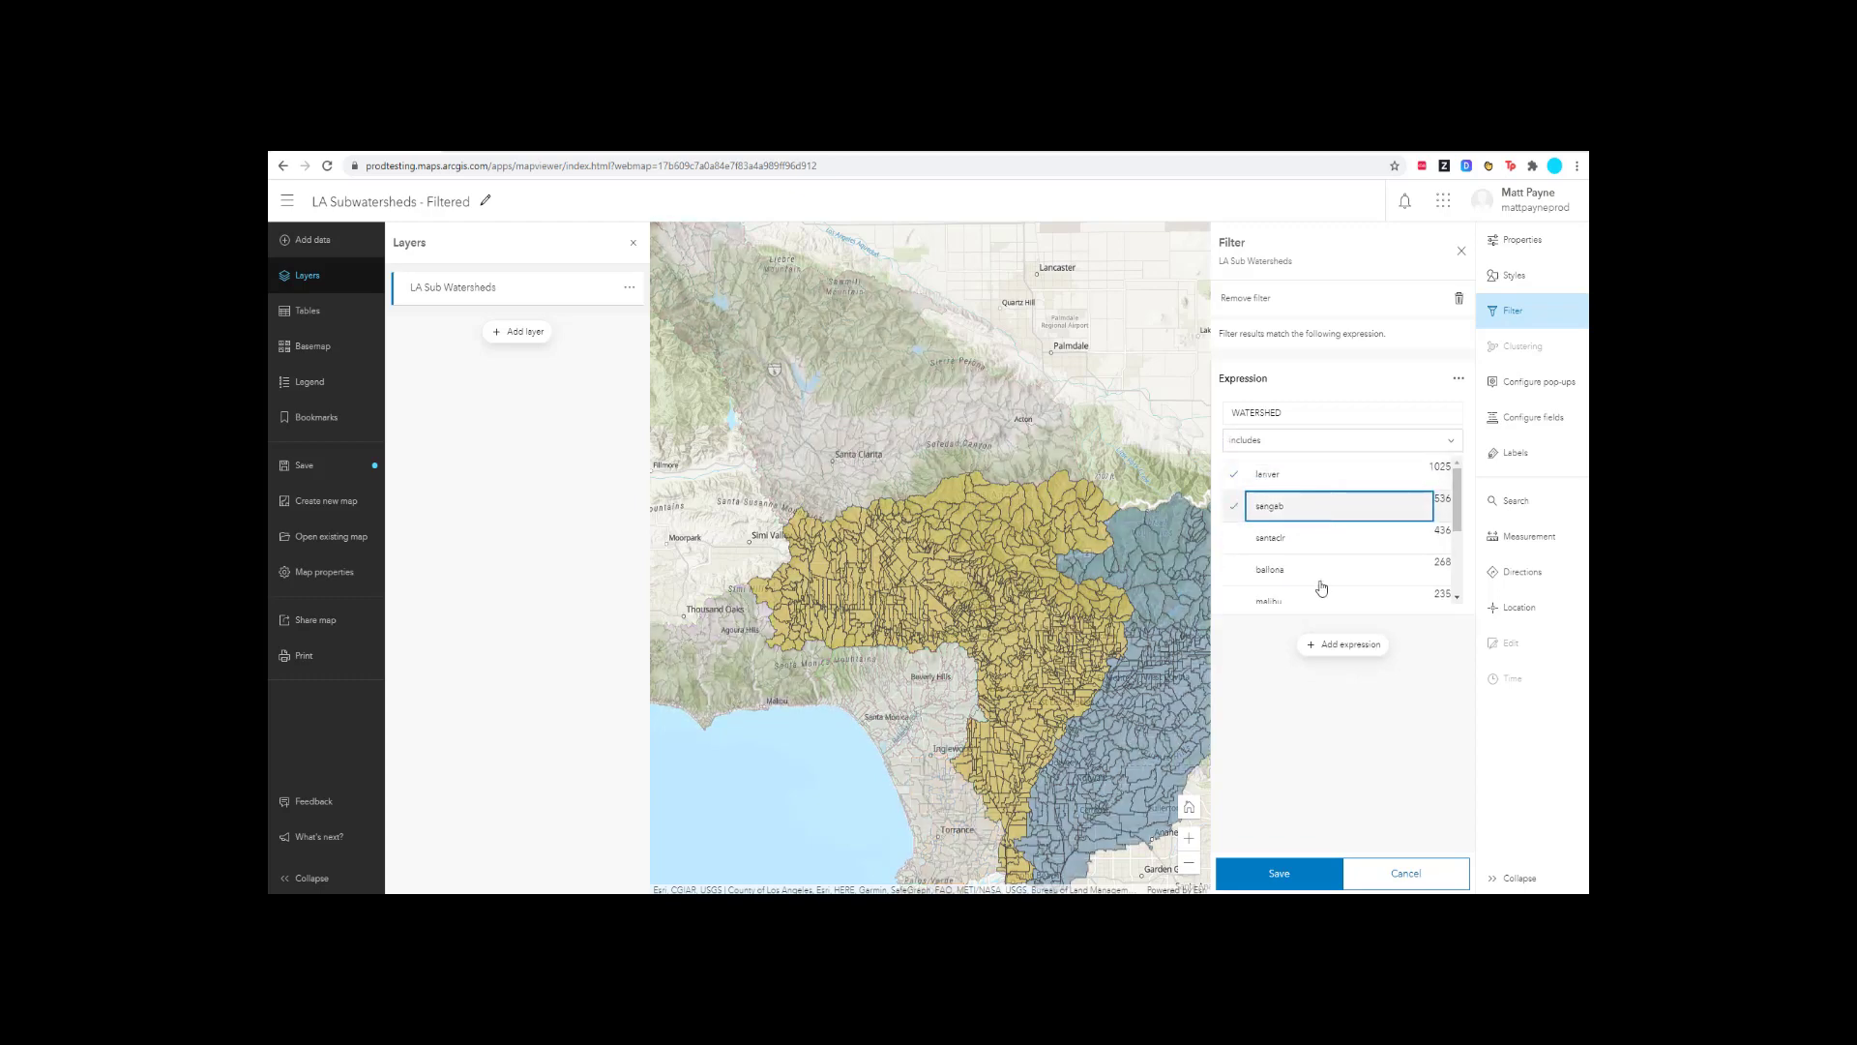
click(1315, 566)
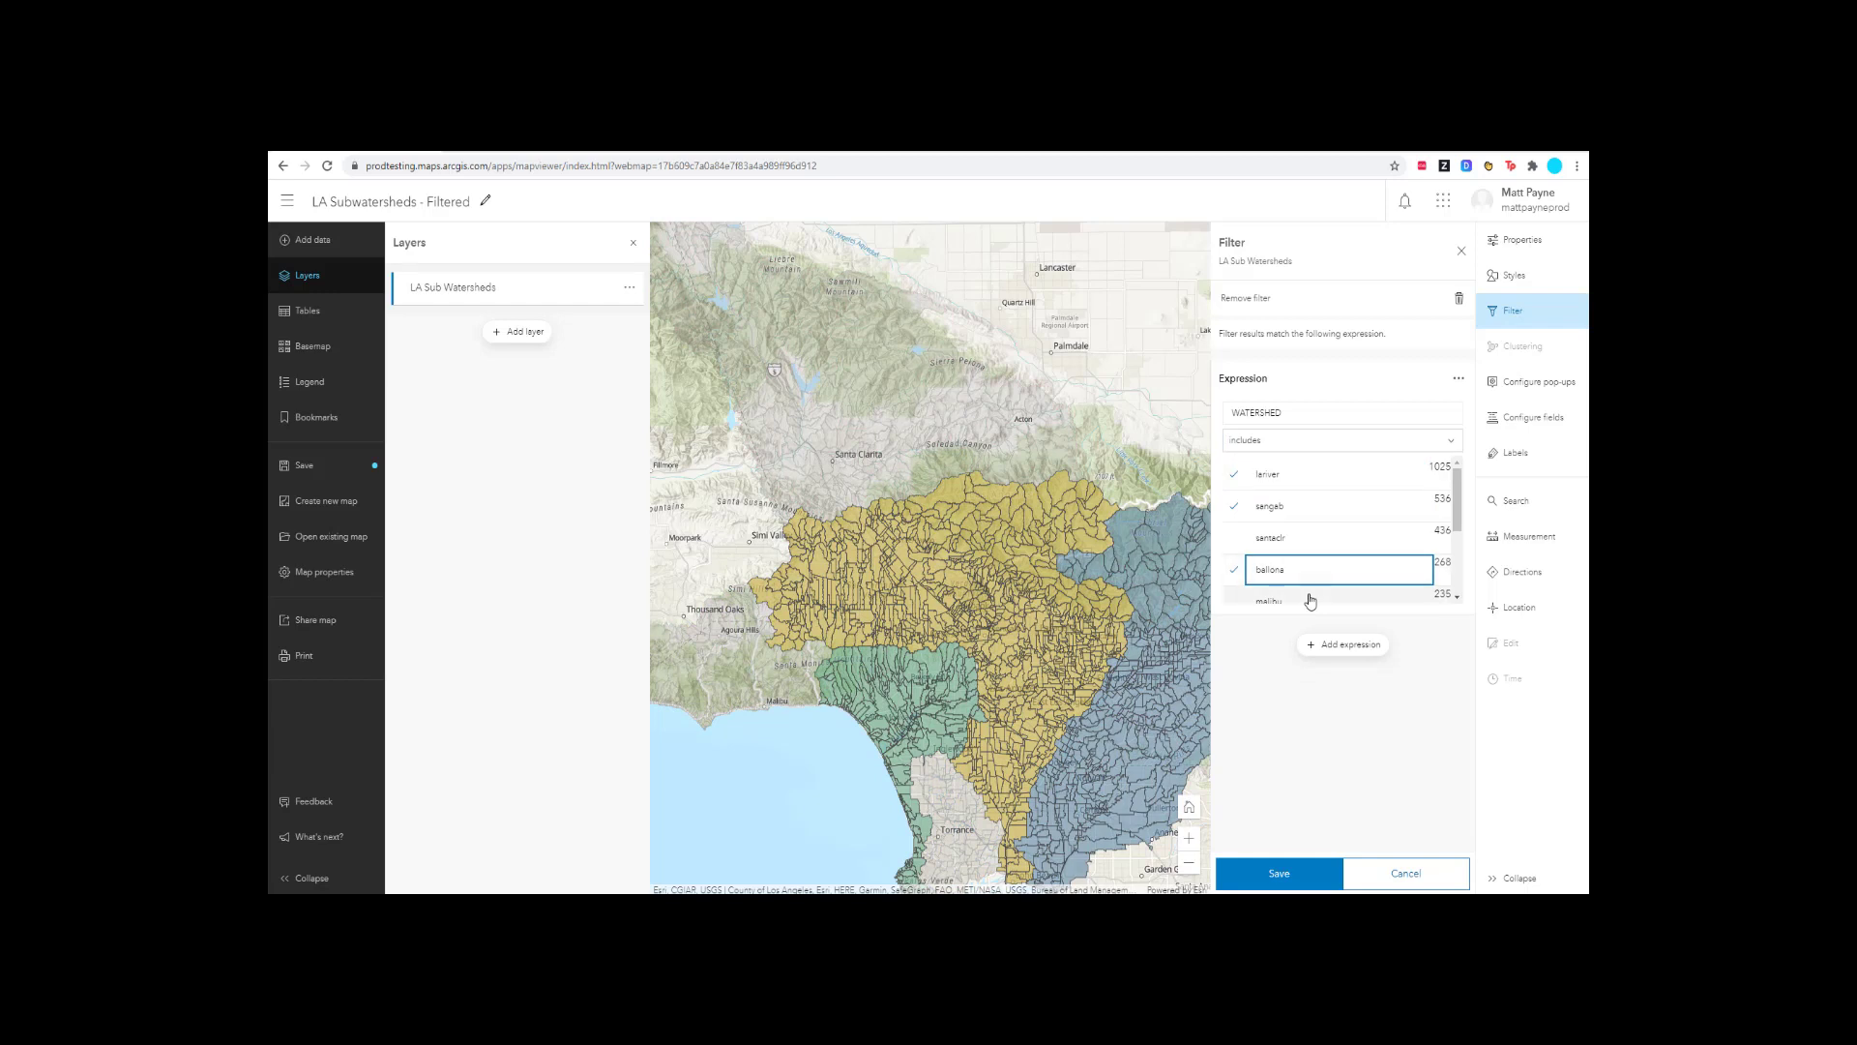
click(1312, 596)
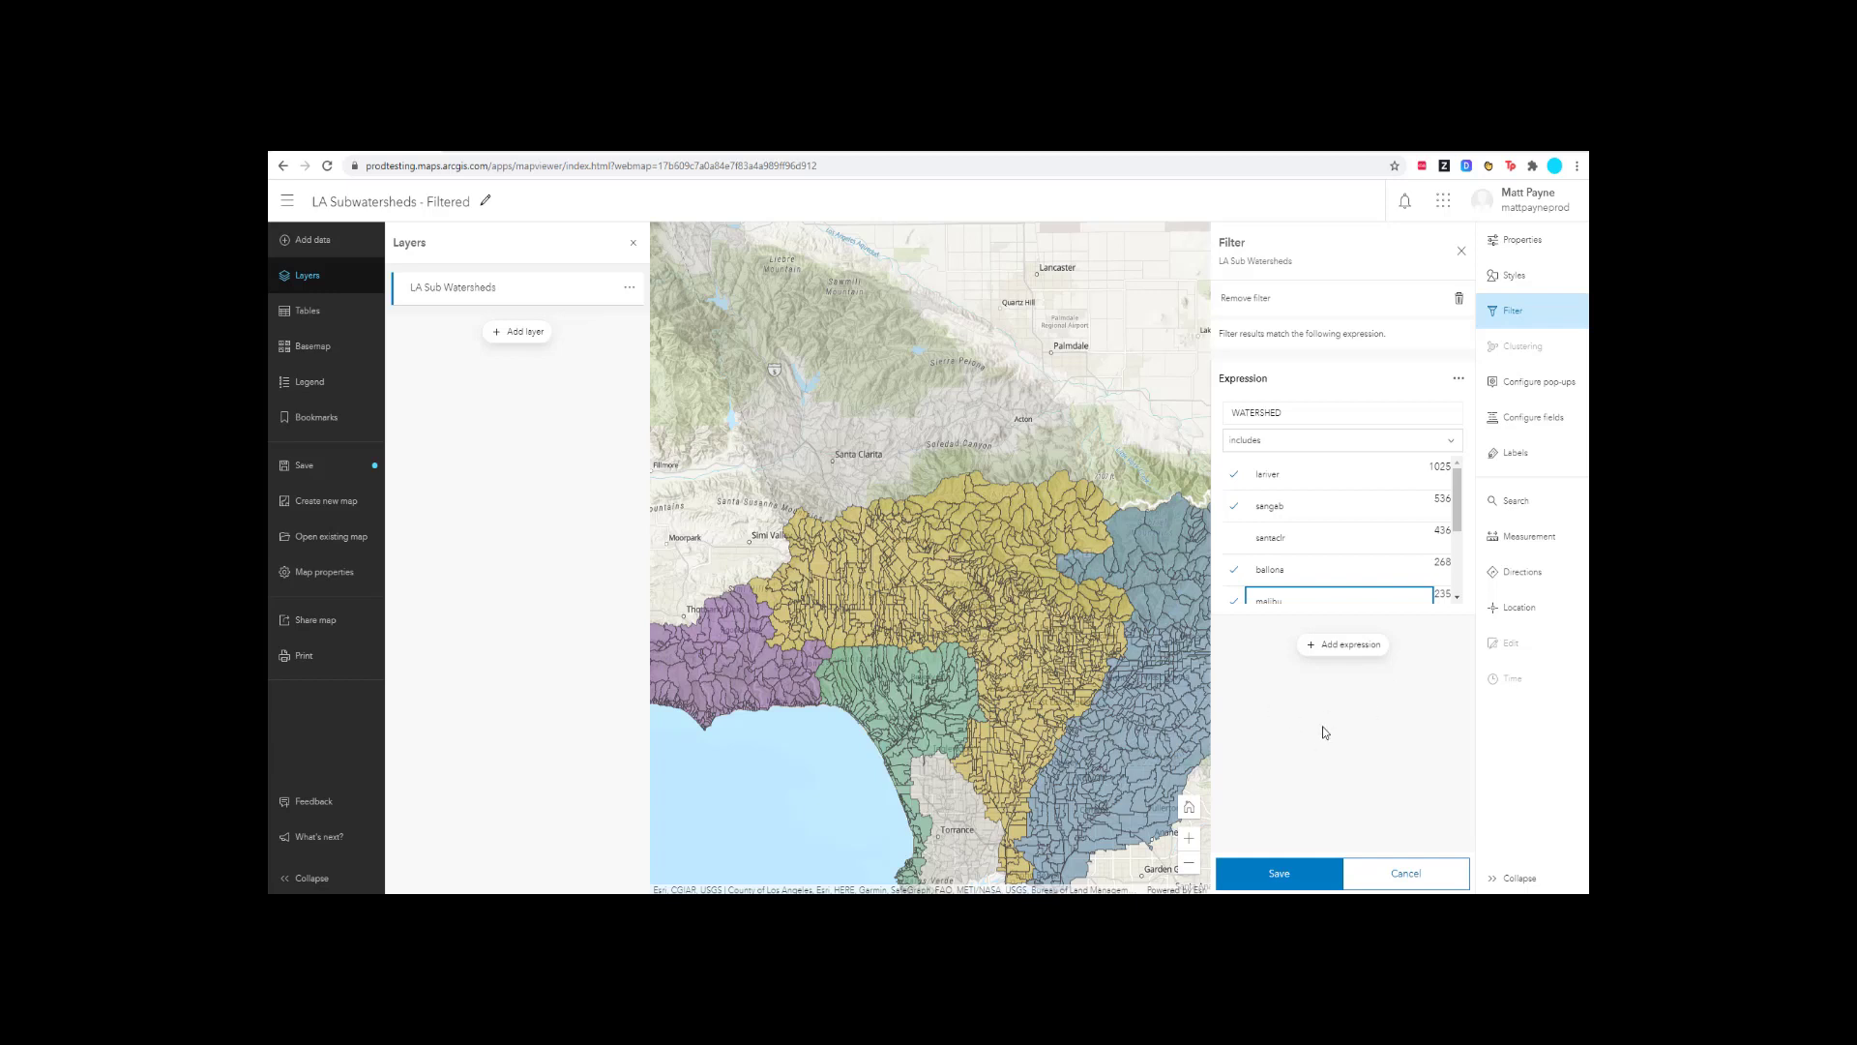
- Add a second expression to the layer's filter, requiring the AREA_ field is at least 2
click(1344, 645)
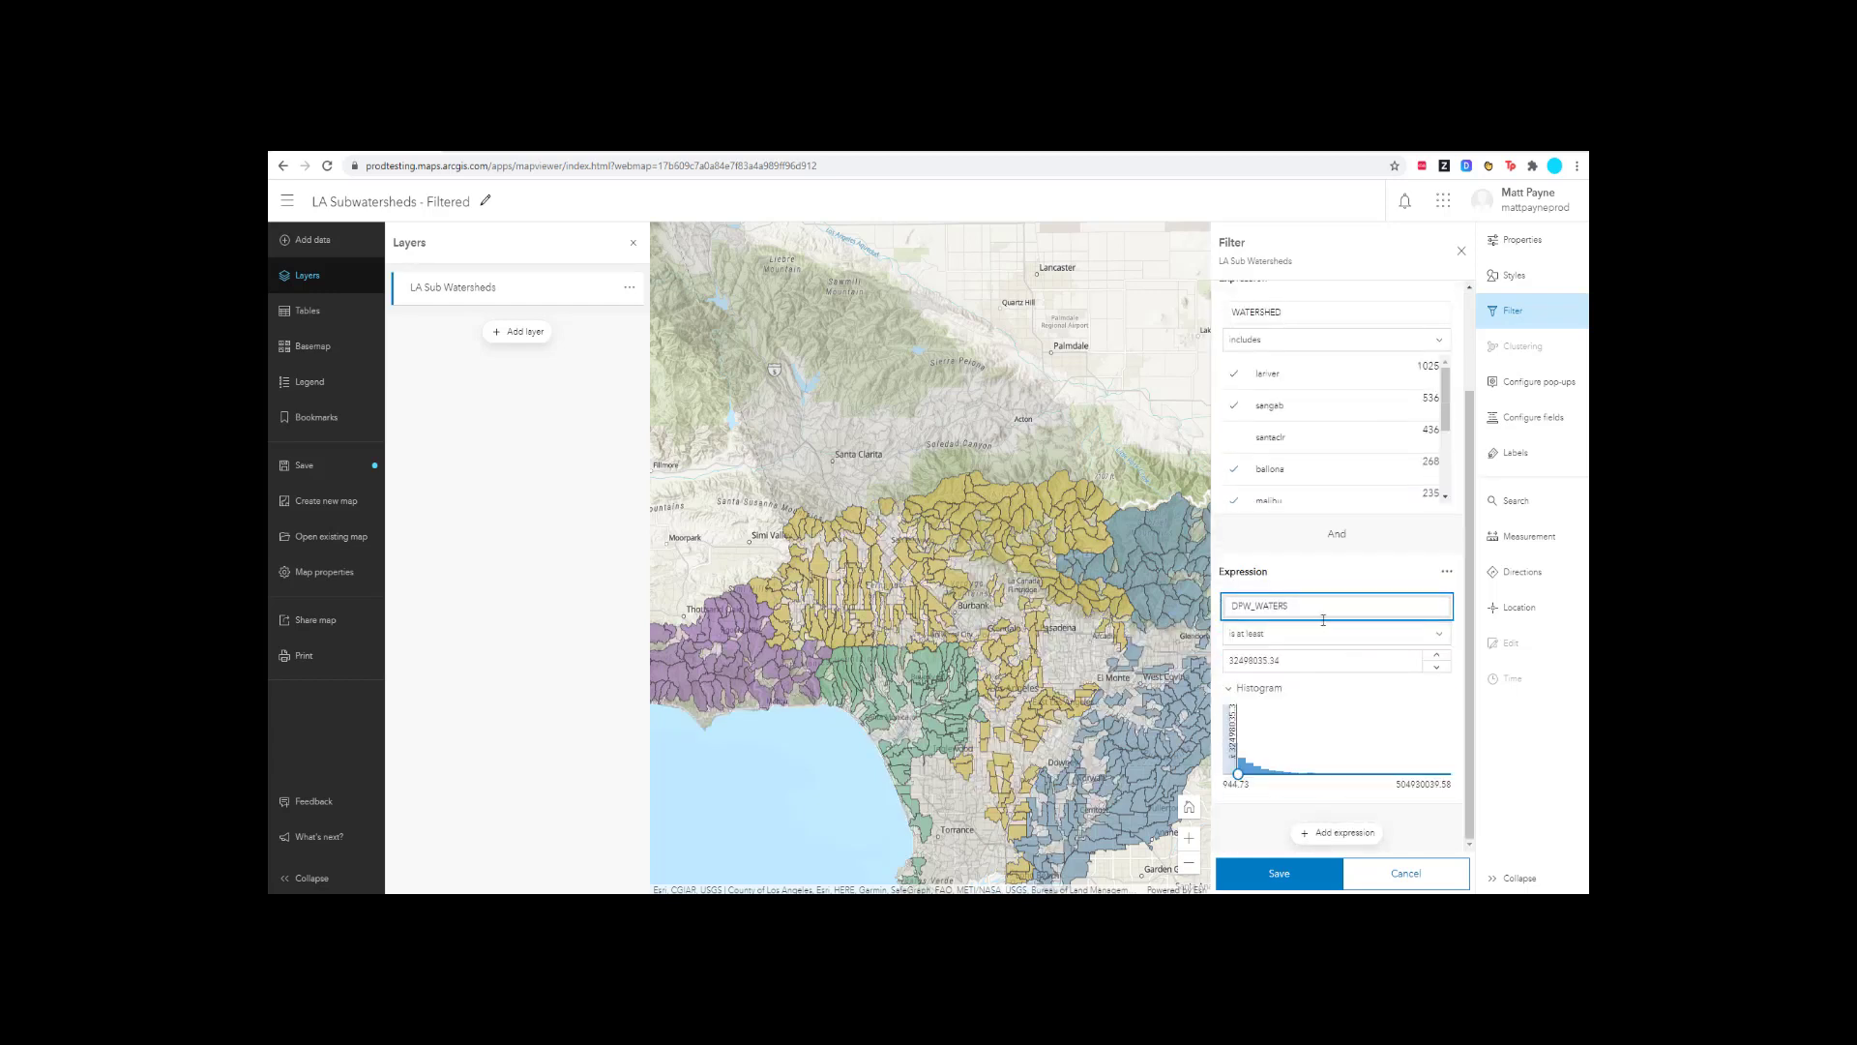
click(1319, 607)
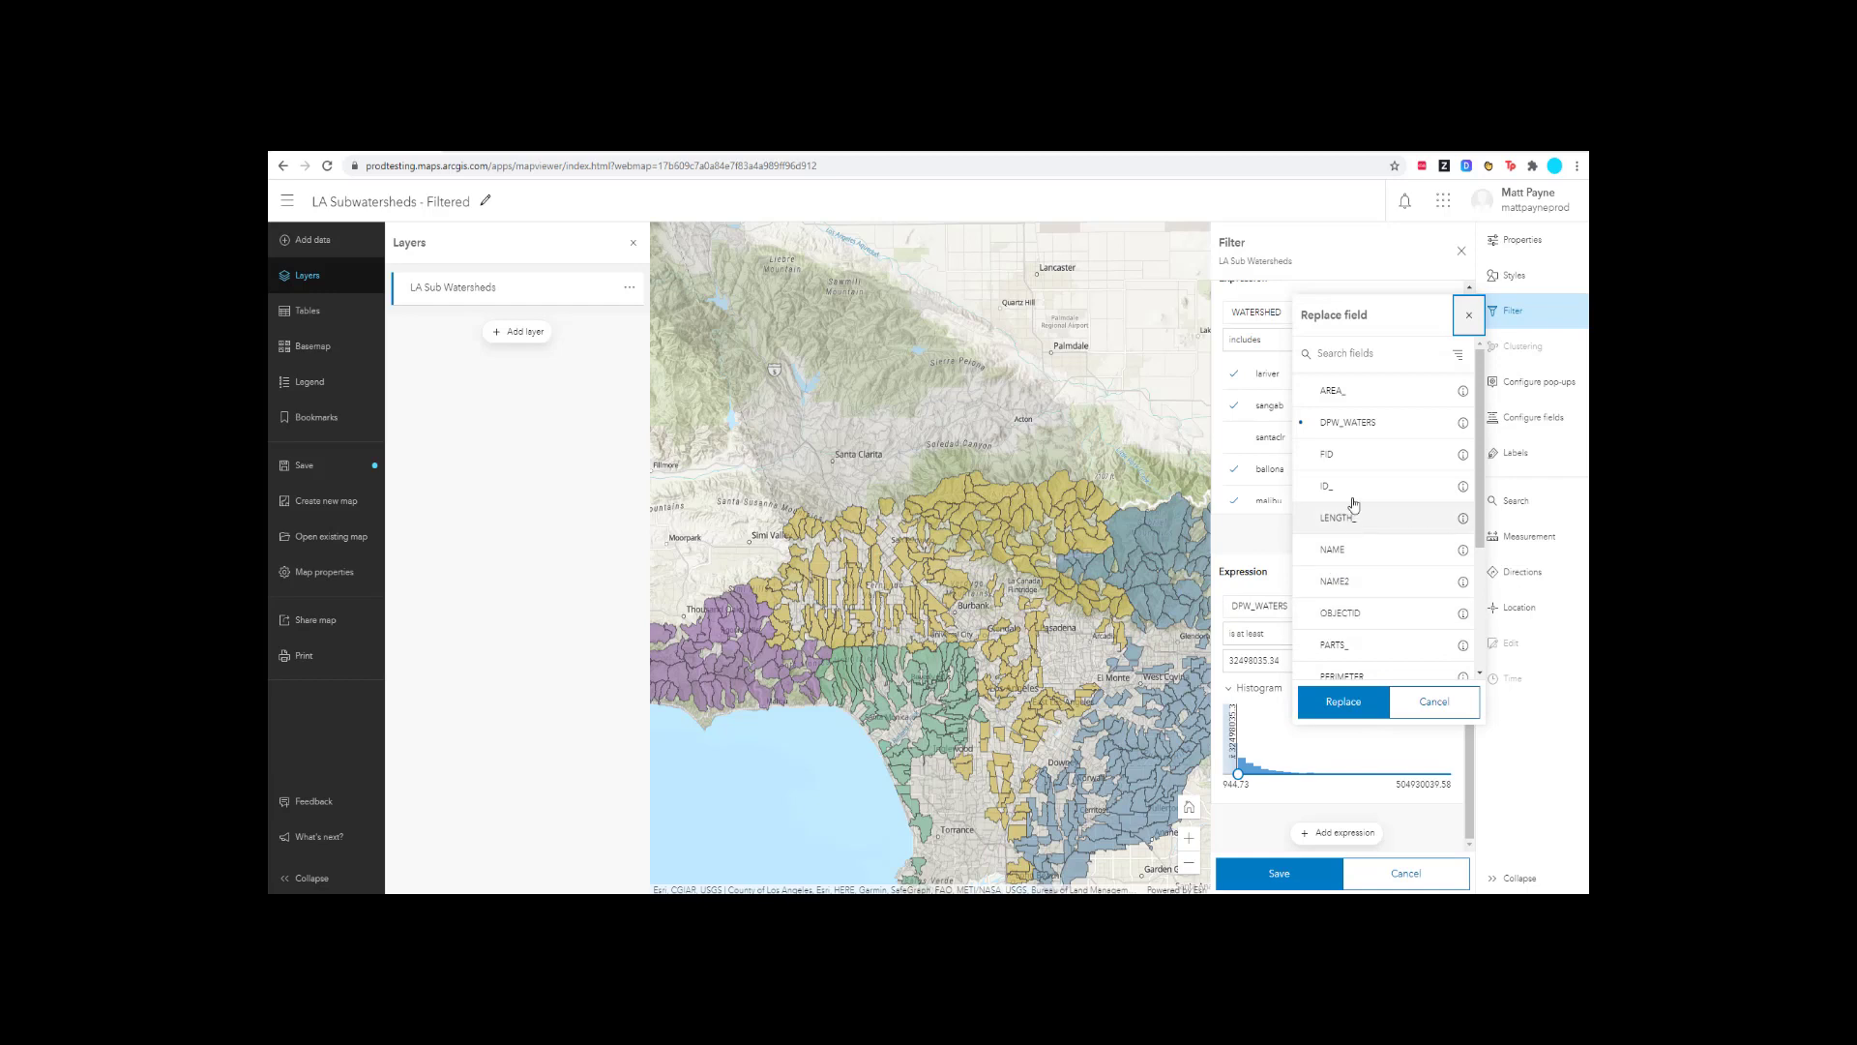
click(1379, 391)
click(1346, 704)
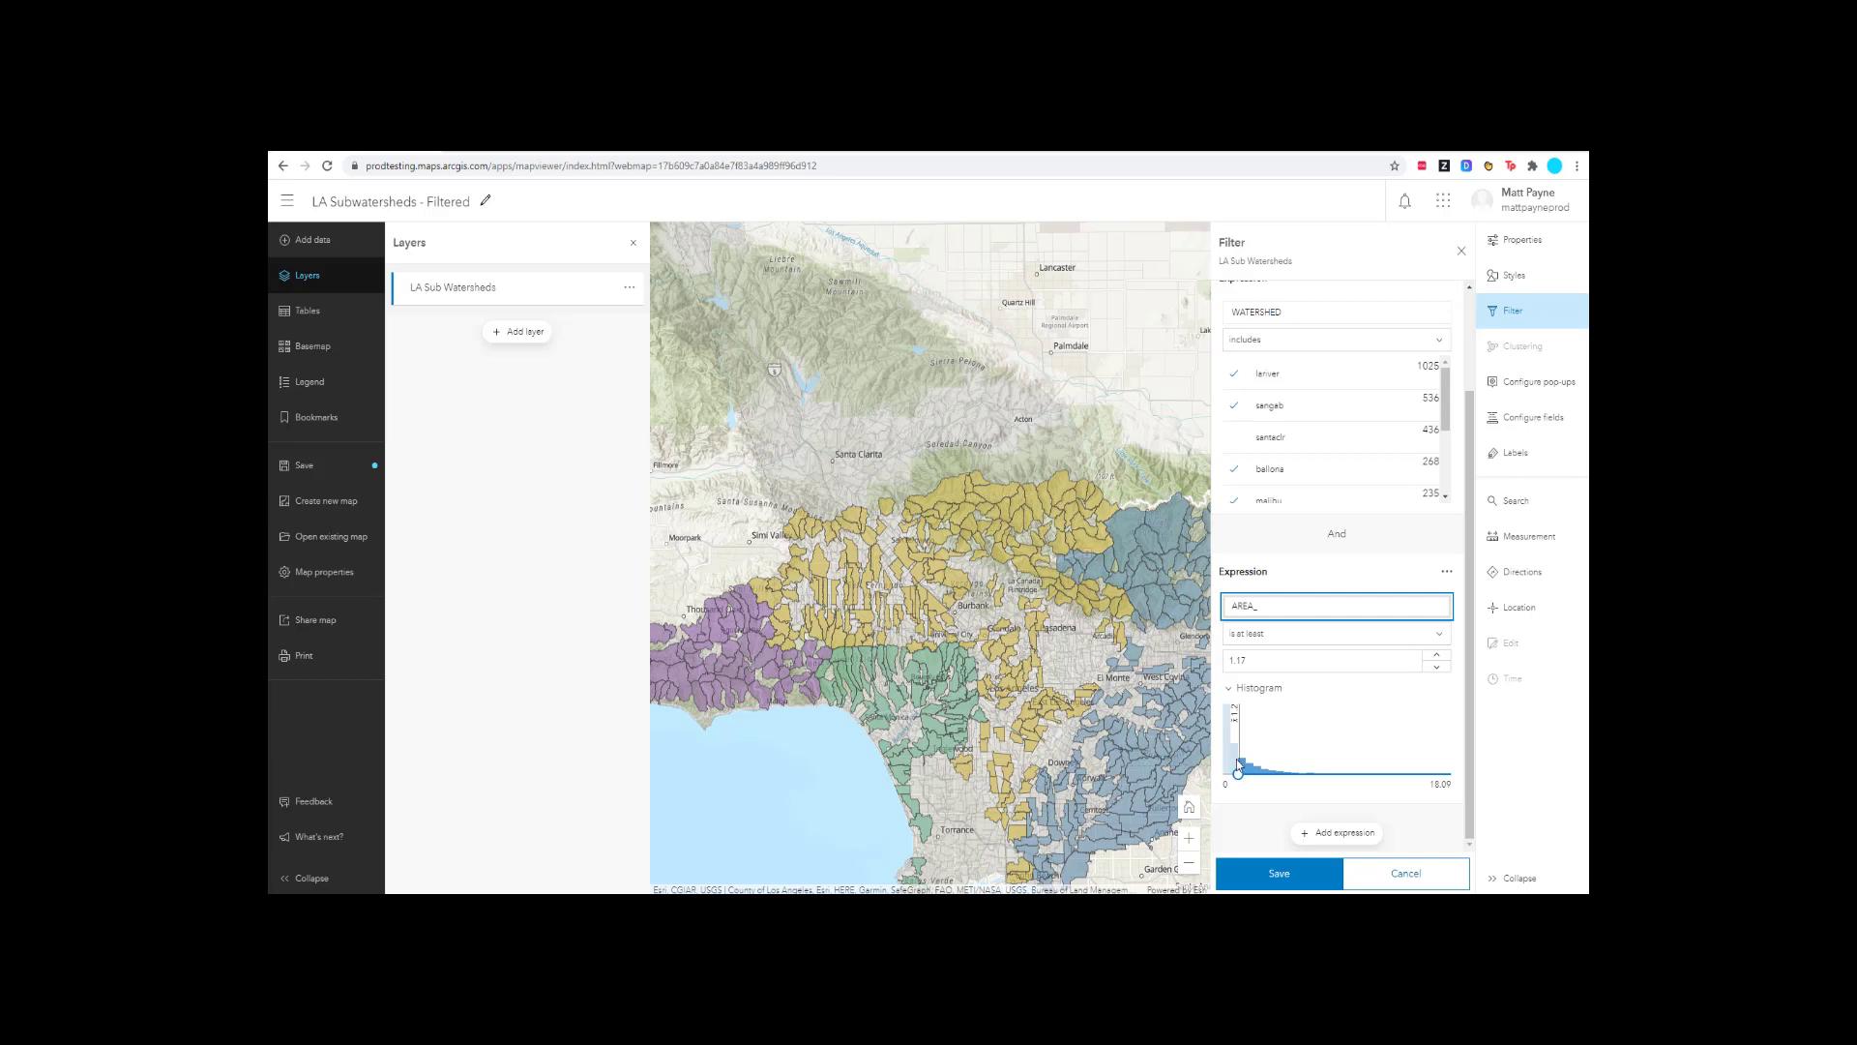
mouse_move(1238, 774)
mouse_down()
mouse_move(1290, 771)
mouse_move(1231, 773)
mouse_up()
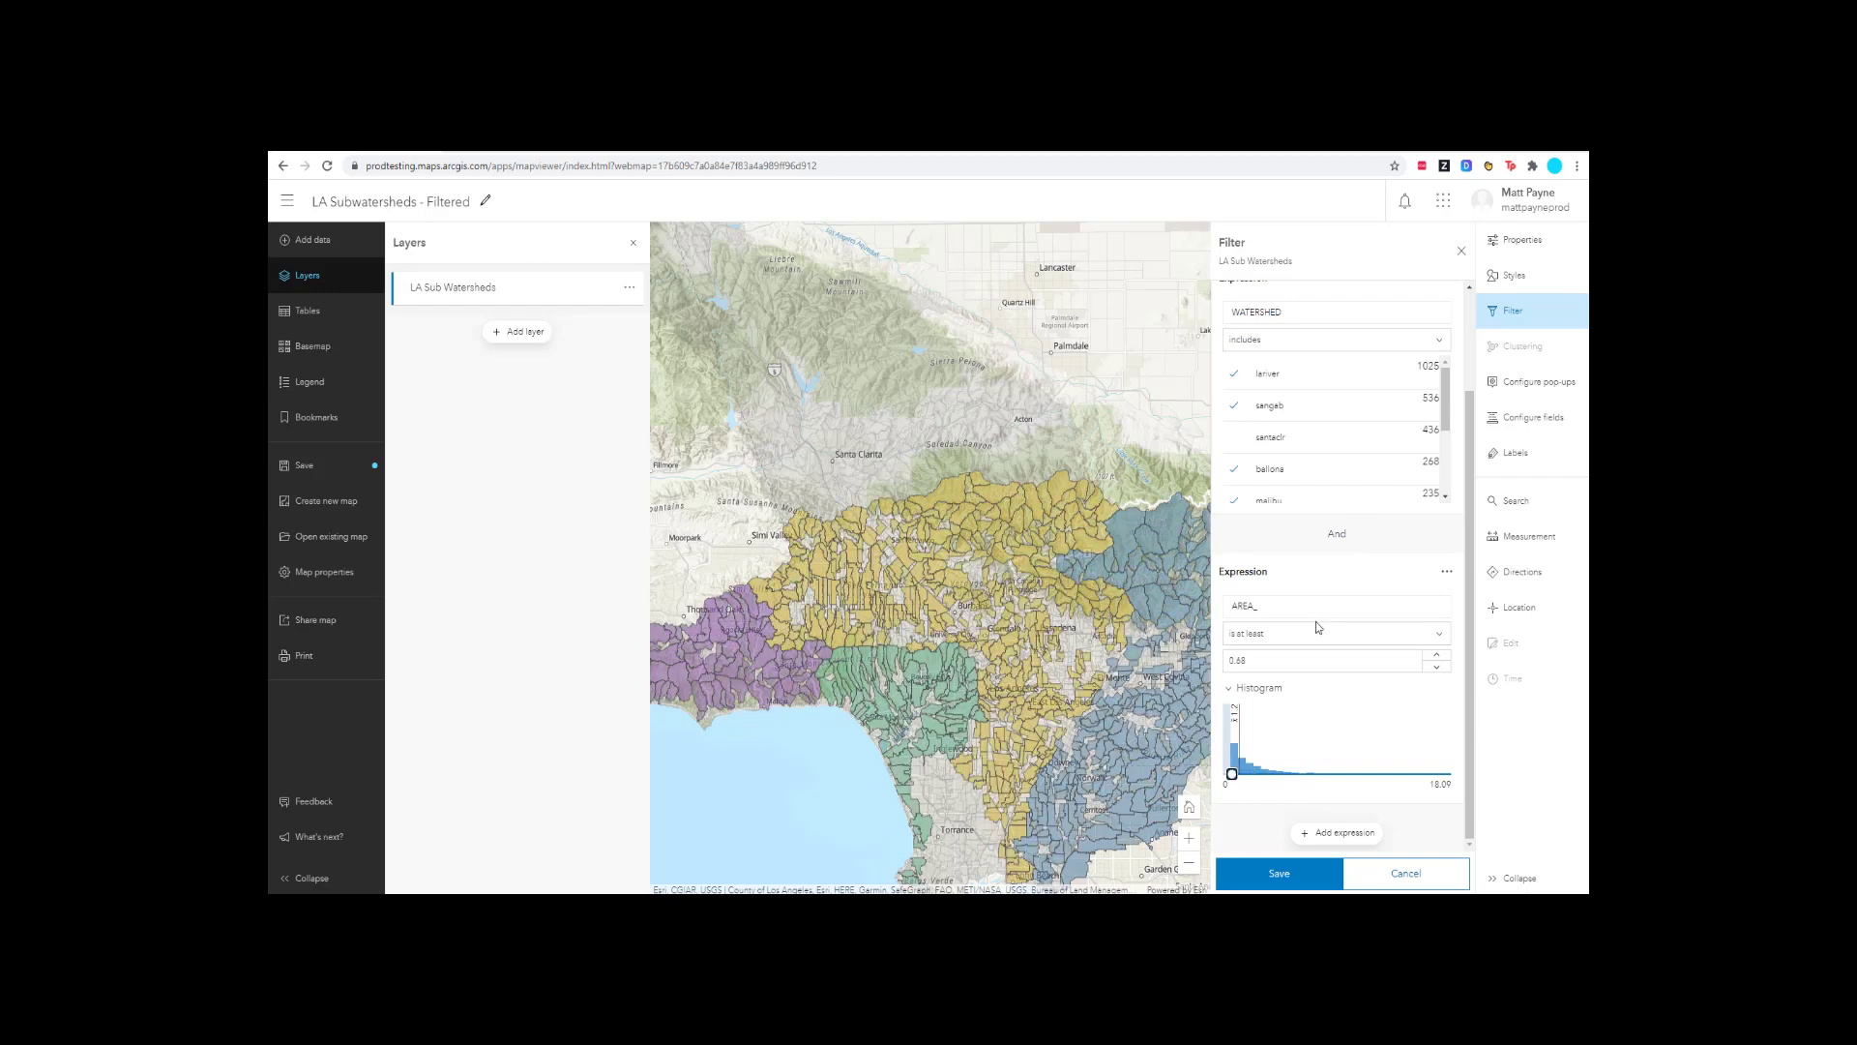
drag(1257, 661, 1220, 667)
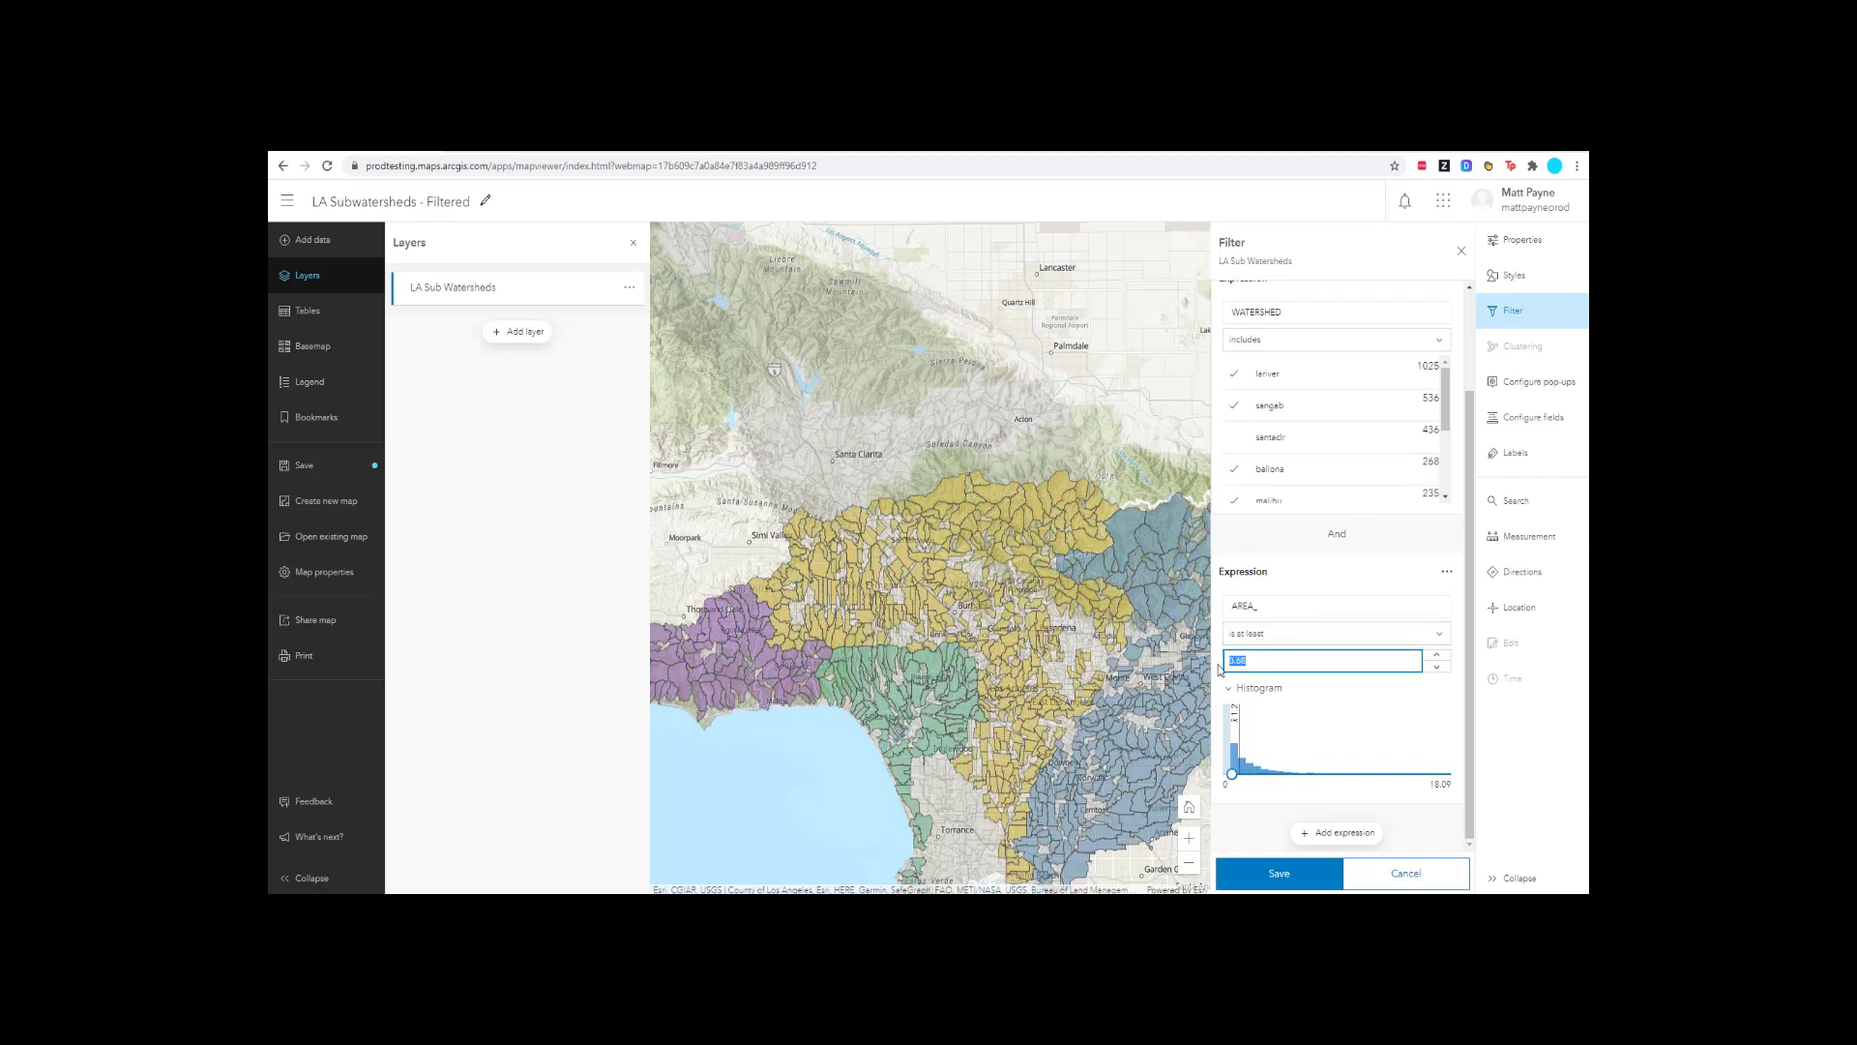
text(2)
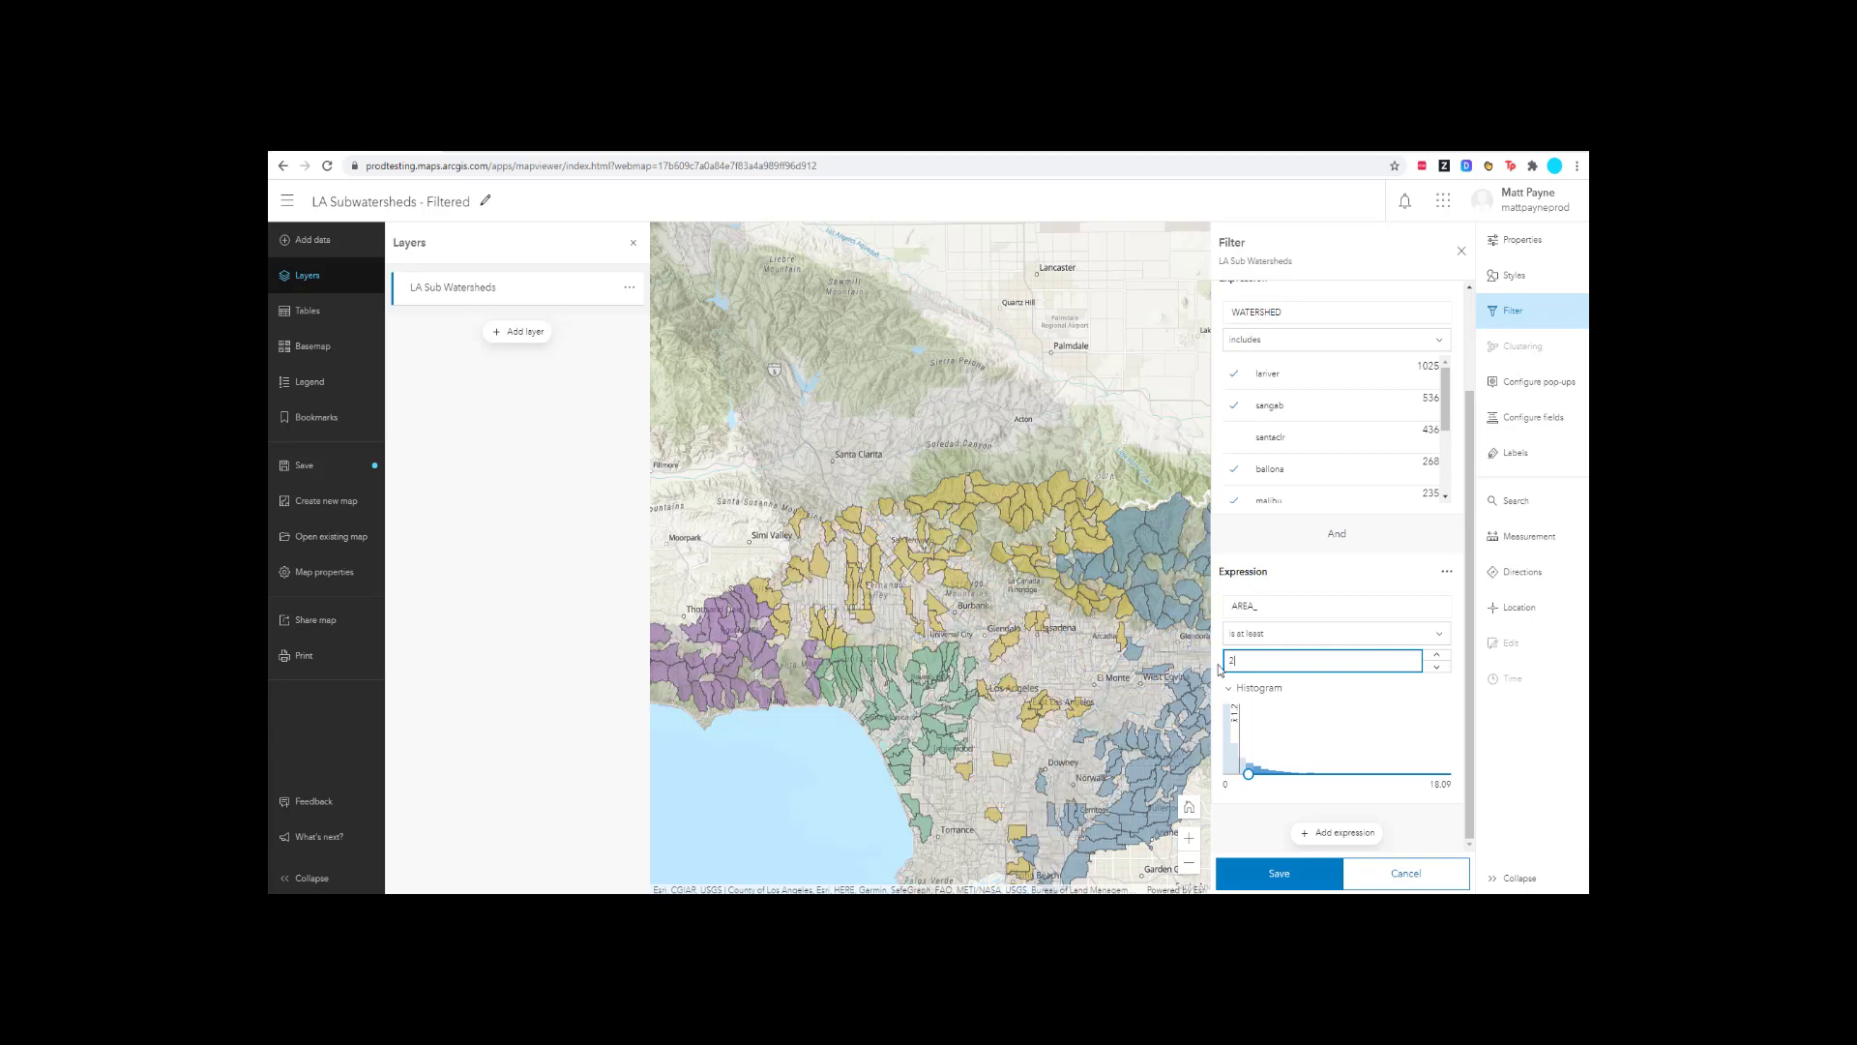
click(1230, 821)
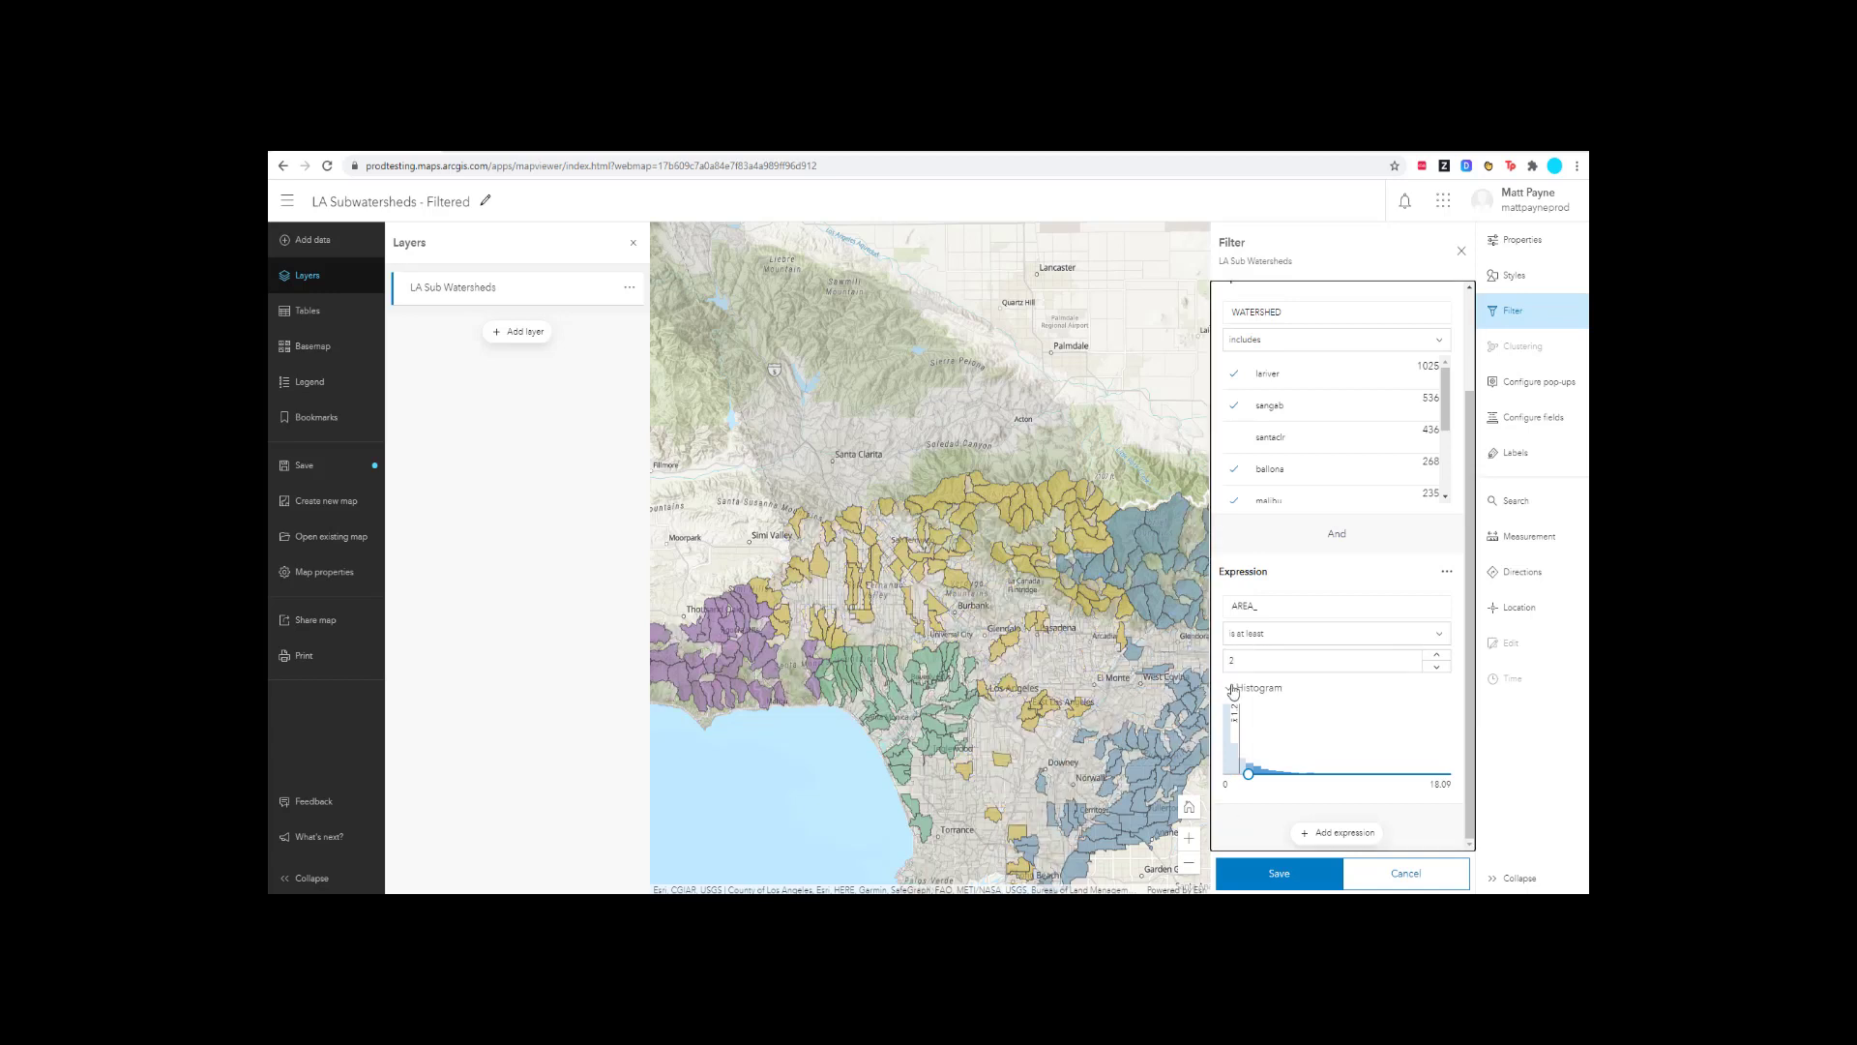
- Save the two-expression filter on the LA Sub Watersheds layer and save the LA Subwatersheds - Filtered map
click(1312, 880)
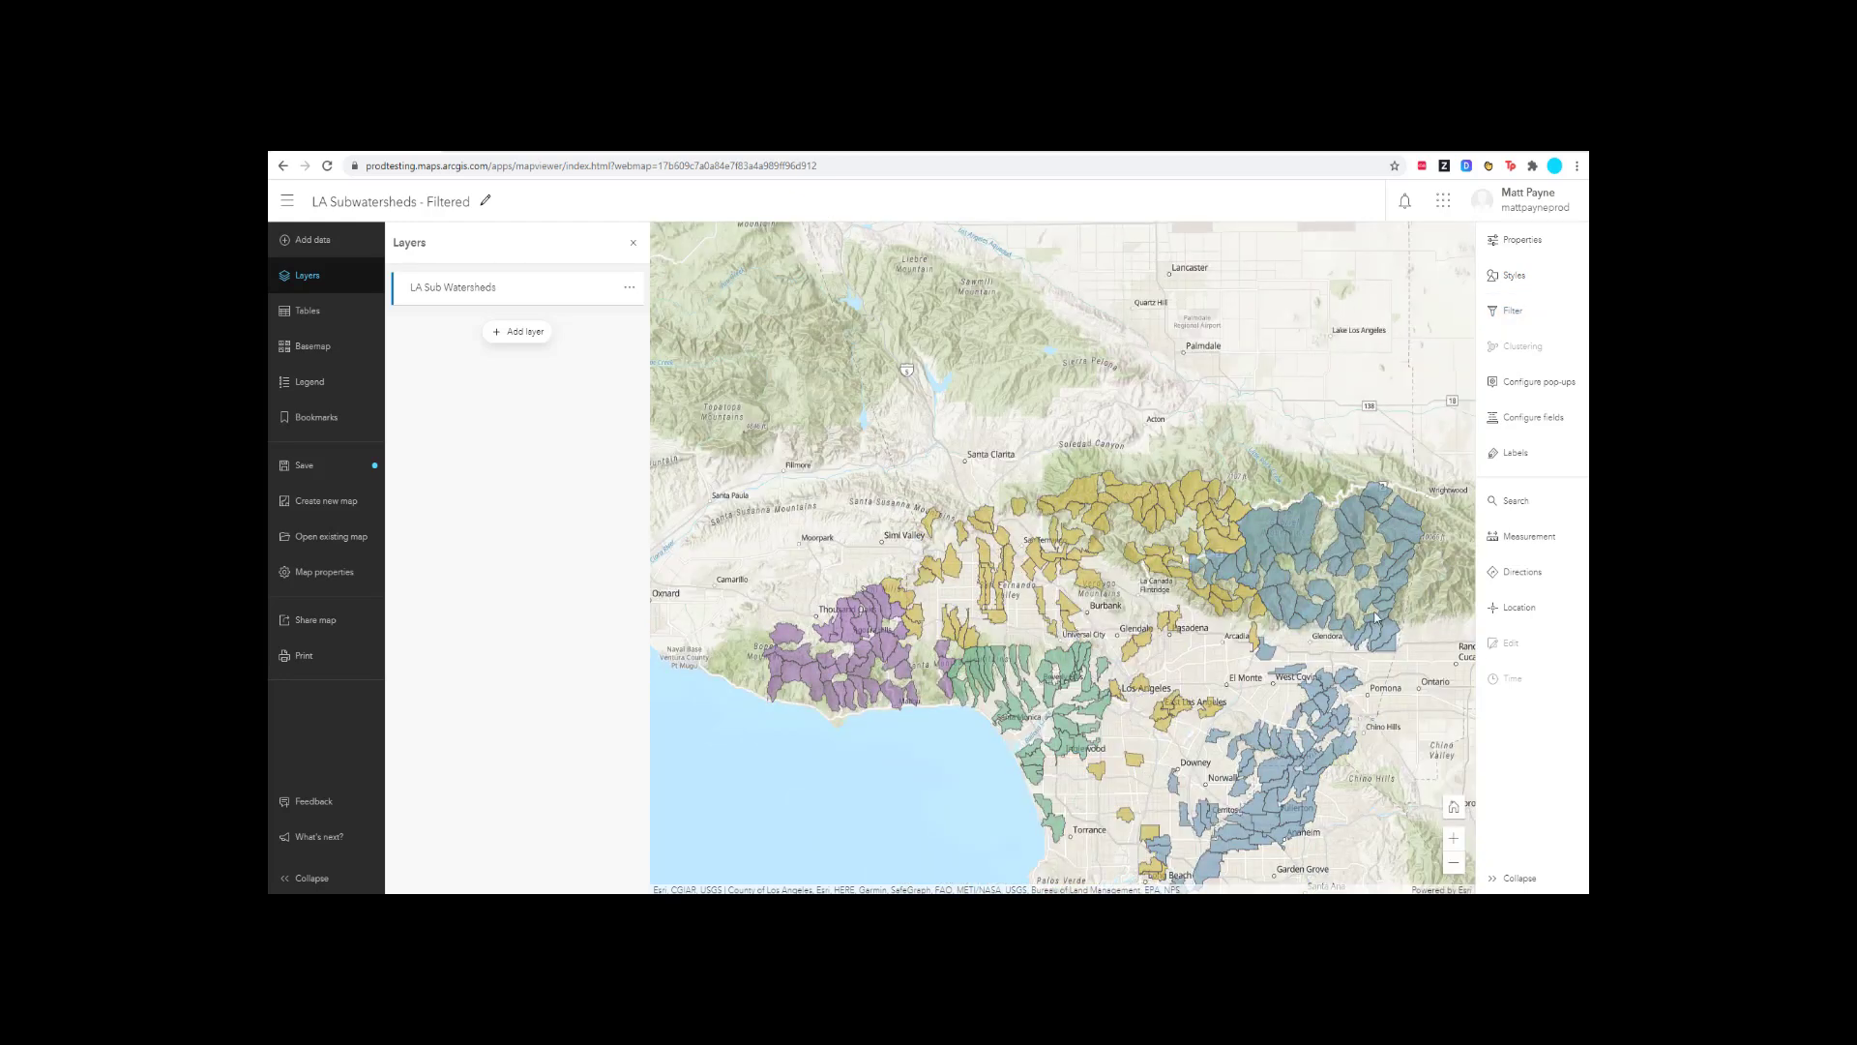
drag(1127, 648, 1086, 584)
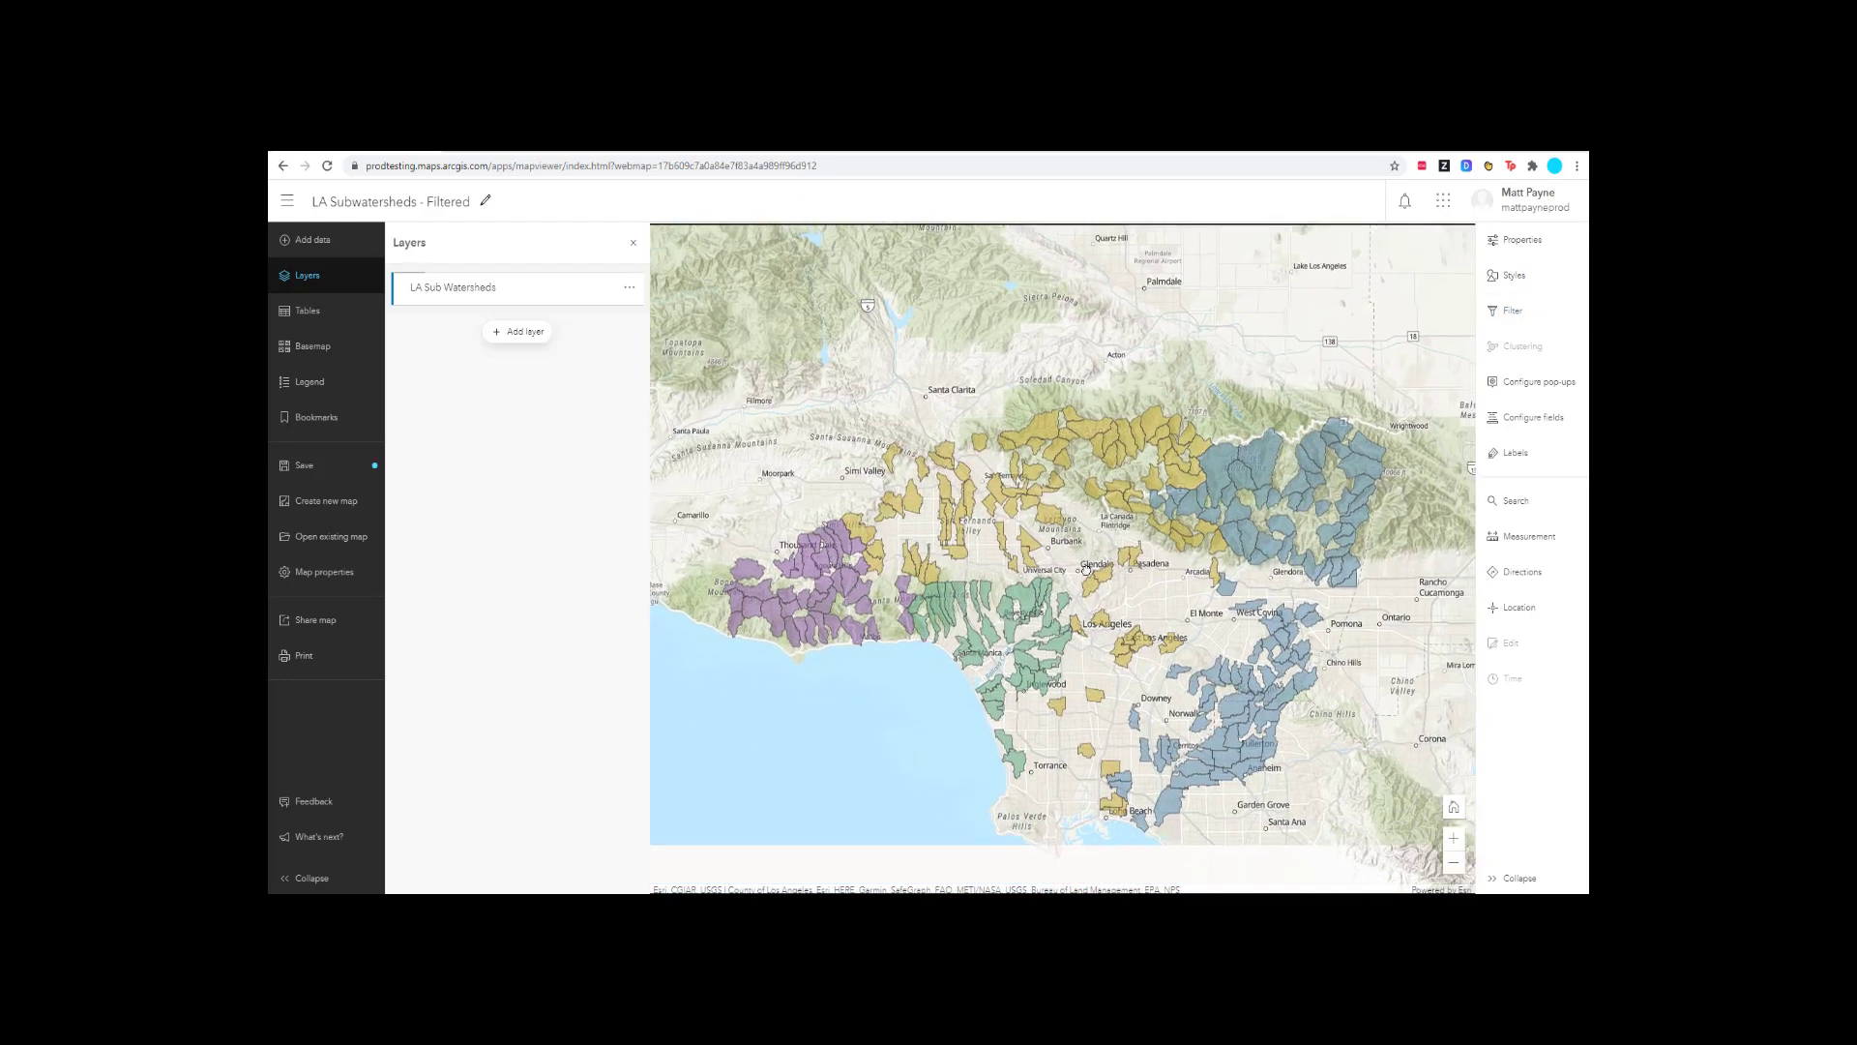
click(356, 473)
click(411, 474)
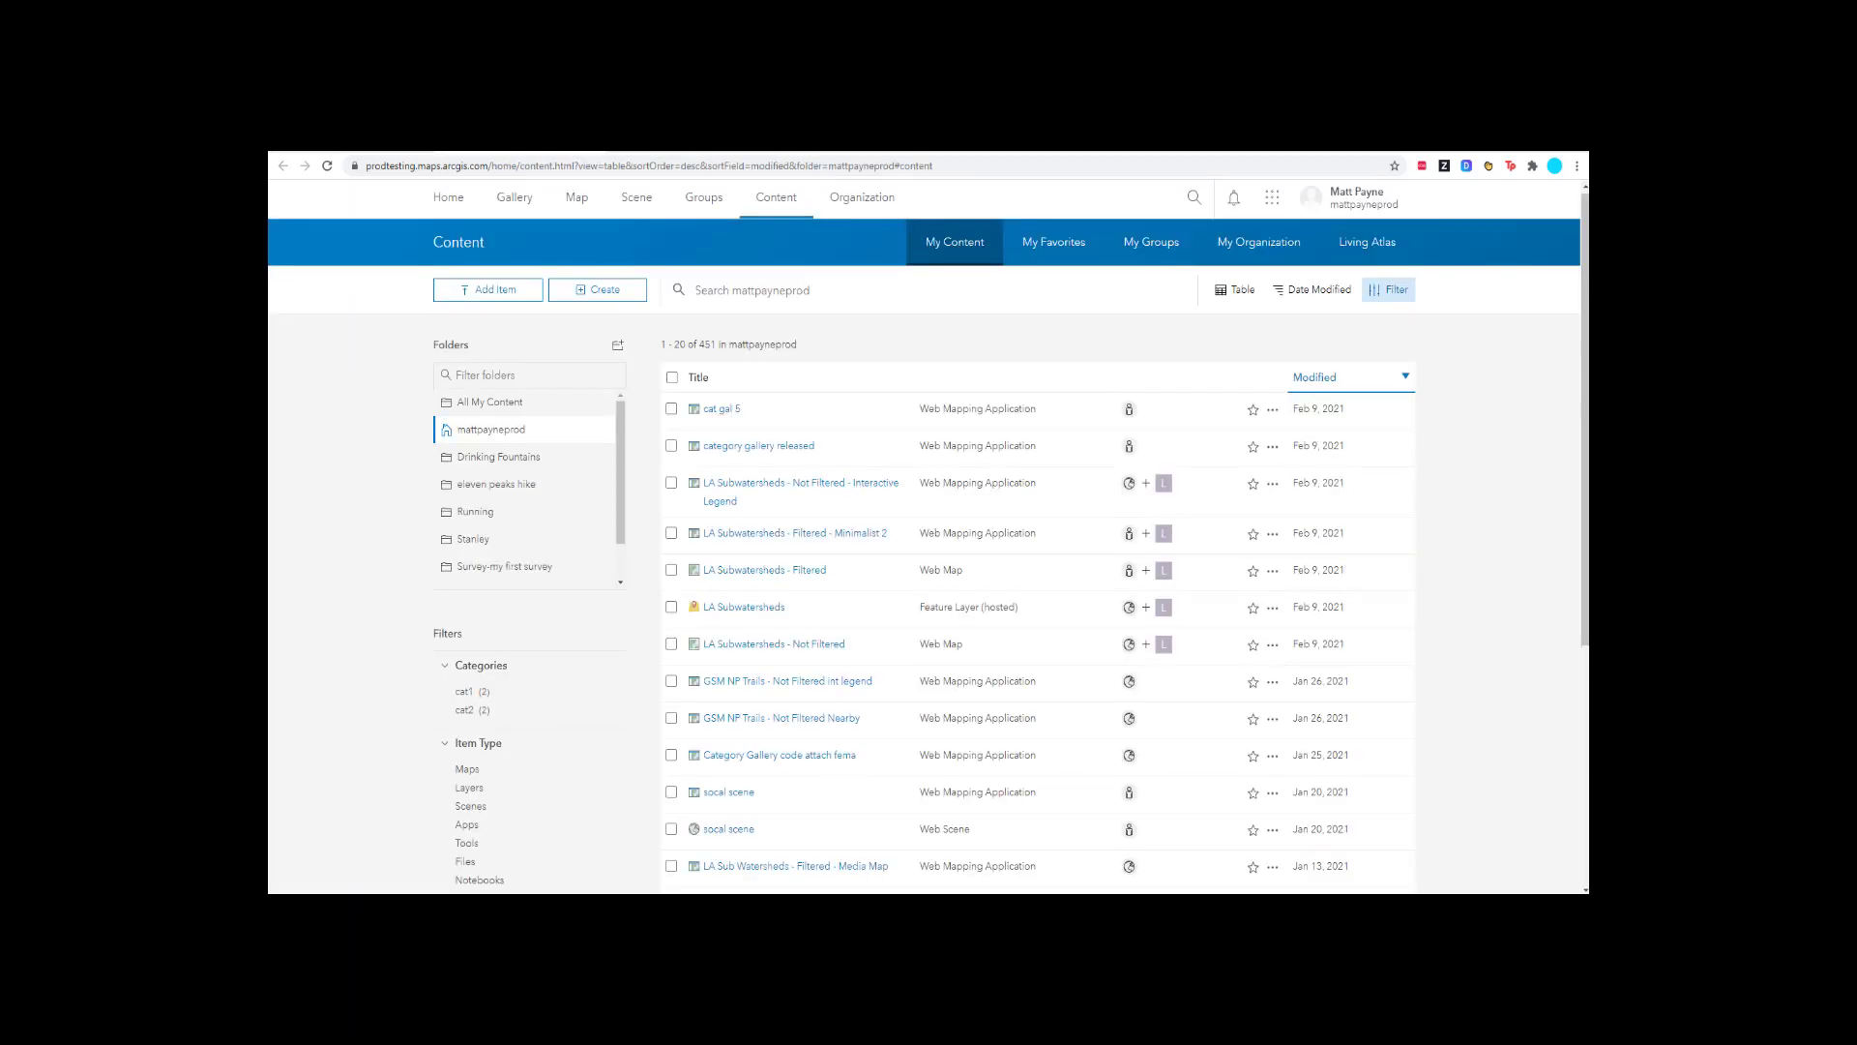
- From the My Content page, start creating a configurable web app based on the Minimalist template
click(623, 292)
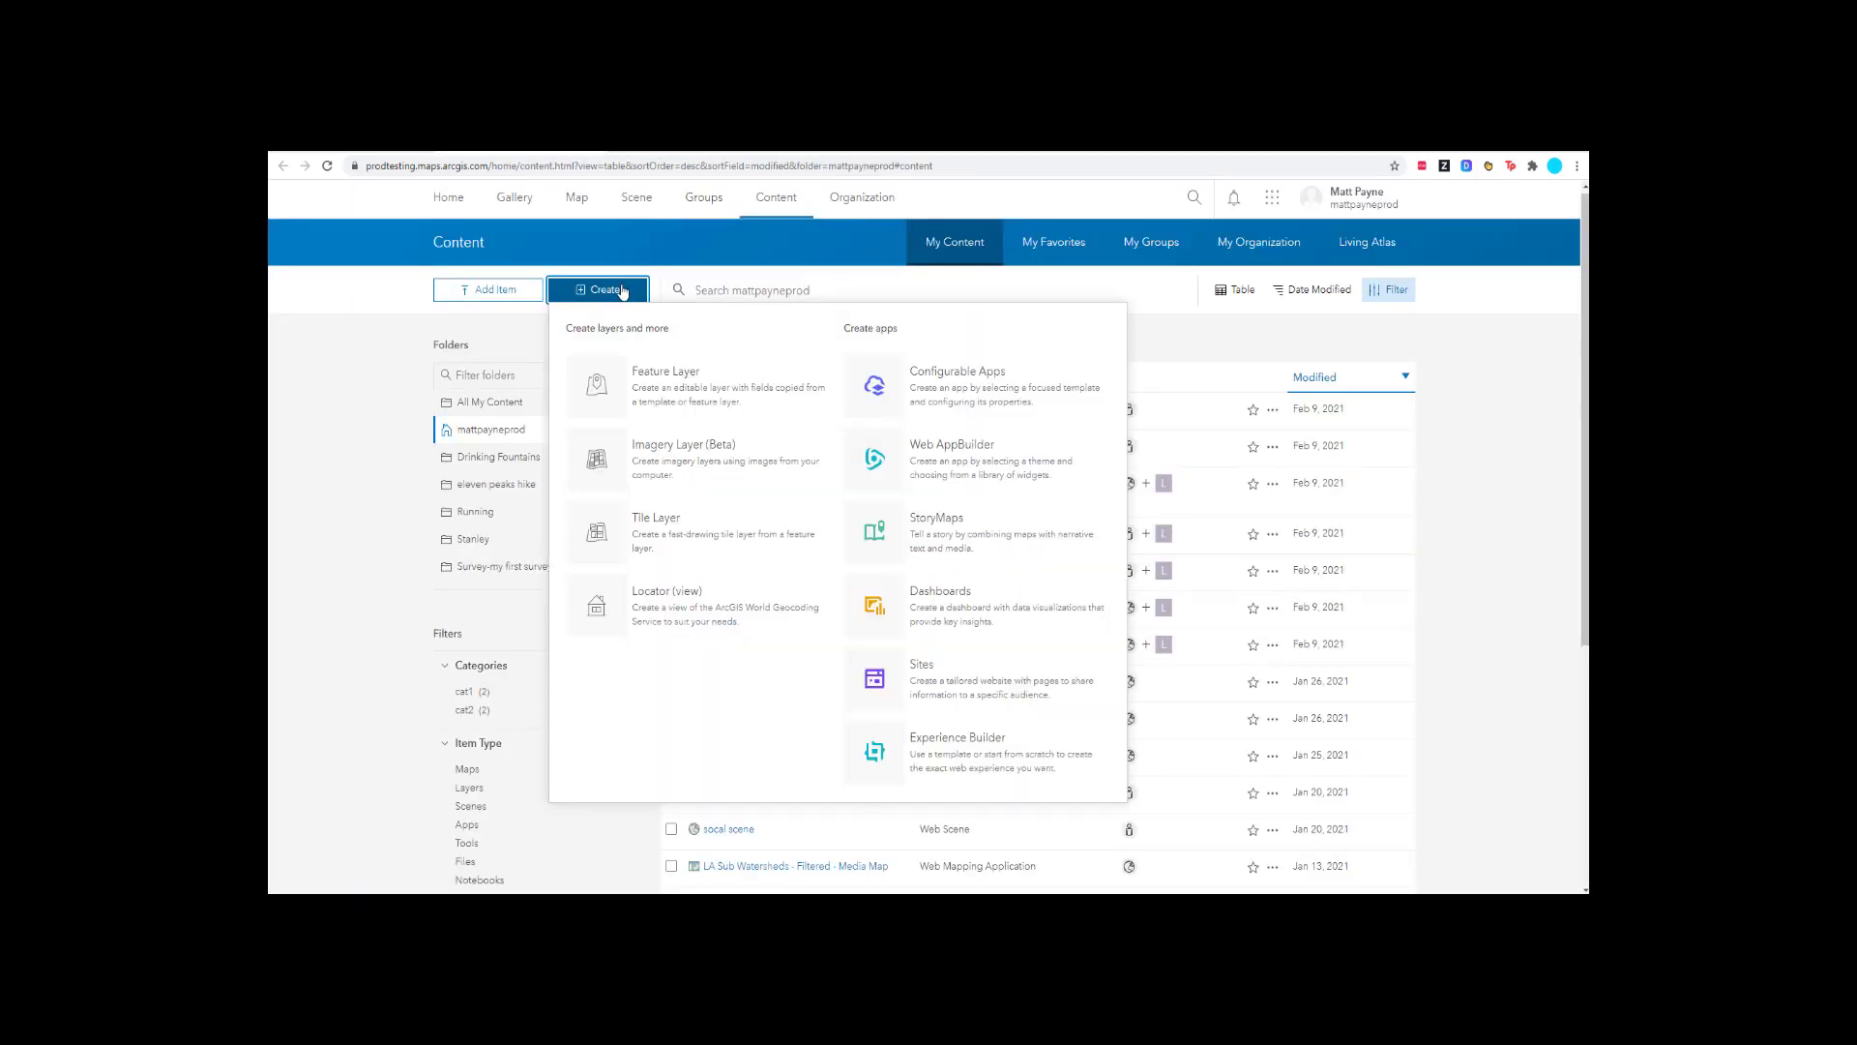
click(961, 387)
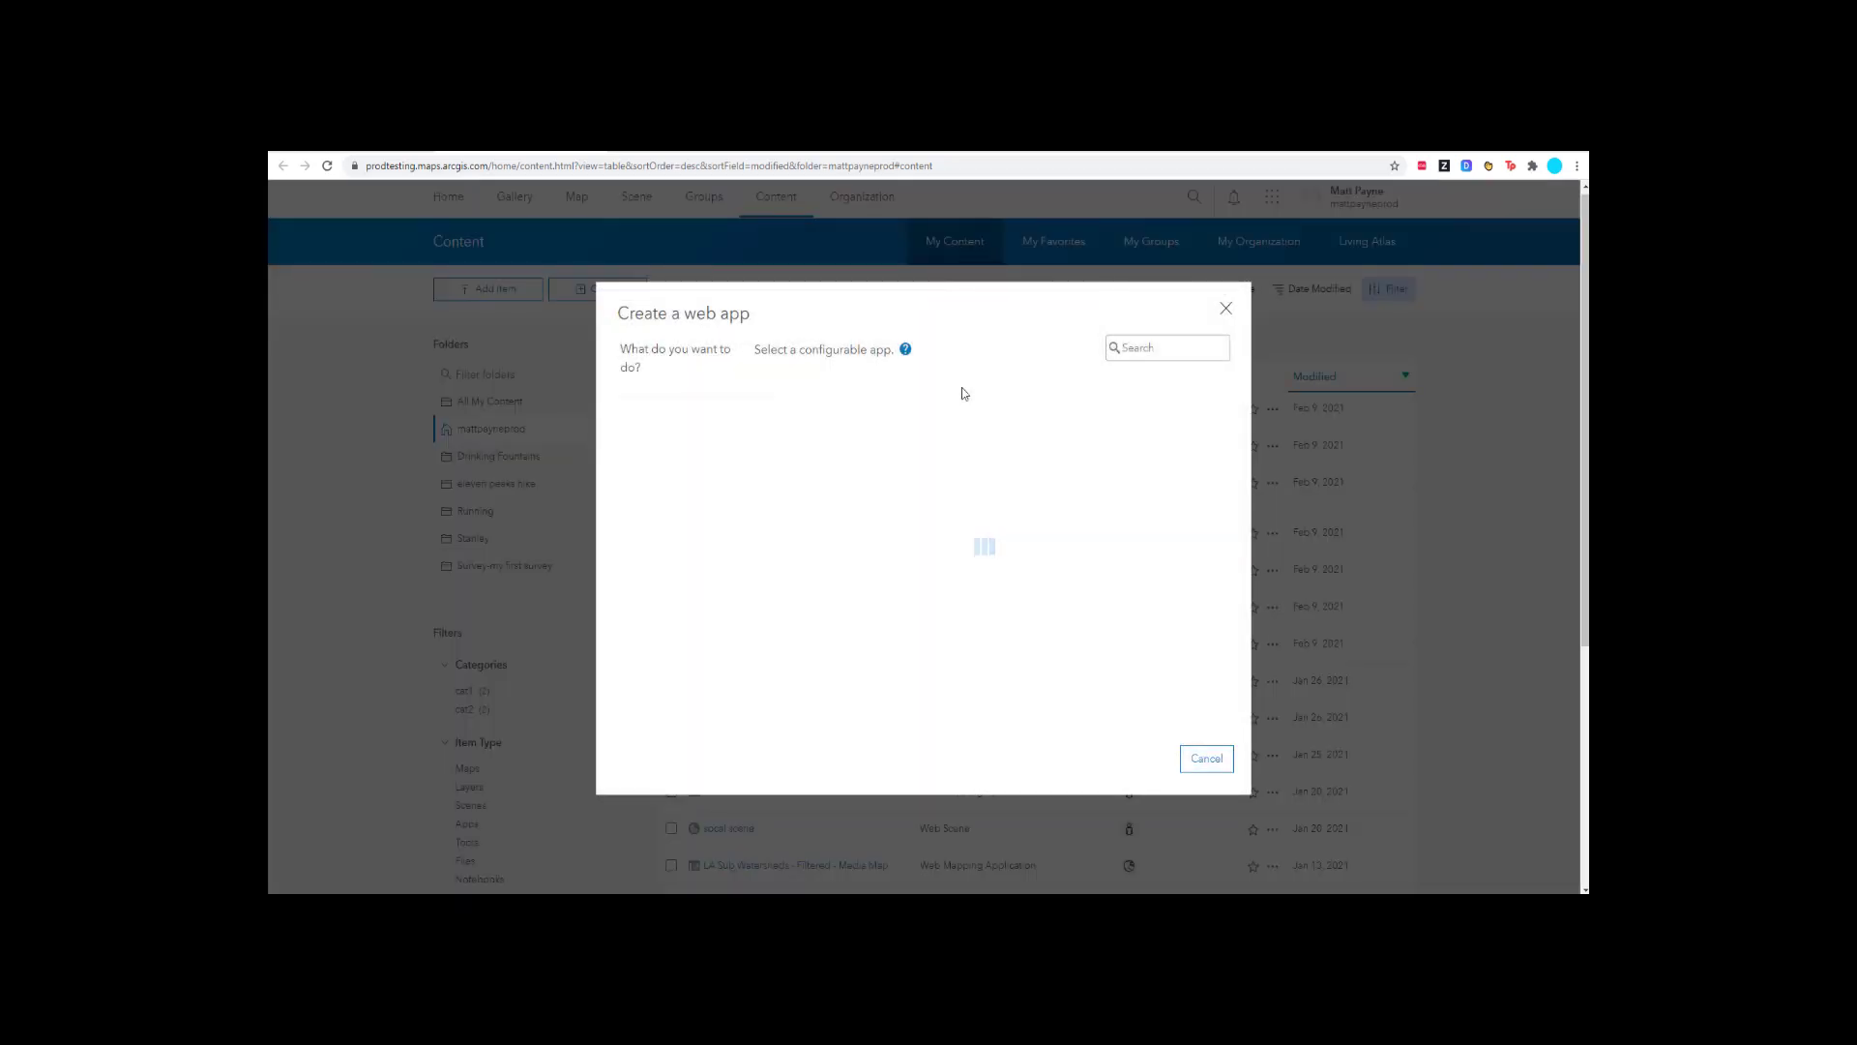
scroll(965, 548, down, 2)
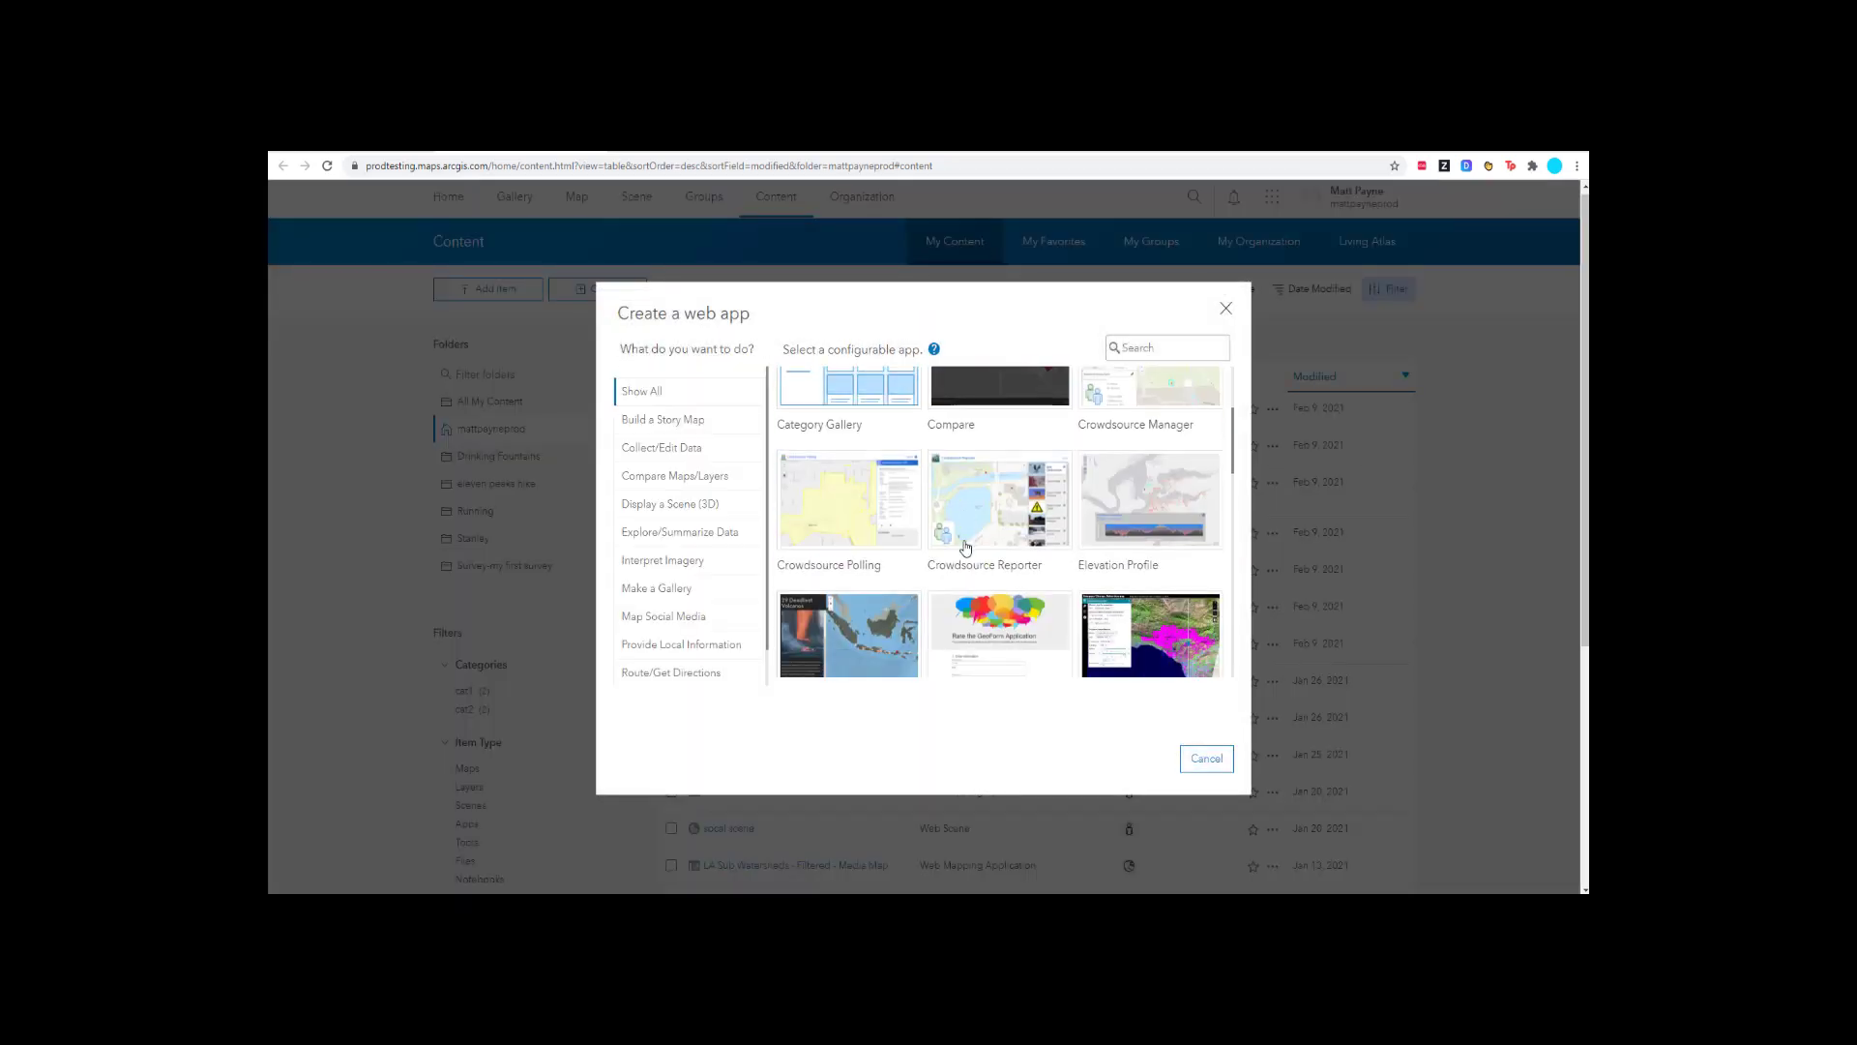
scroll(965, 548, down, 6)
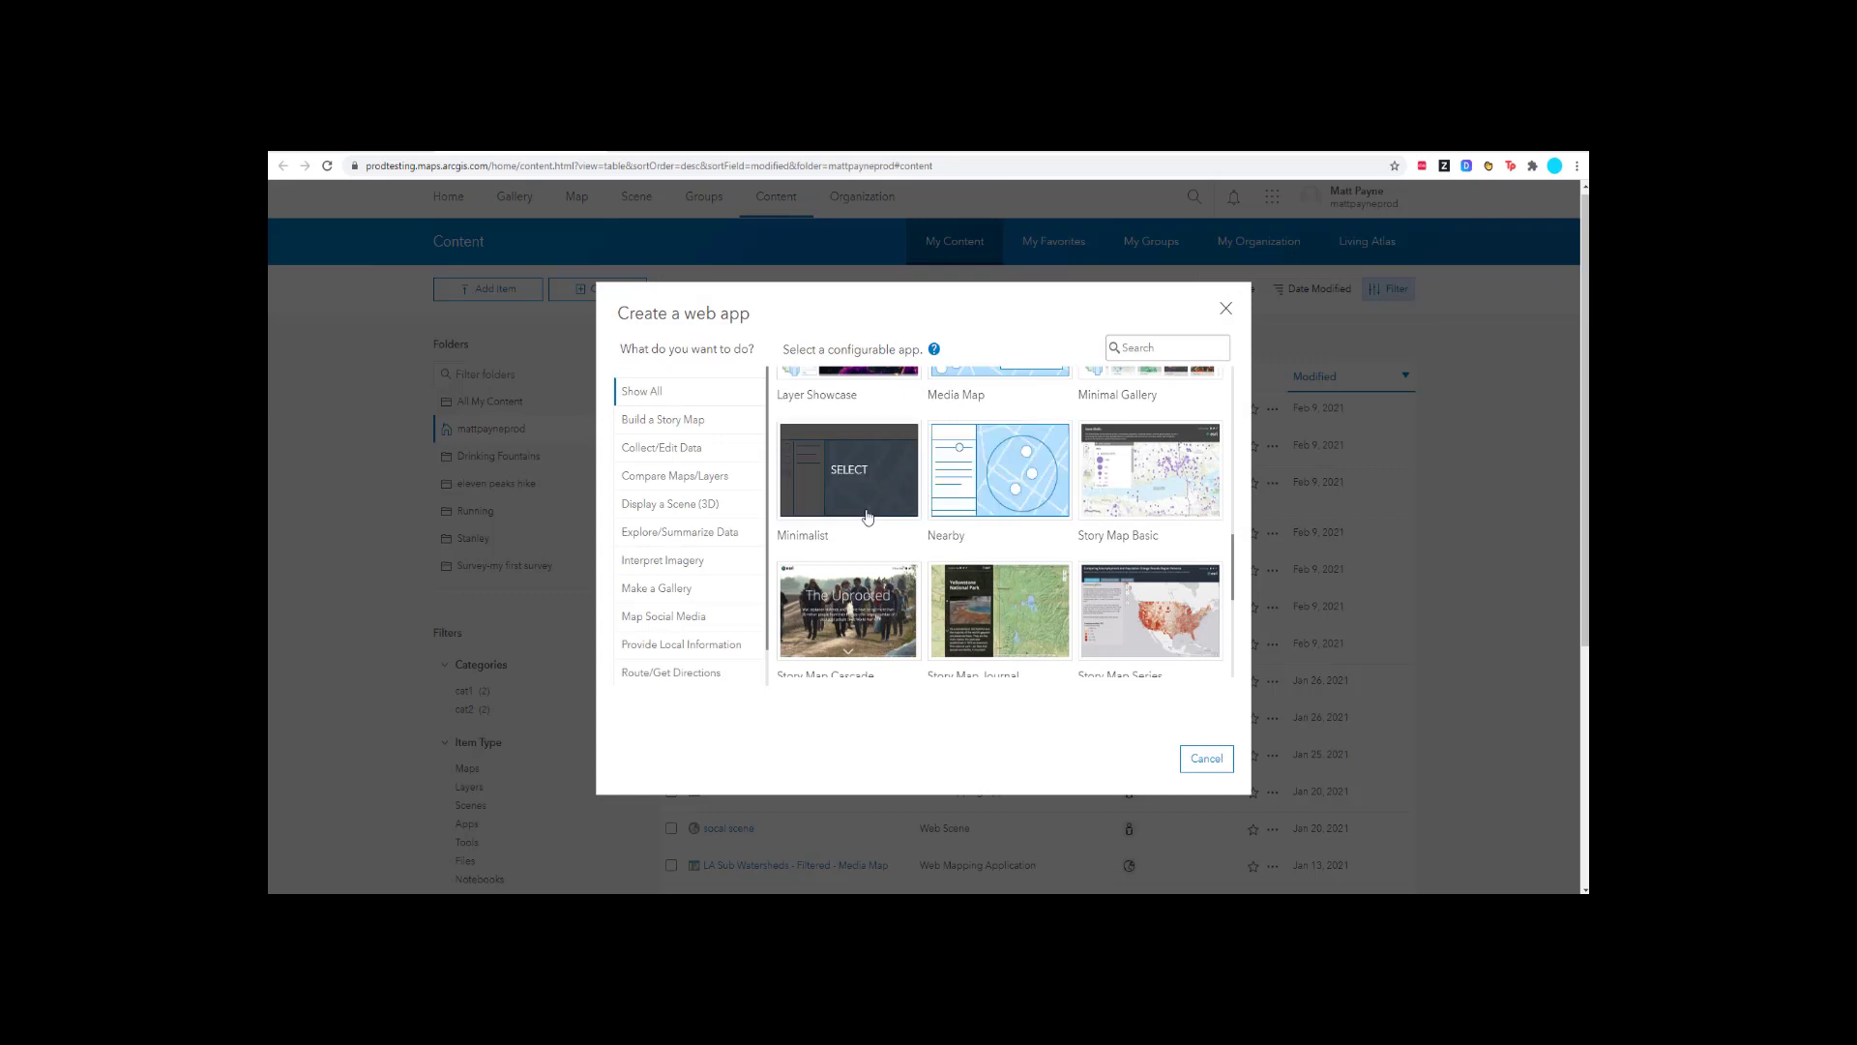
click(868, 517)
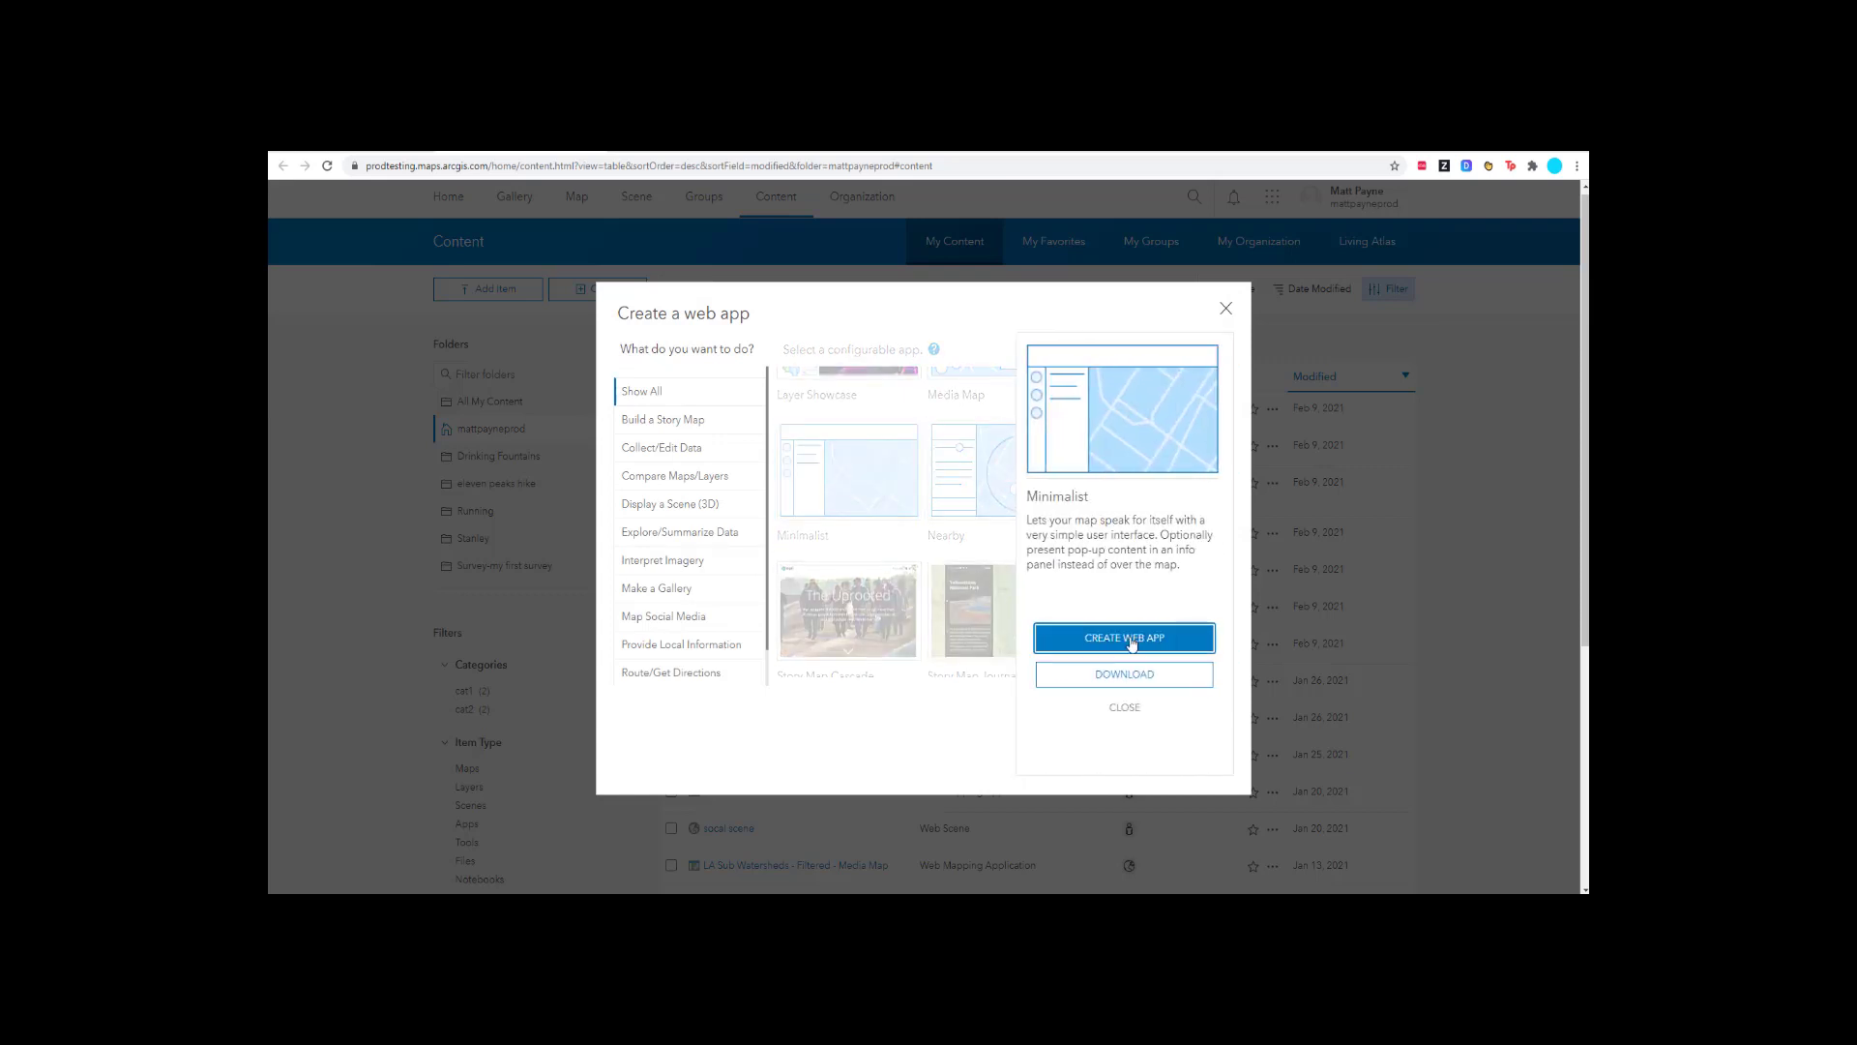
click(1133, 638)
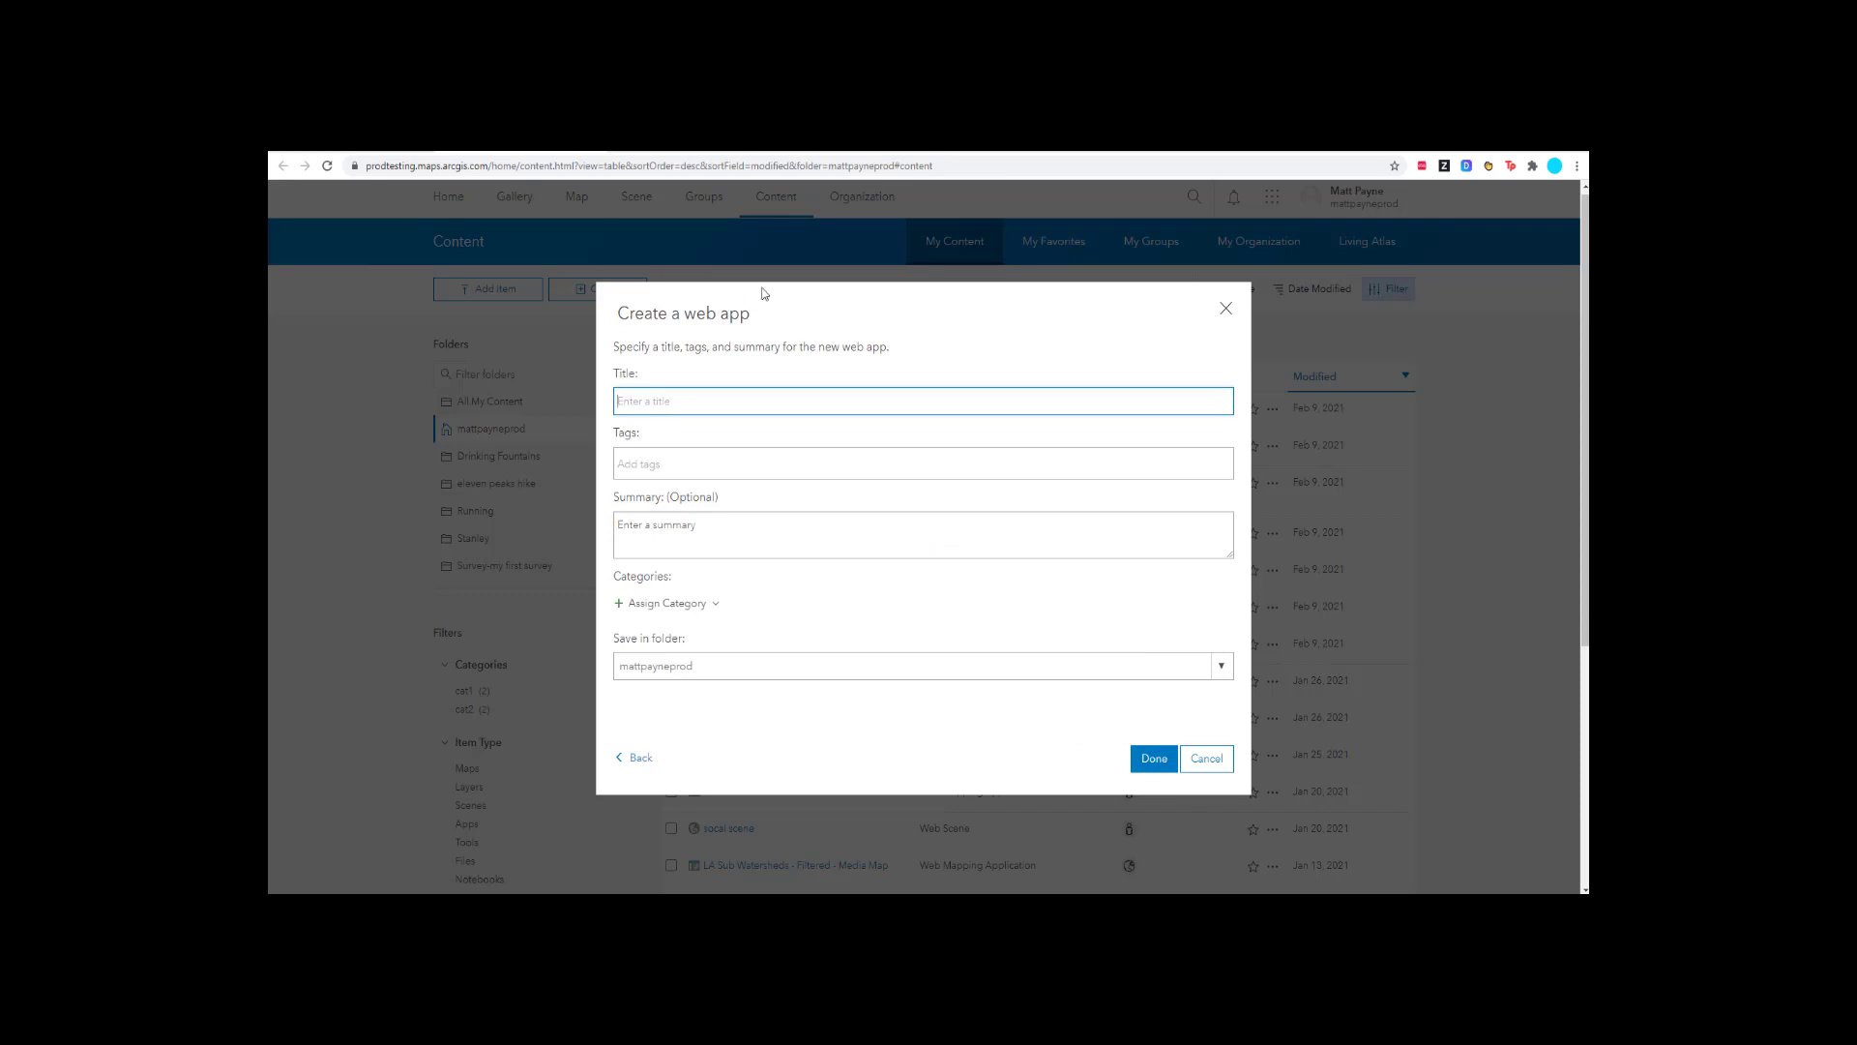
- Title the new web app "Sub Watersheds - Minimalist" and give it the tag "watersheds"
text(Sub Watersheds - Minimalist)
key(Tab)
text(watersheds)
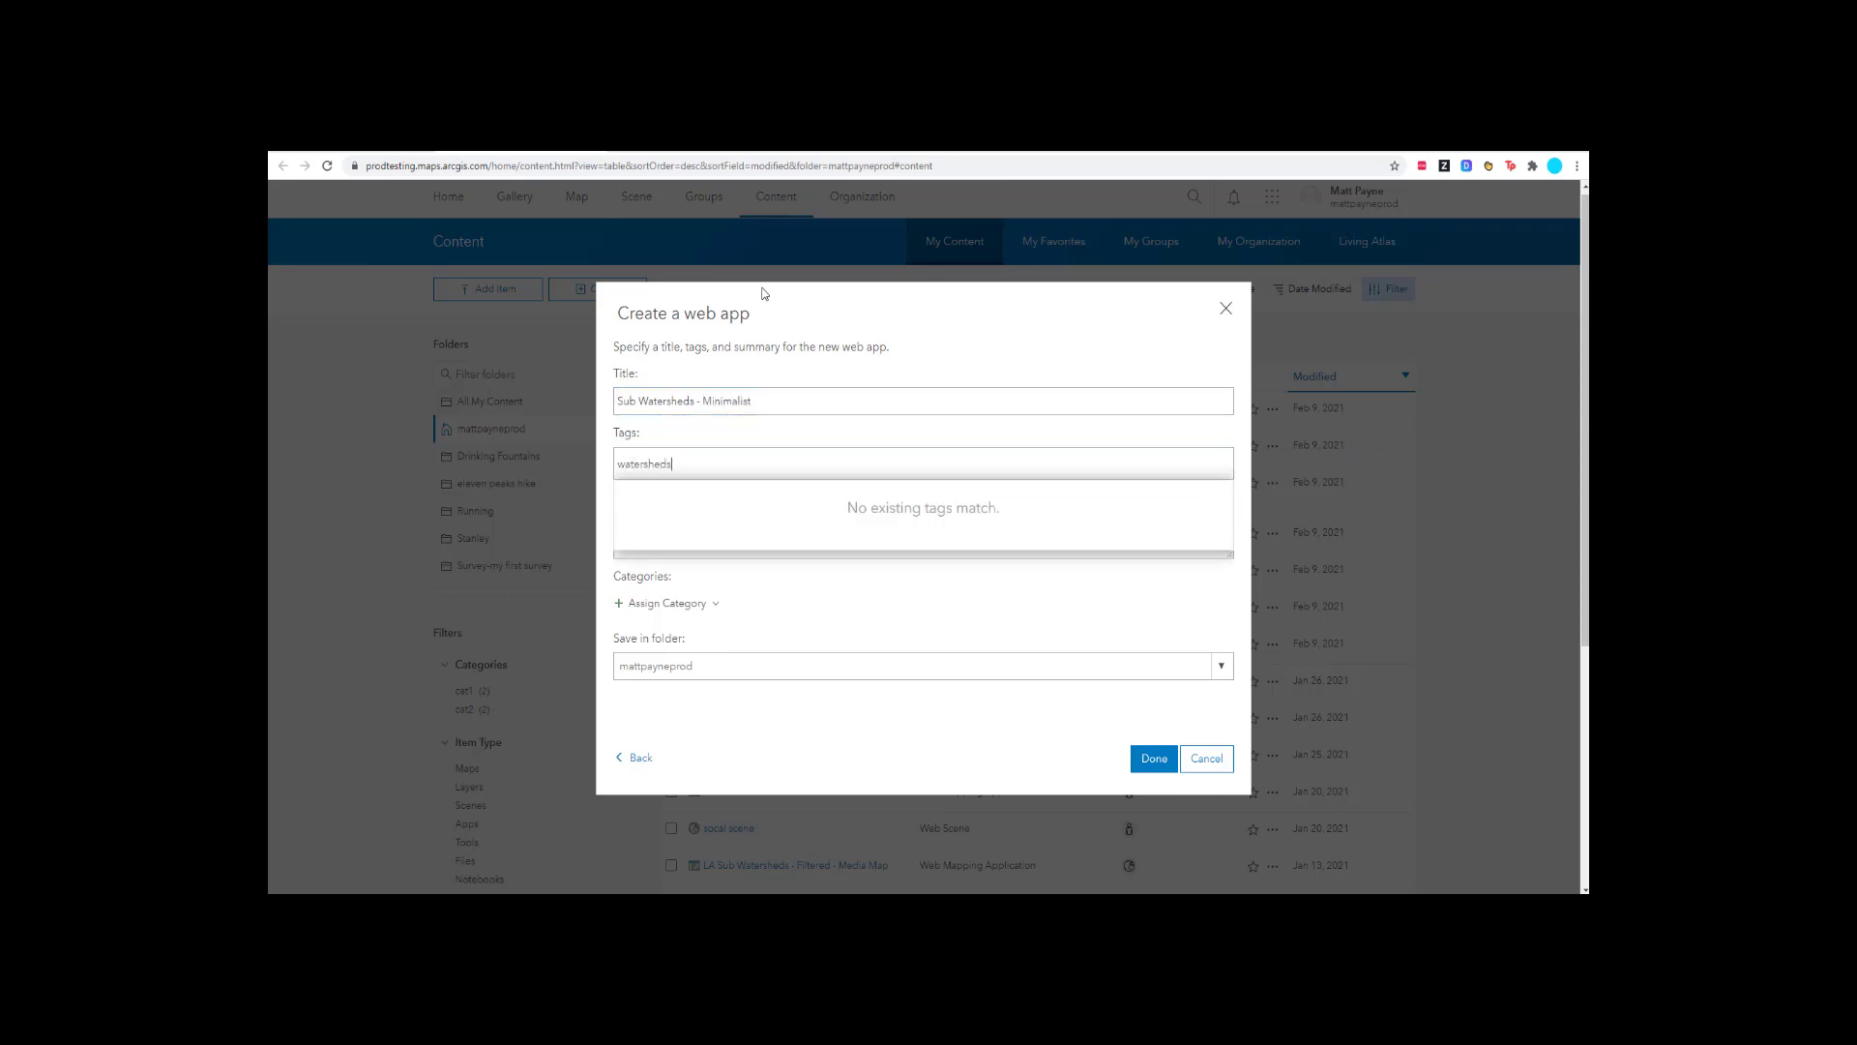
key(Return)
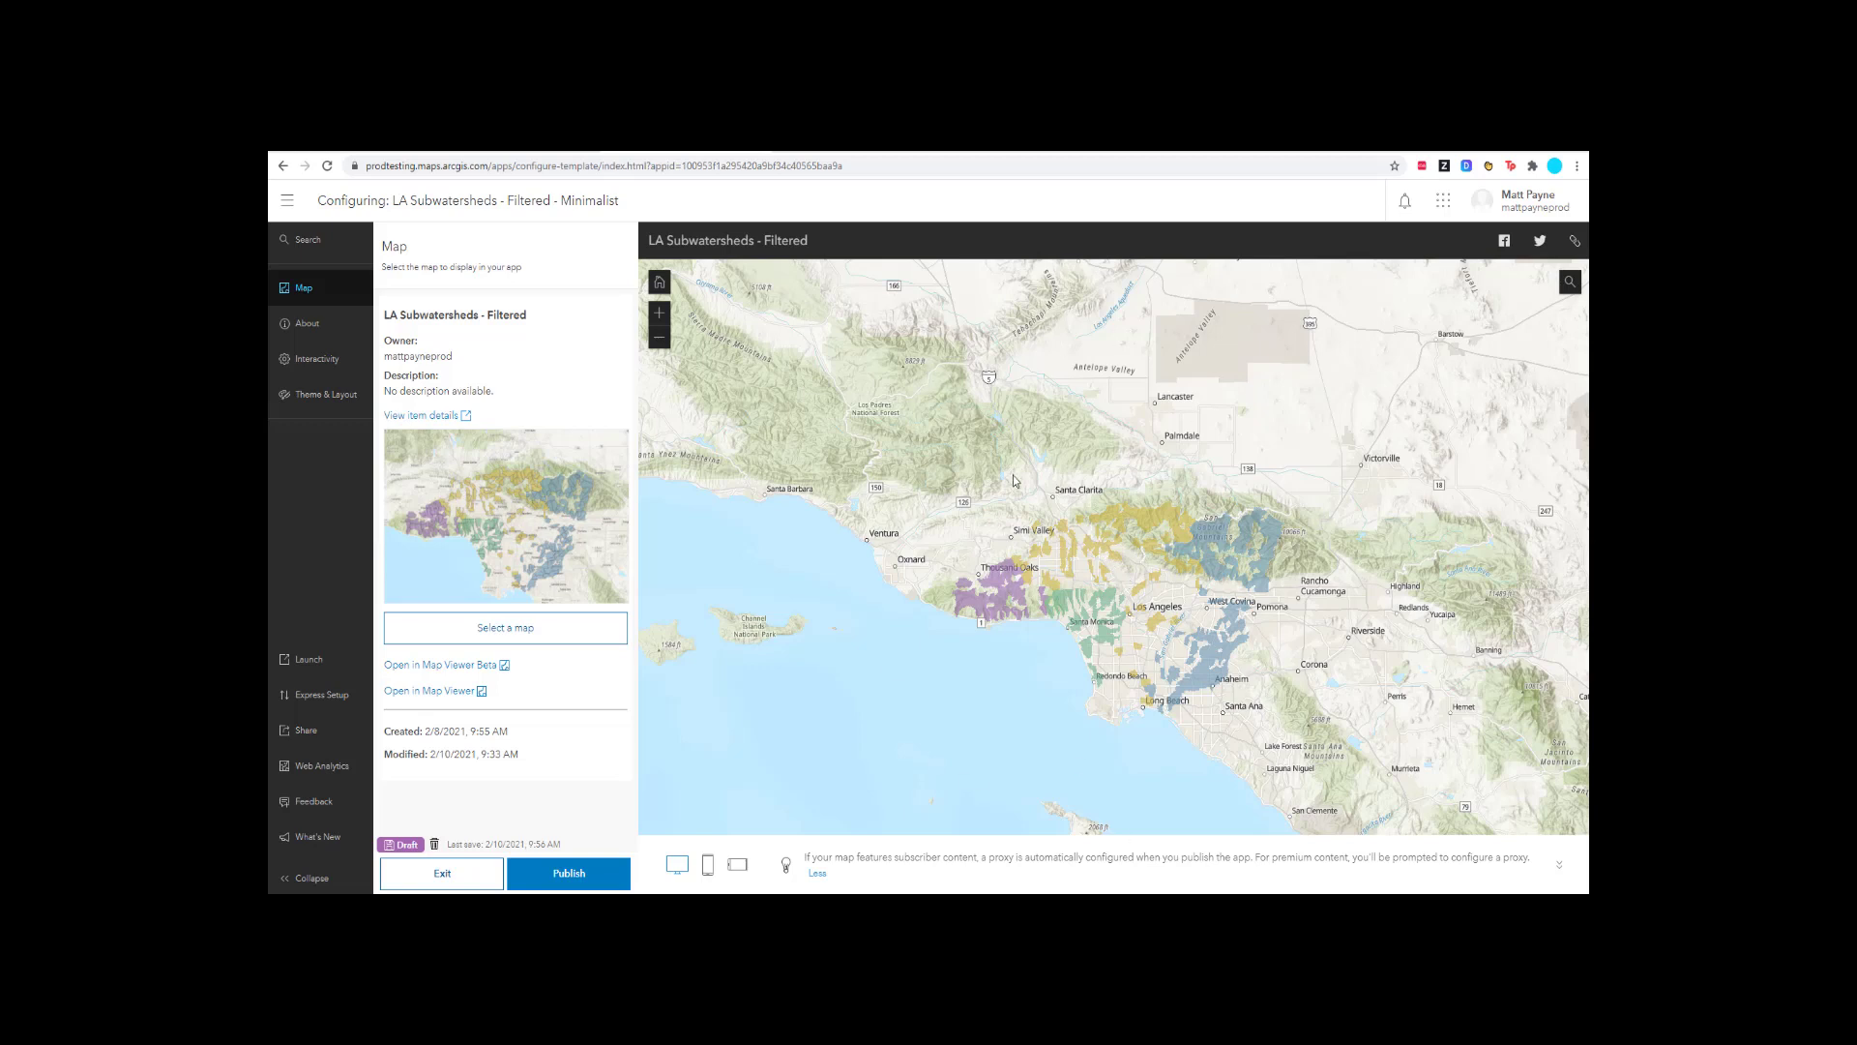
- Review the Minimalist app's About and Interactivity settings, and enable its pop-up panel
click(341, 322)
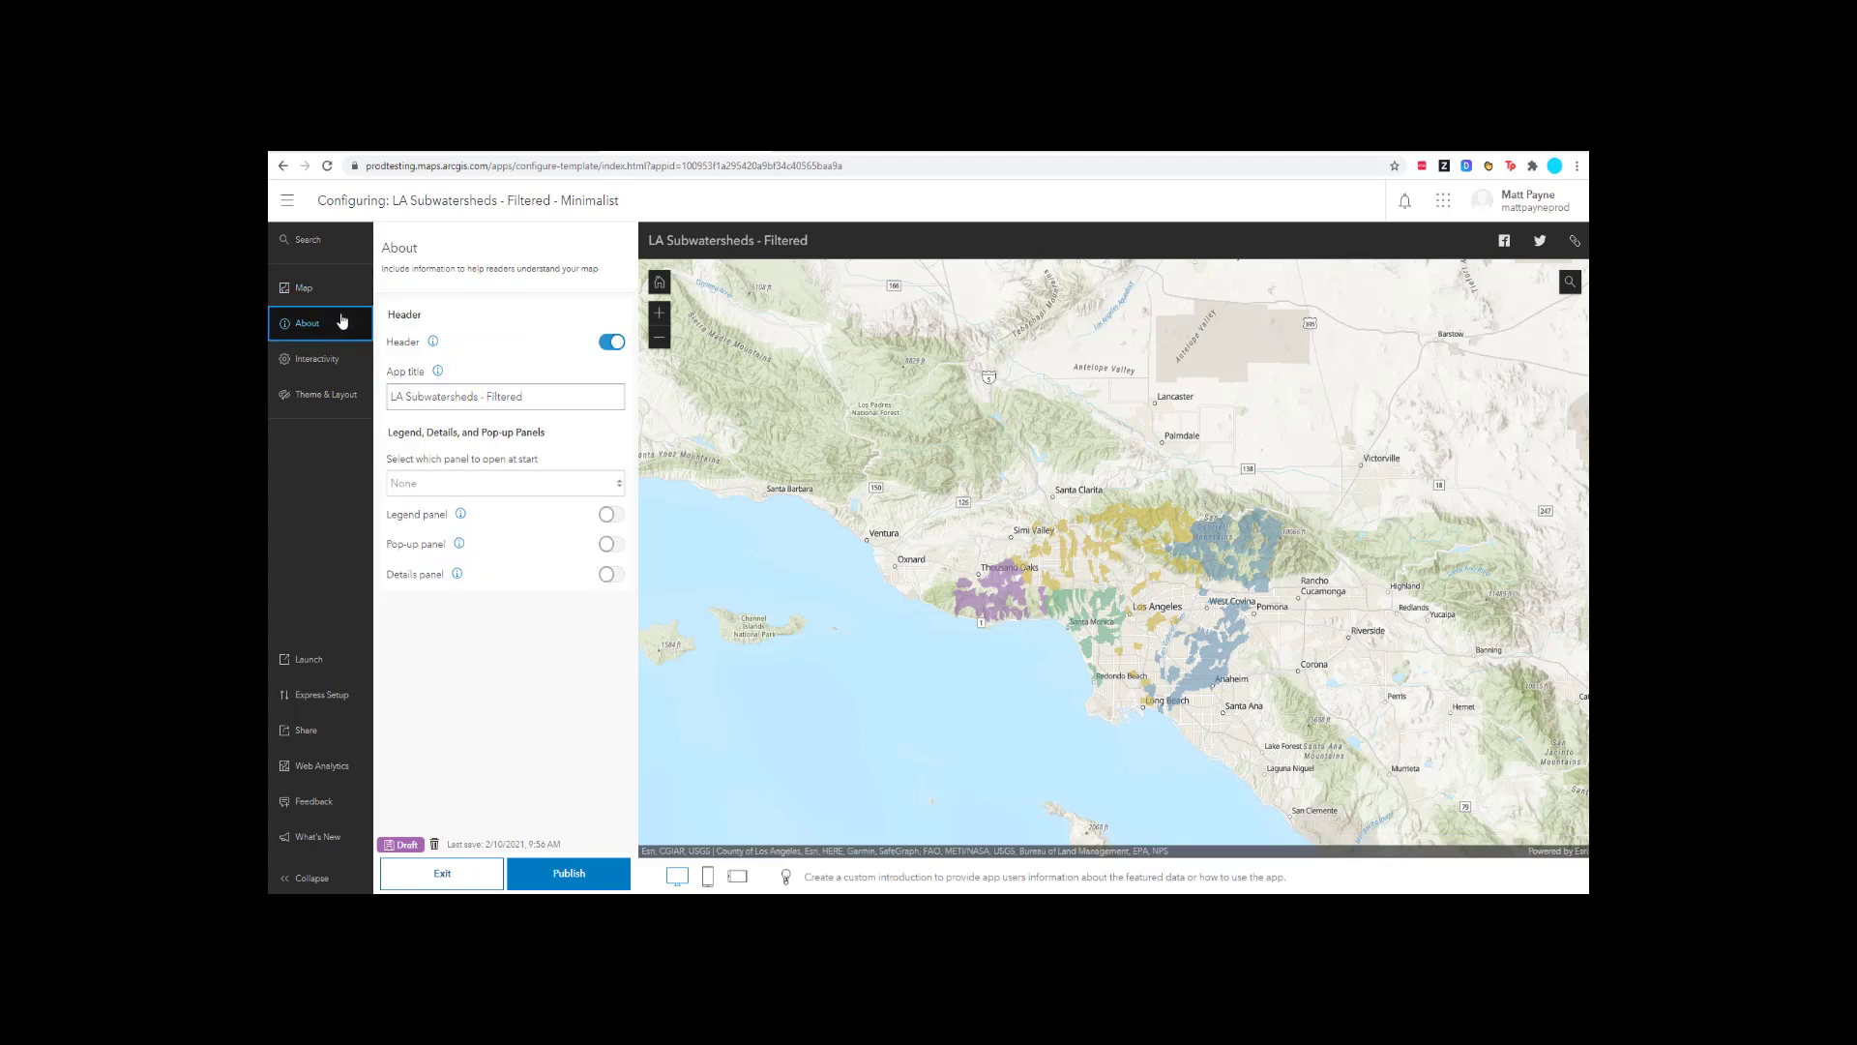
click(340, 360)
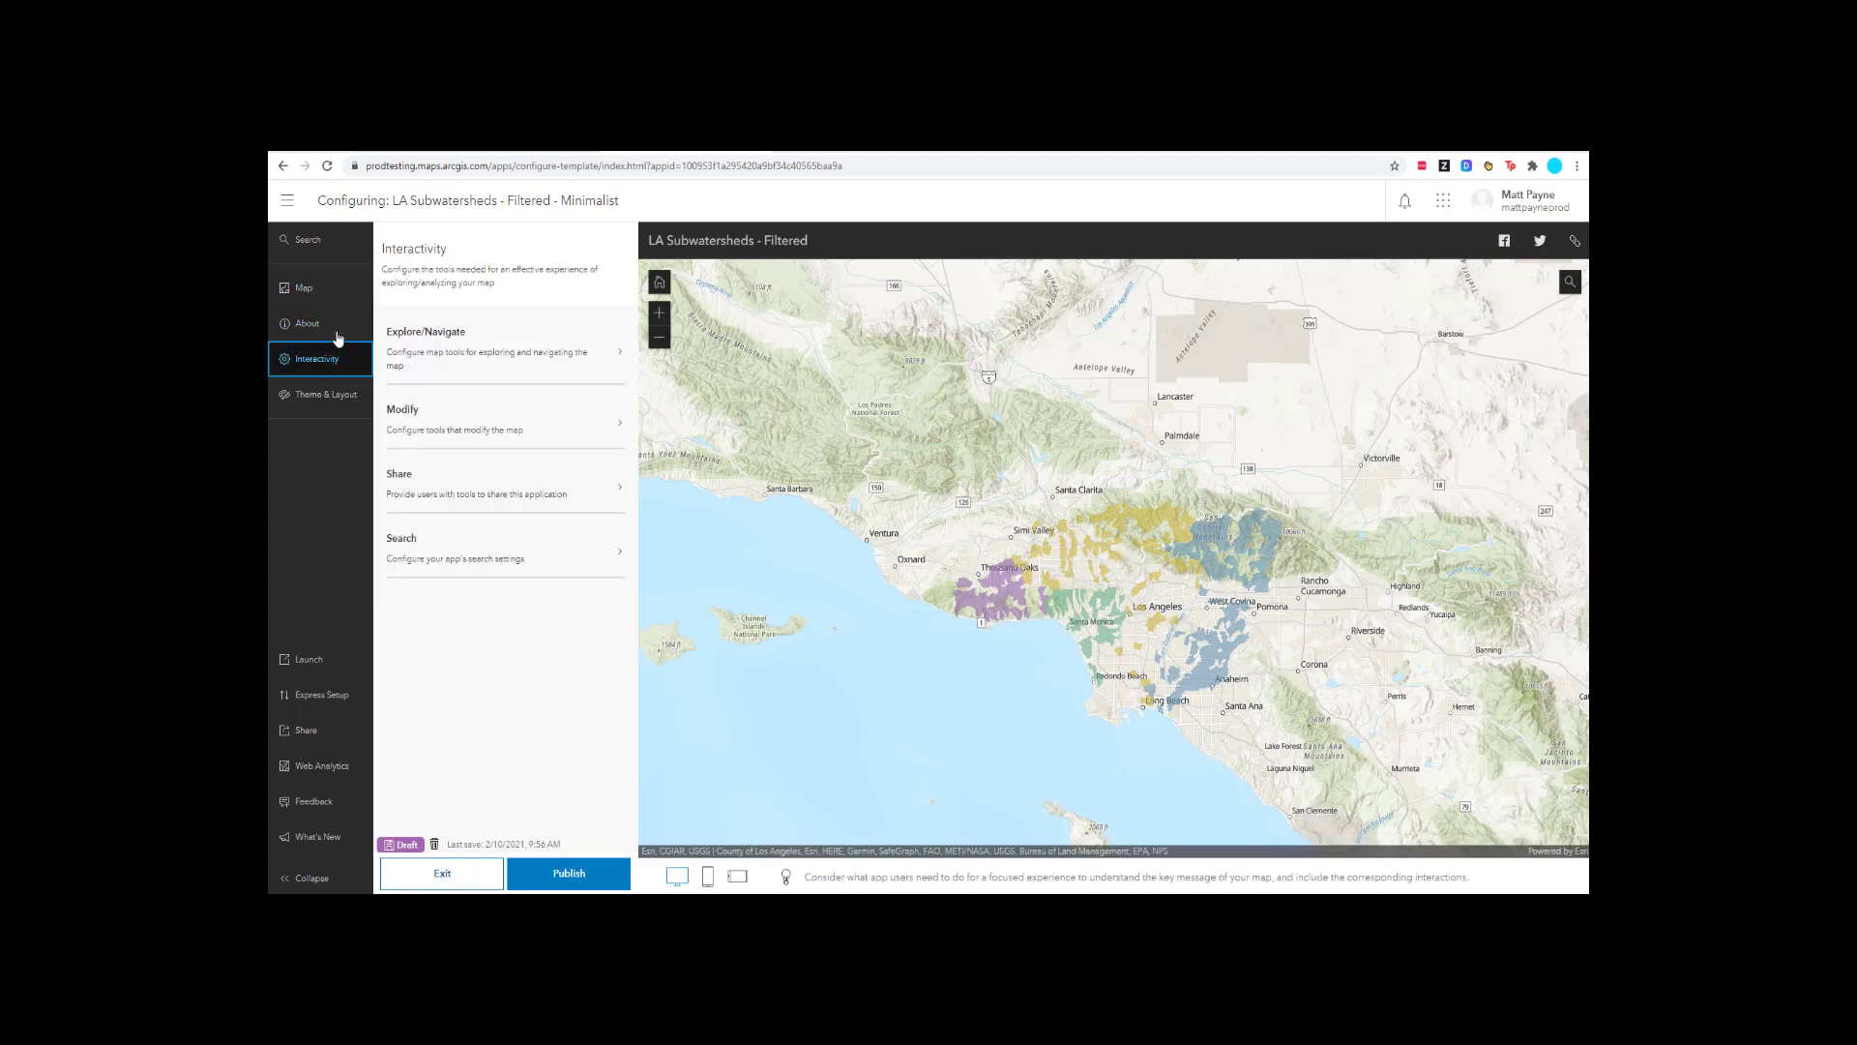
click(337, 329)
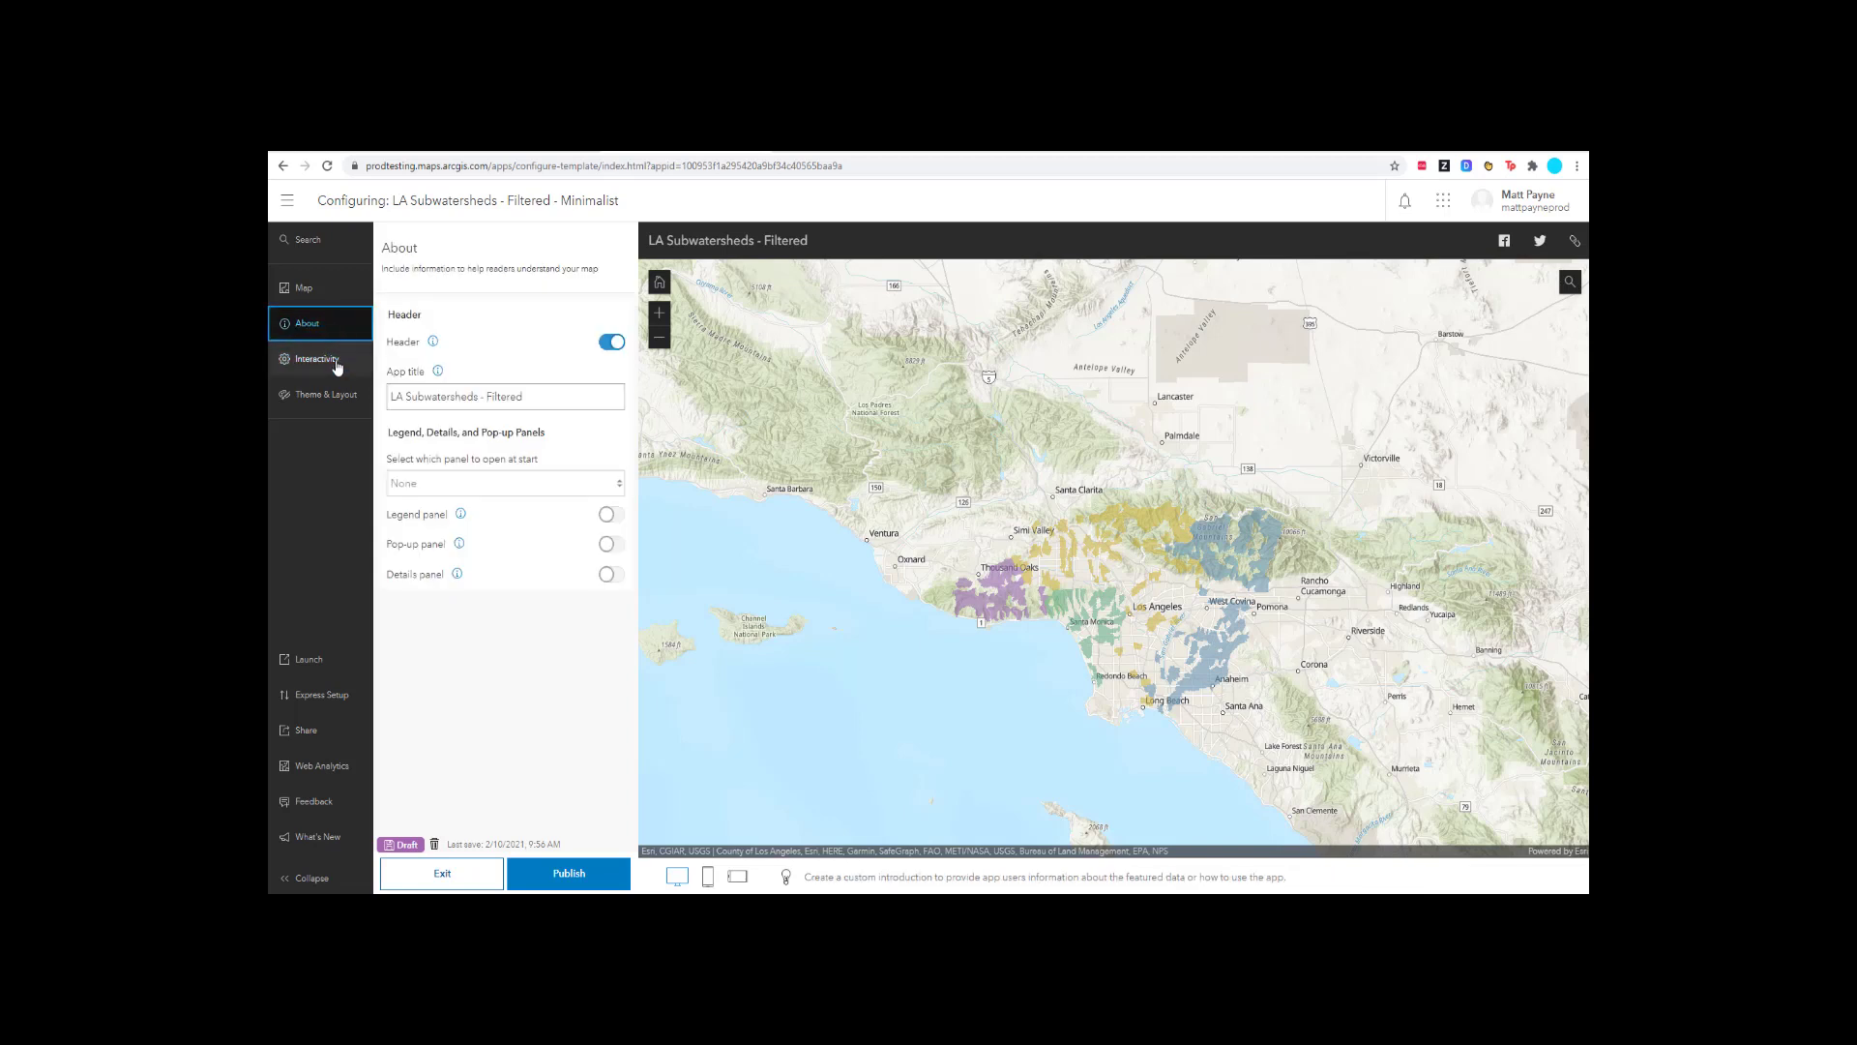
click(619, 547)
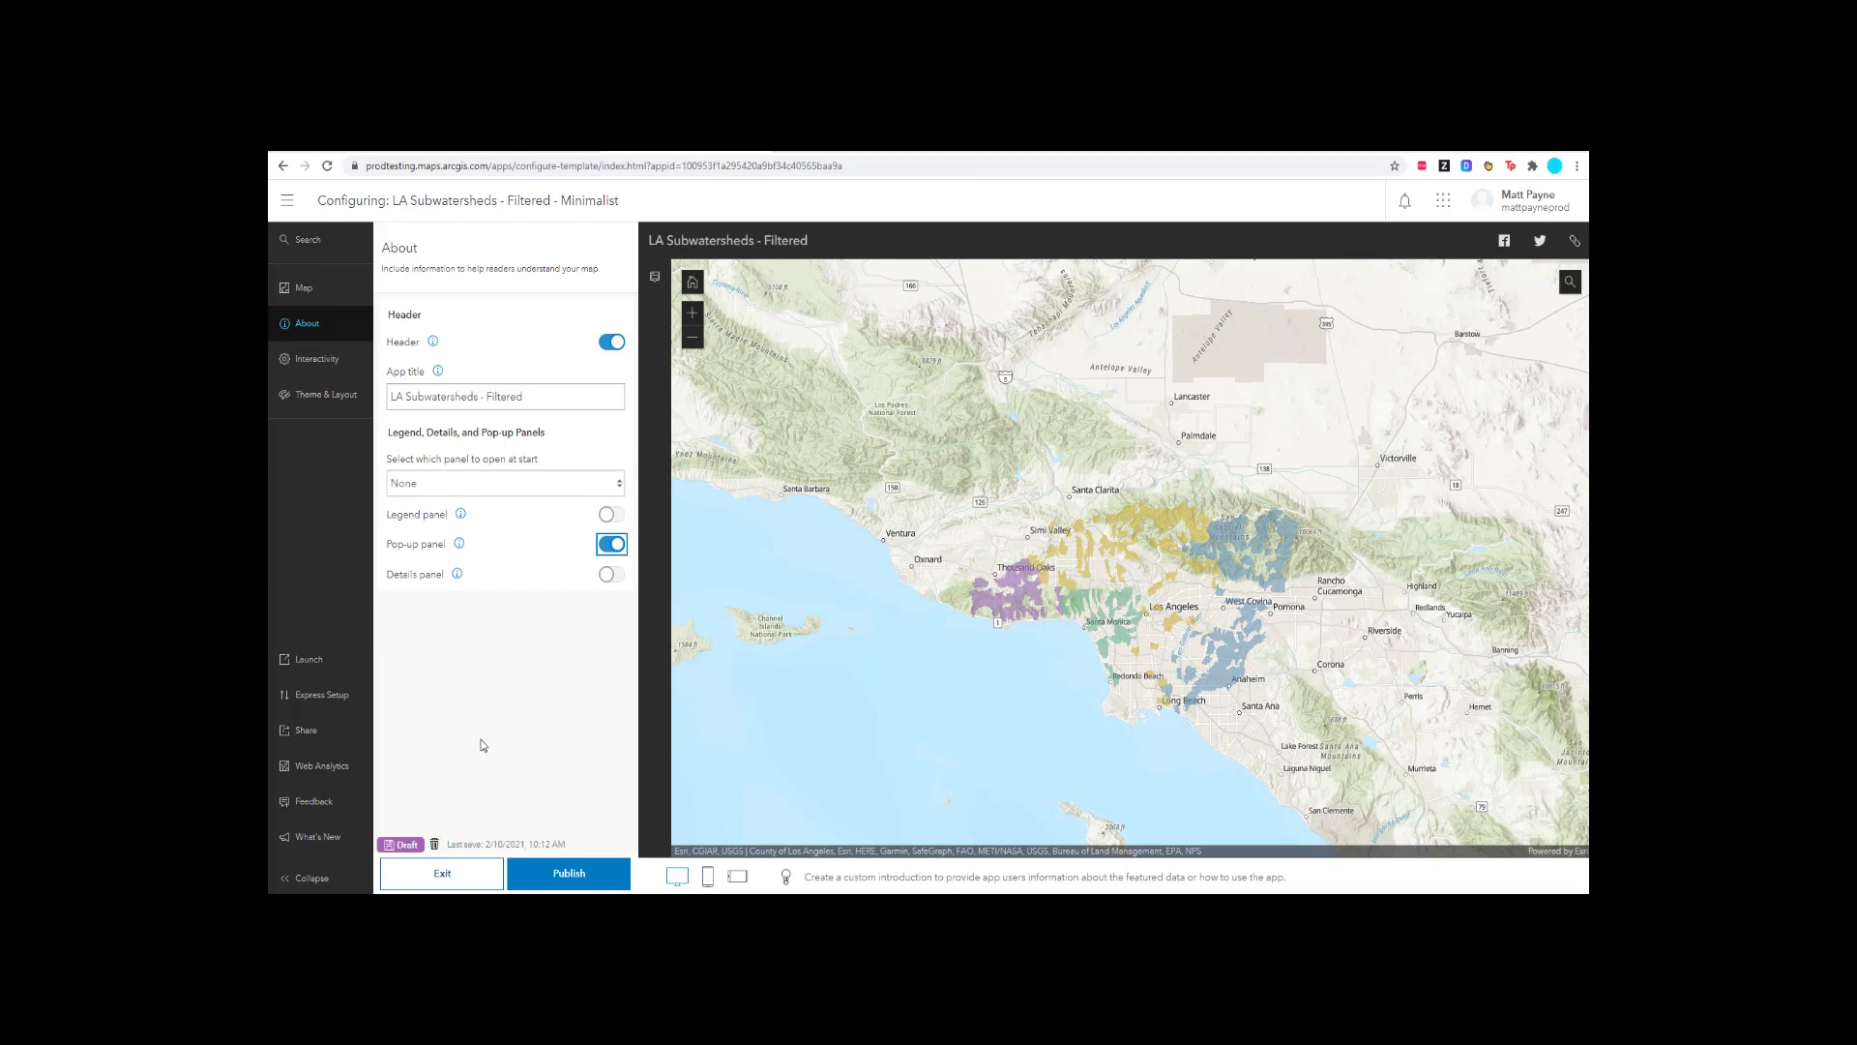
- Publish and launch the Minimalist app, and select a subwatershed north of Pasadena to inspect its pop-up
click(543, 874)
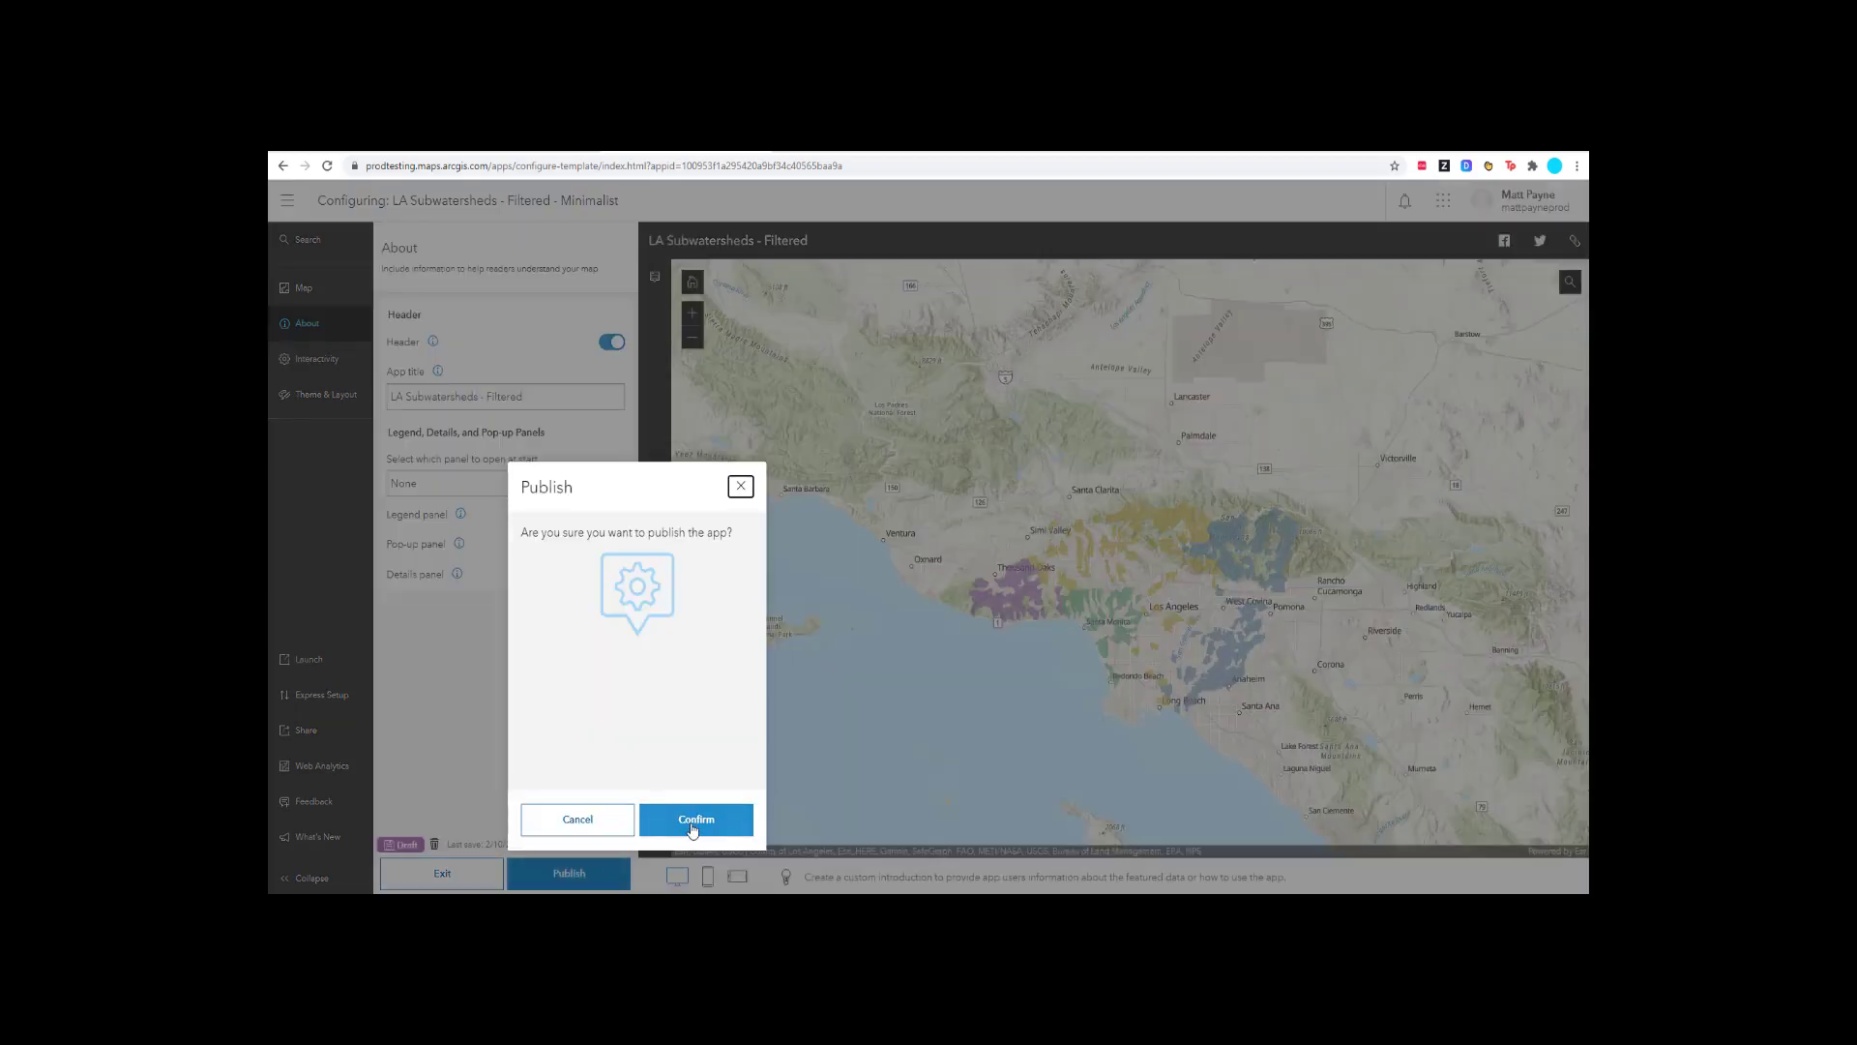
click(689, 819)
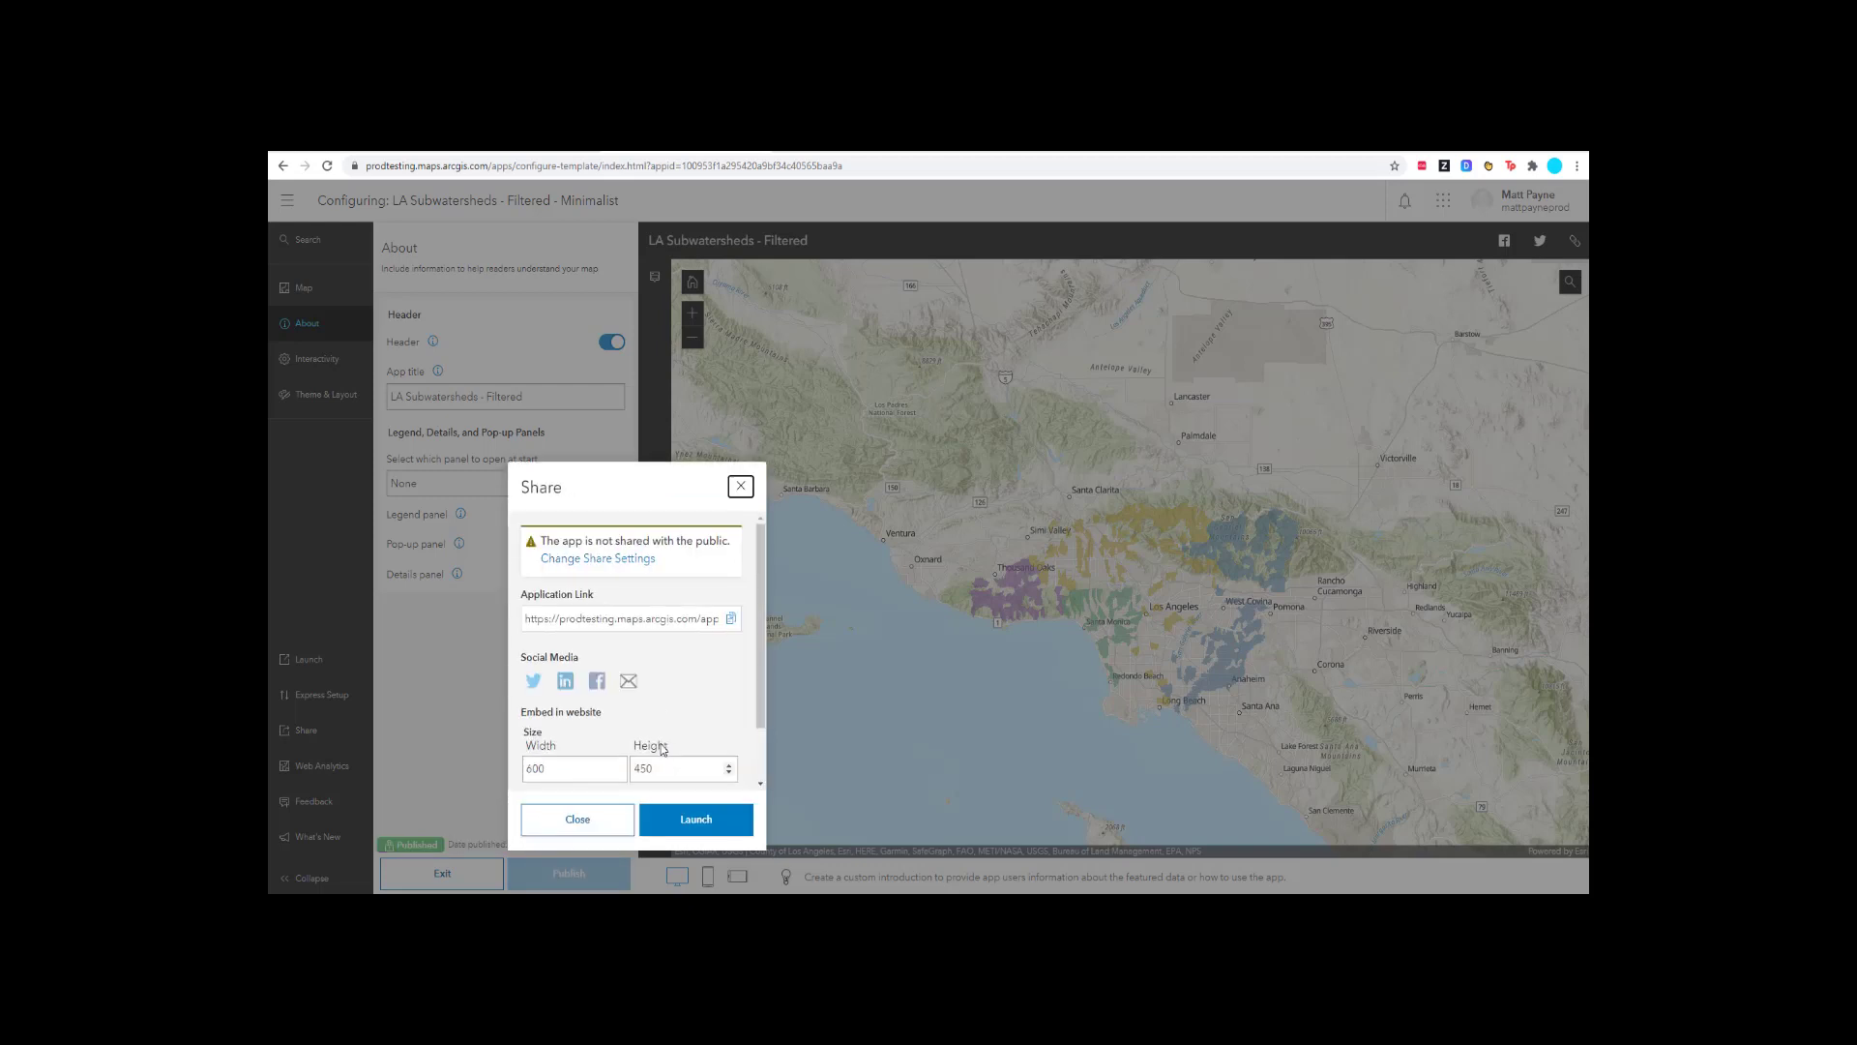
click(691, 822)
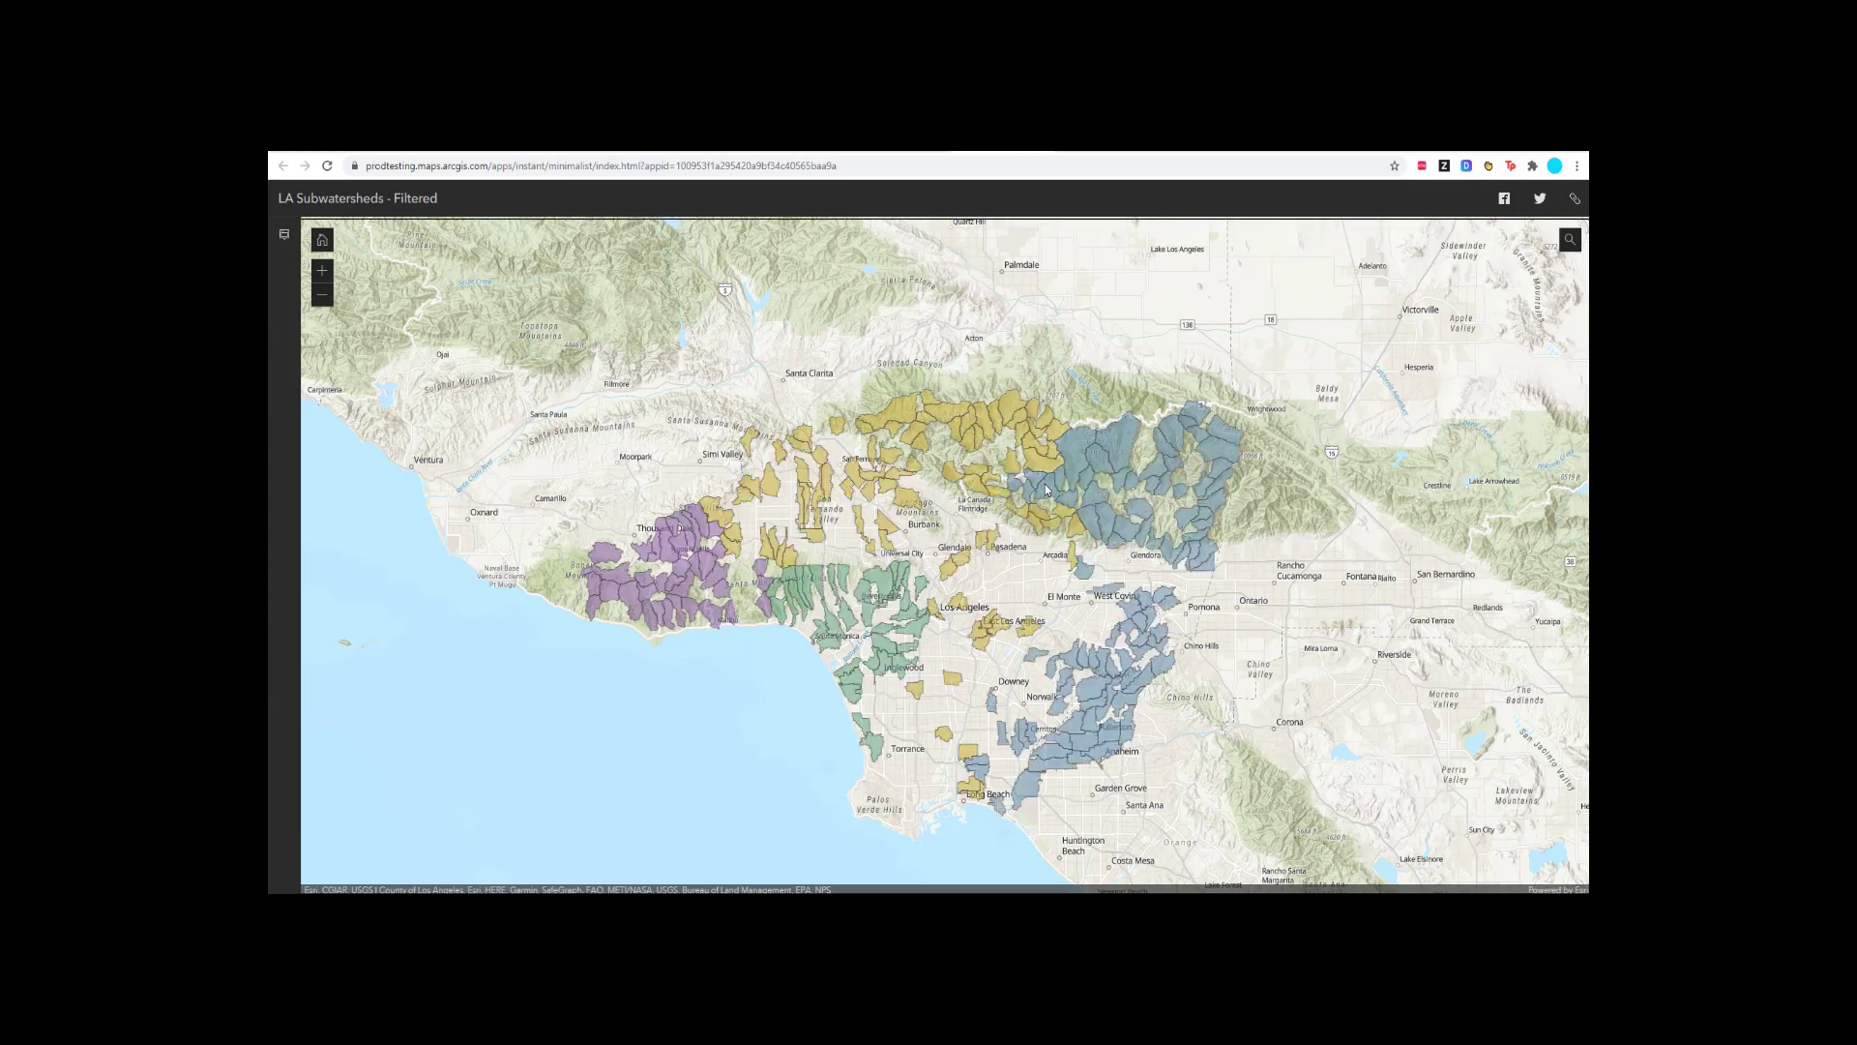
click(1045, 488)
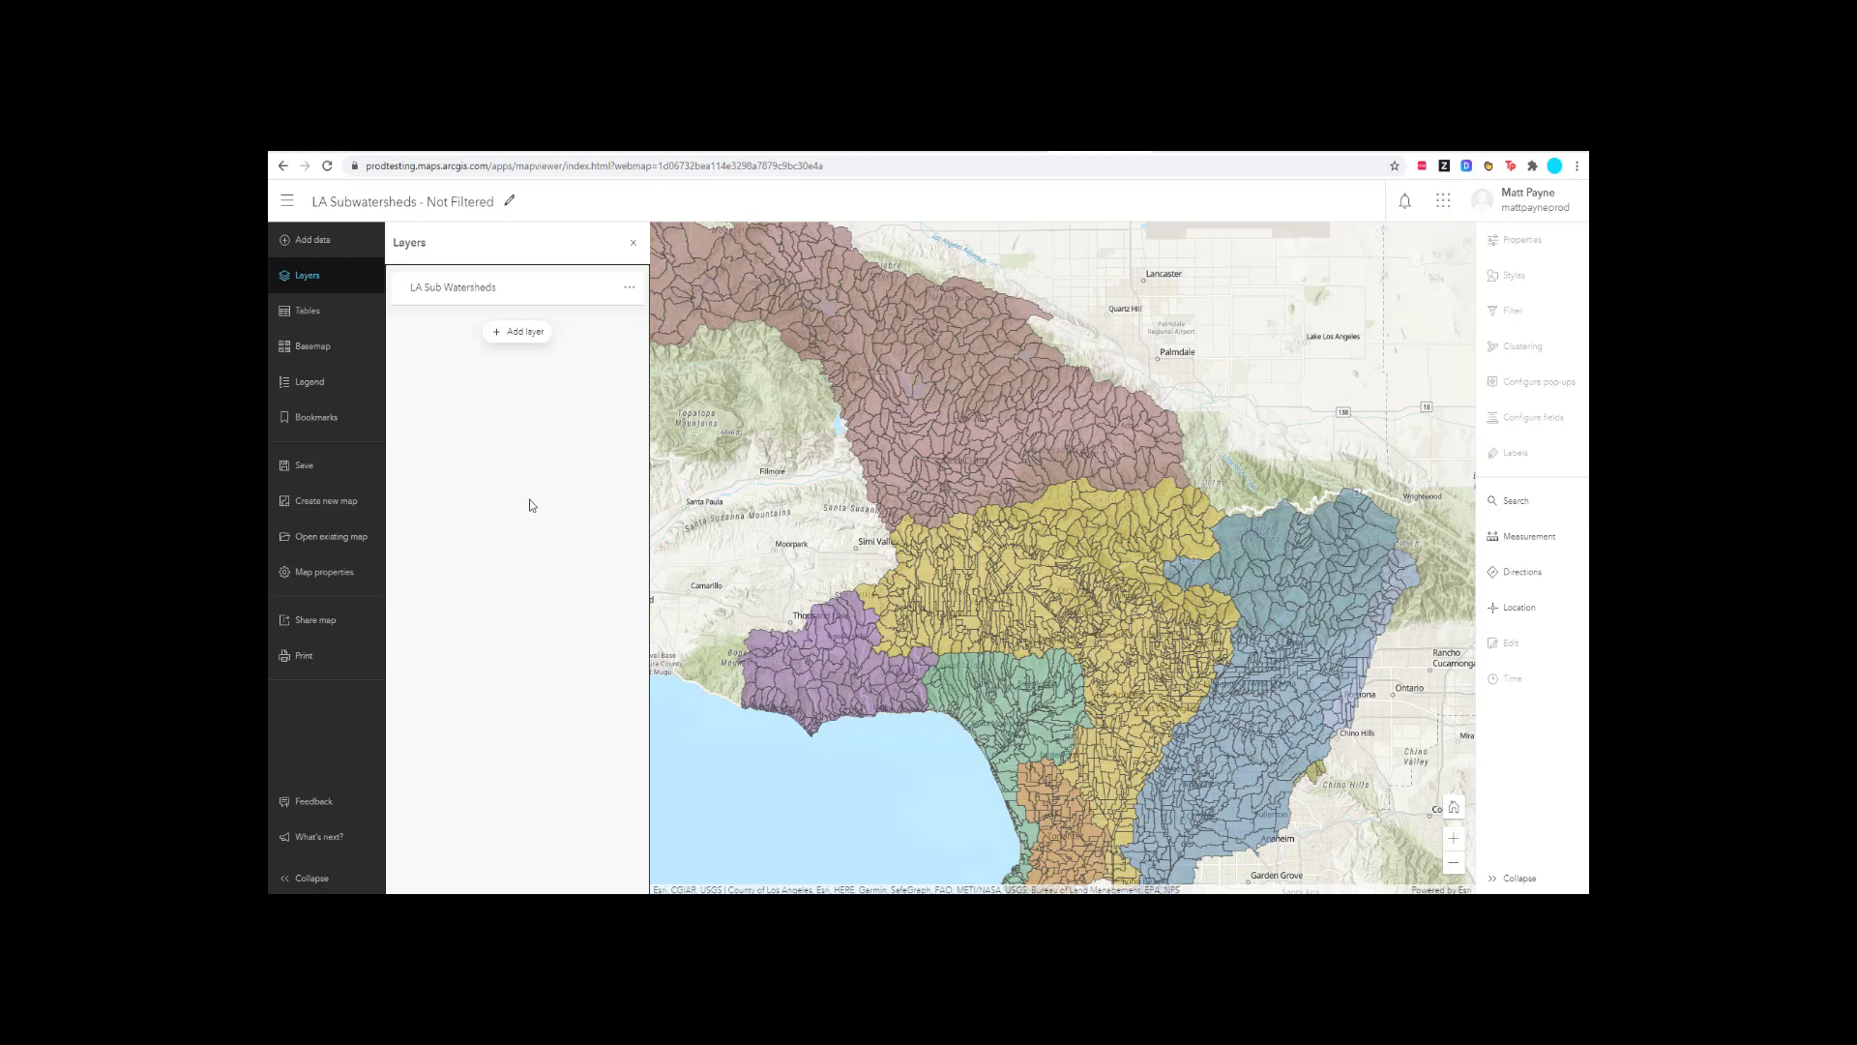
- Save the LA Subwatersheds - Not Filtered map in Map Viewer and switch to the My Content page
click(348, 465)
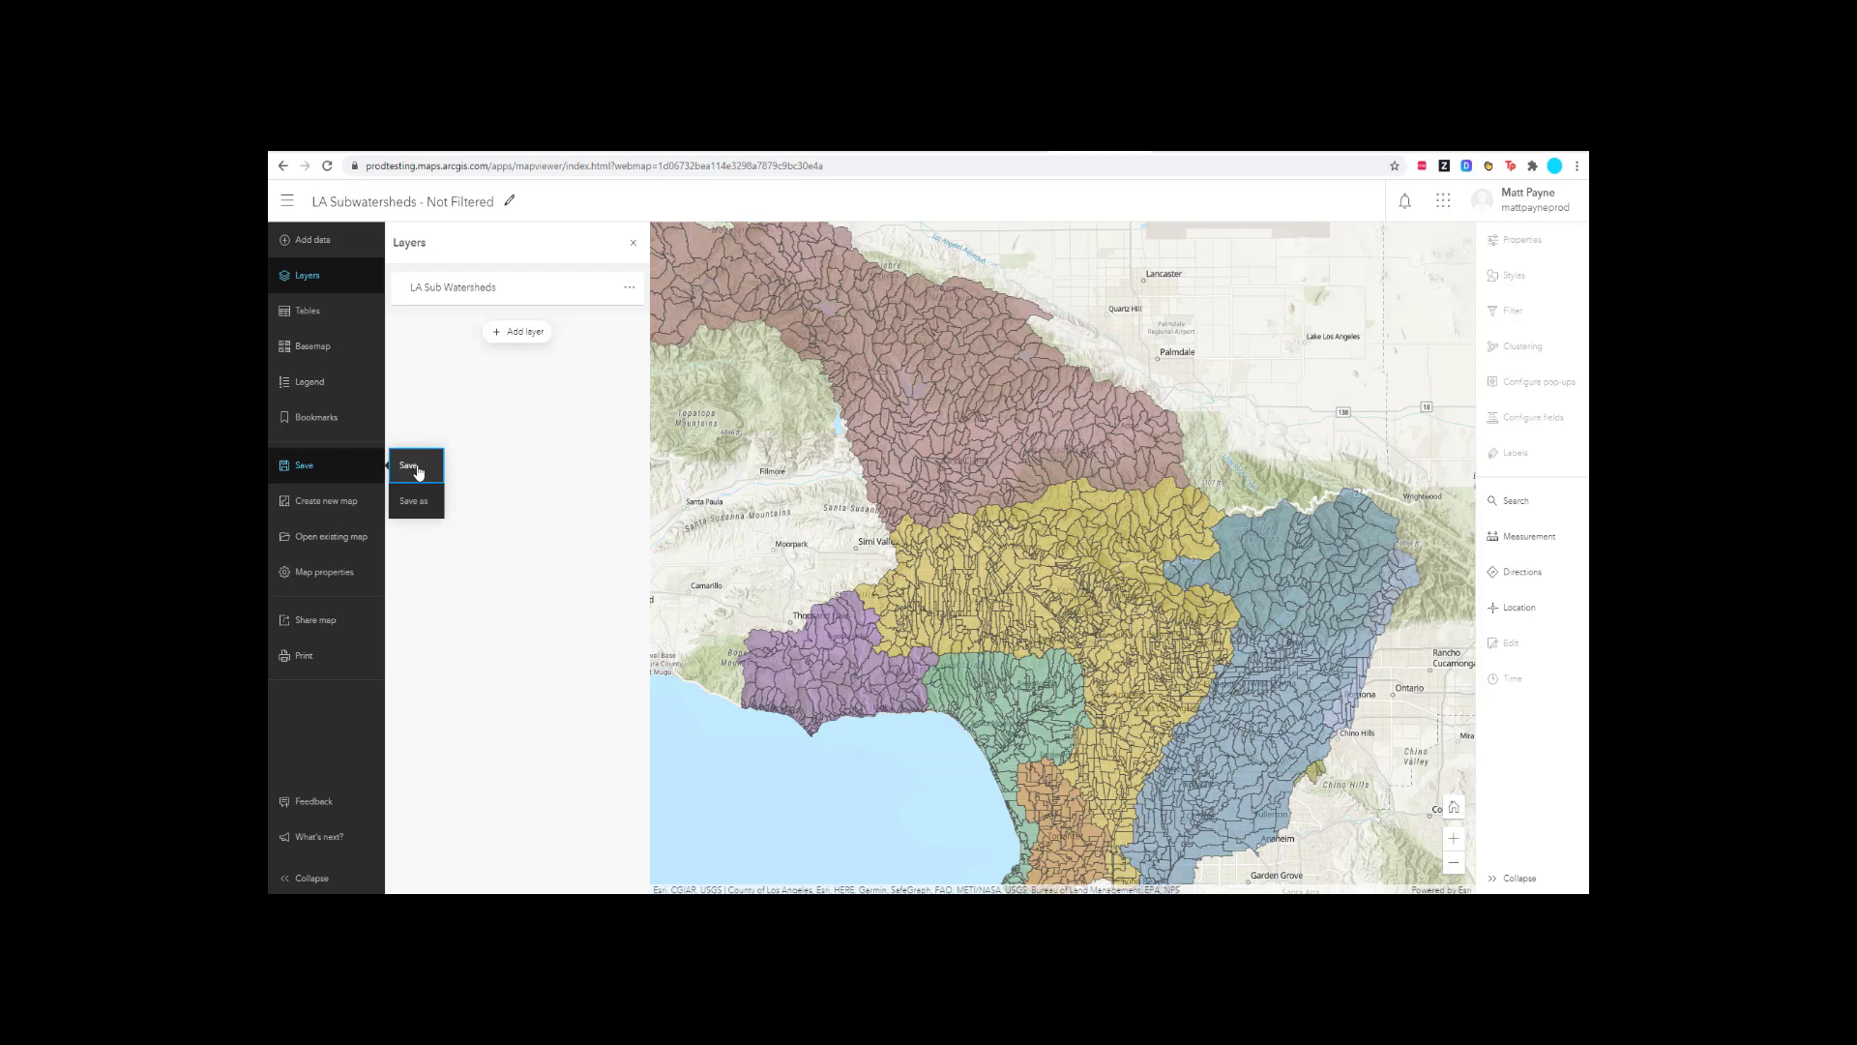
click(416, 468)
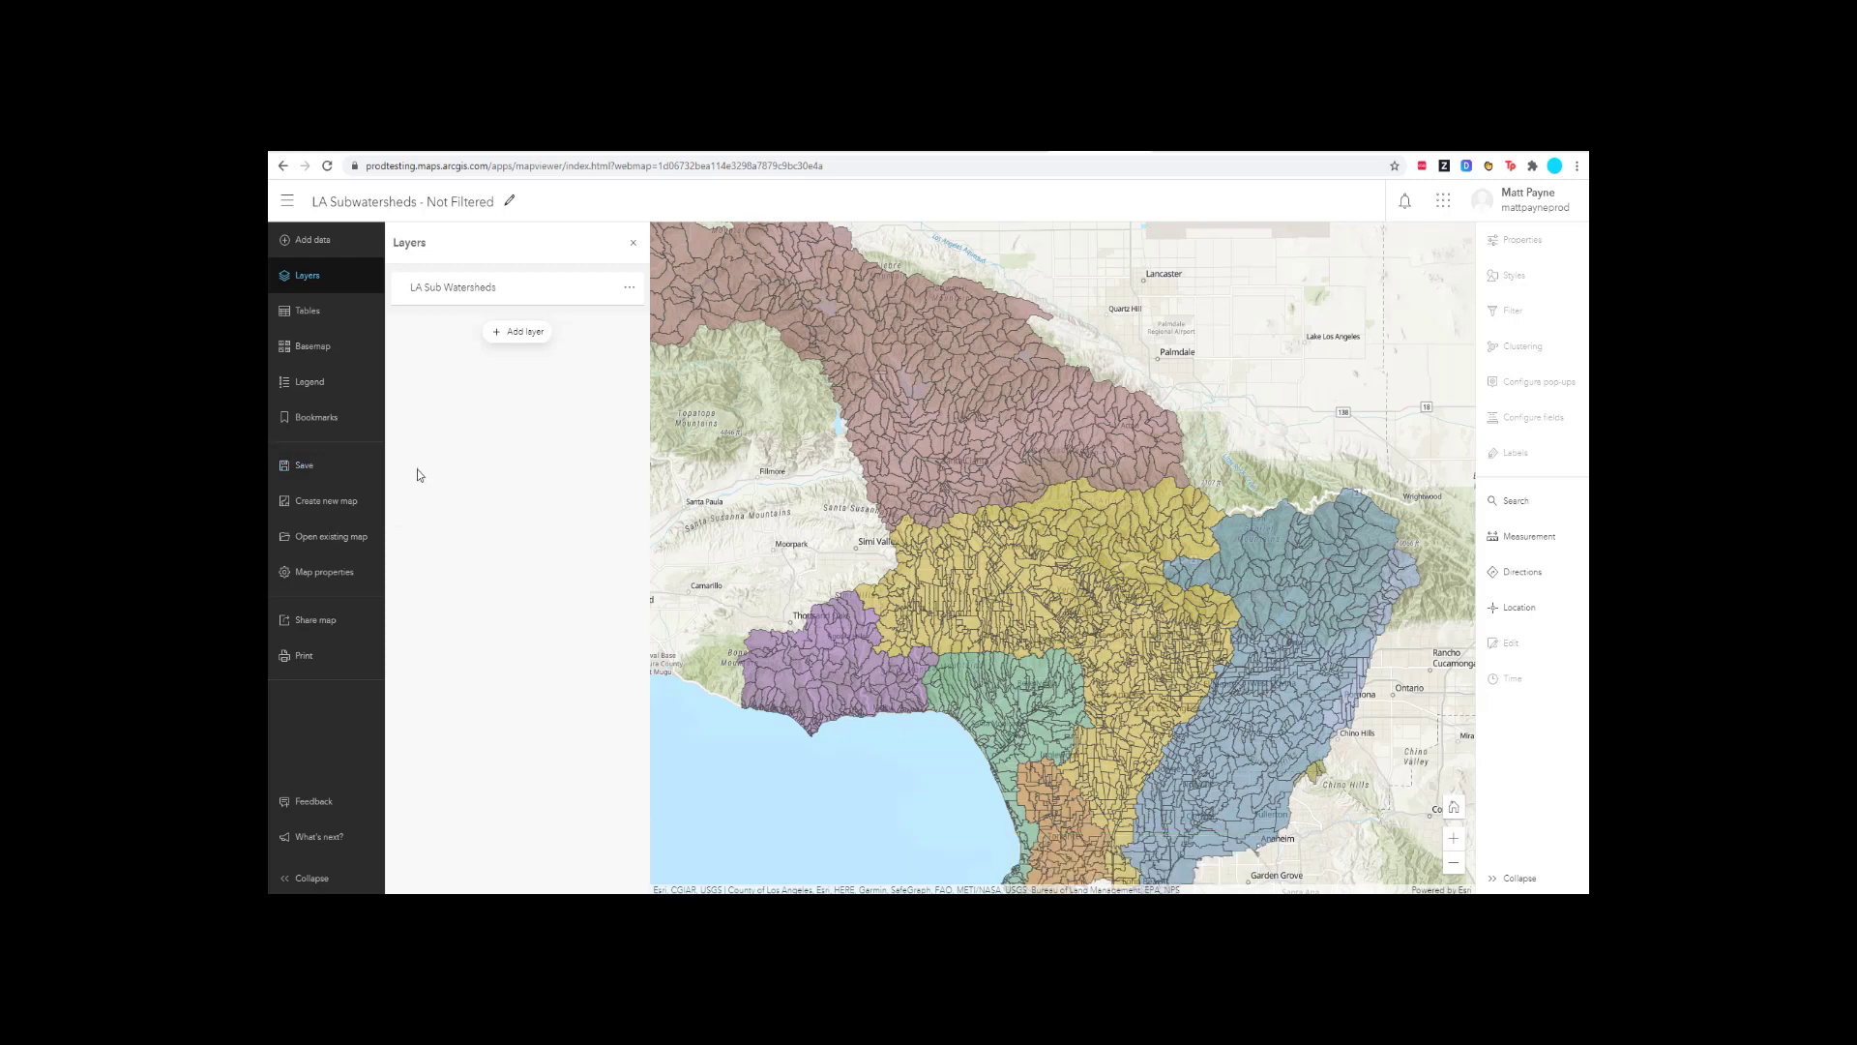
click(1166, 144)
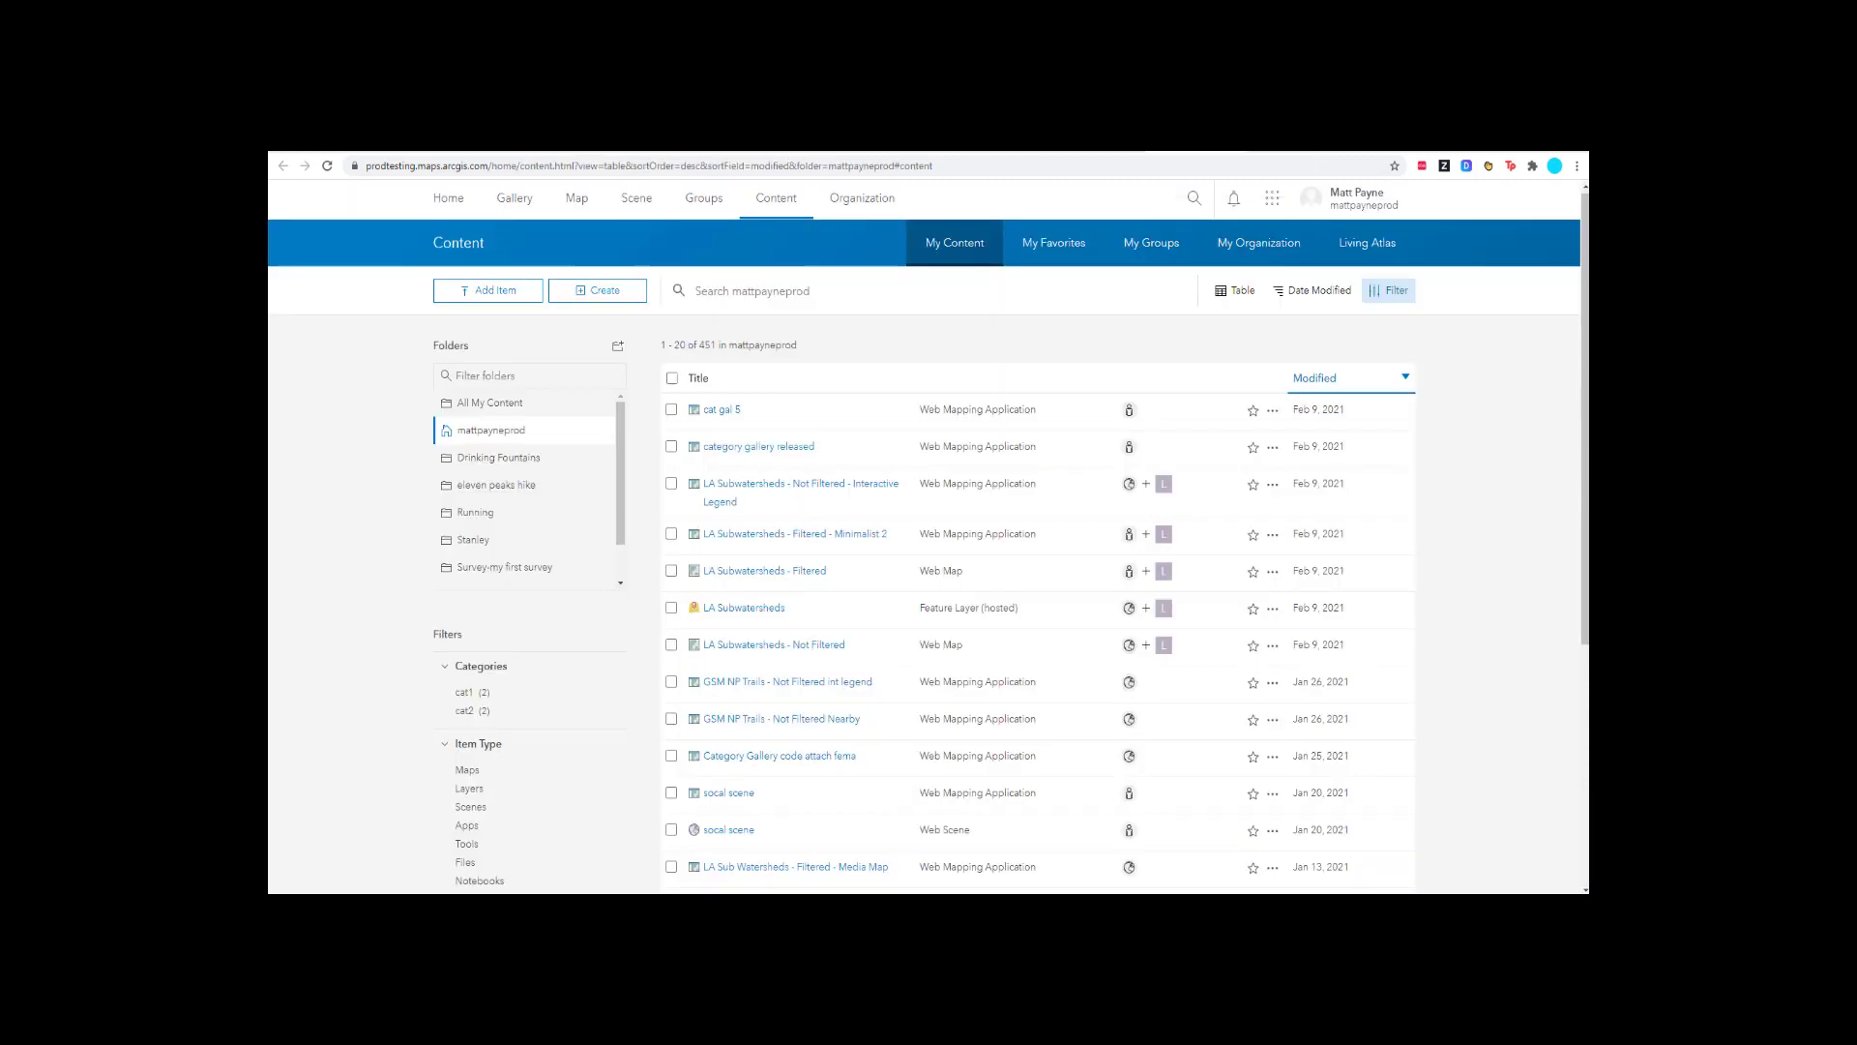
- Start creating a second configurable web app based on the Interactive Legend template
click(601, 290)
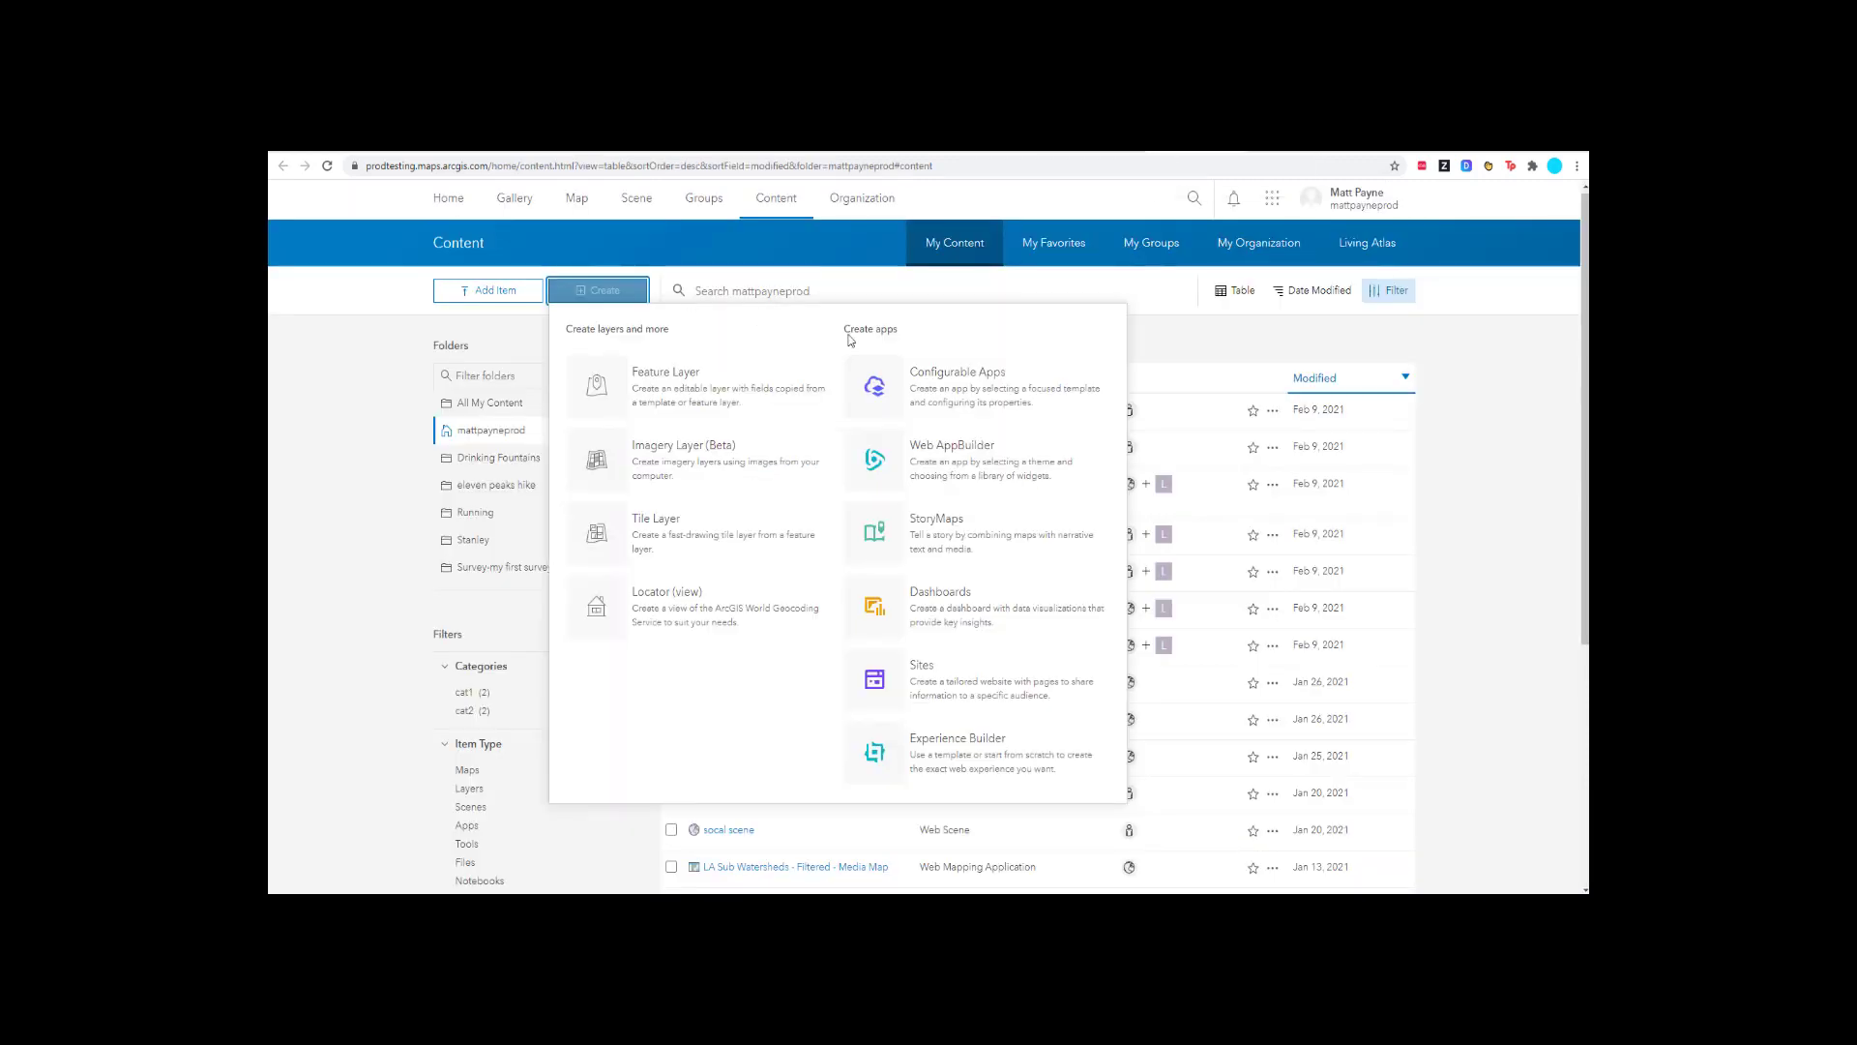
click(1001, 378)
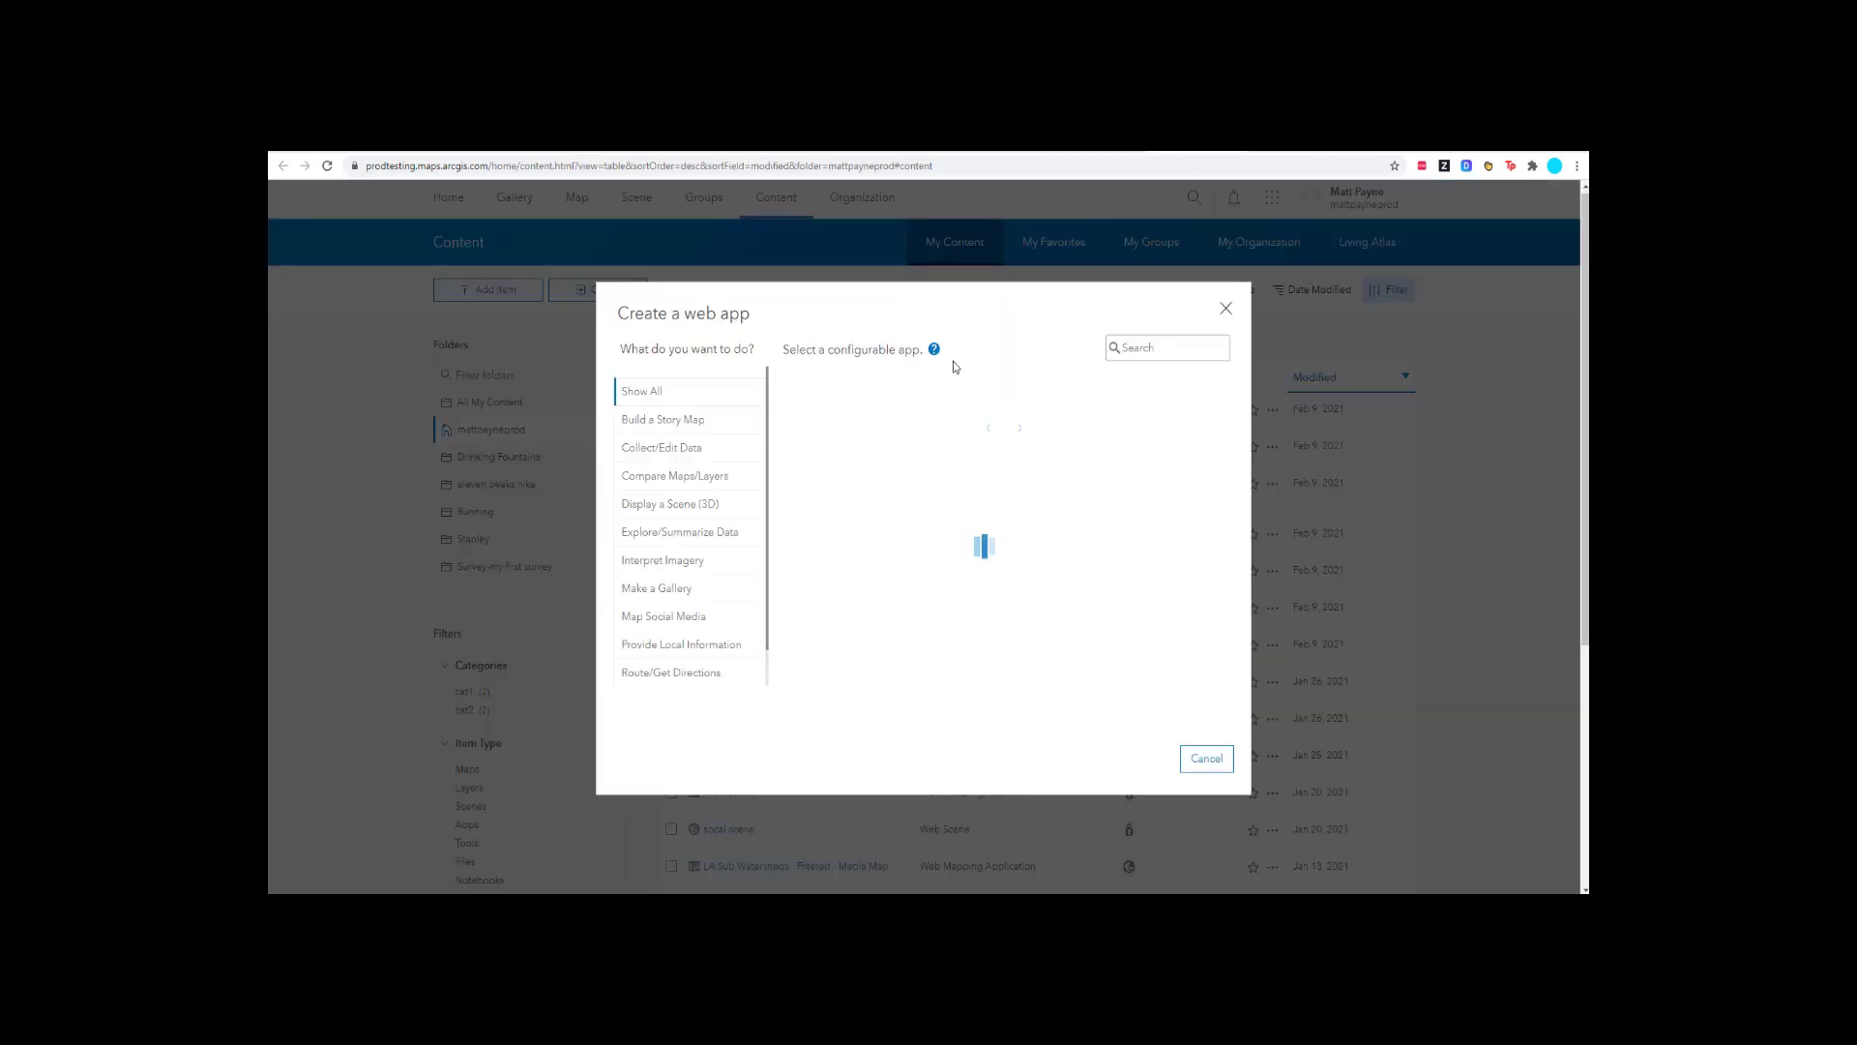
scroll(1005, 597, down, 3)
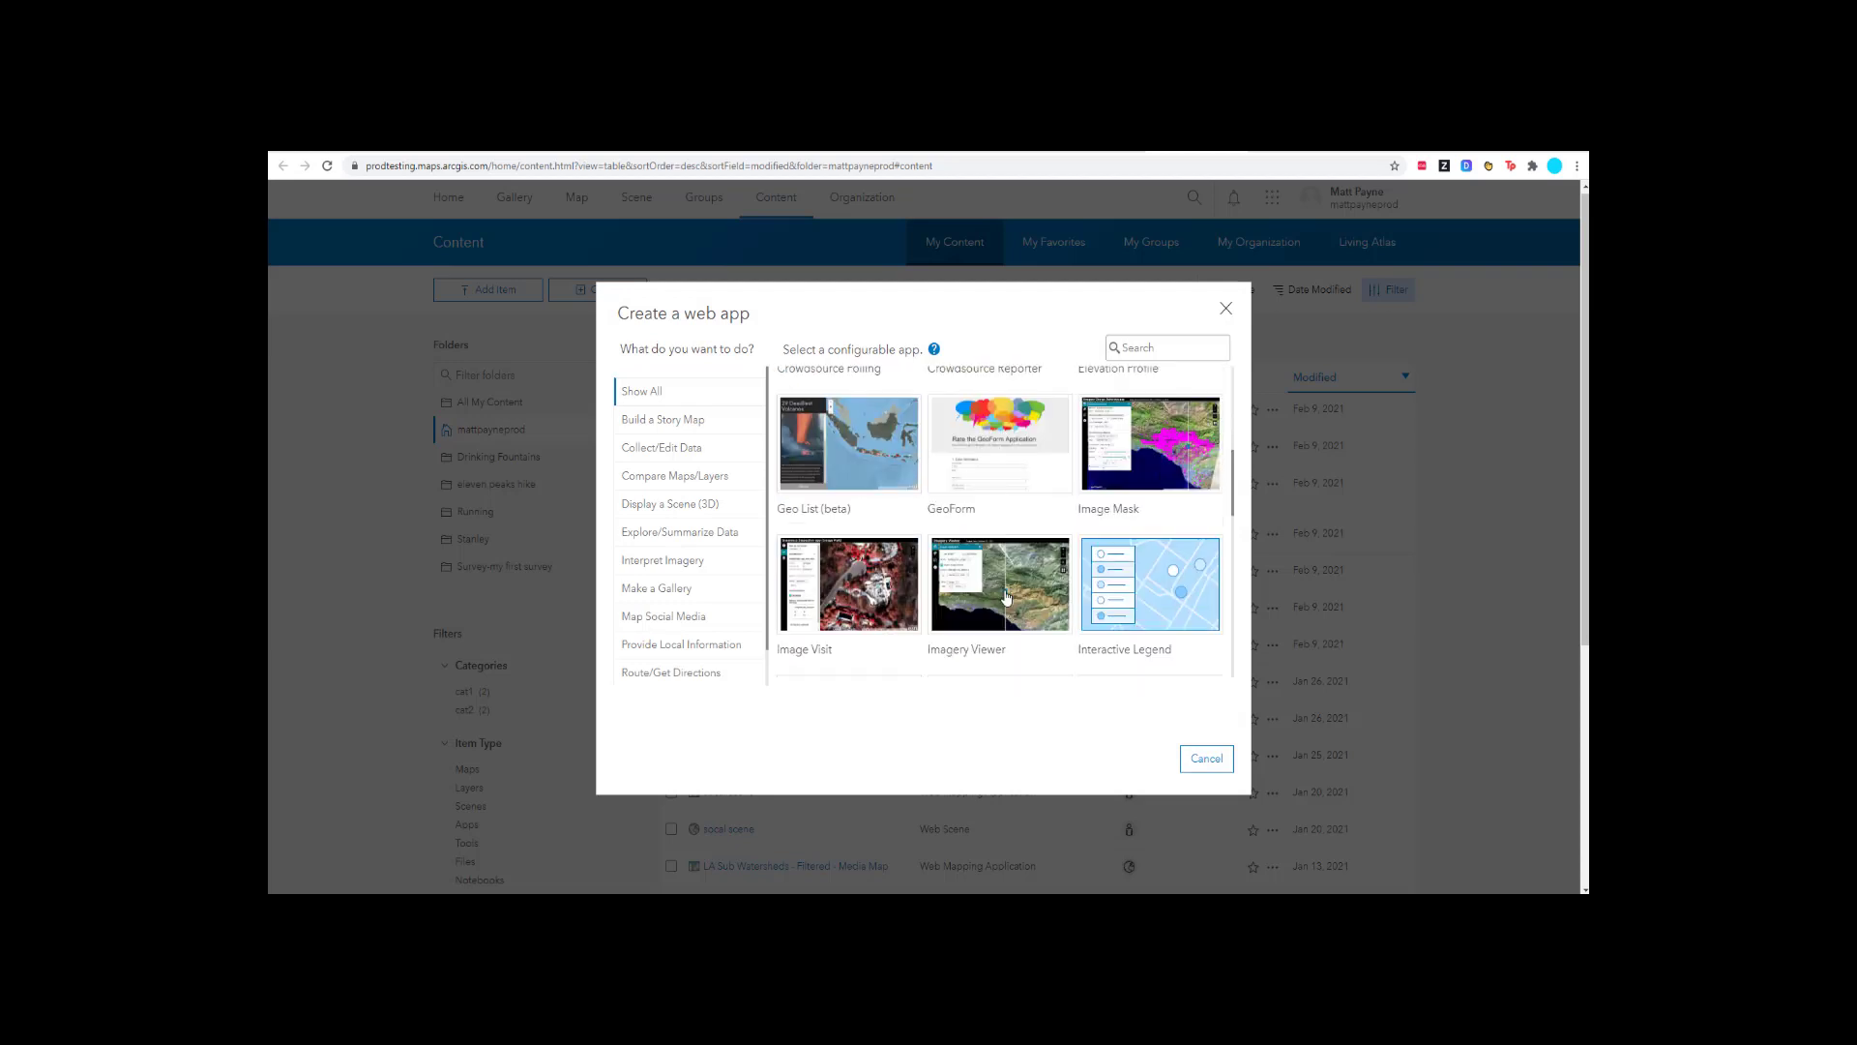
click(1120, 581)
click(1122, 641)
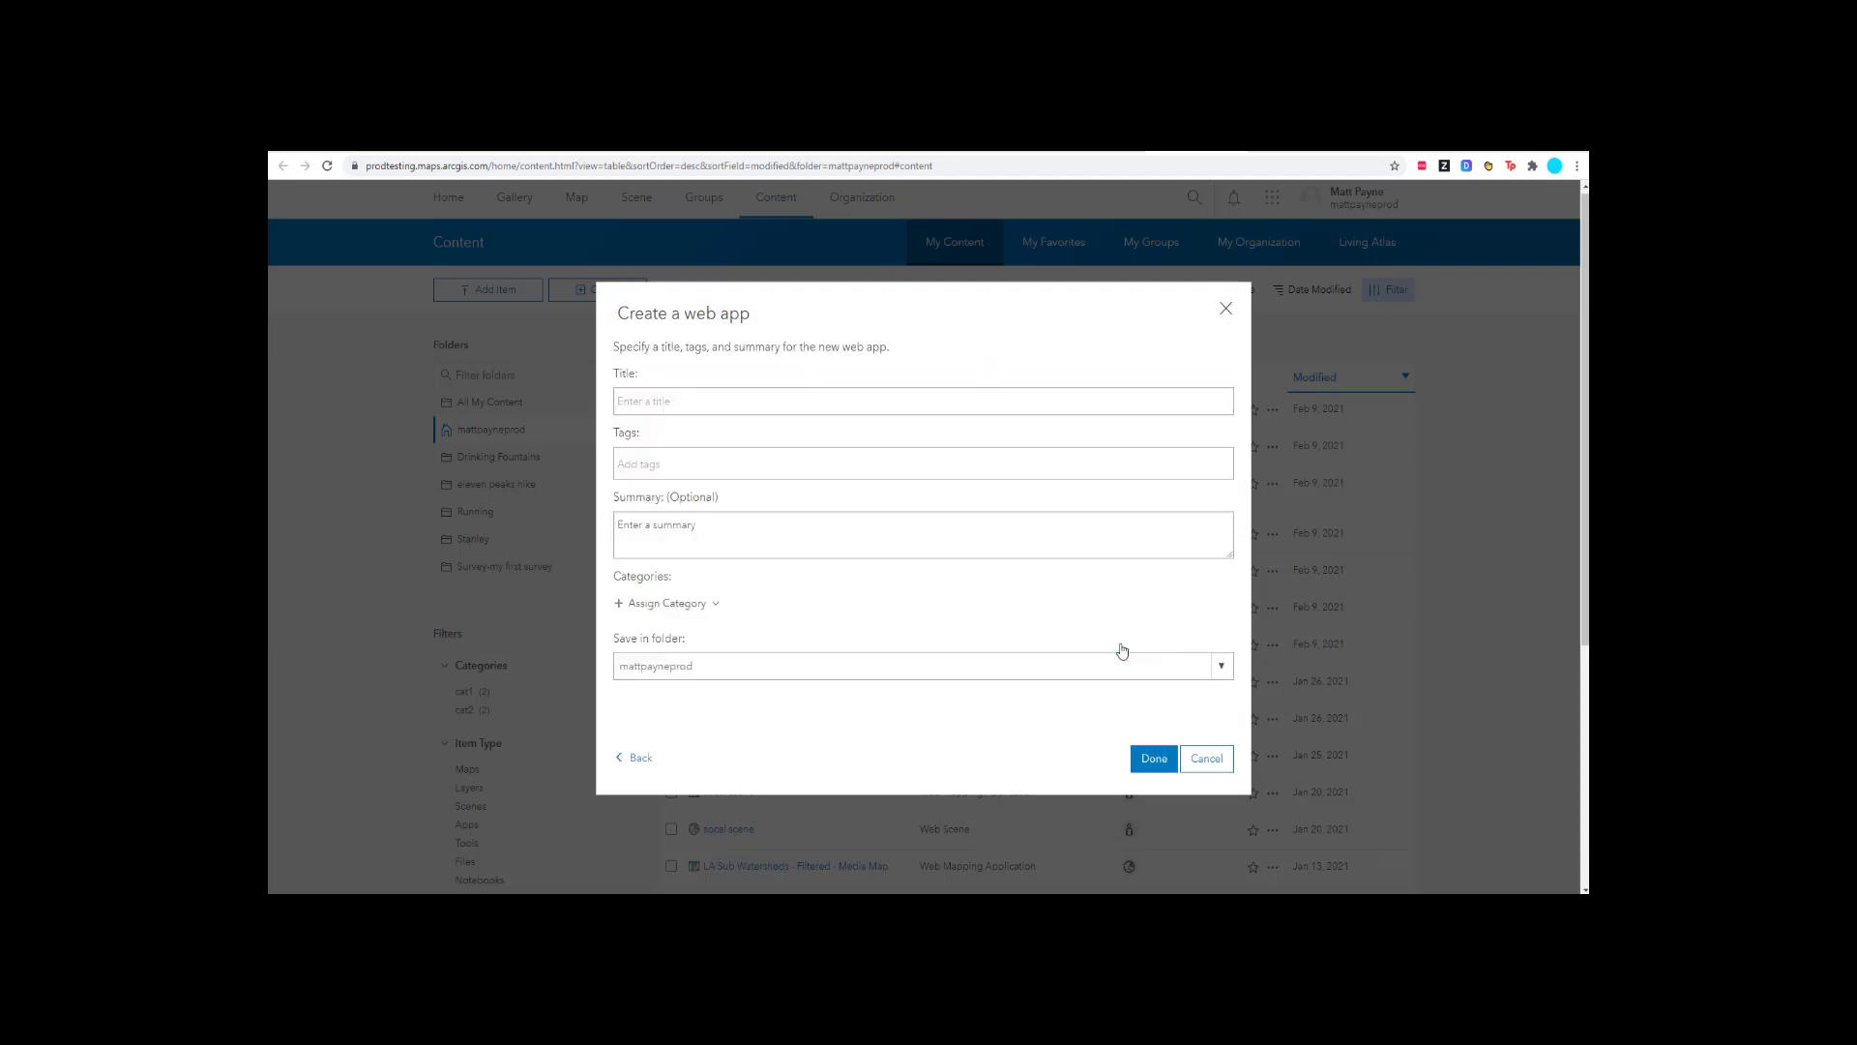
- Title the new web app "LA Subwatersheds - Interactive Legend" and give it the tag "watersheds"
text(LA Subwatersheds - Minimalist)
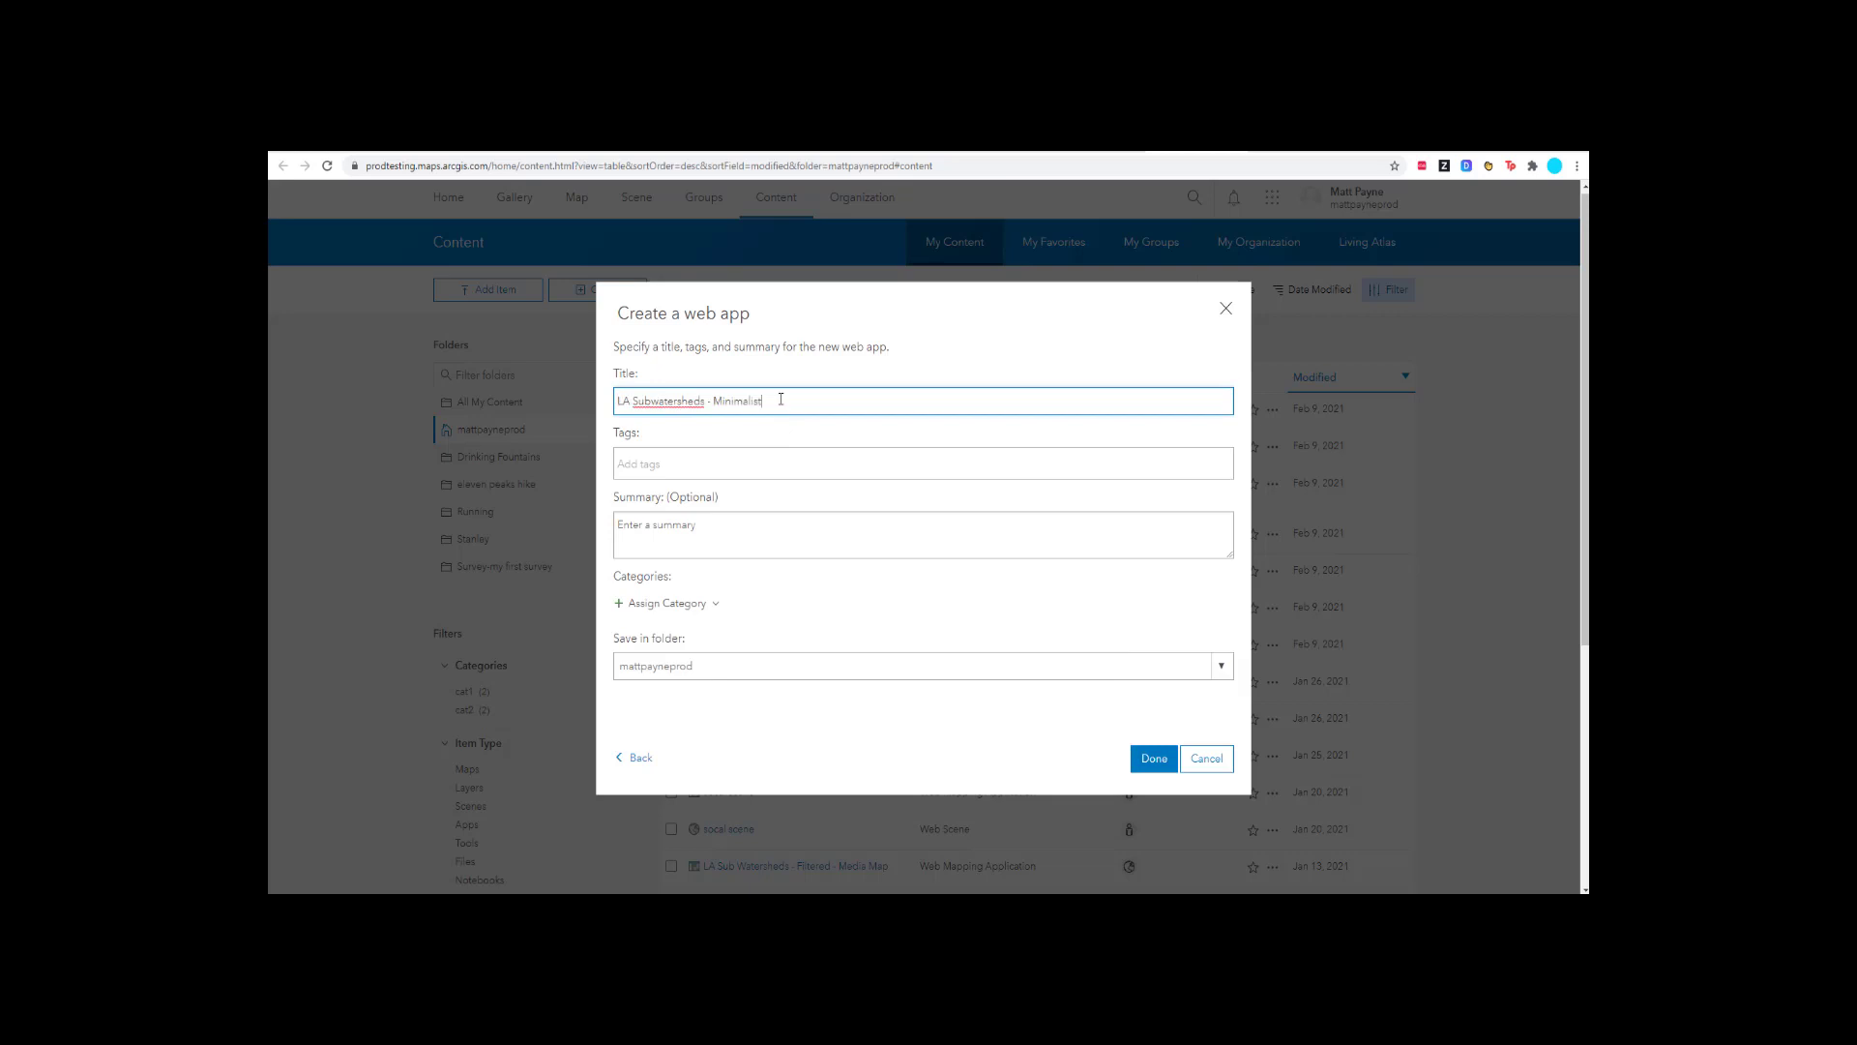
drag(764, 400, 717, 396)
text(Interactive Legend)
key(Tab)
text(watersheds)
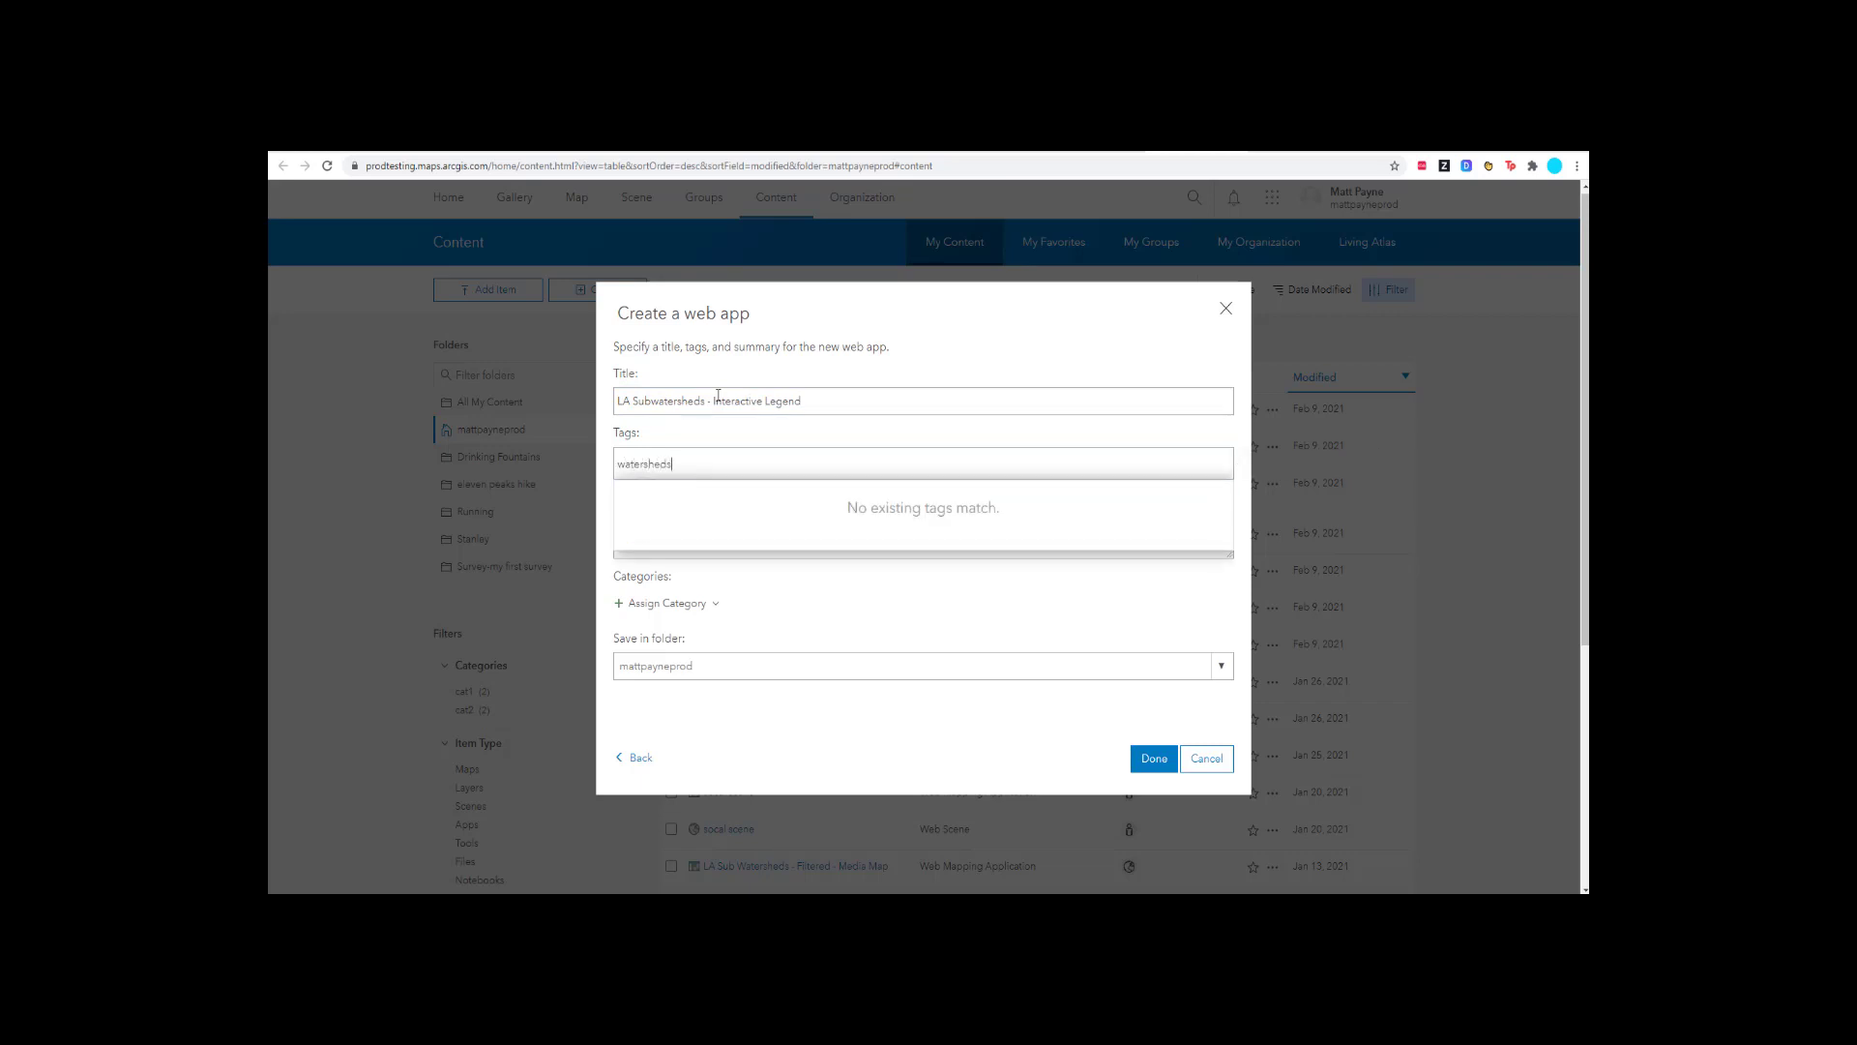
key(Return)
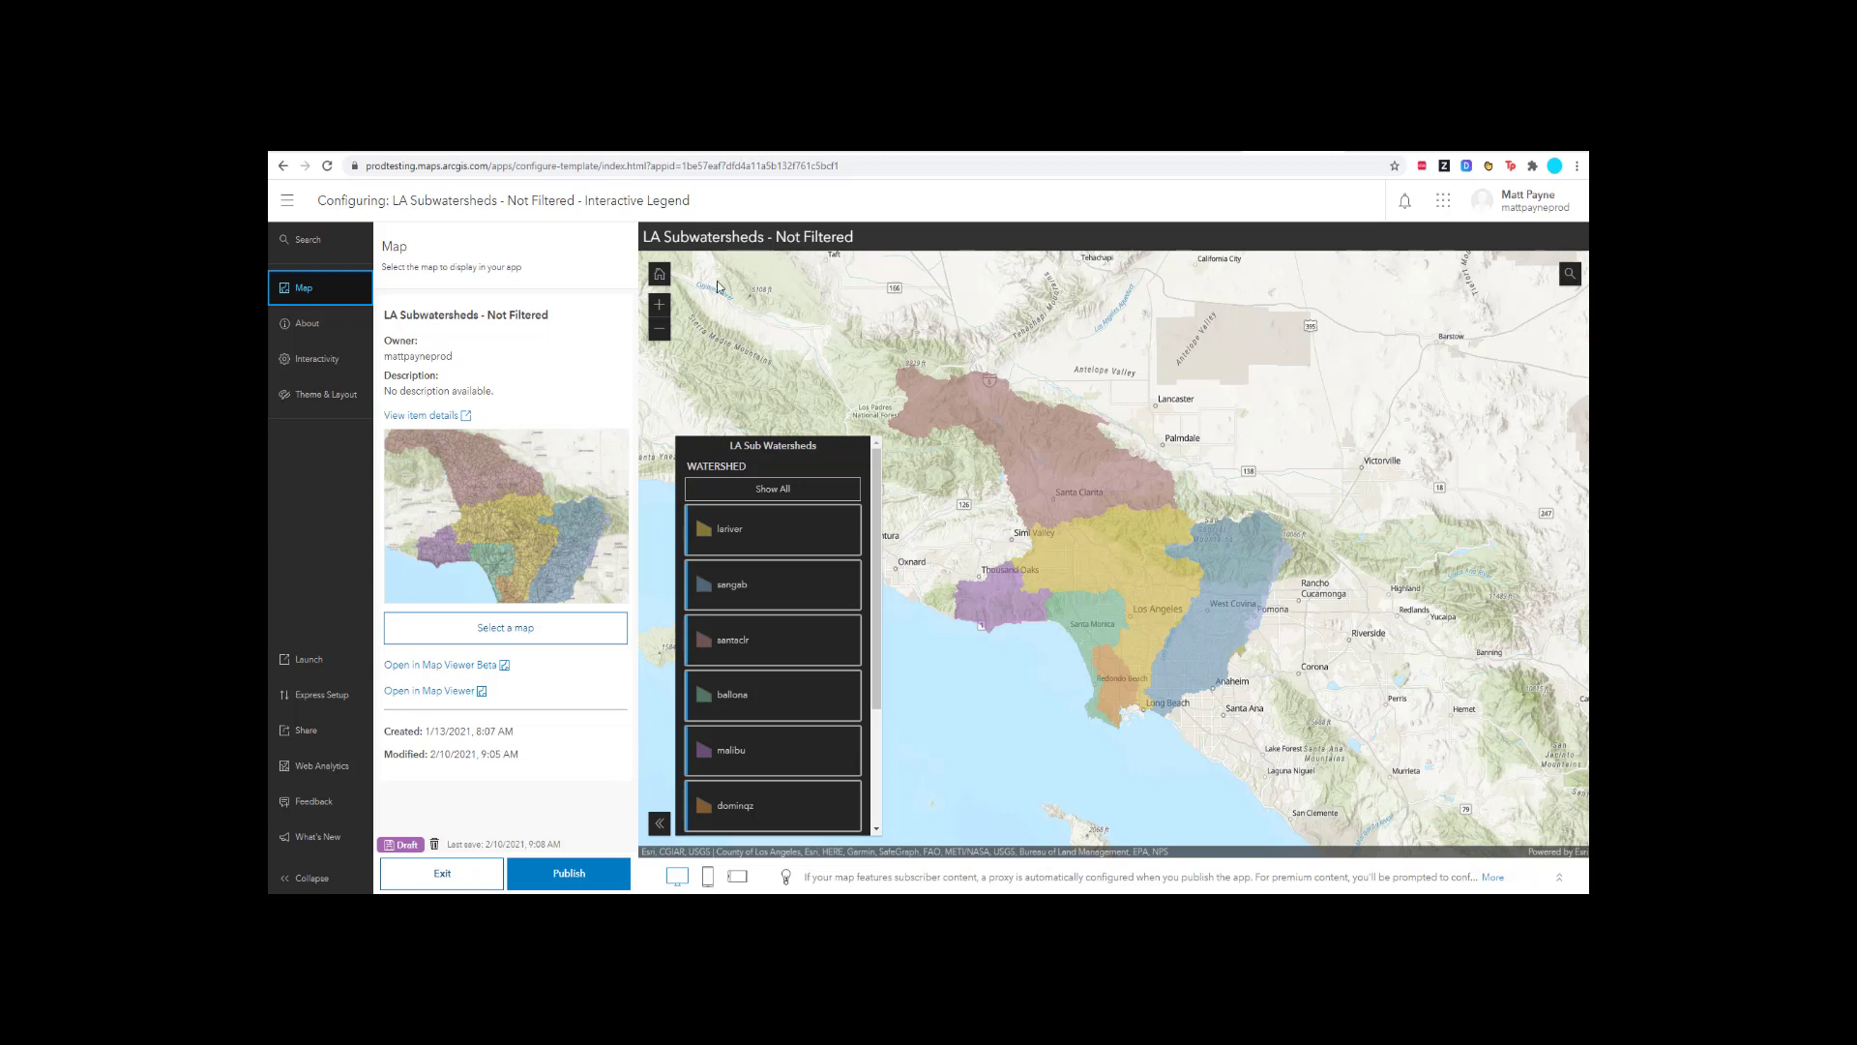
- In the Interactive Legend app's legend interactivity settings, enable the feature count and the Zoom To button
click(360, 334)
click(329, 359)
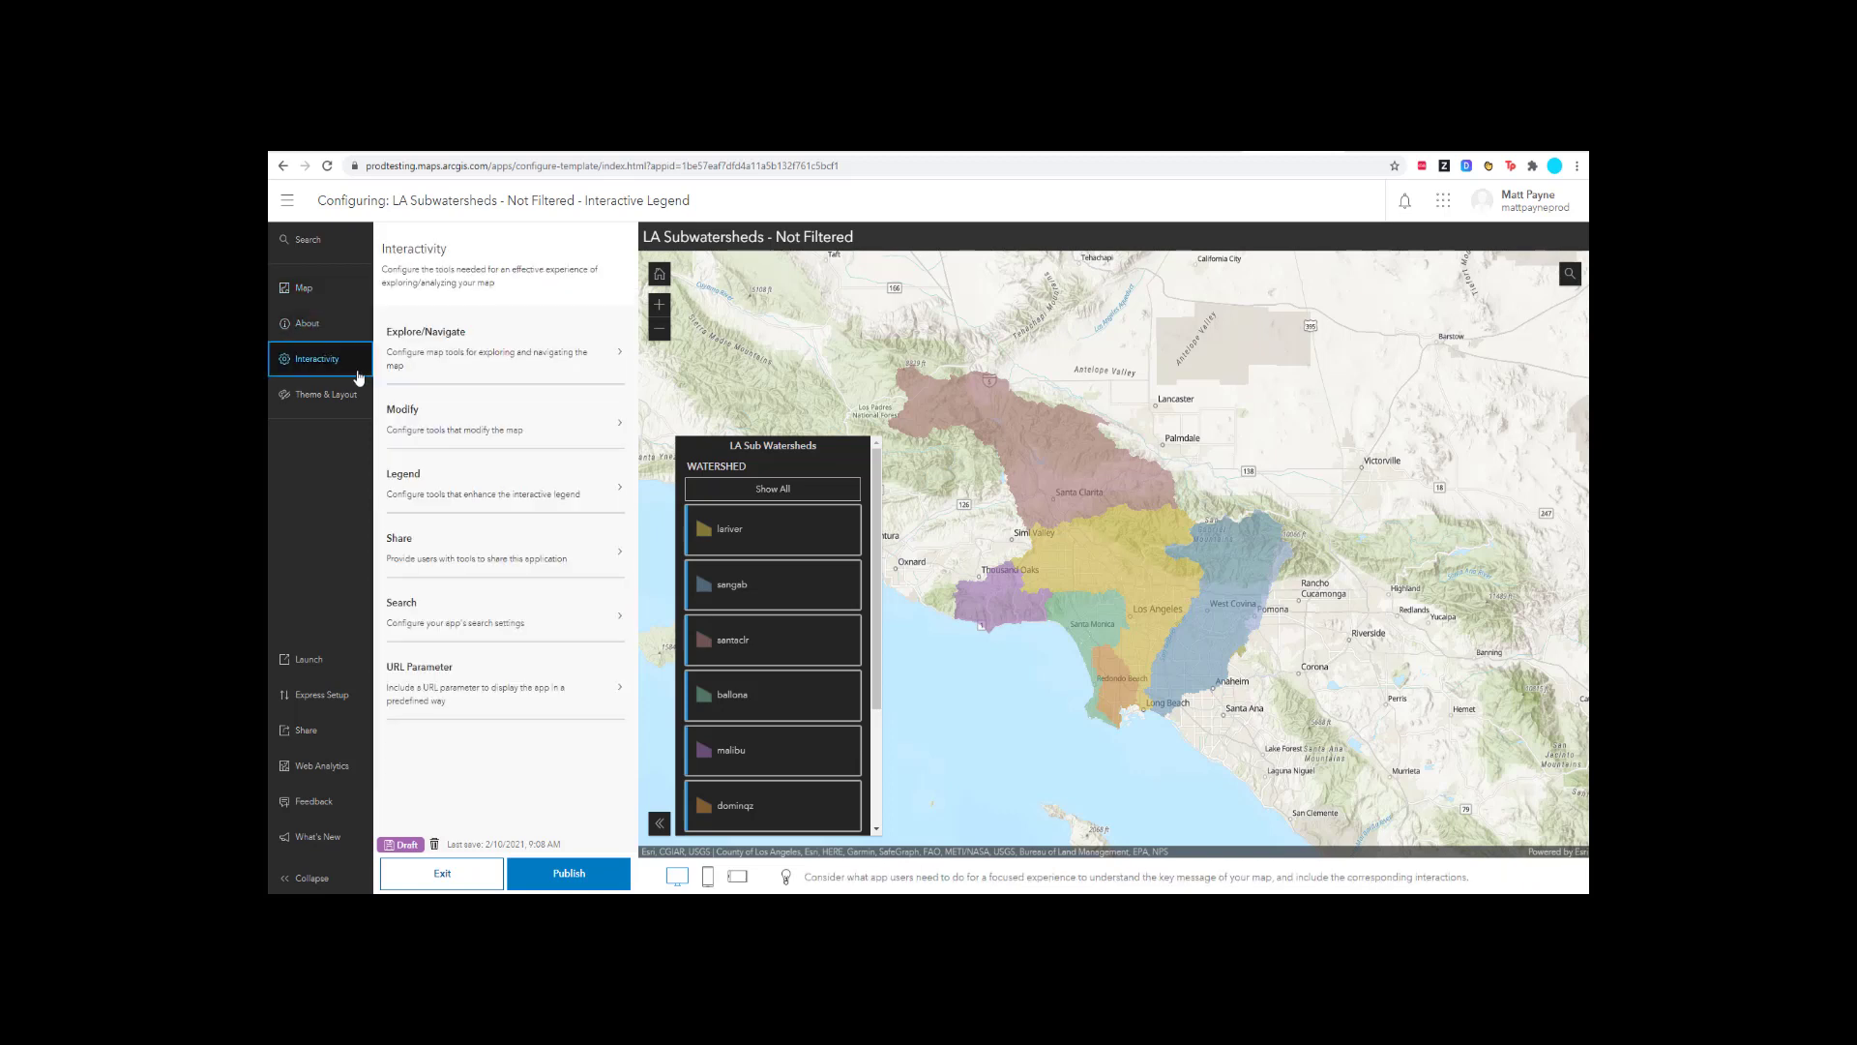
click(423, 478)
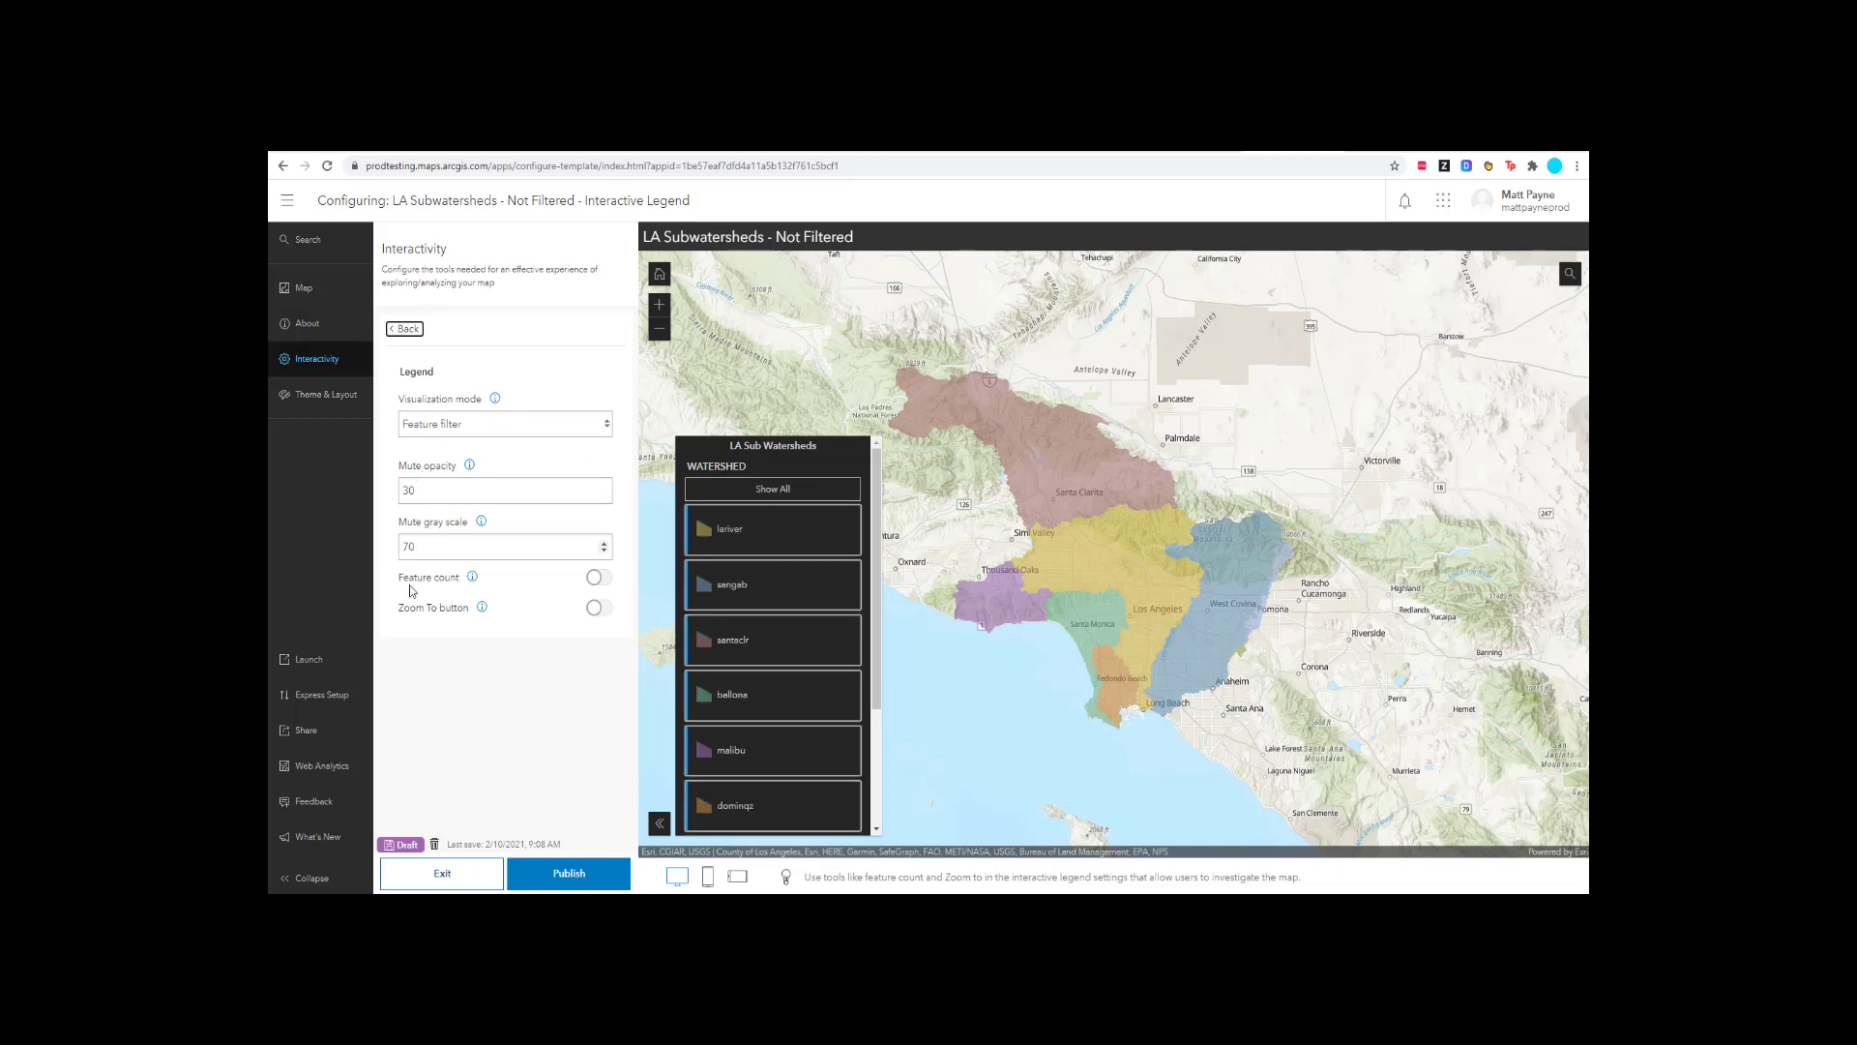
click(597, 577)
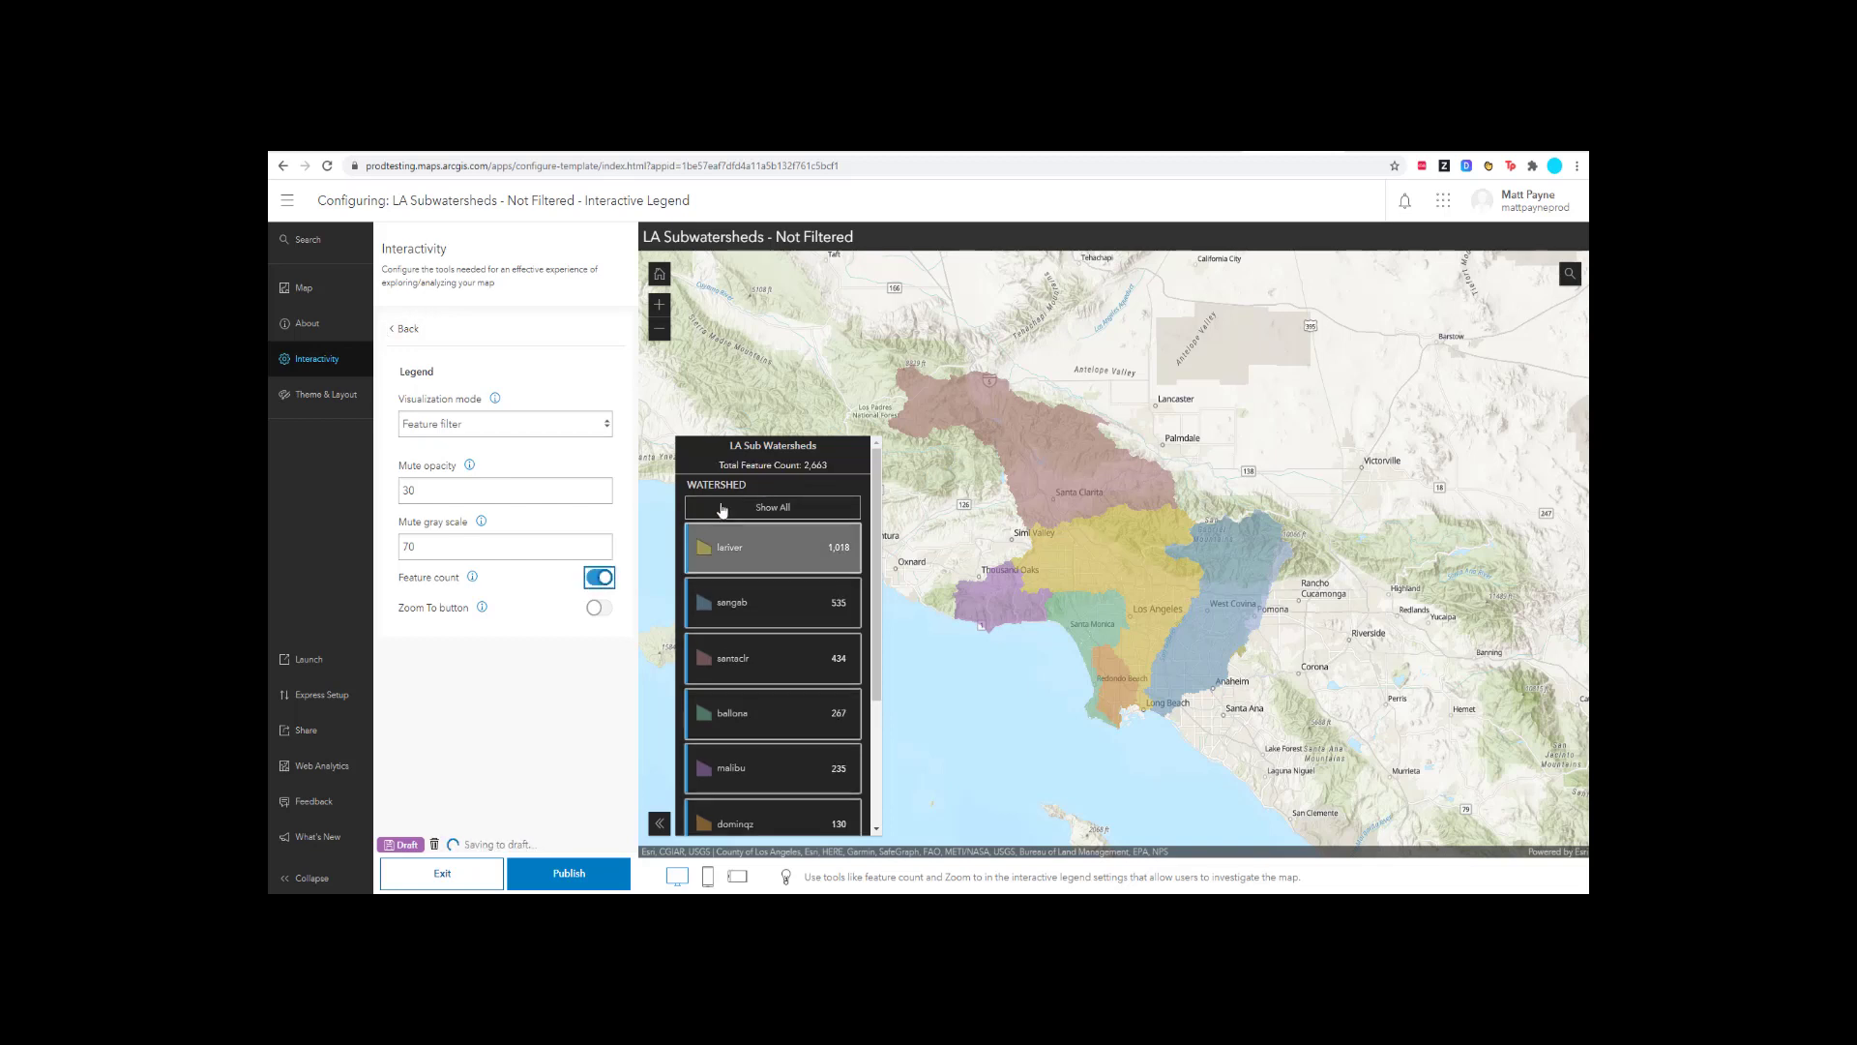
drag(719, 465, 829, 468)
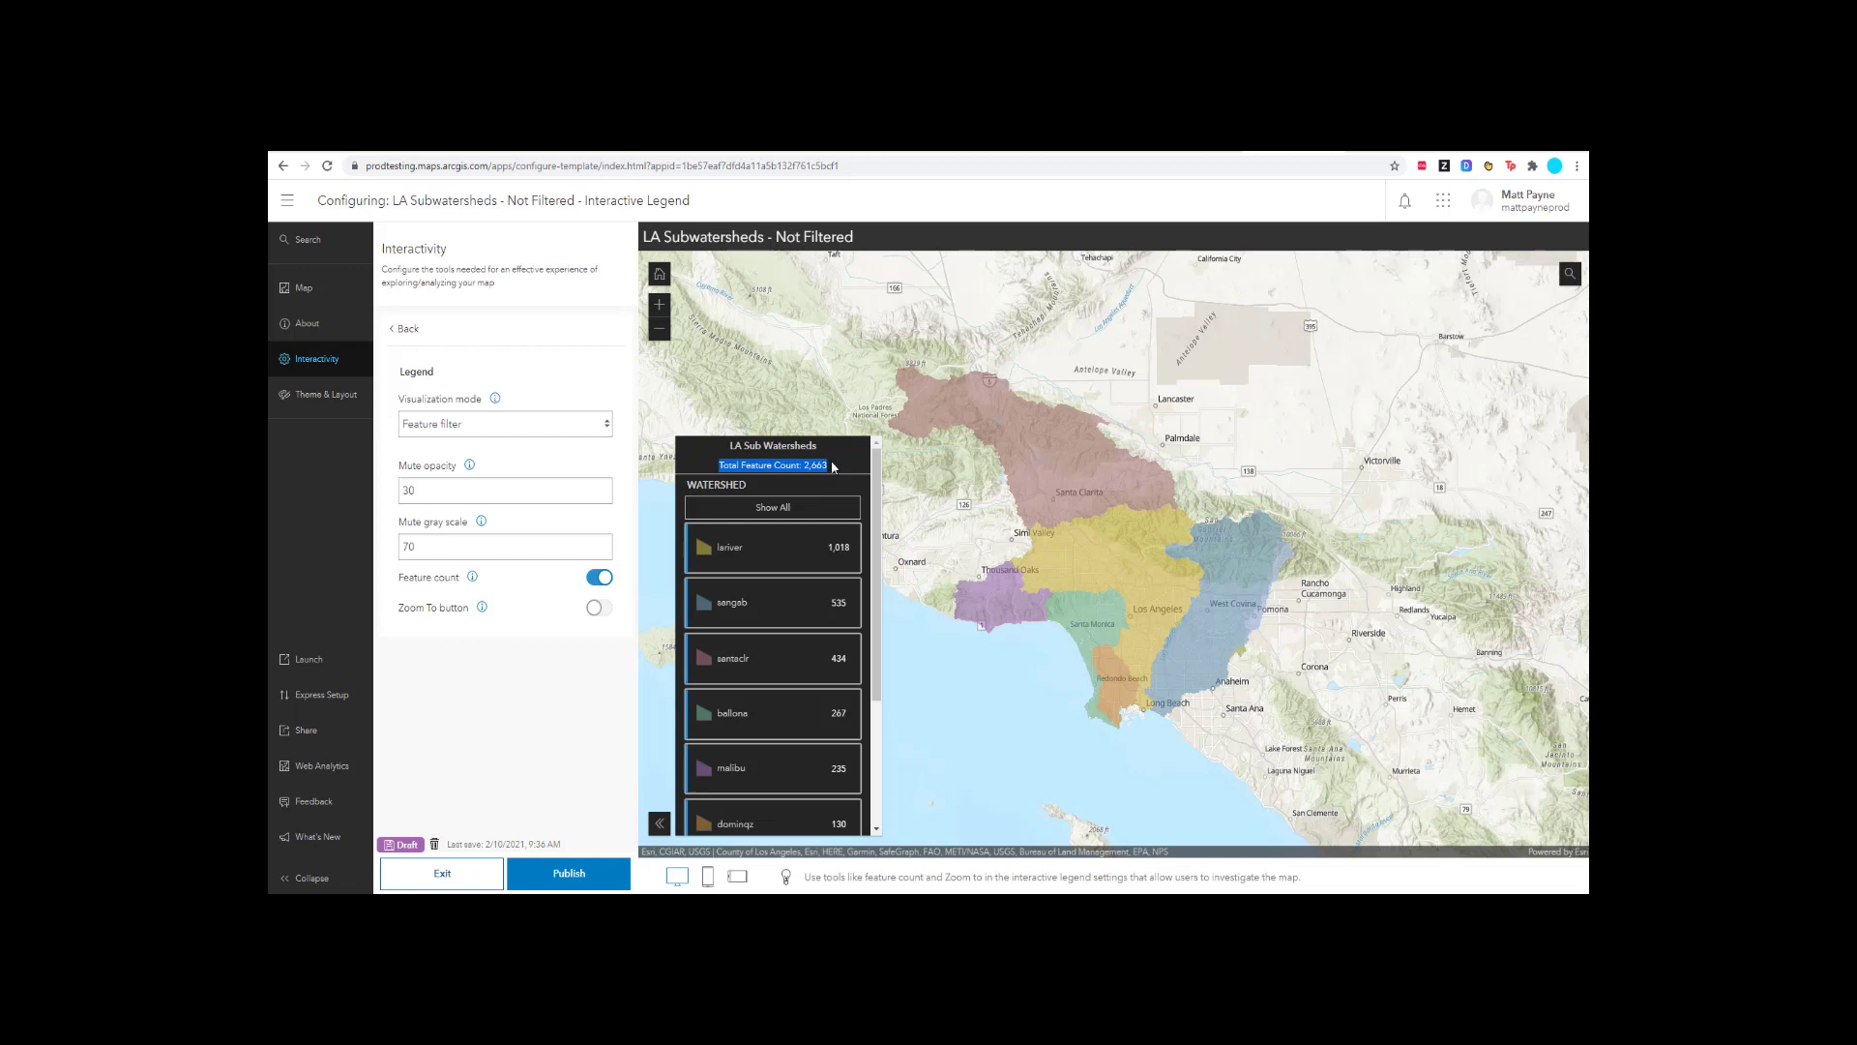
drag(728, 465, 750, 465)
click(834, 503)
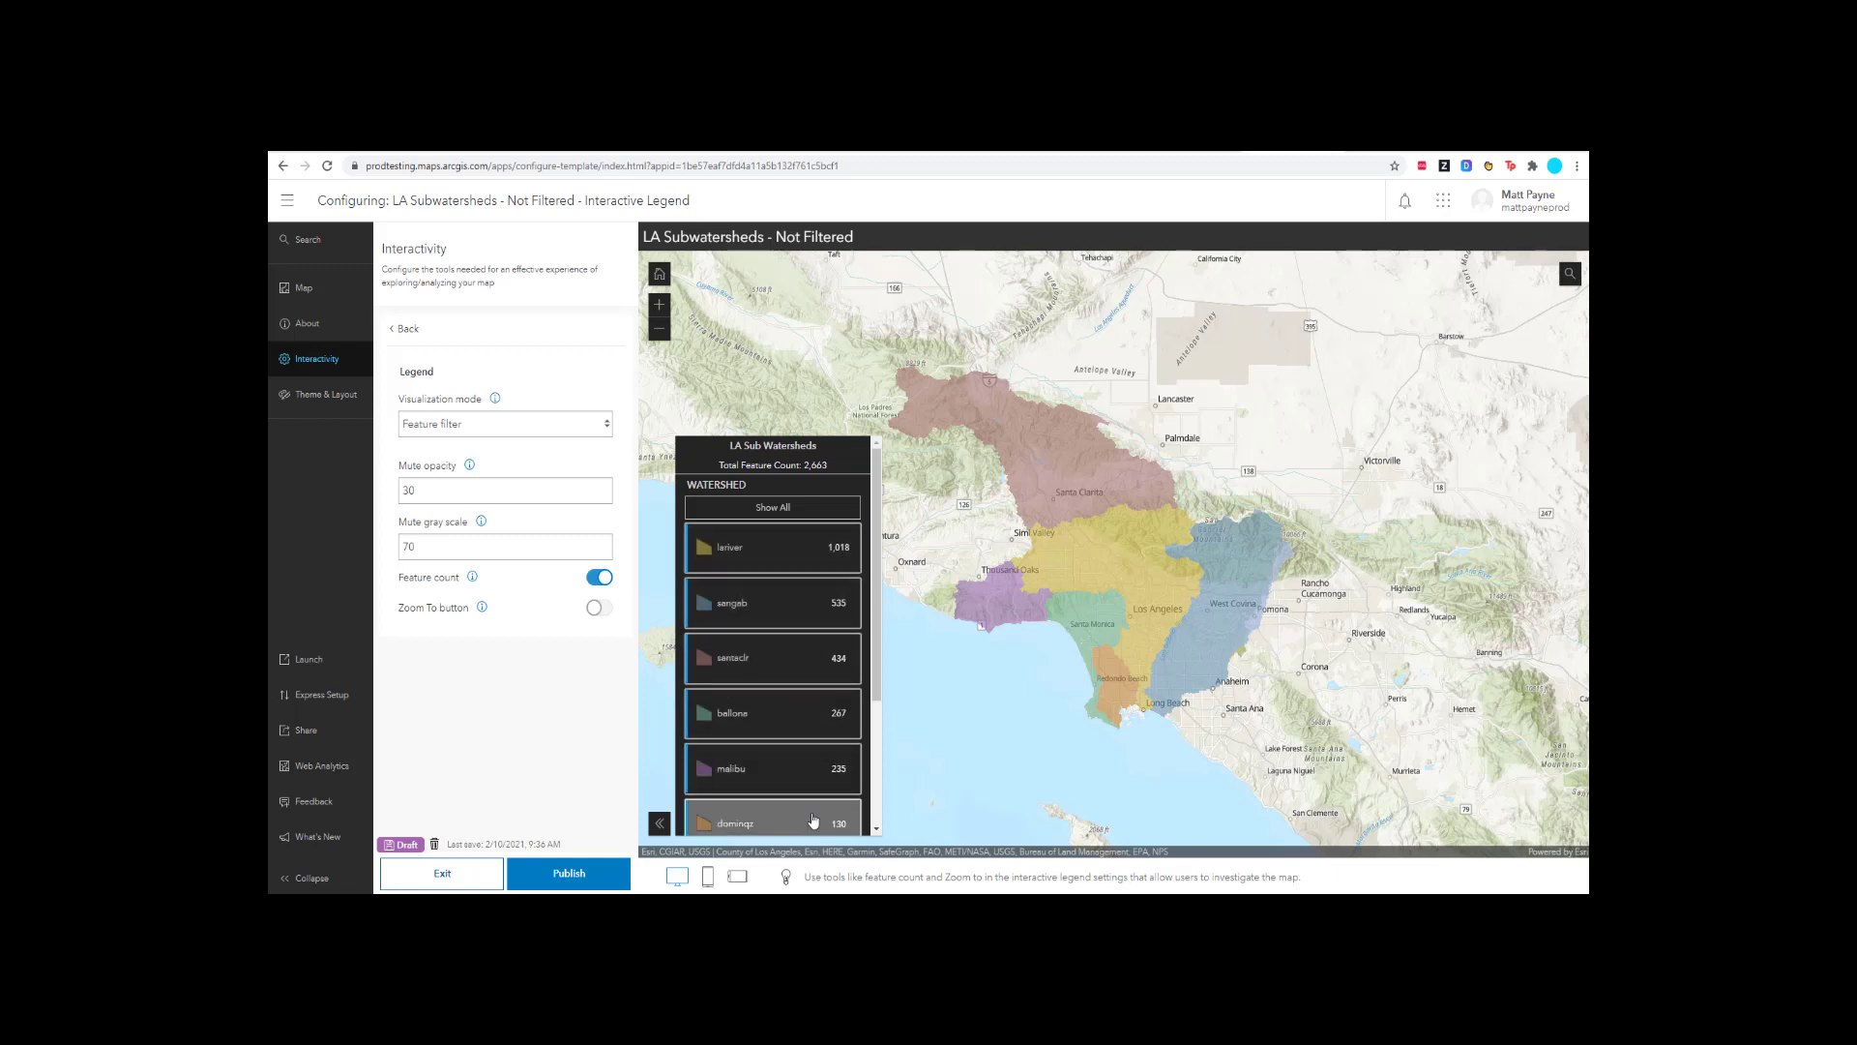
click(599, 613)
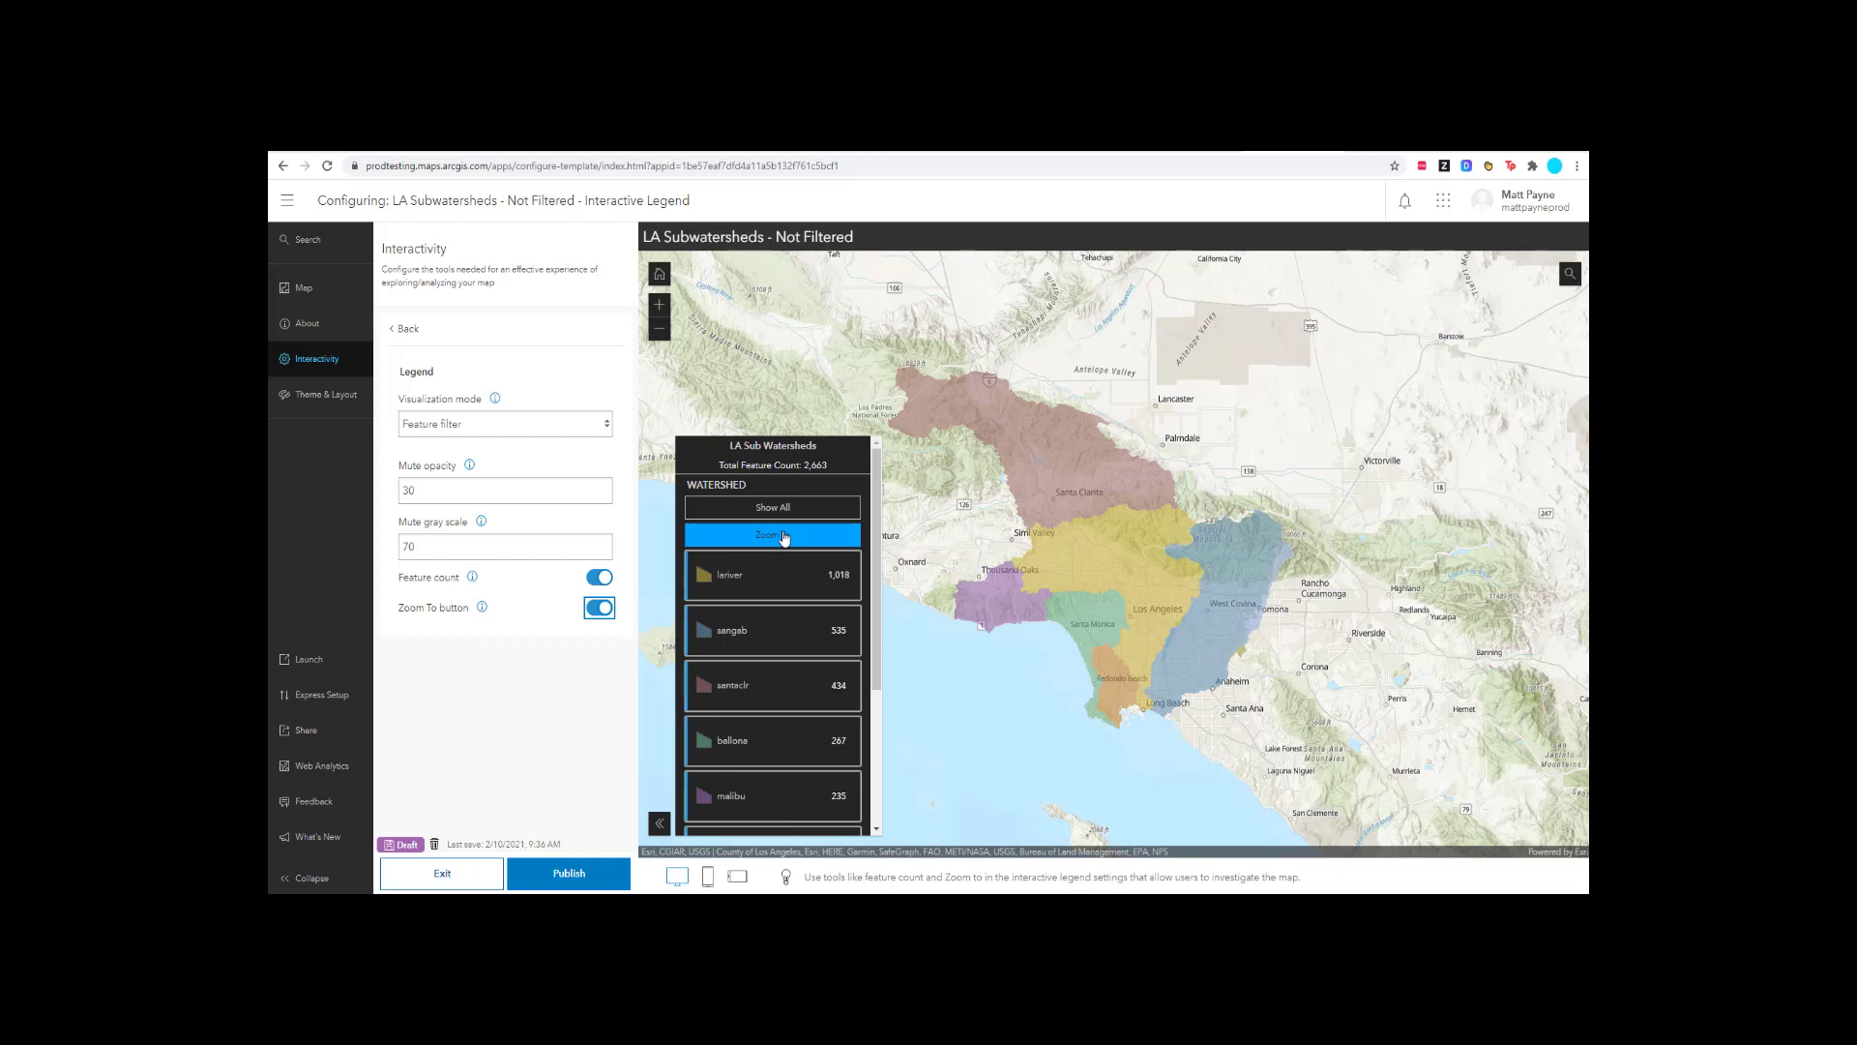
- Publish the Interactive Legend app, confirm the publication and launch the published app
click(561, 873)
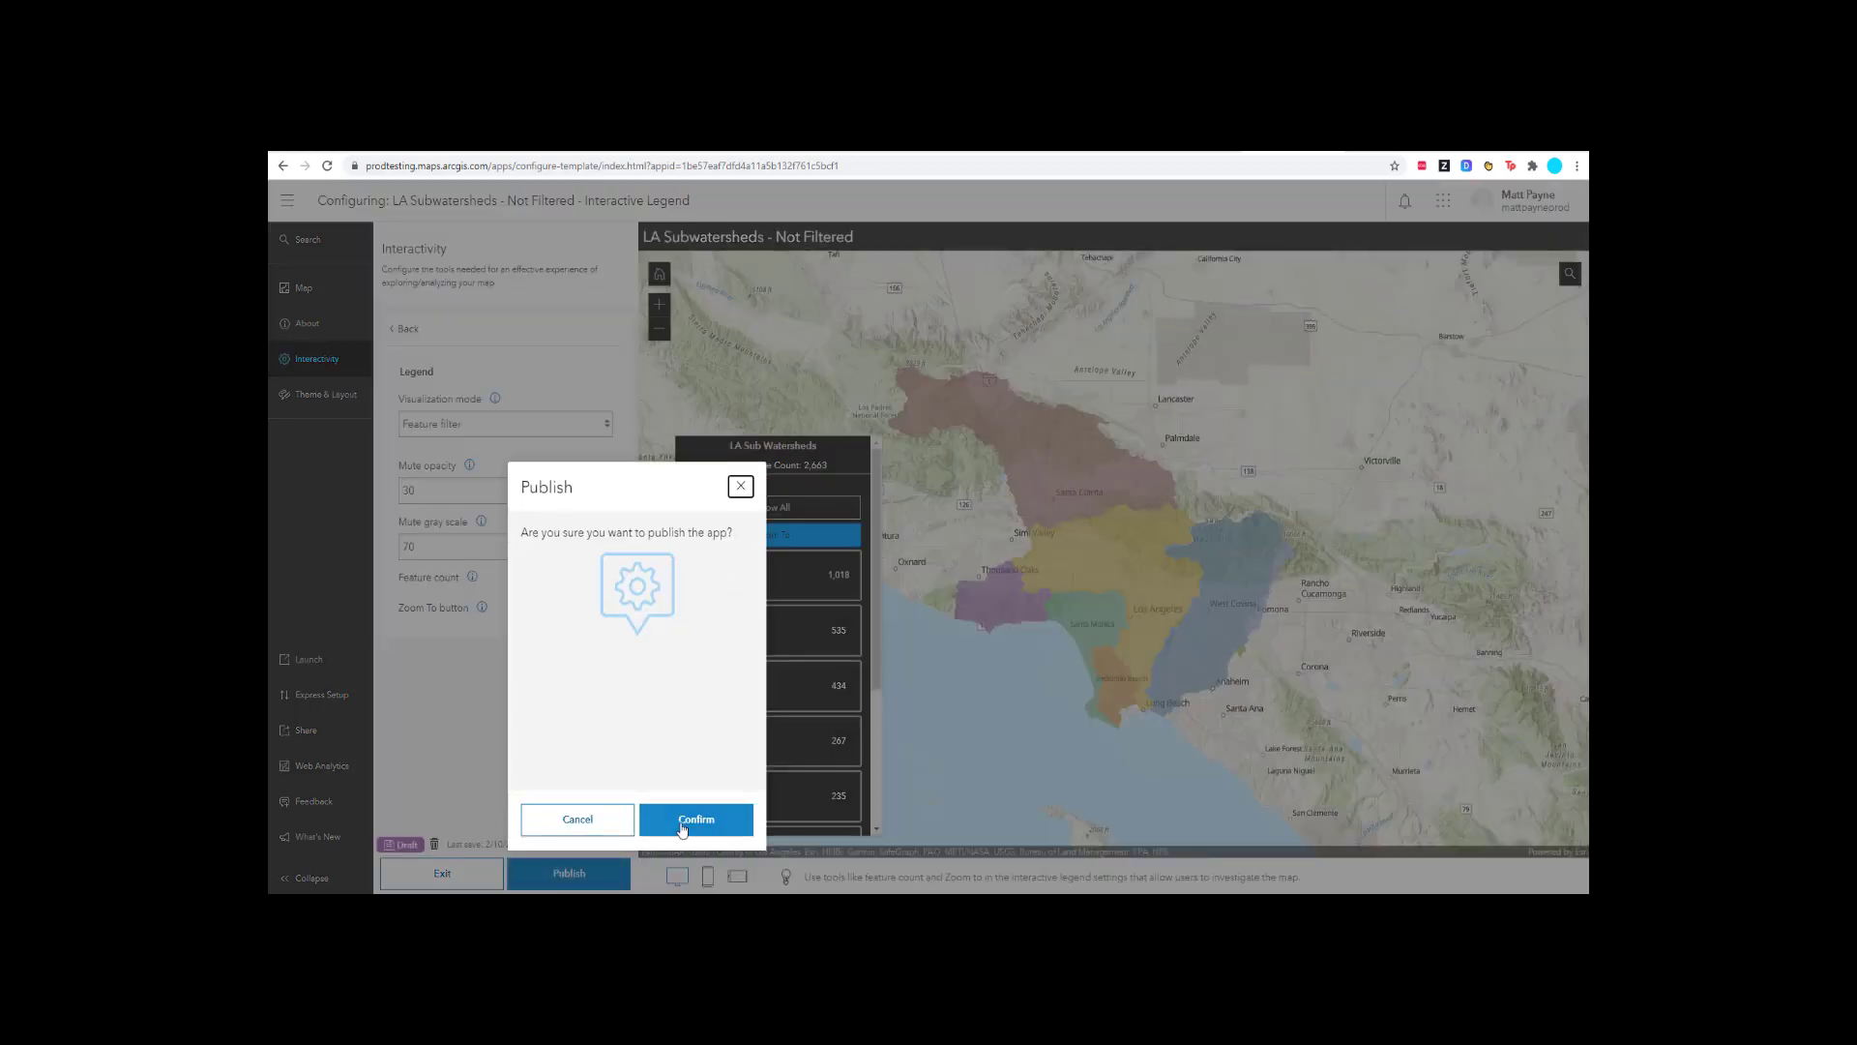
click(683, 822)
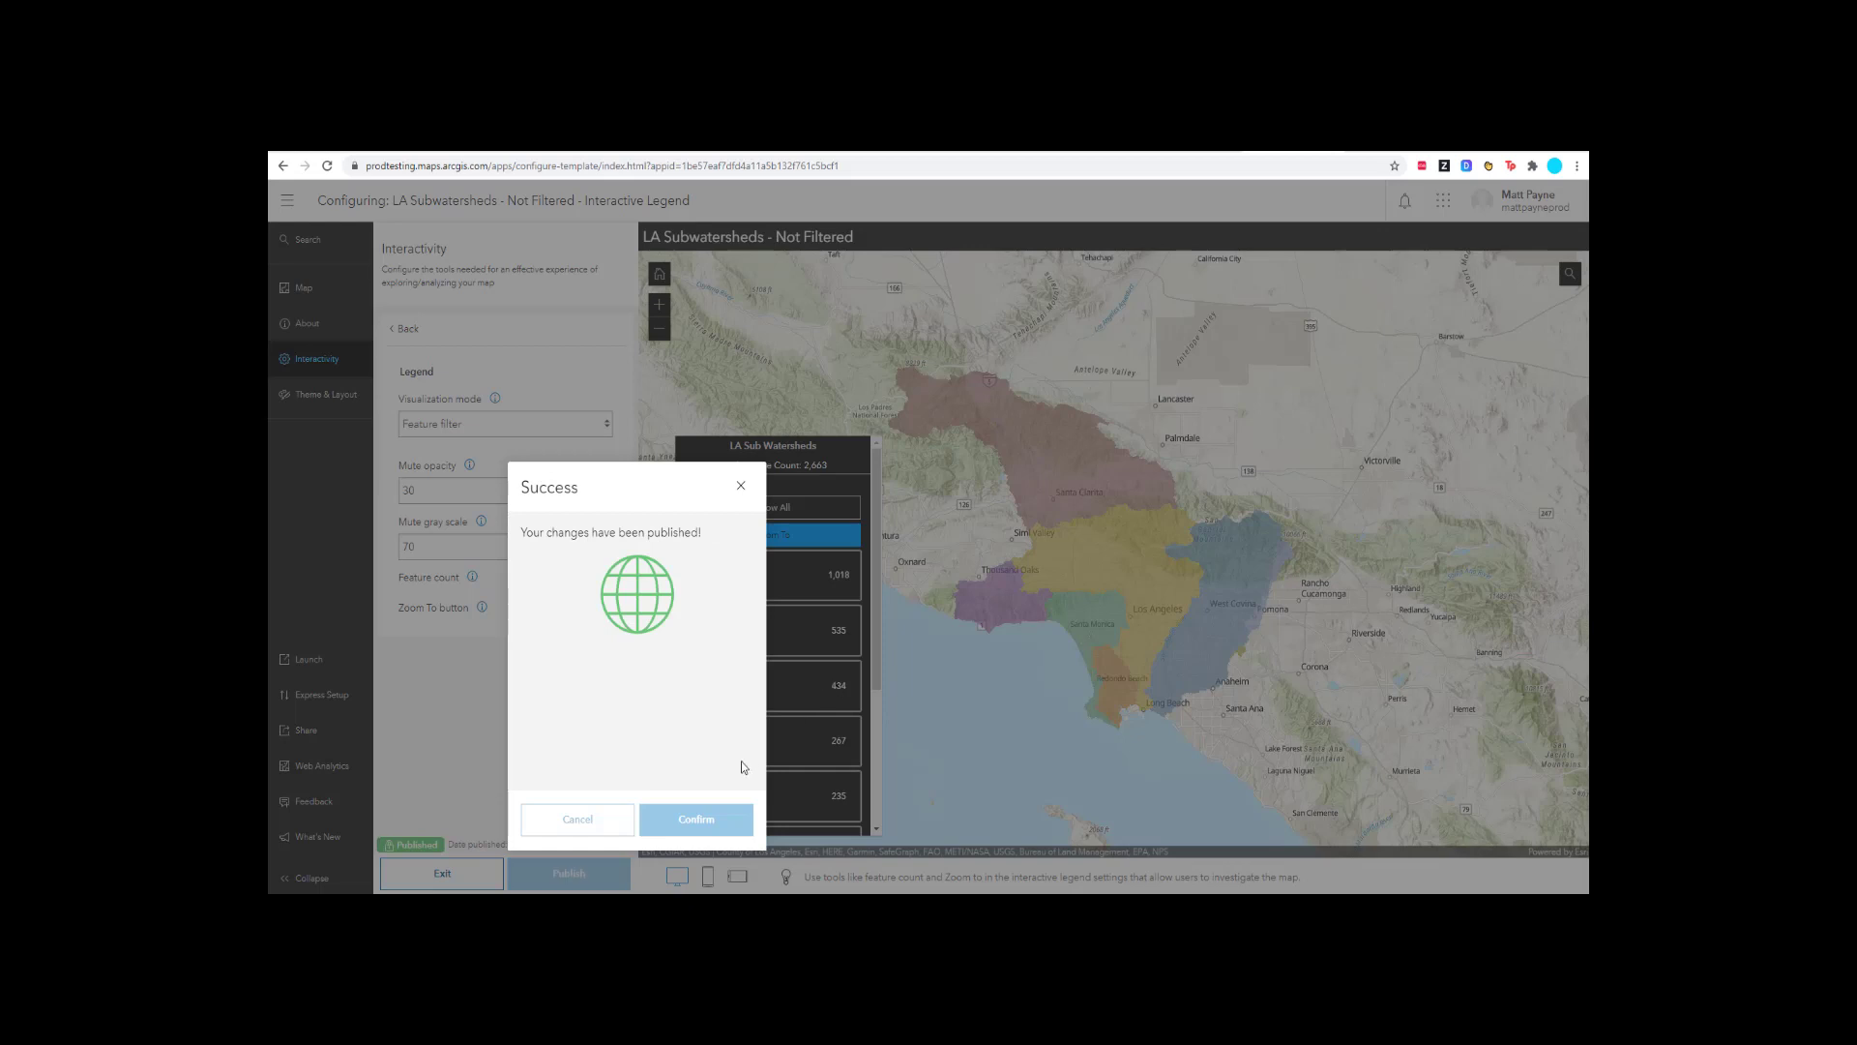
click(737, 819)
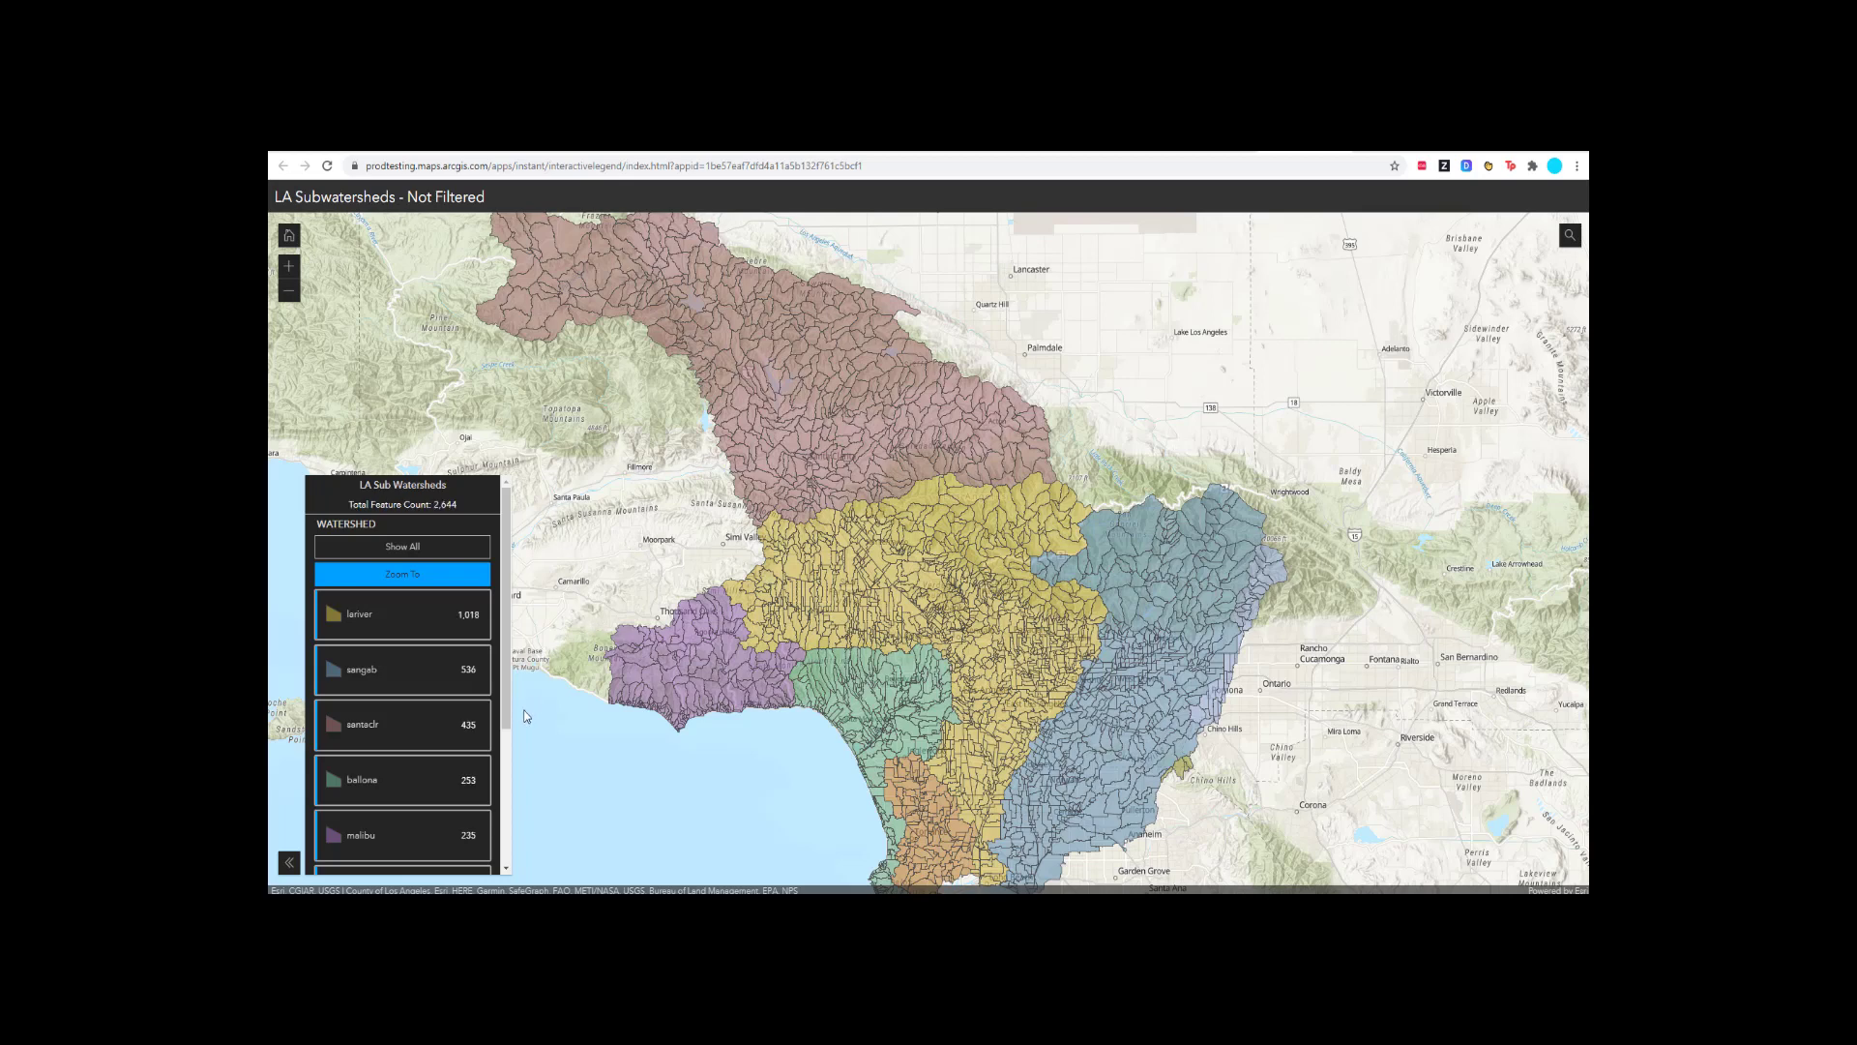
- Filter the published app's map through its legend to lariver, add sangab and santaclr, and remove sangab again
click(355, 612)
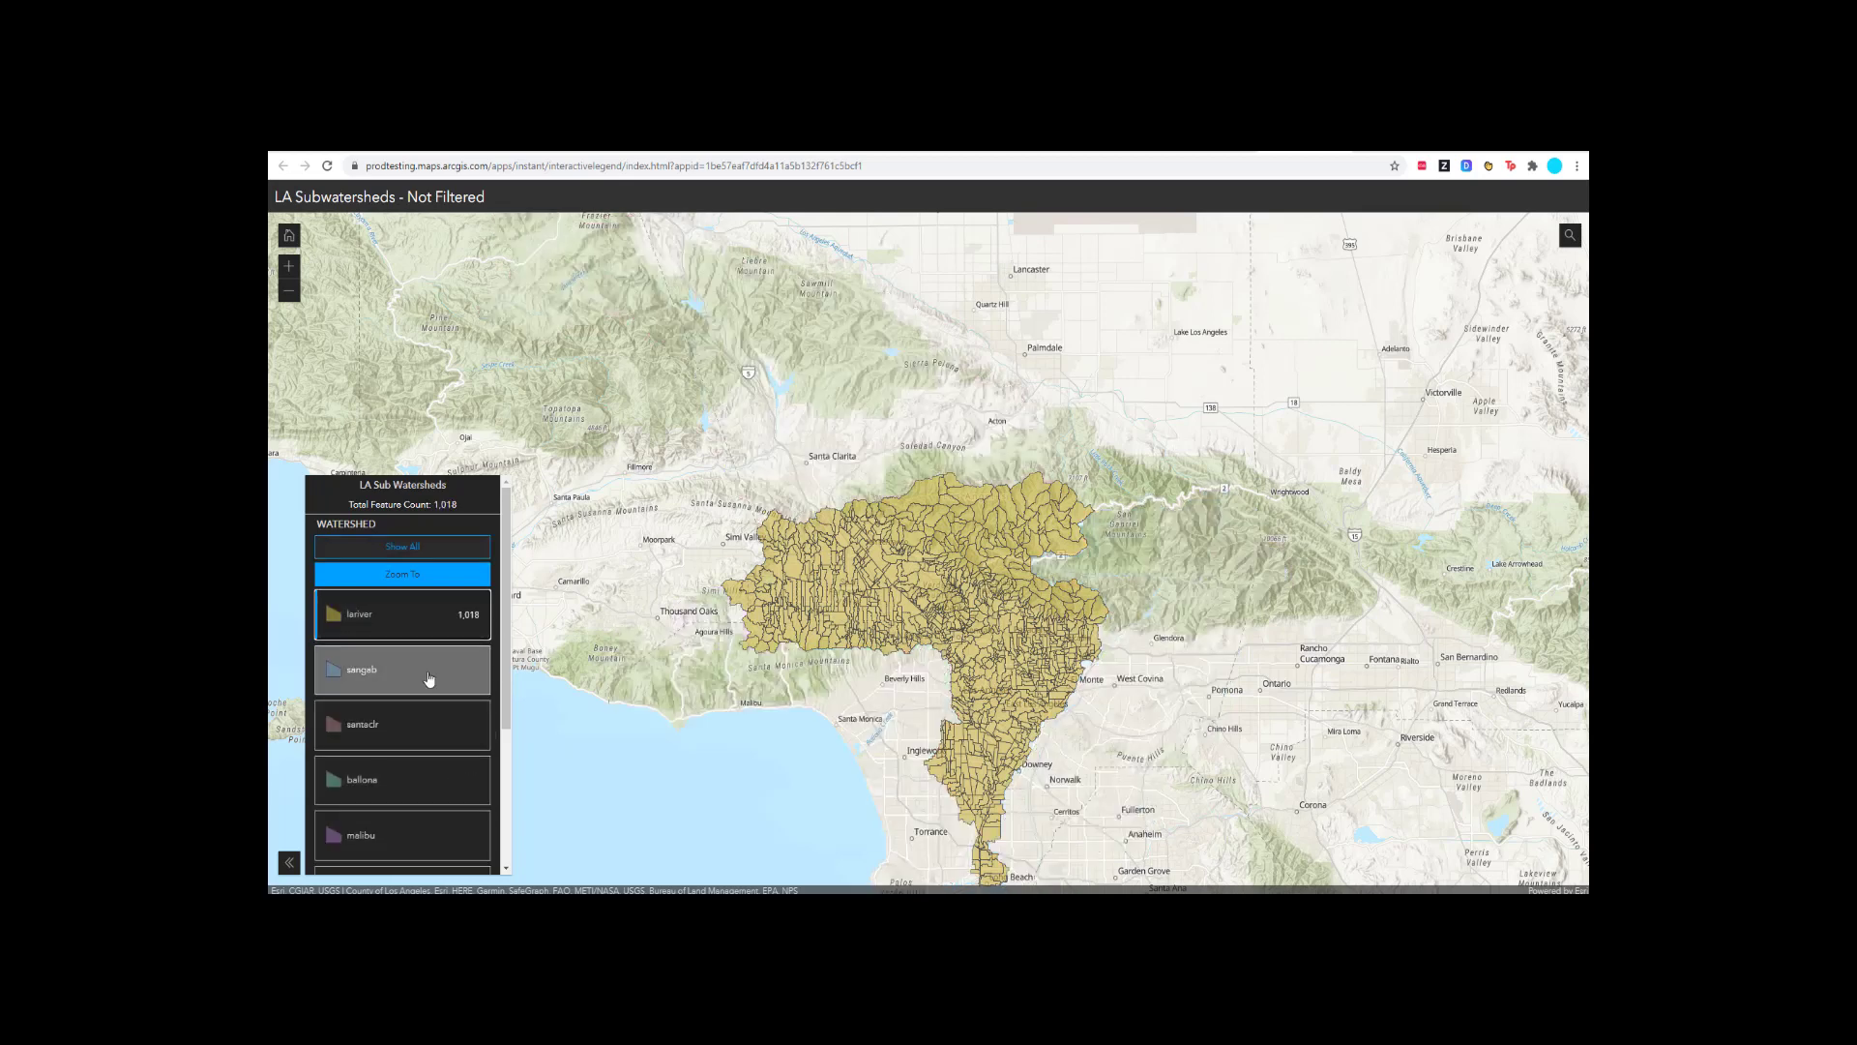
click(430, 679)
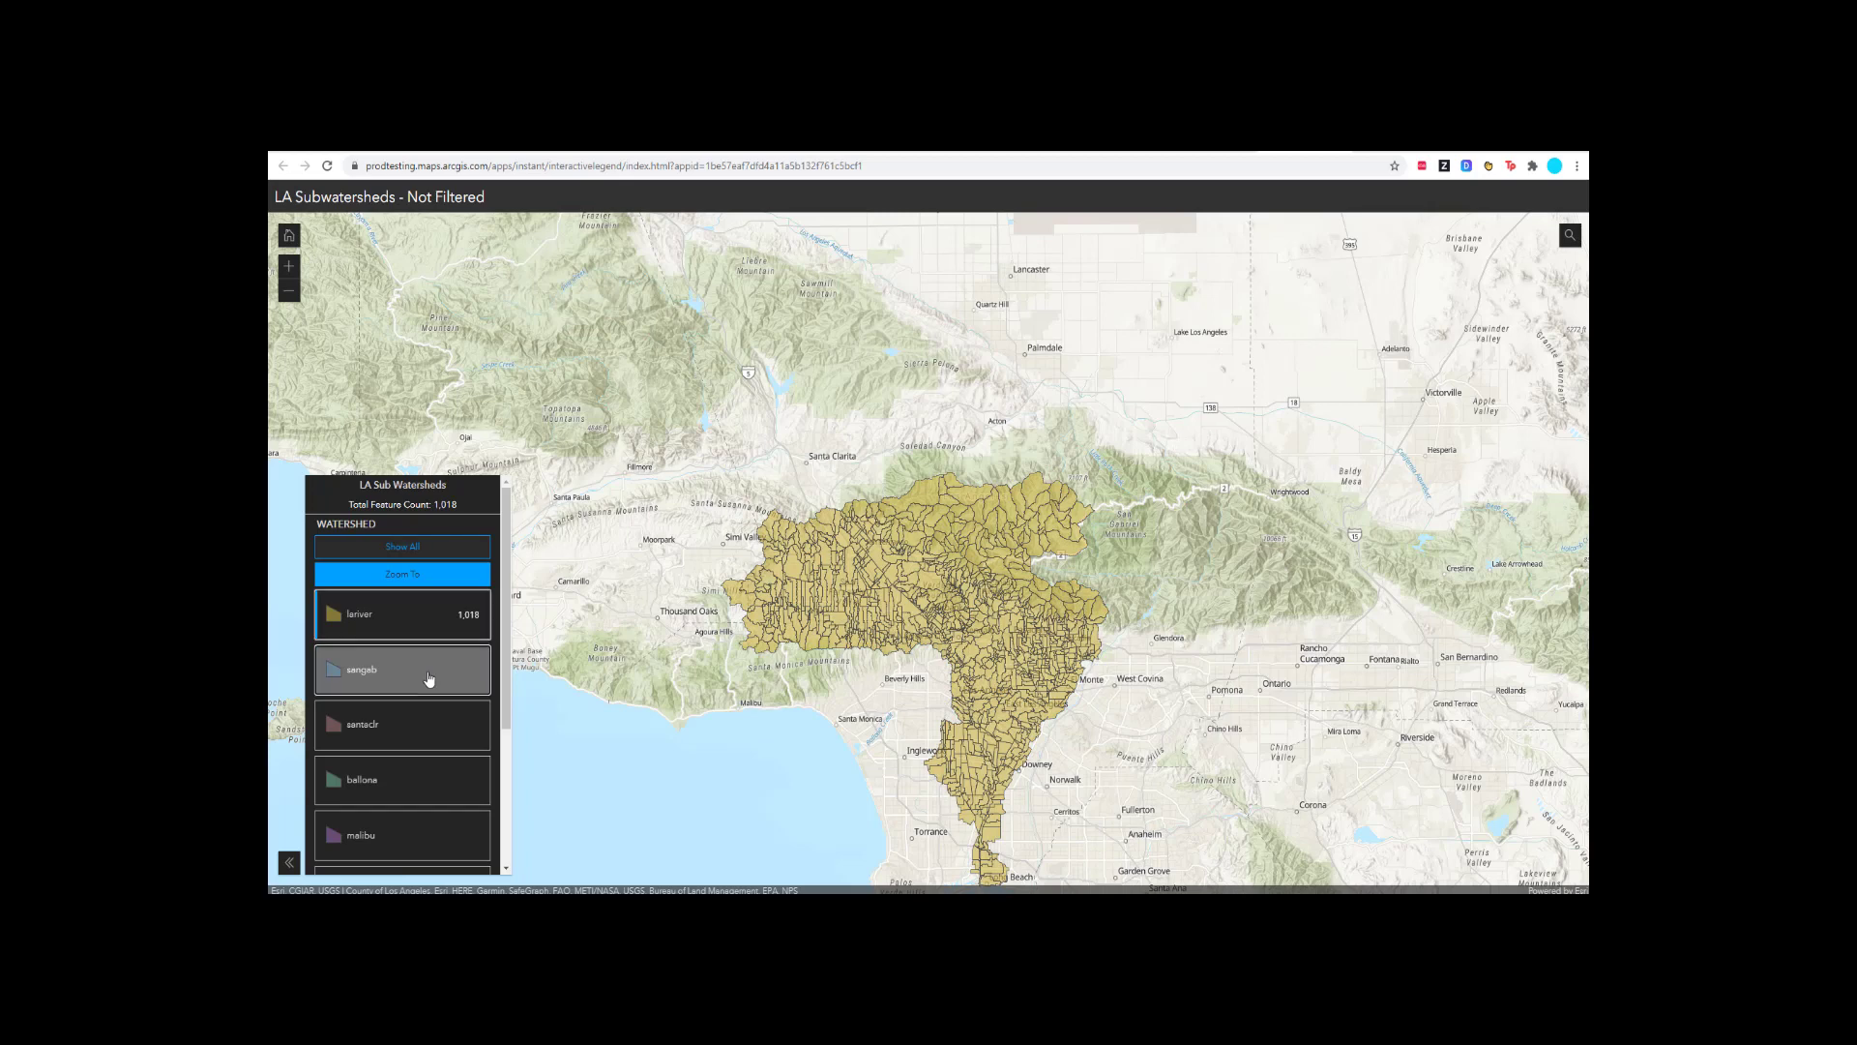
click(461, 730)
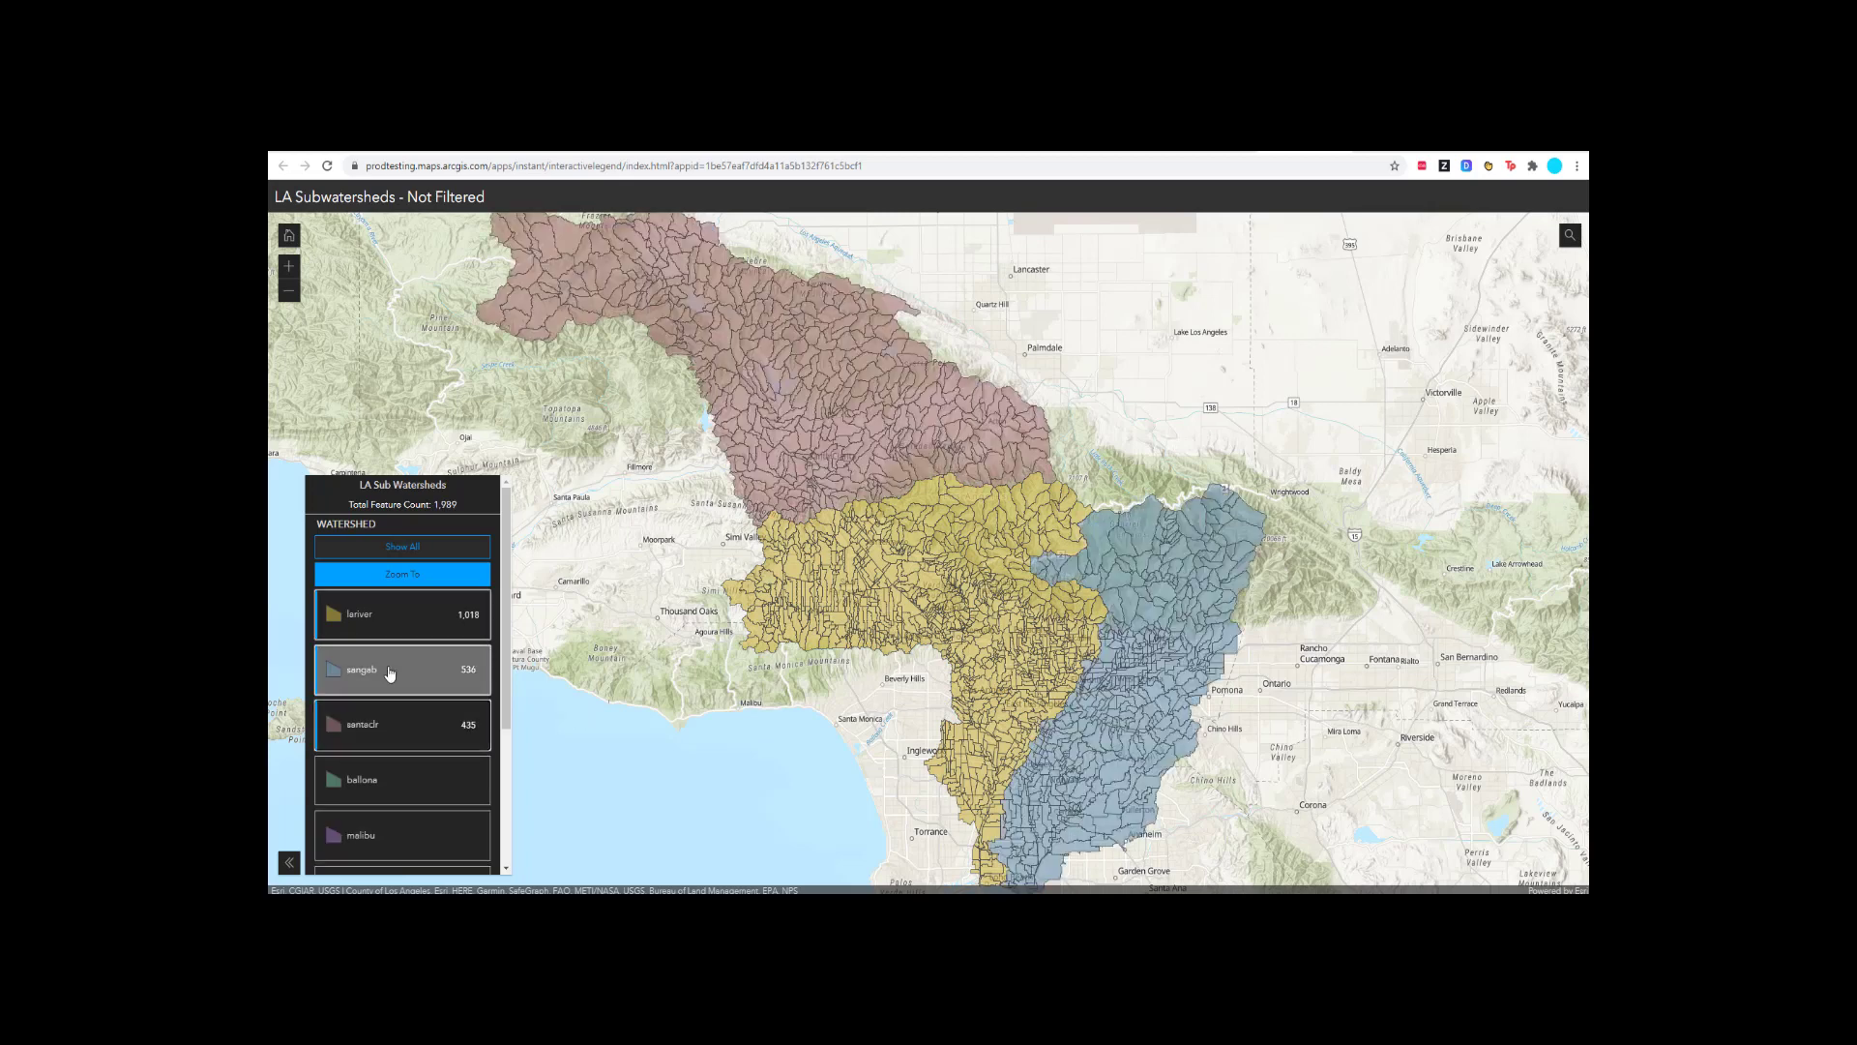
click(428, 682)
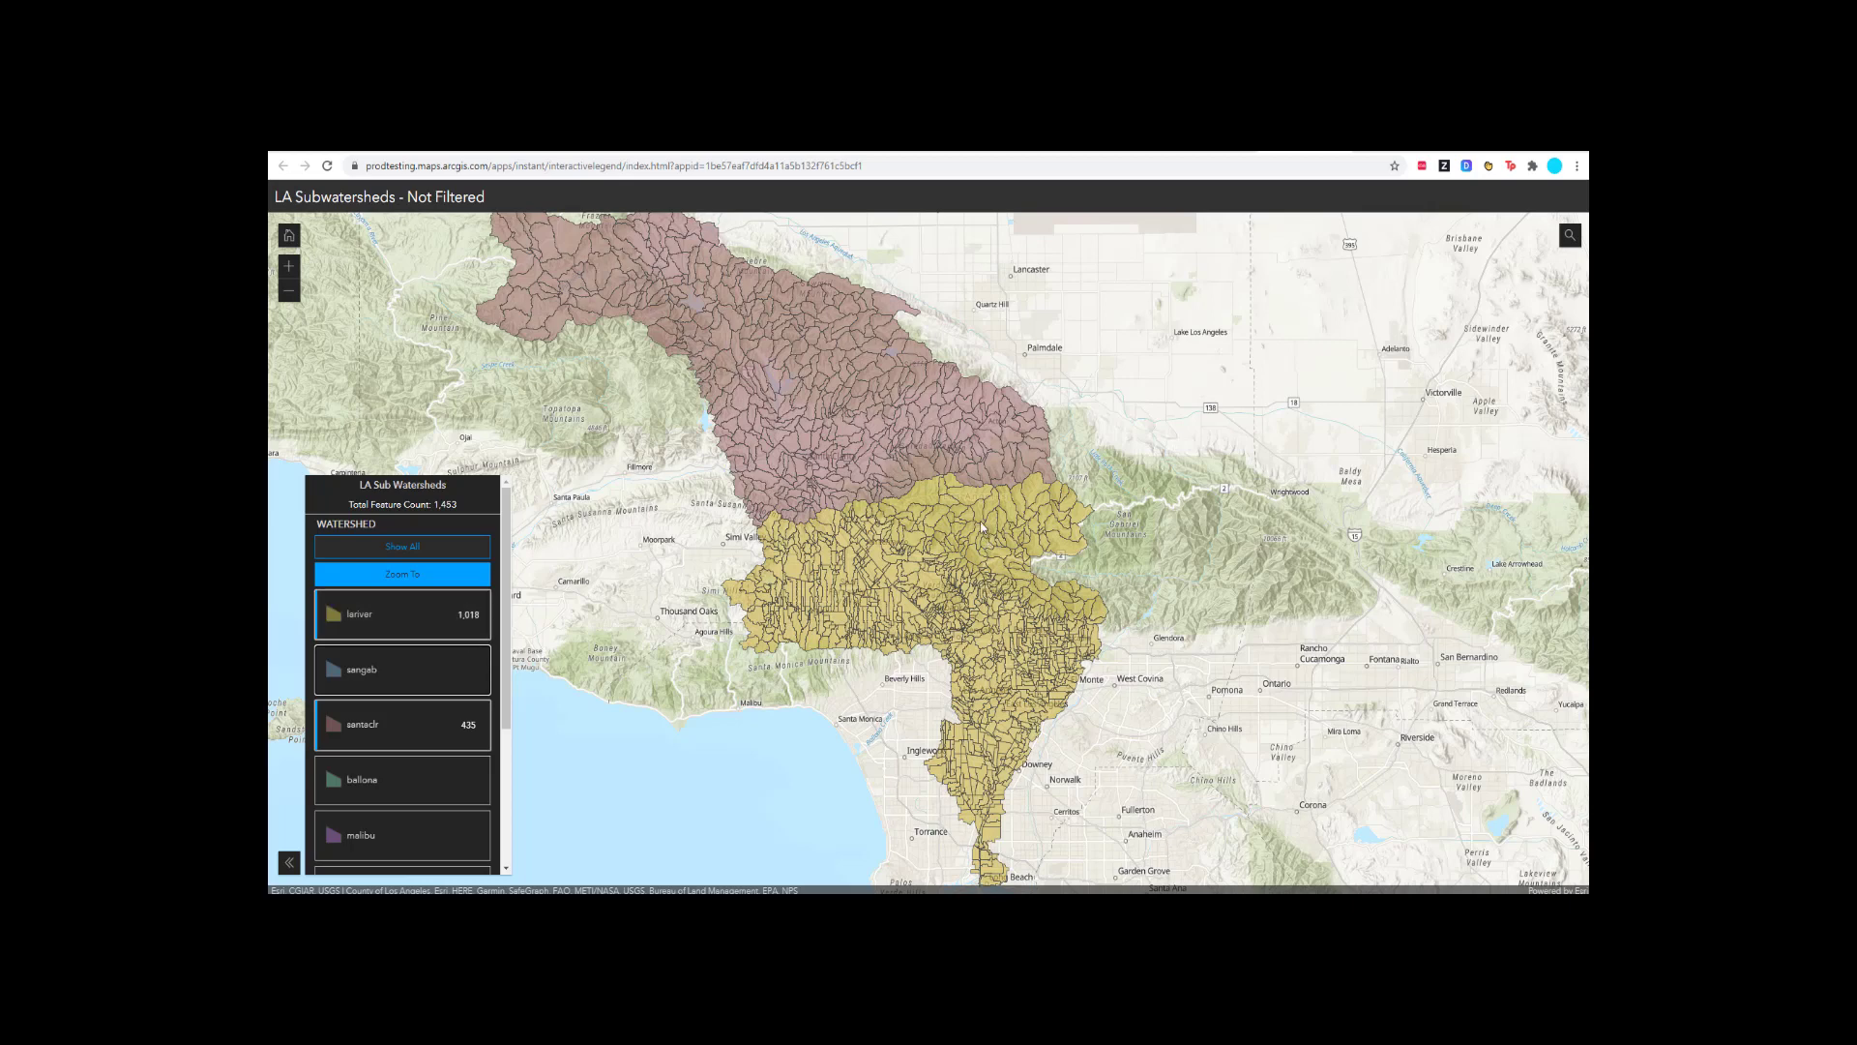
- Switch the legend filter from lariver and santaclr to only the ballona watershed and zoom the map to its features
drag(940, 421, 1108, 597)
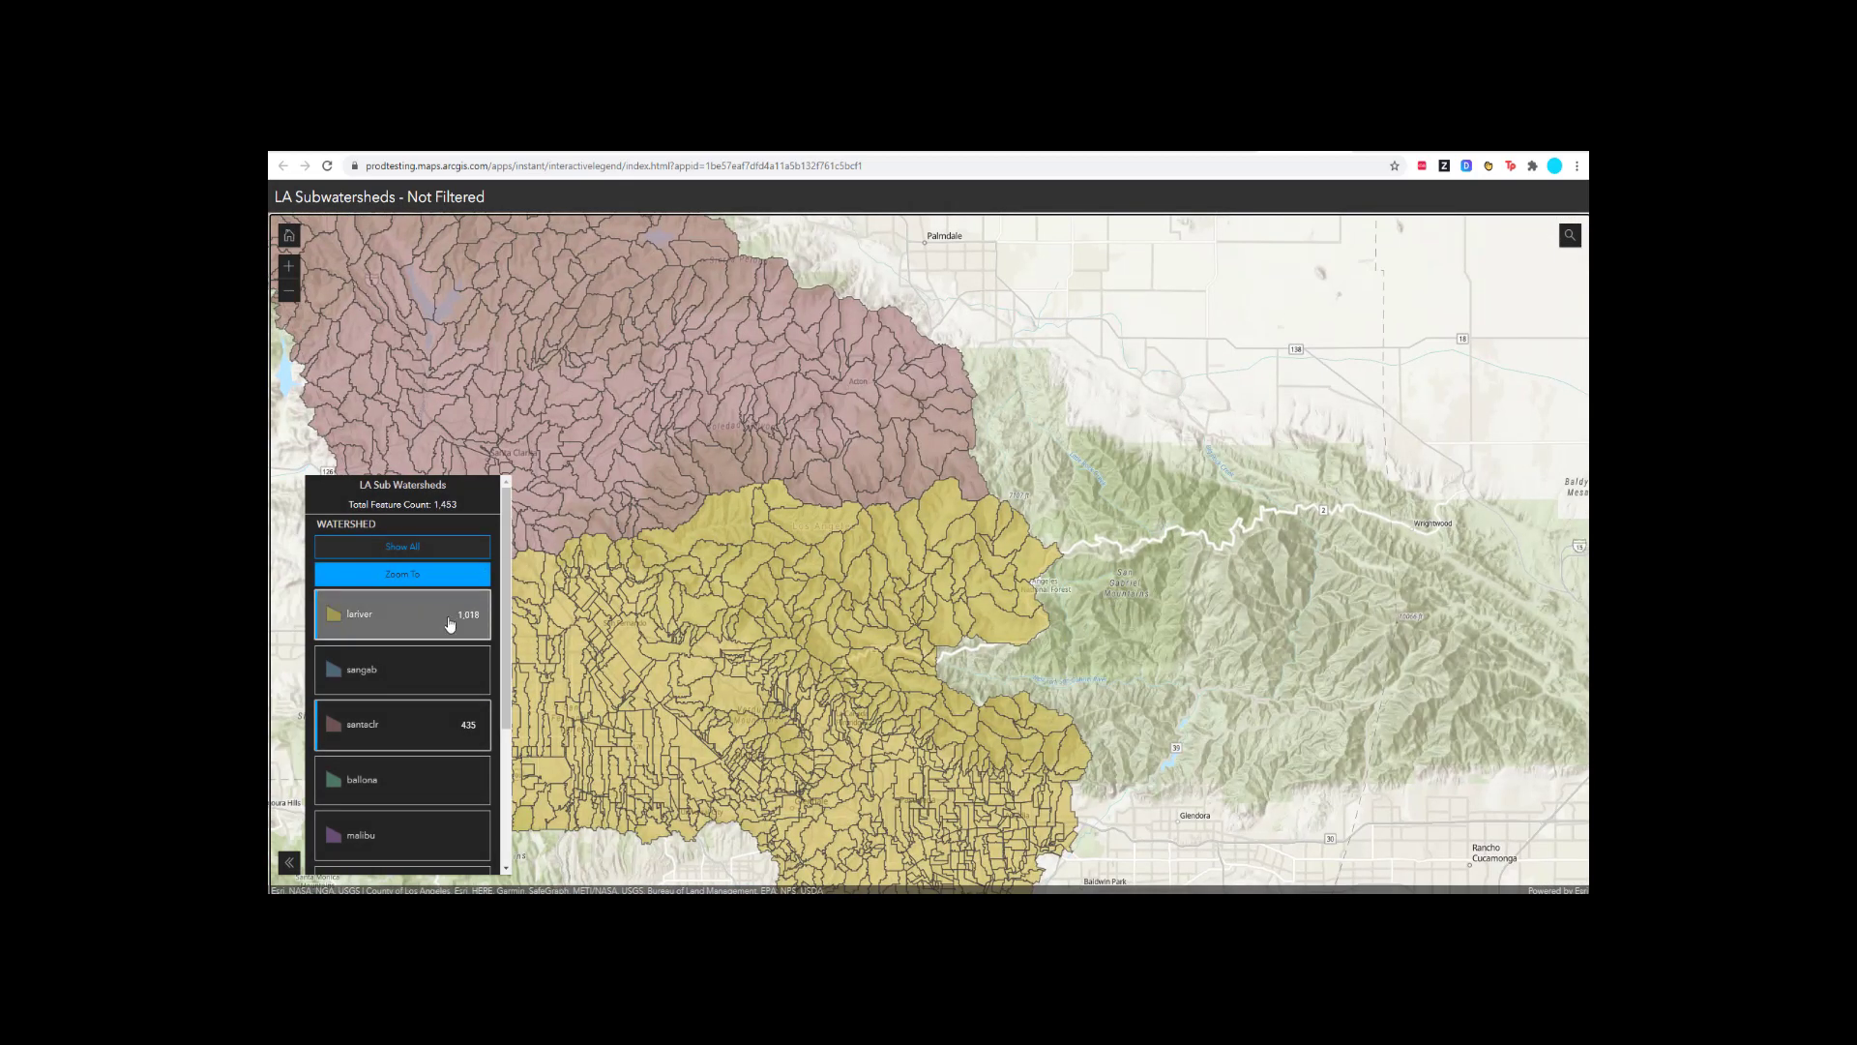
click(456, 622)
click(448, 731)
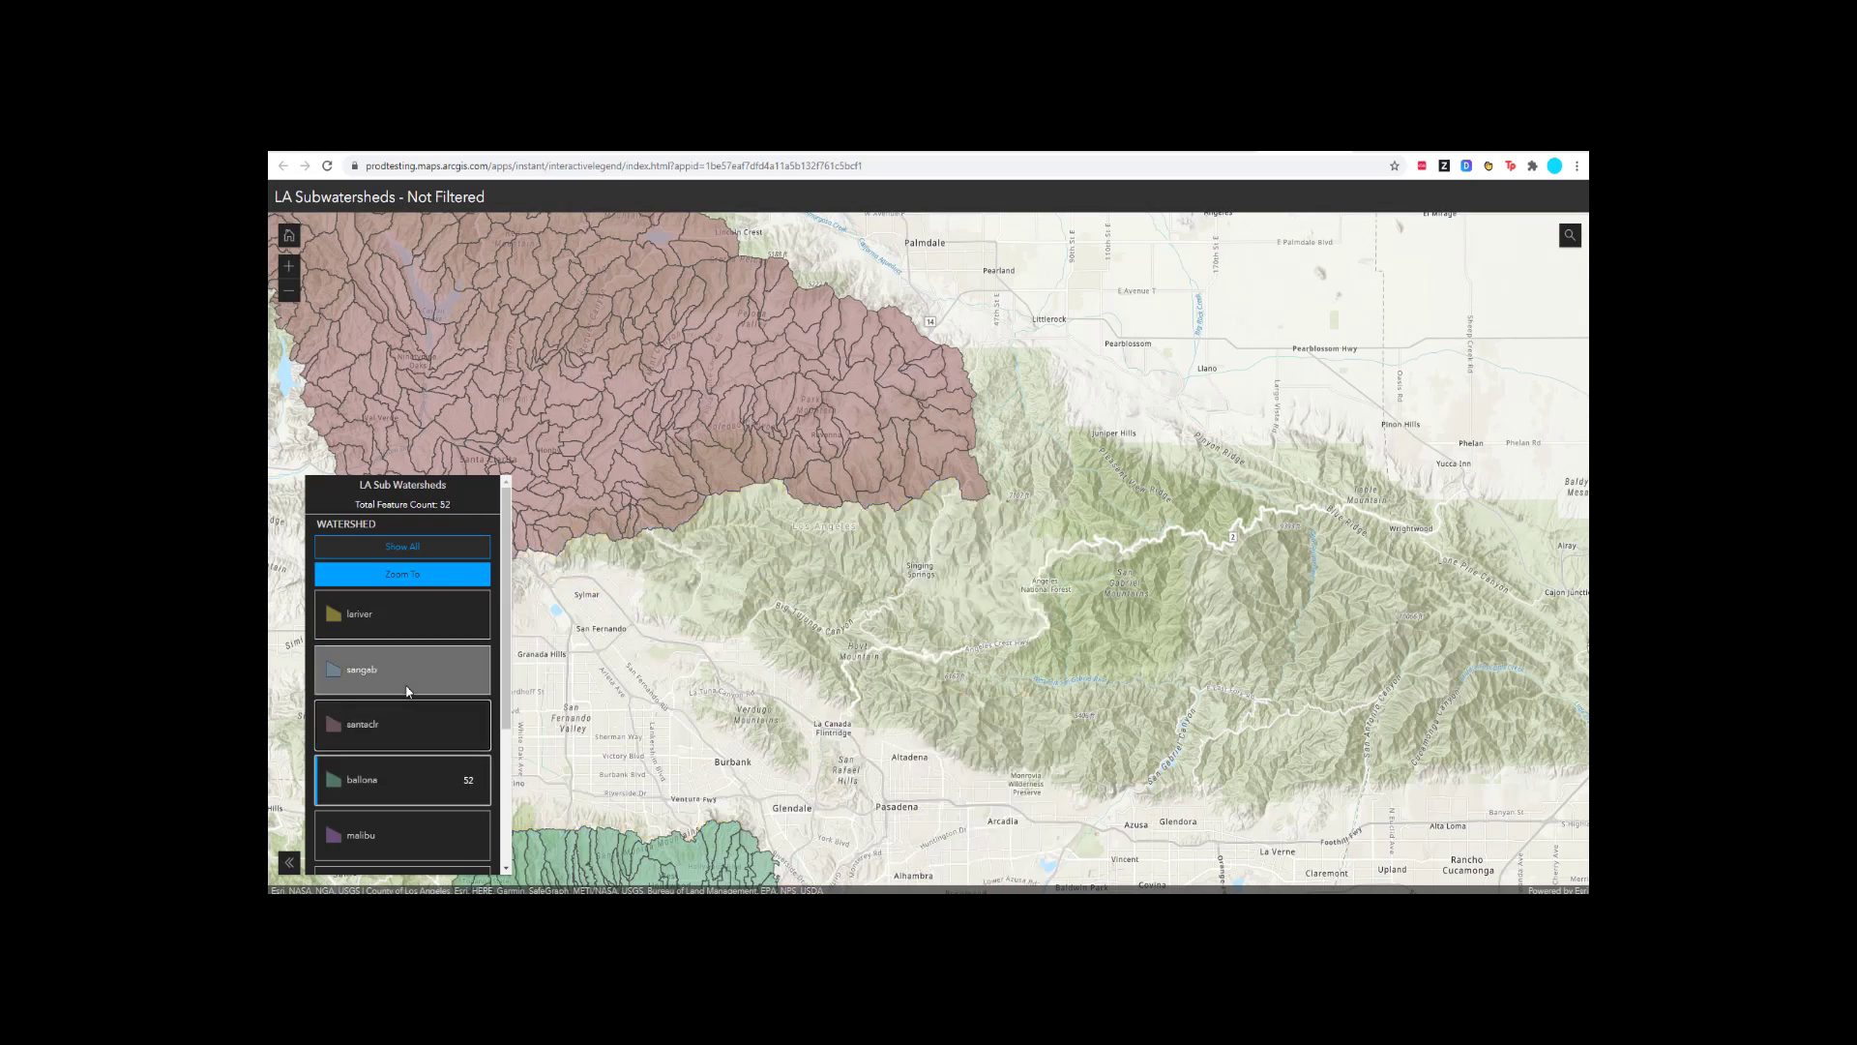
click(404, 577)
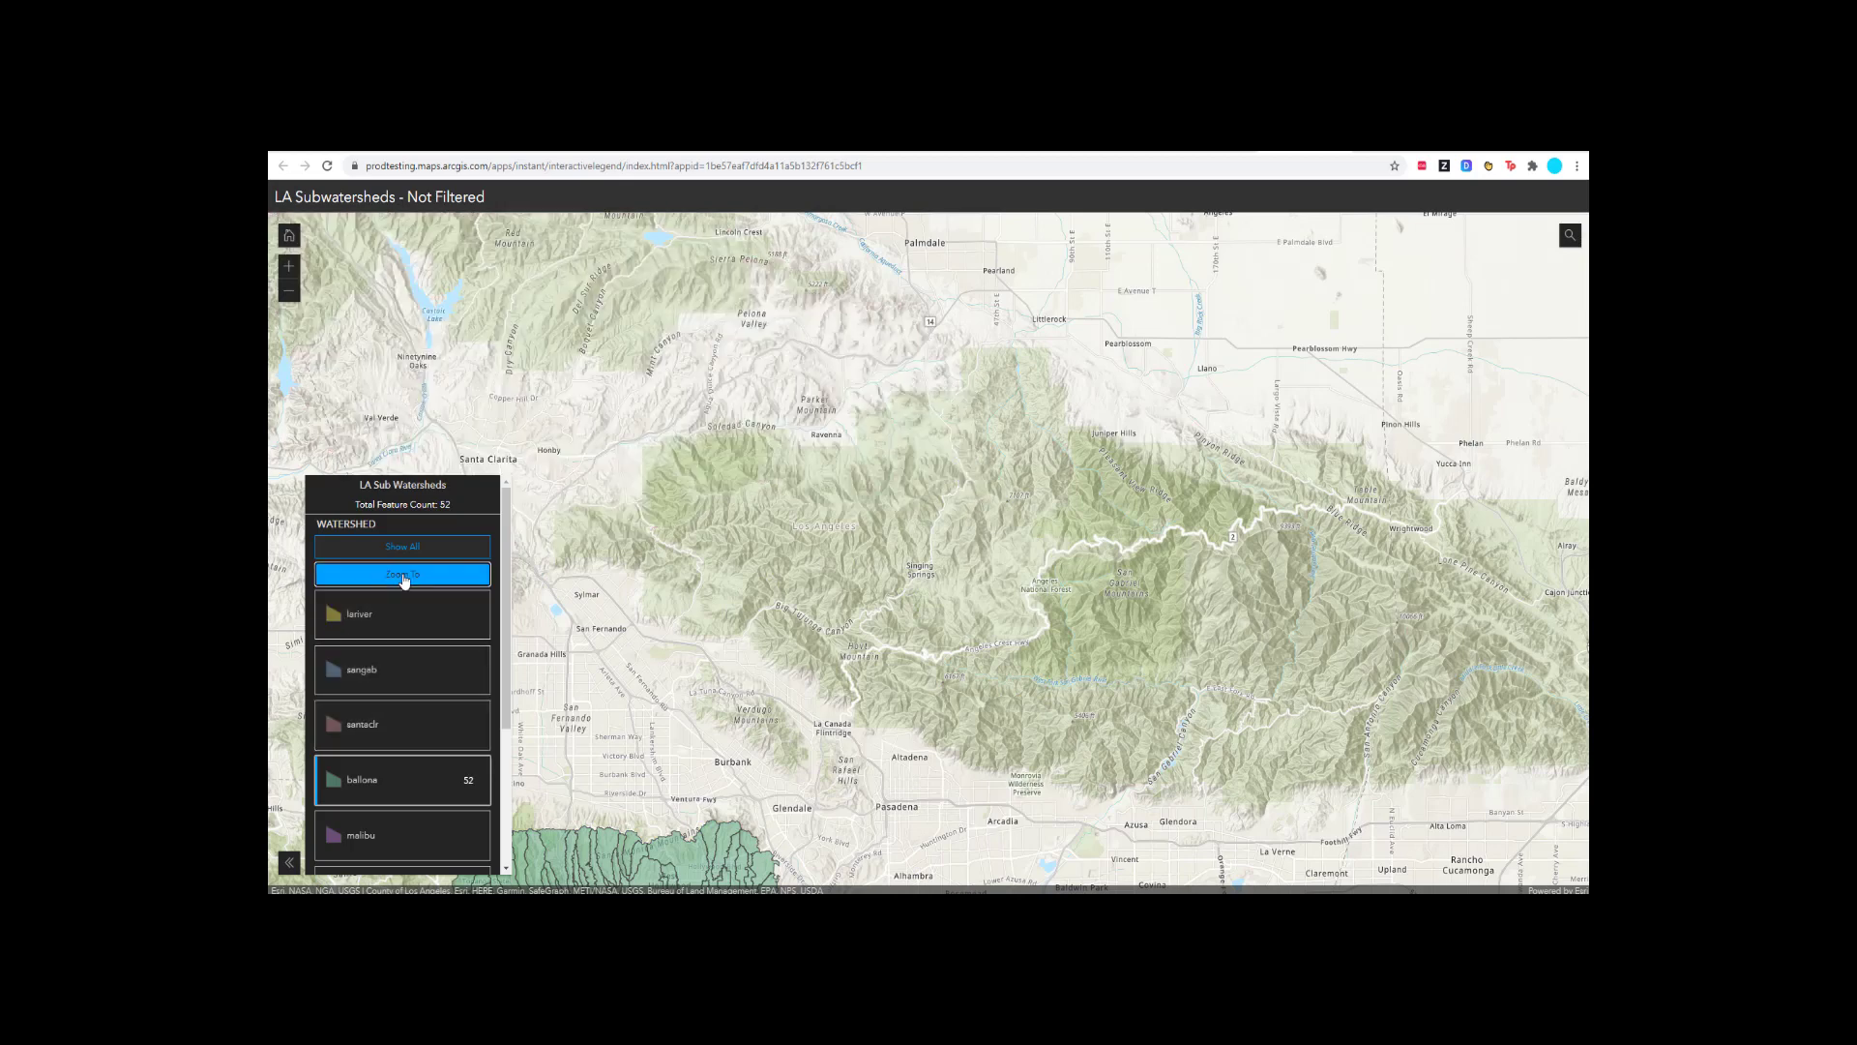